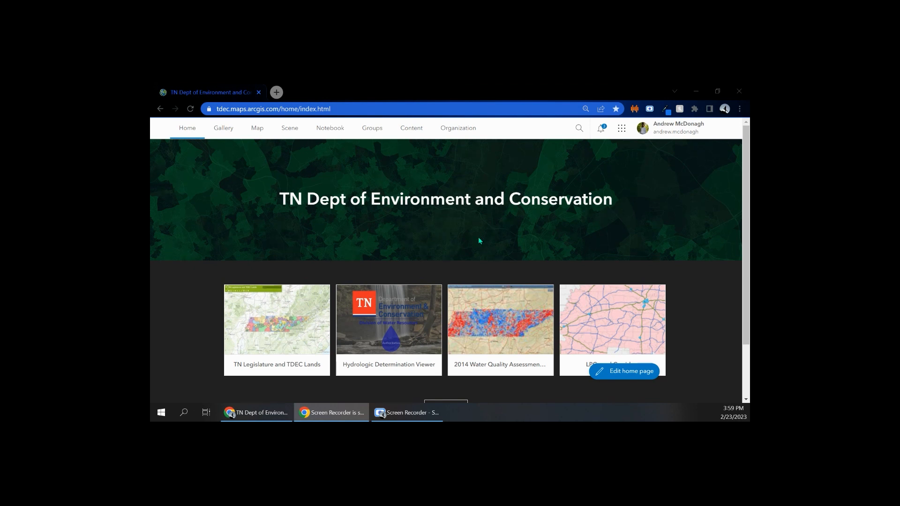
- Create a new feature layer item from all your content, choosing to define your own layer
left_click(411, 132)
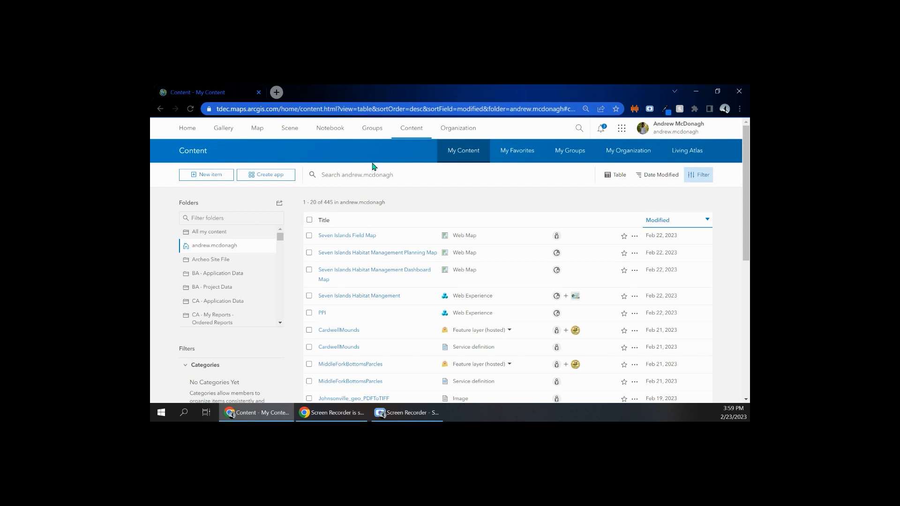
left_click(234, 232)
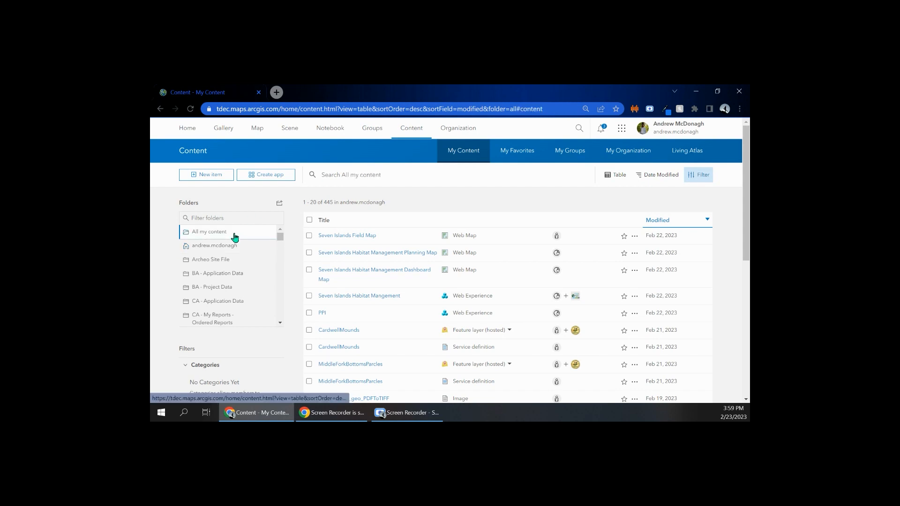
left_click(218, 181)
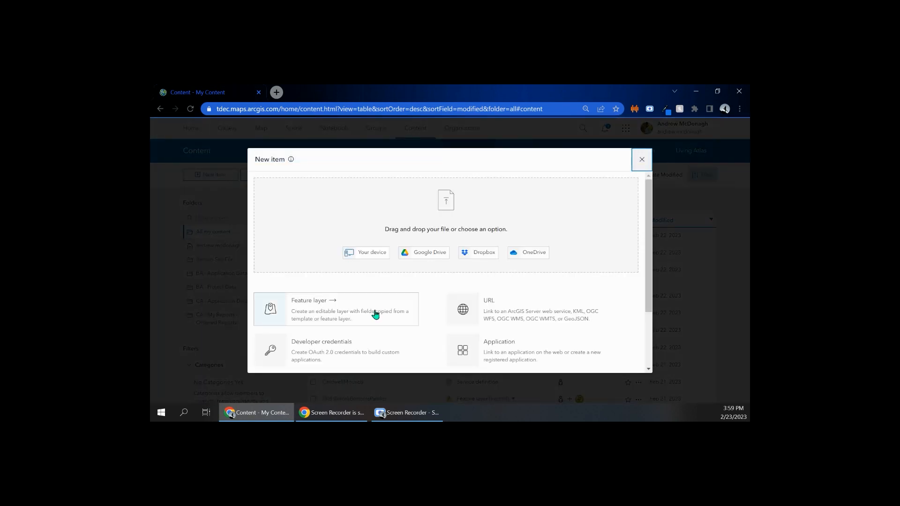
left_click(375, 314)
left_click(373, 254)
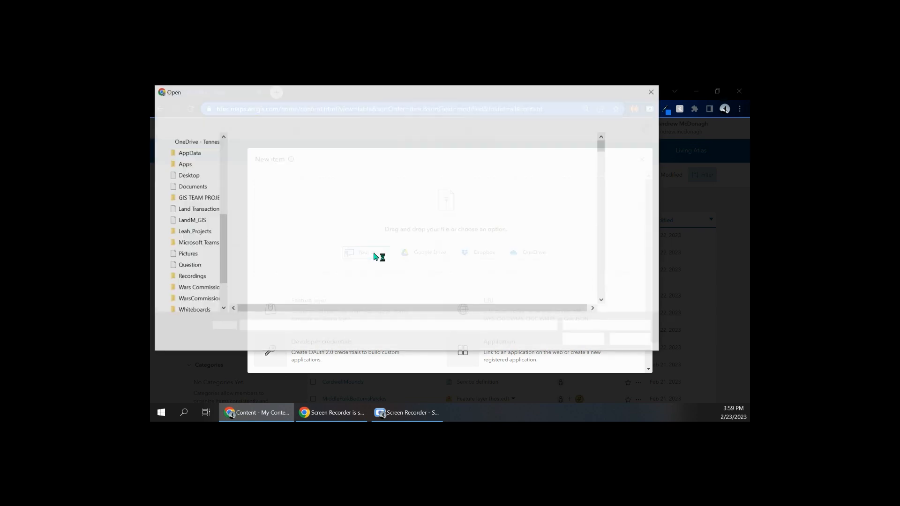
left_click(631, 340)
scroll(624, 342, "down", 2)
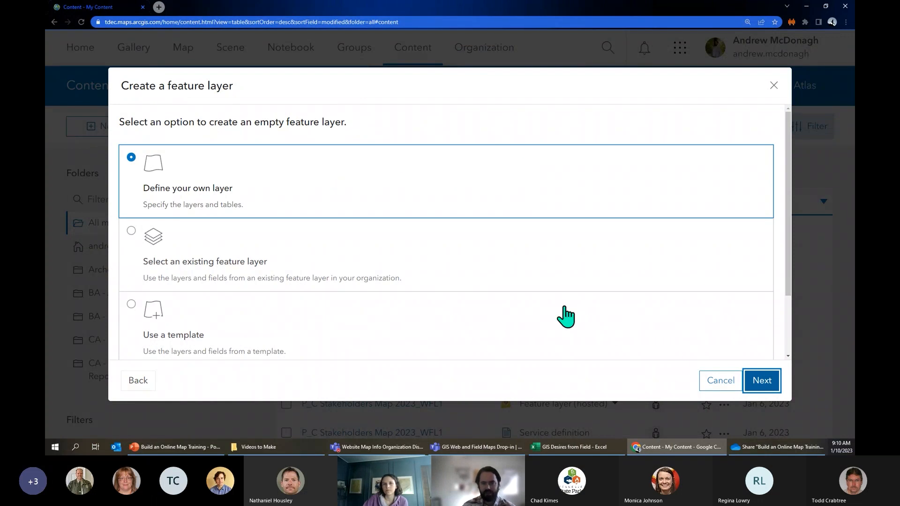
left_click(761, 381)
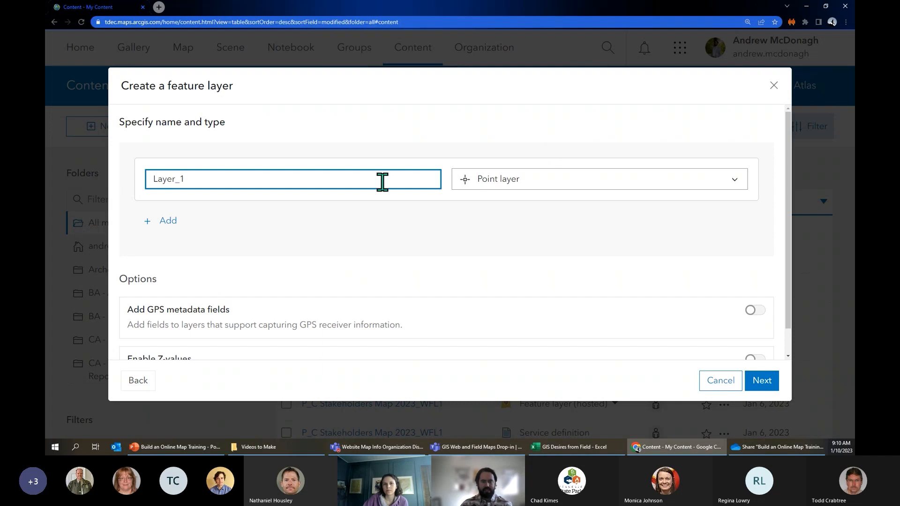
- Name the layer "Bird Observations", set its type to Point layer, and continue to the item details
left_click_drag(381, 182, 56, 193)
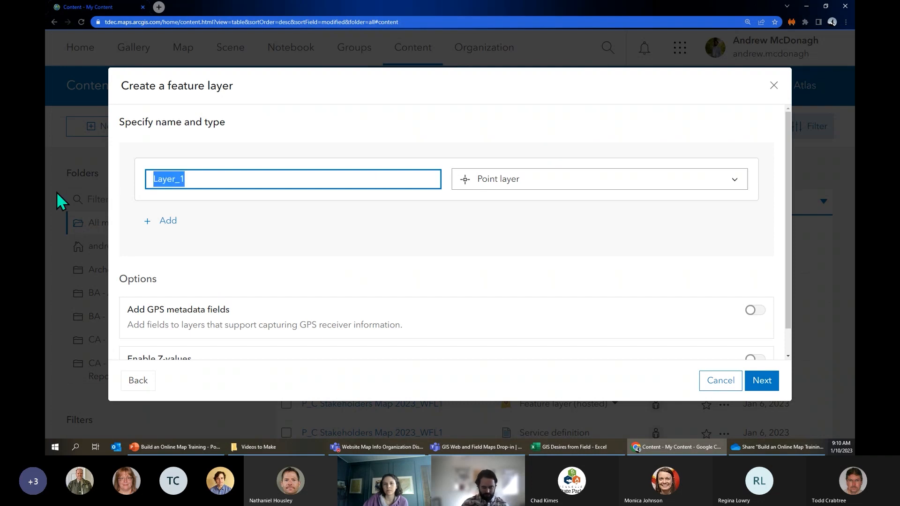
type("Bird Observations")
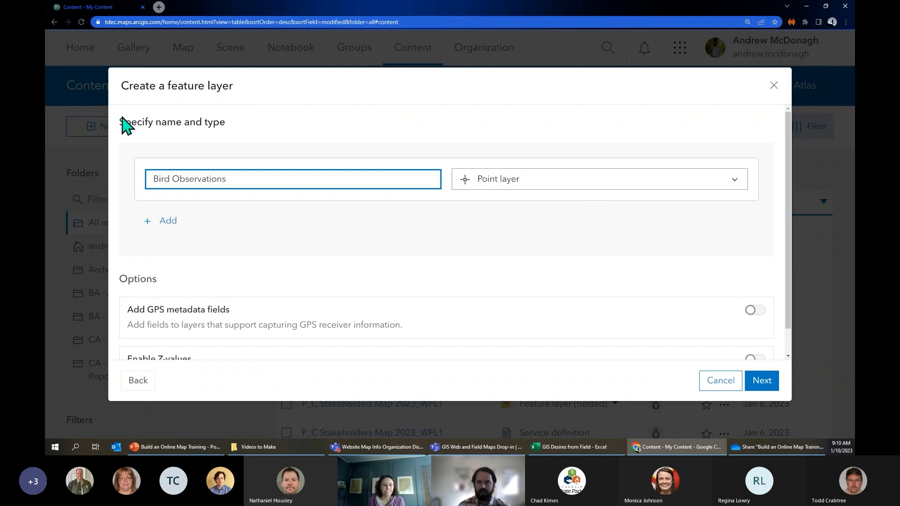
left_click(598, 181)
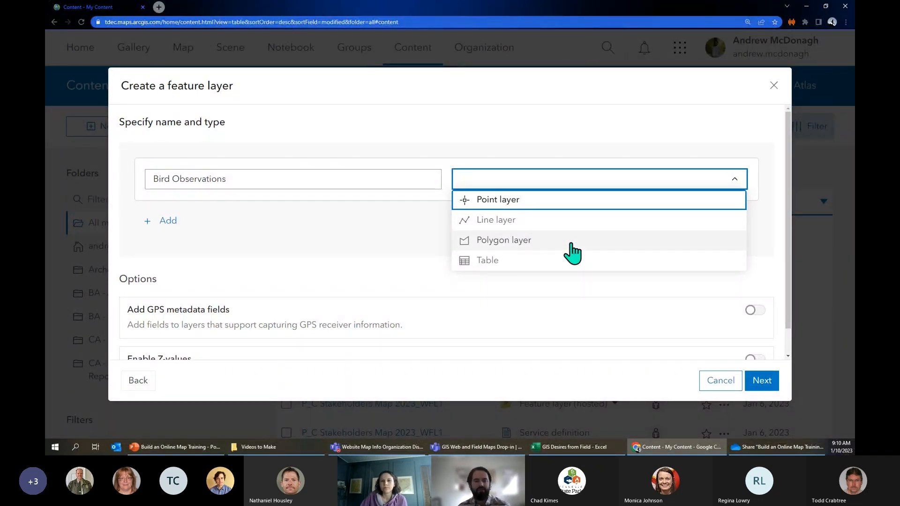
left_click(483, 204)
left_click(523, 188)
left_click(654, 200)
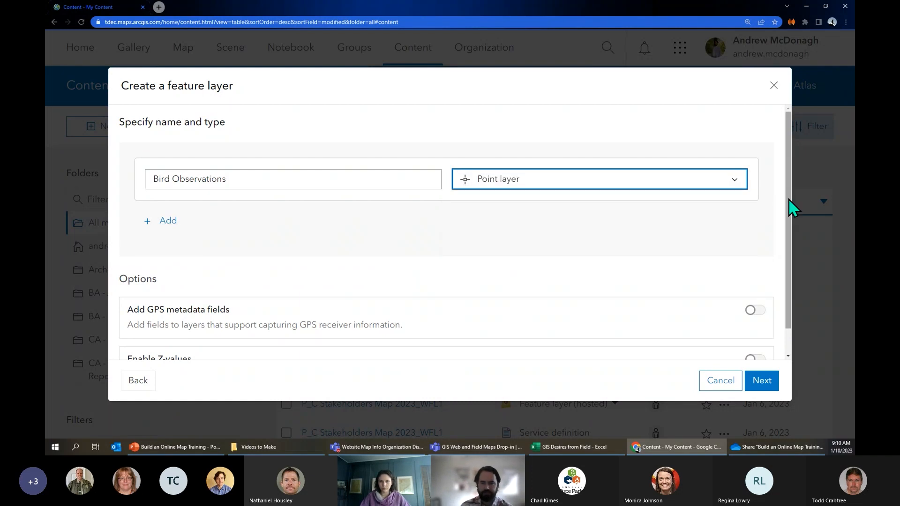
scroll(786, 208, "down", 2)
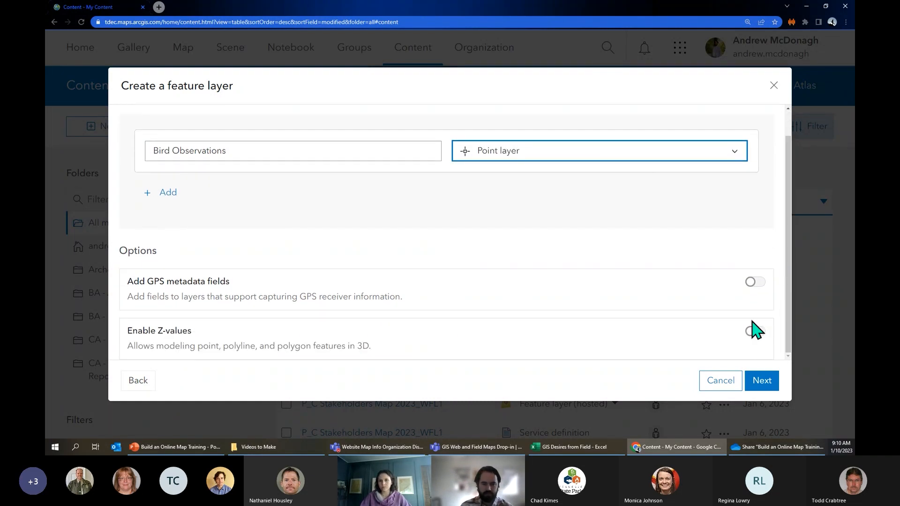
left_click(757, 380)
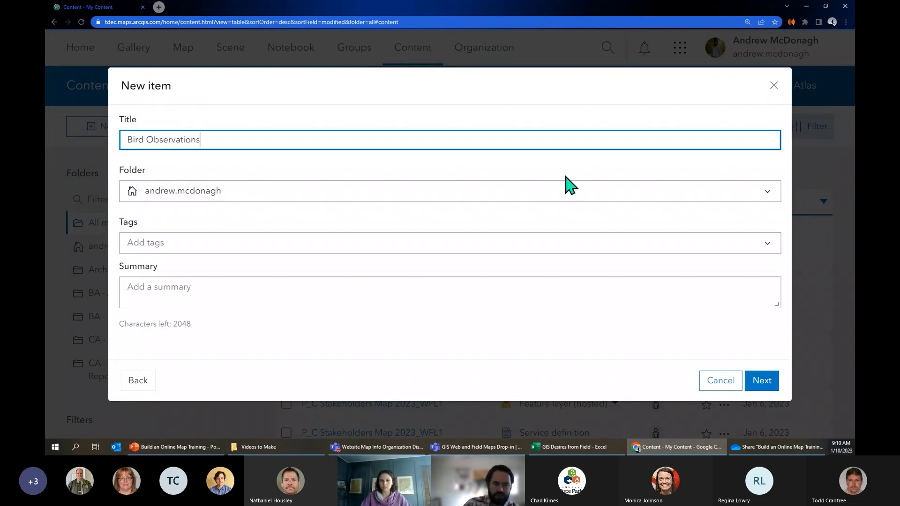
- Enter "bird observations gis demo" as the item's tags and create the layer
left_click(528, 252)
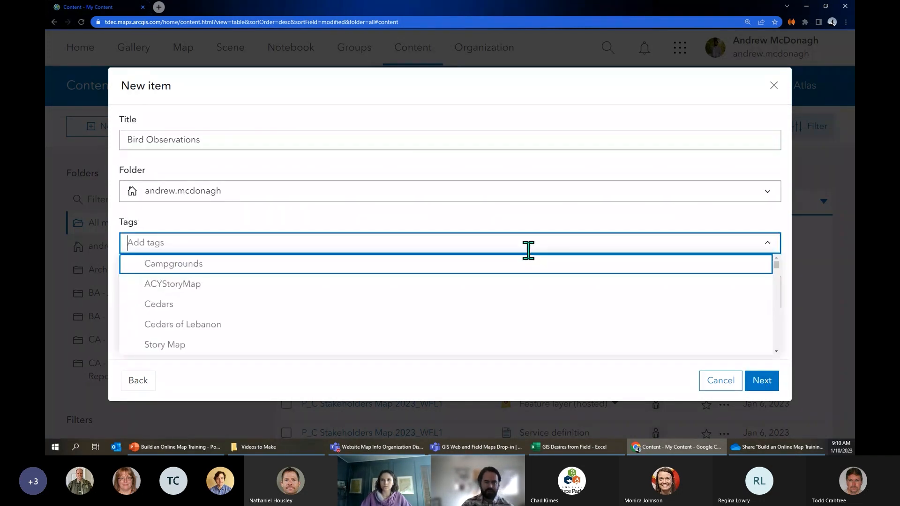
type("bird ")
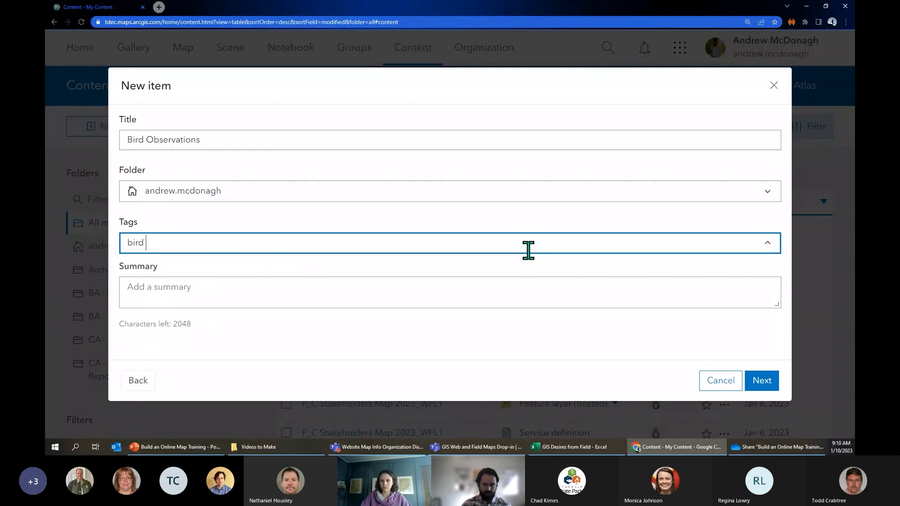
type("observations gi")
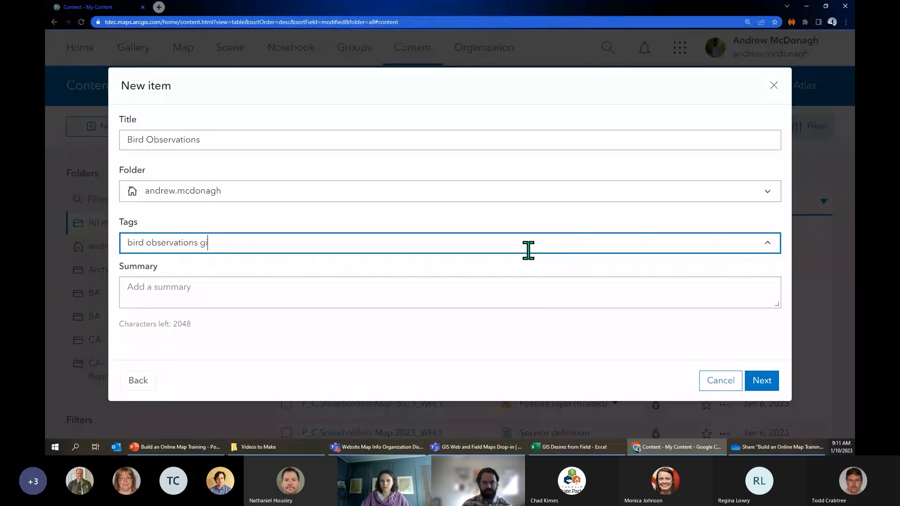
type("s demo")
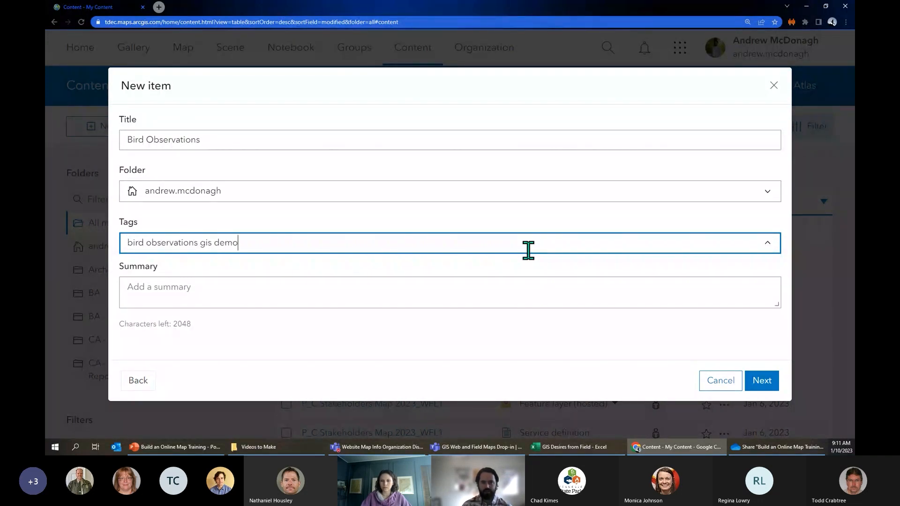
left_click(753, 382)
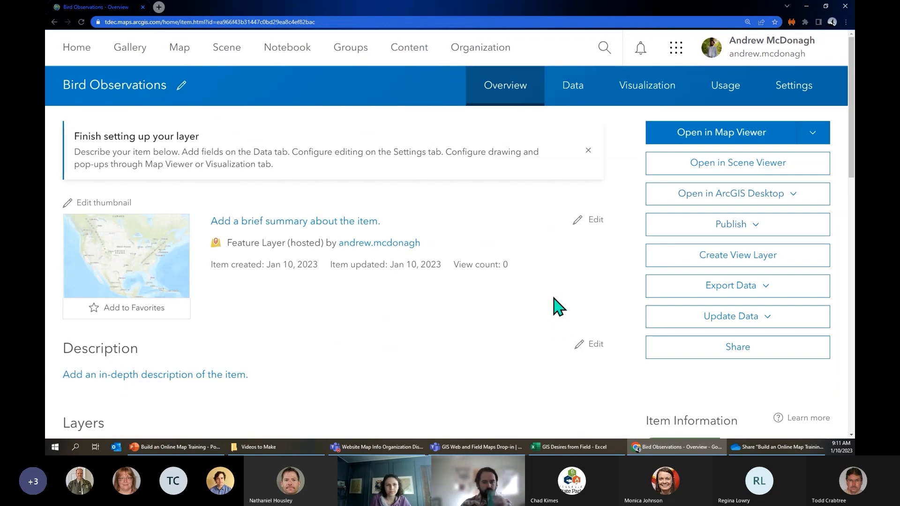
- Return to your content list and open the Bird Observations feature layer's item page
left_click(418, 54)
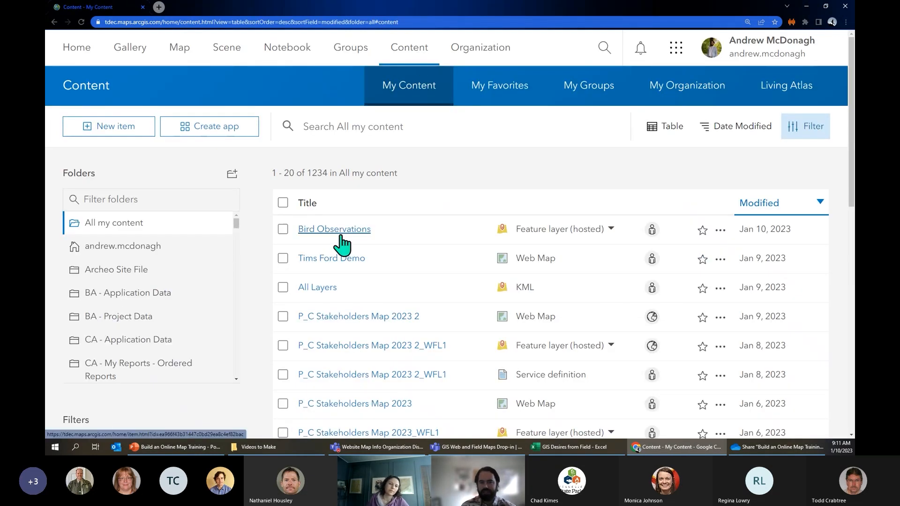
left_click(341, 235)
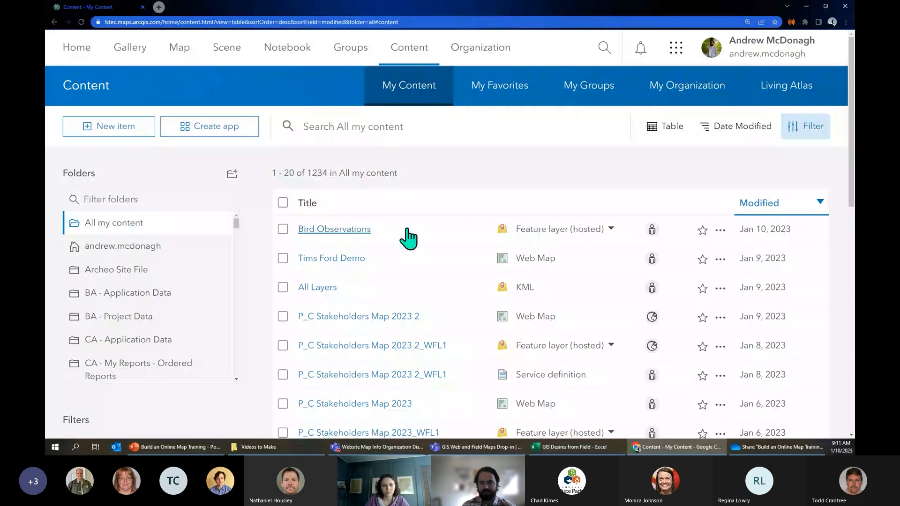
left_click(348, 229)
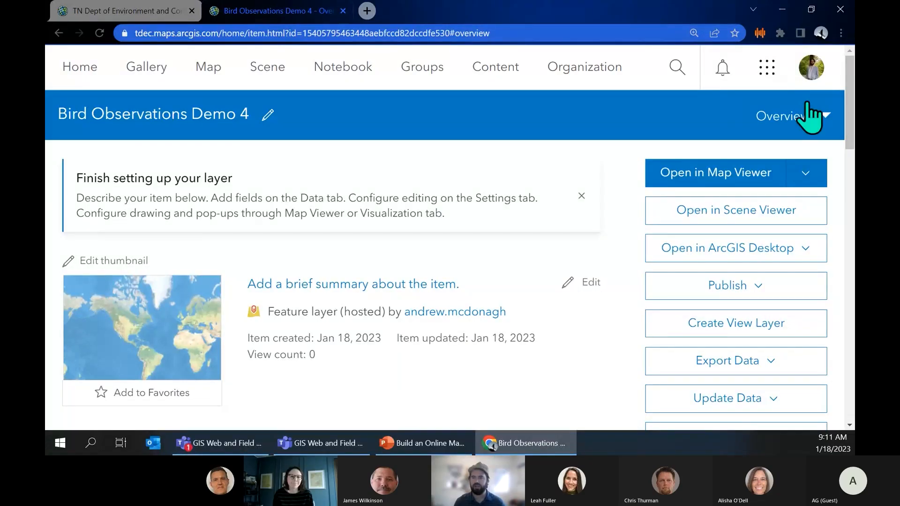
- In the layer's general settings, prevent the item from being accidentally deleted and save the change
left_click(784, 121)
left_click(702, 362)
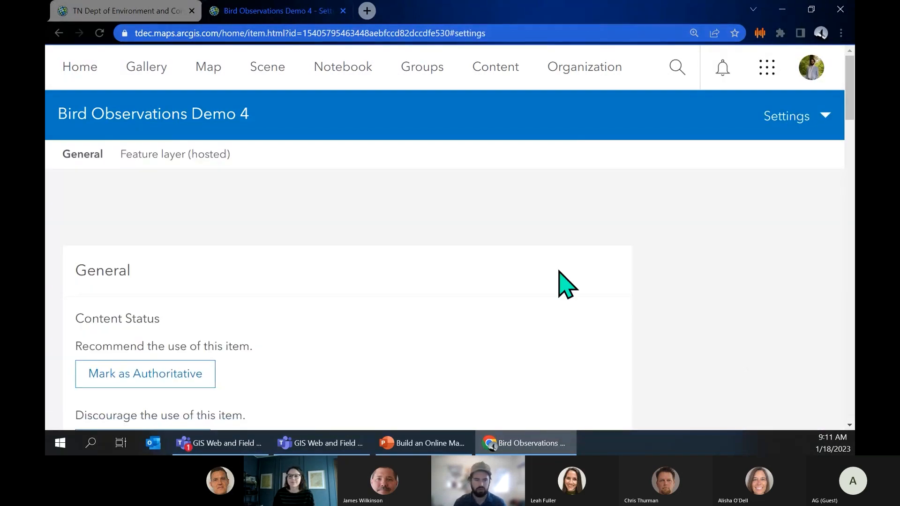
scroll(559, 285, "down", 3)
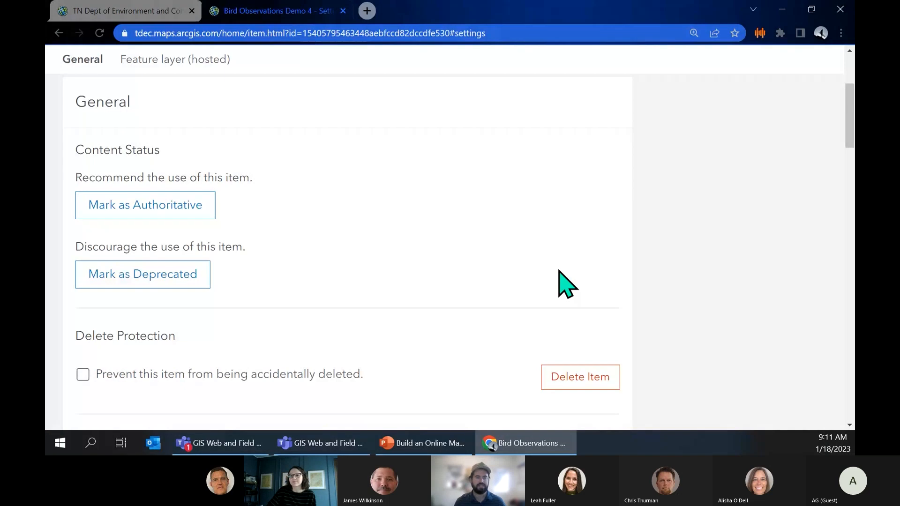
scroll(559, 271, "down", 3)
left_click(84, 207)
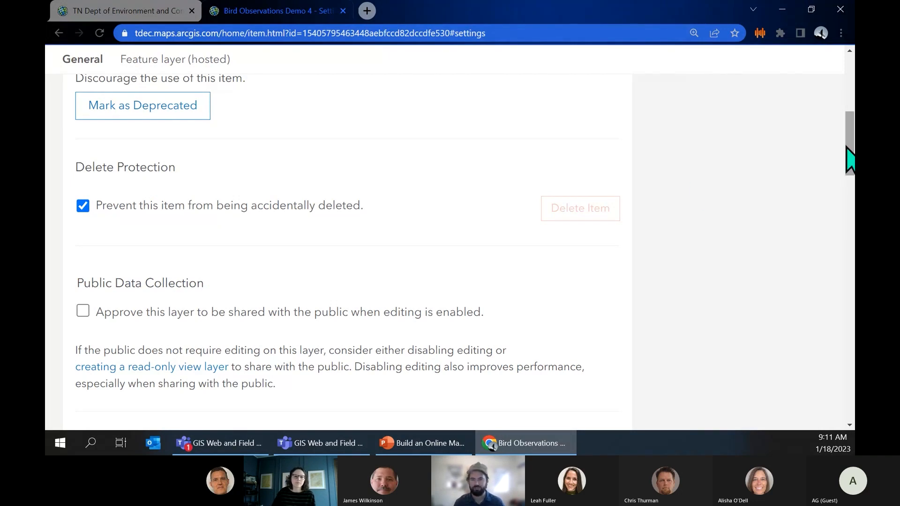
left_click_drag(849, 159, 670, 221)
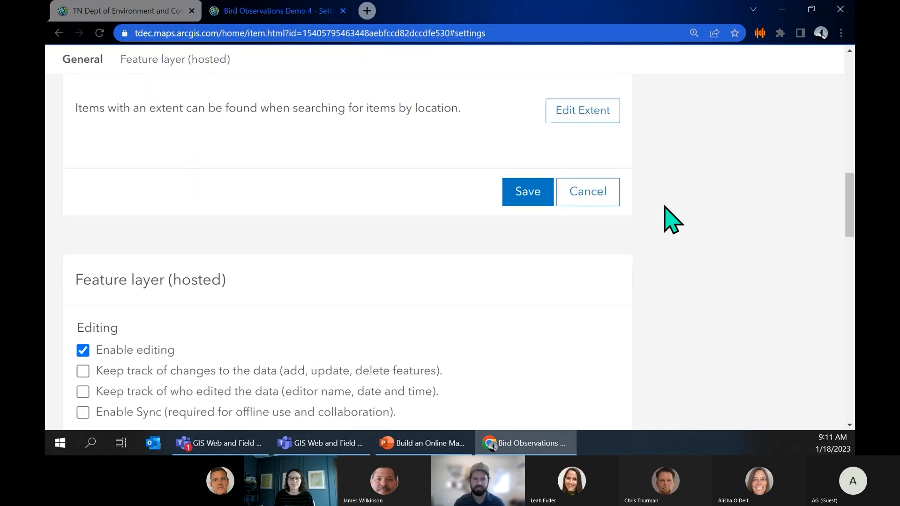
left_click(529, 197)
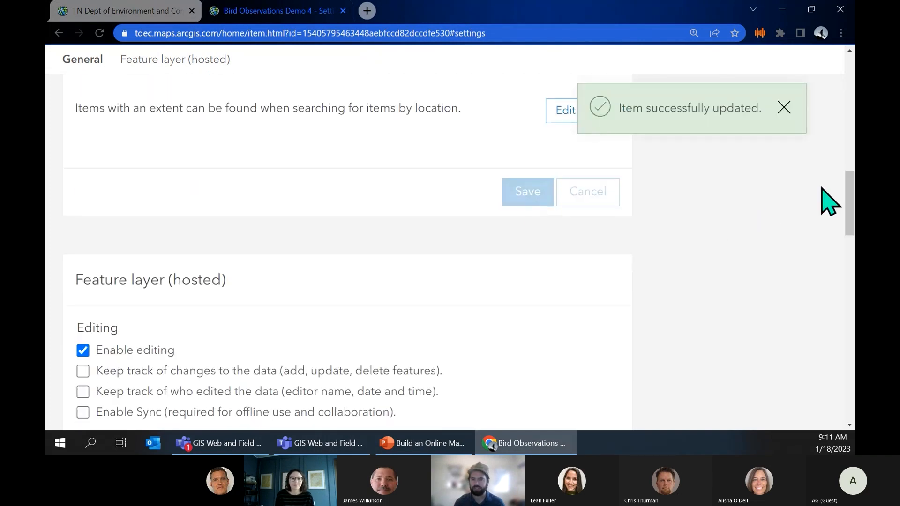
- In the hosted feature layer's editing settings, enable tracking of who edited the data and enable Sync
left_click_drag(849, 192, 850, 233)
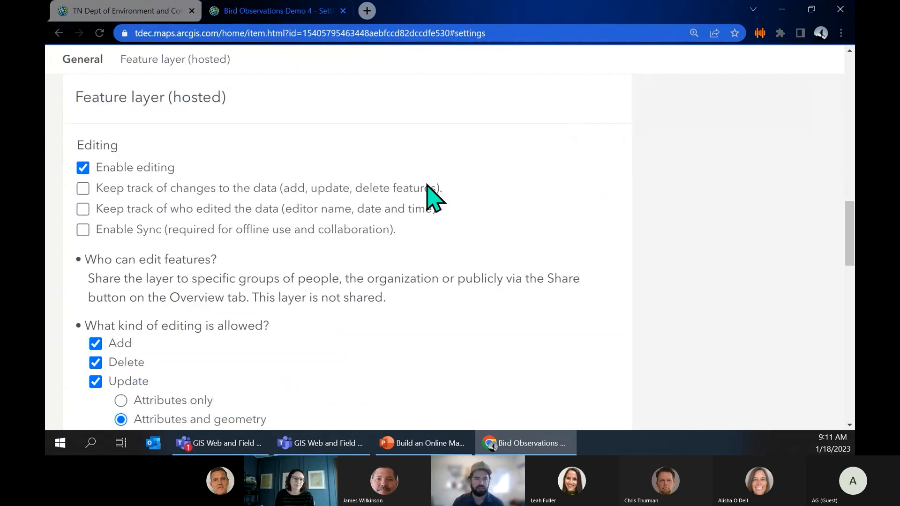
left_click(83, 209)
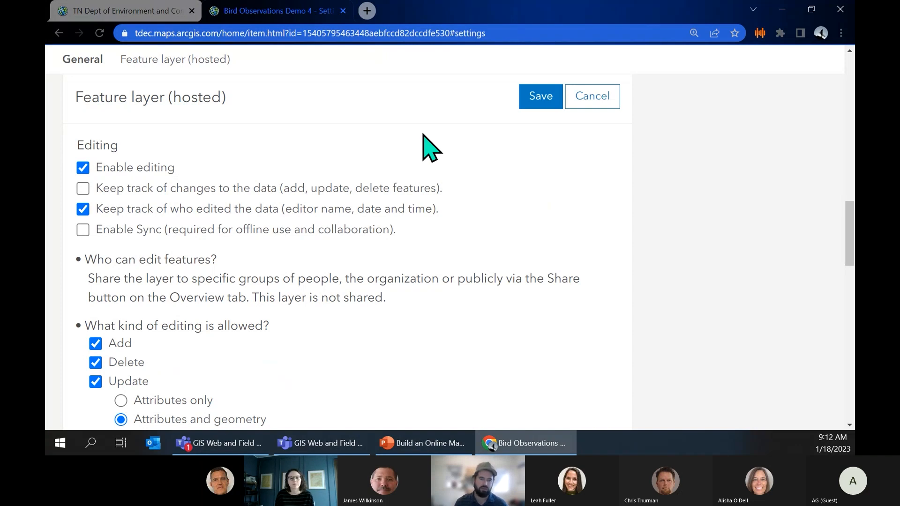
left_click(83, 233)
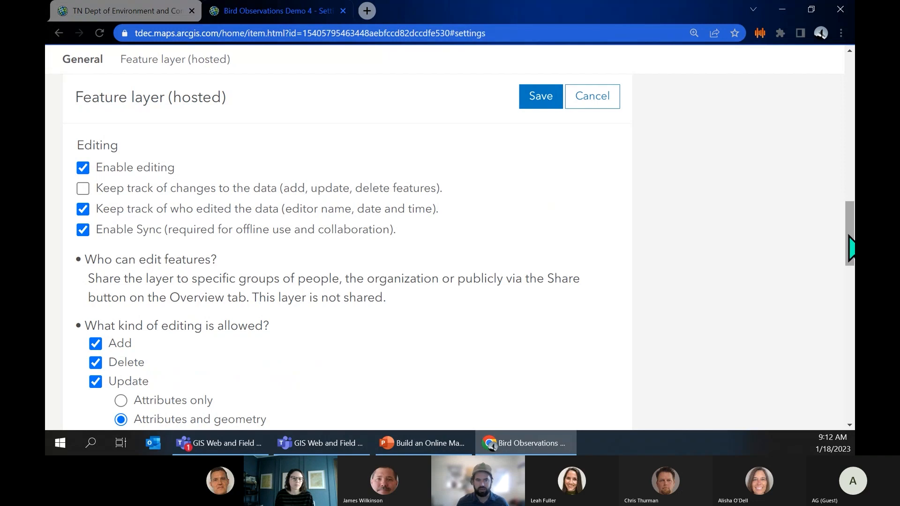
scroll(850, 248, "down", 3)
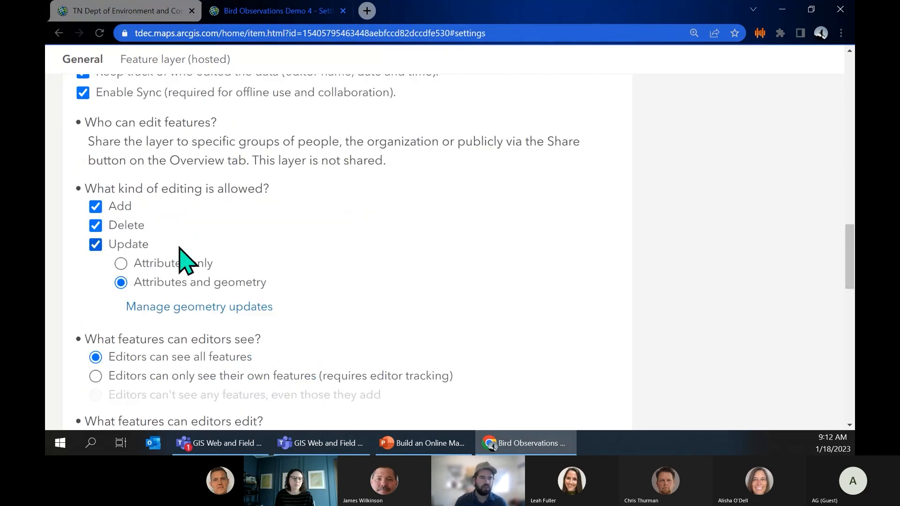
left_click(94, 227)
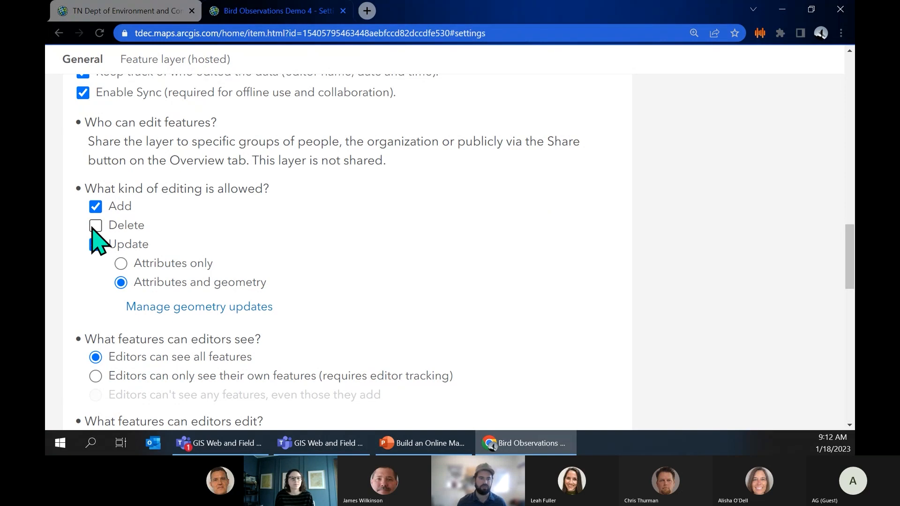
left_click(95, 226)
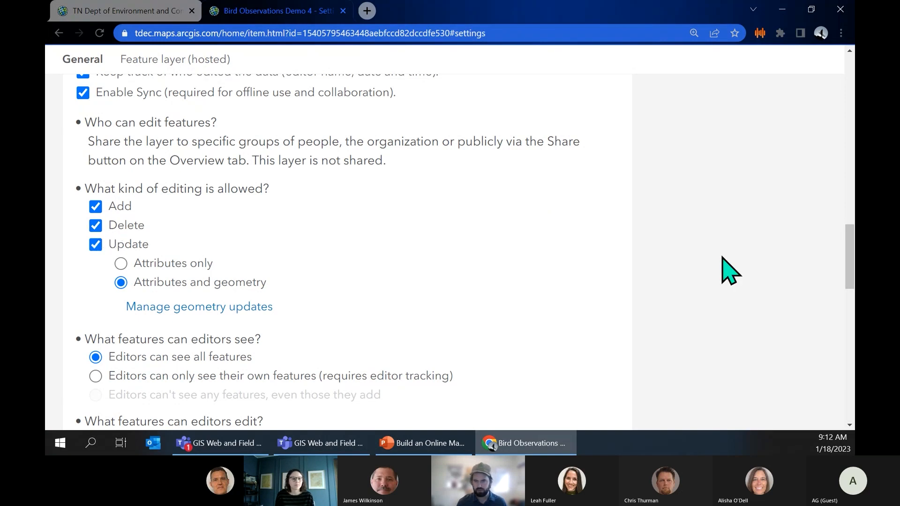
- Allow others to export the layer's data to different formats and save the hosted feature layer settings
scroll(851, 258, "down", 3)
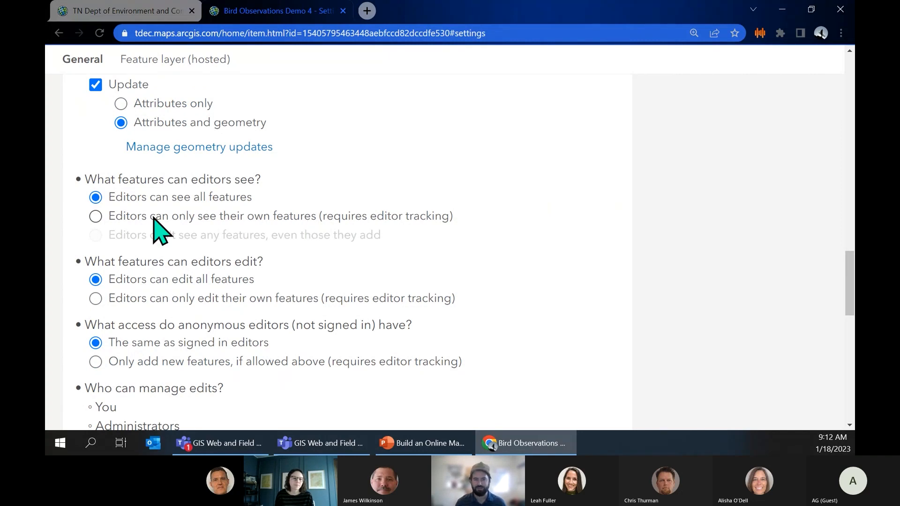
left_click_drag(849, 263, 850, 376)
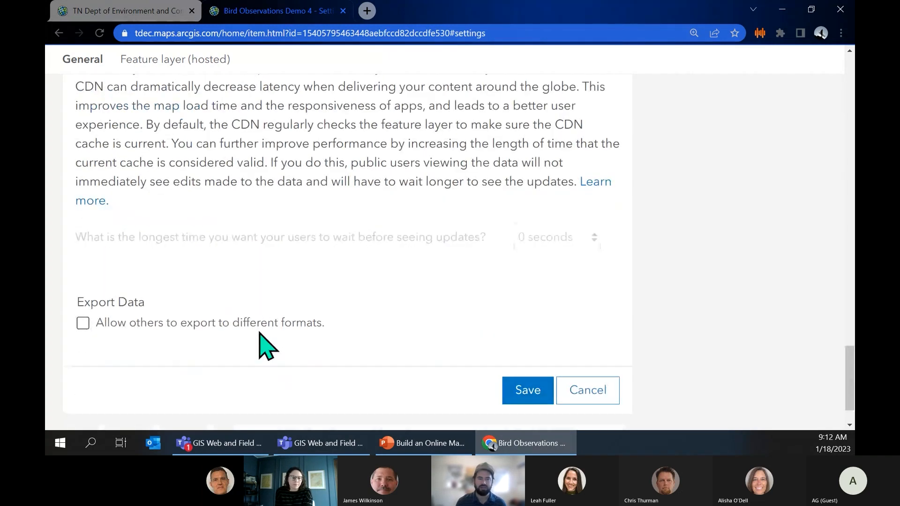
left_click(168, 324)
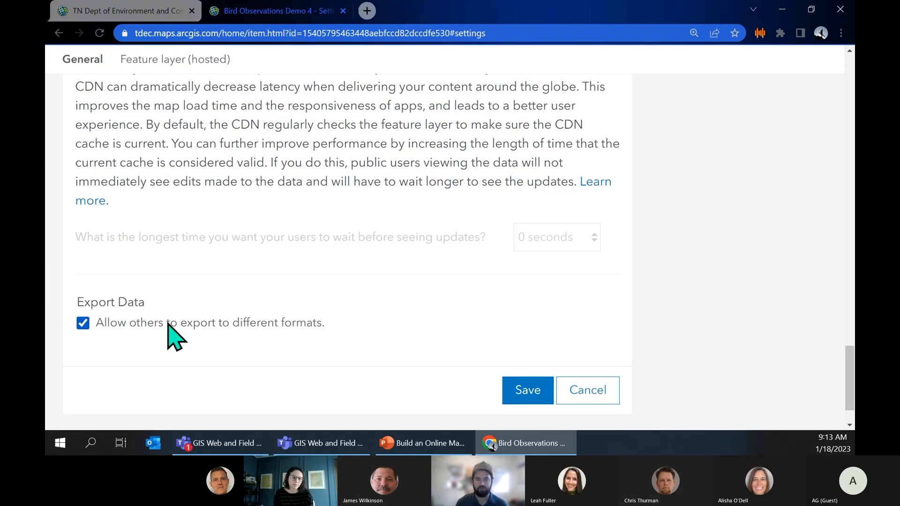
left_click(525, 400)
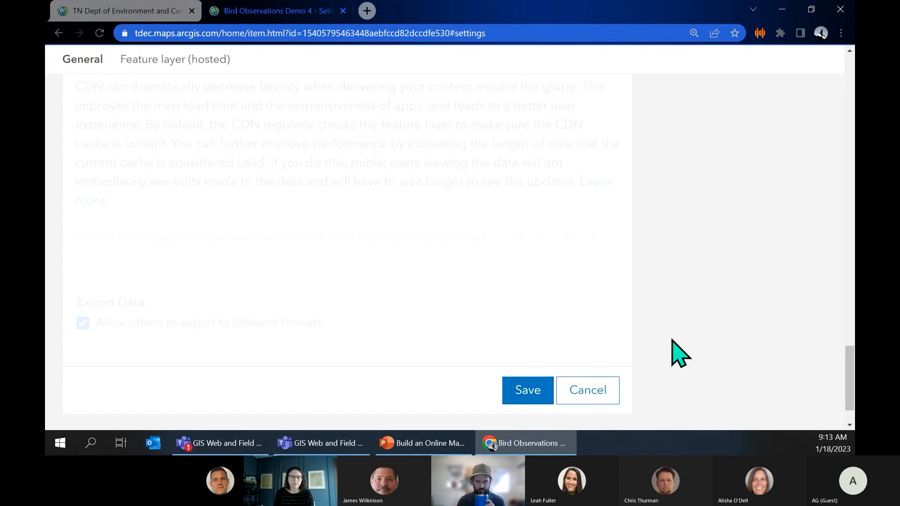
- Open the feature layer's Data page and display its list of fields
scroll(820, 136, "down", 5)
scroll(830, 170, "up", 5)
left_click(826, 117)
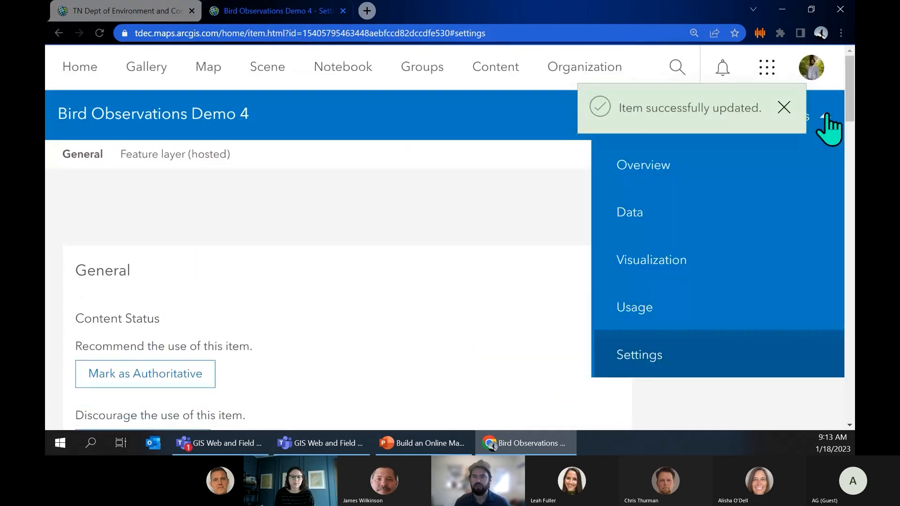
left_click(716, 232)
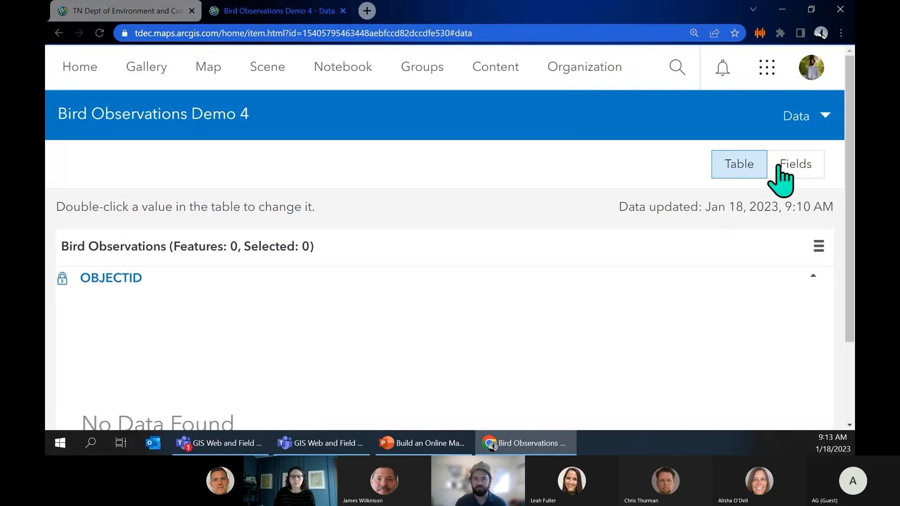
key("ctrl+minus")
key("ctrl+minus")
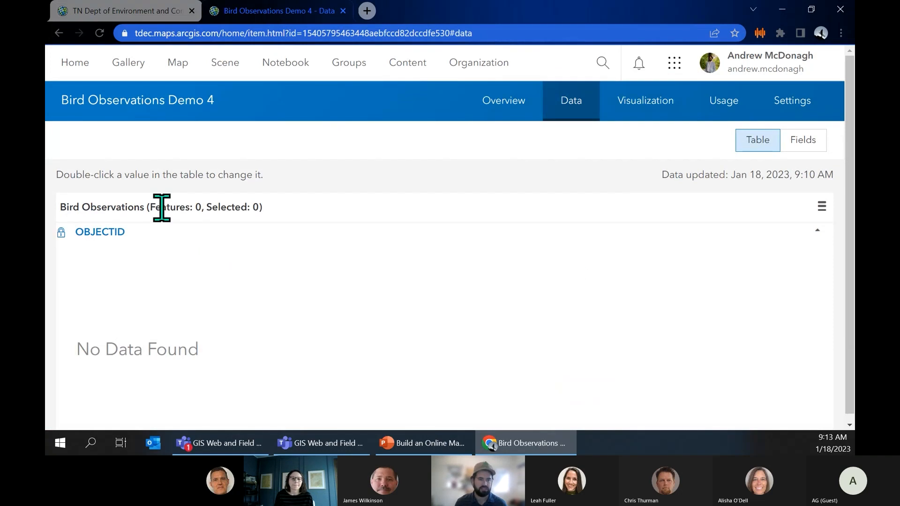
left_click_drag(156, 208, 298, 204)
left_click(298, 203)
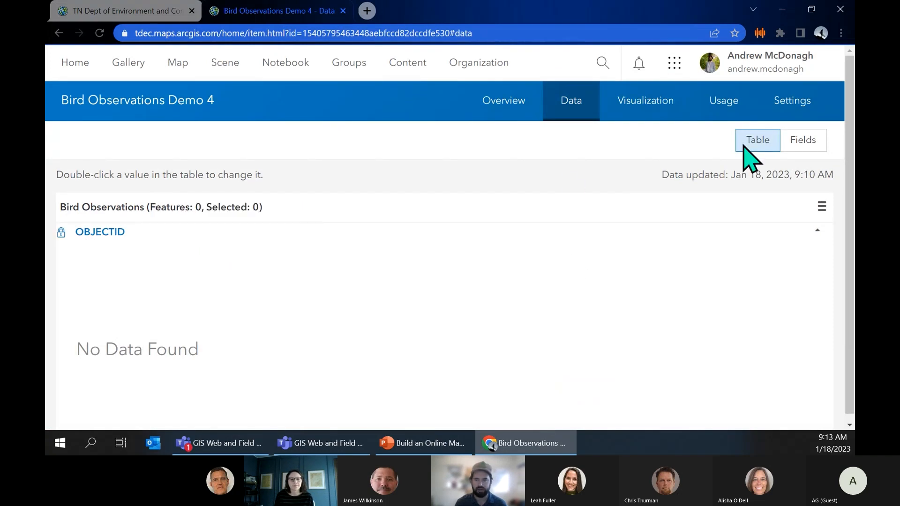
left_click(800, 141)
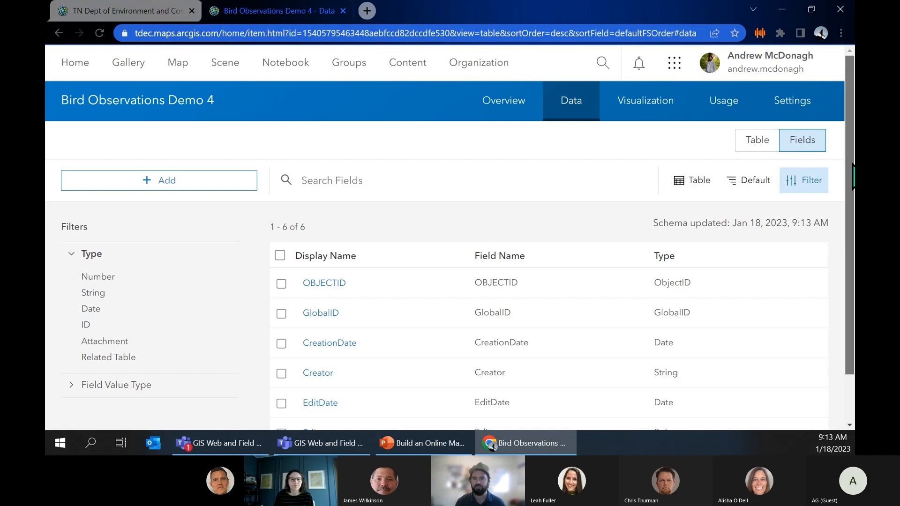
left_click_drag(852, 164, 847, 221)
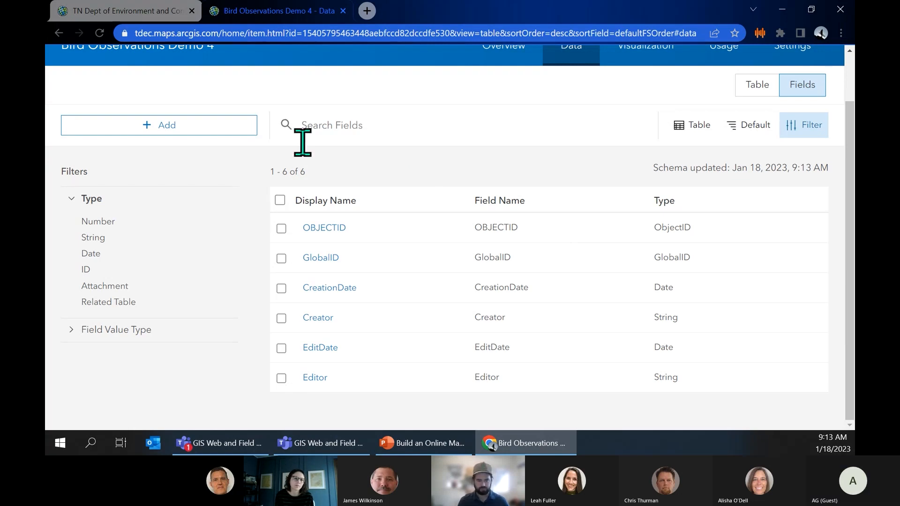
- Start a new field with the field name SpeciesName and the display name Species Name
left_click(225, 131)
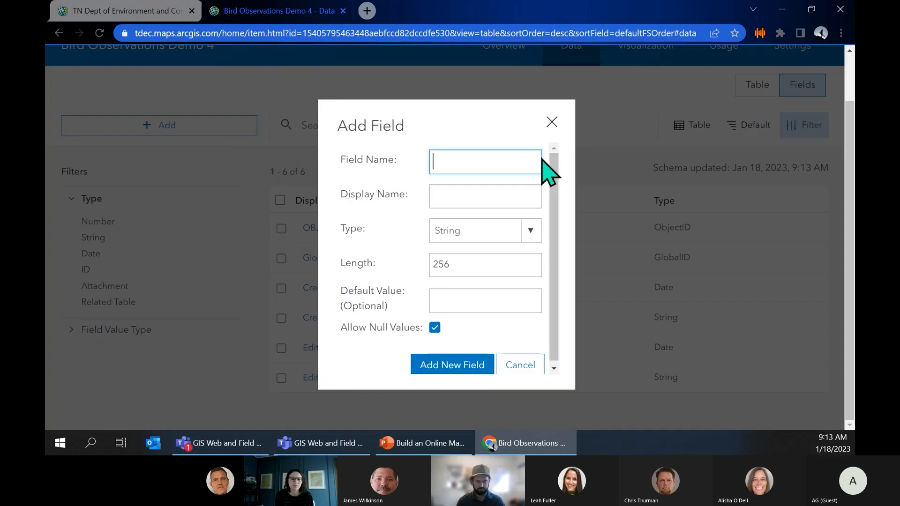
type("SpeciesName")
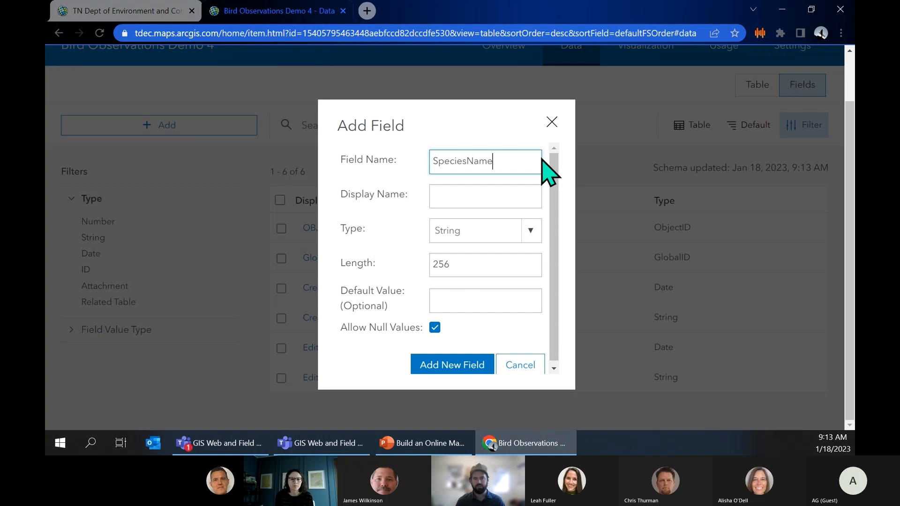
key("Tab")
type("Species")
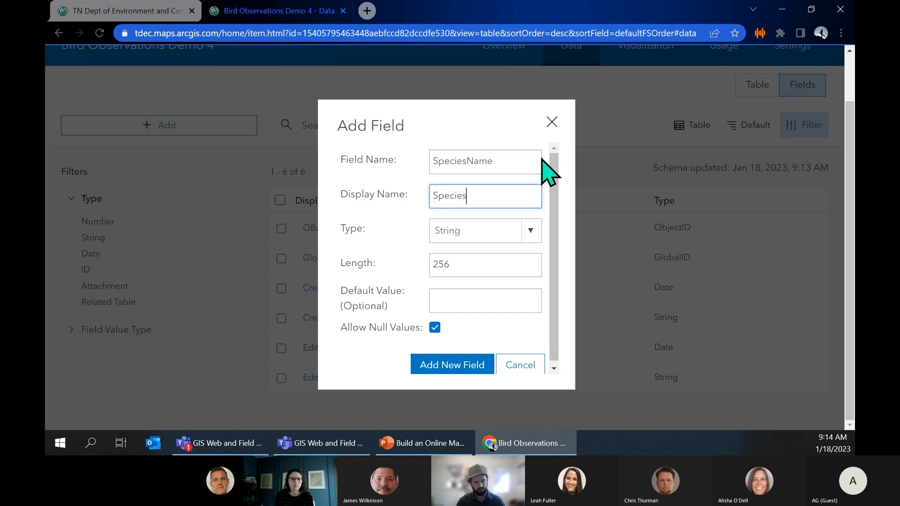
type(" Name")
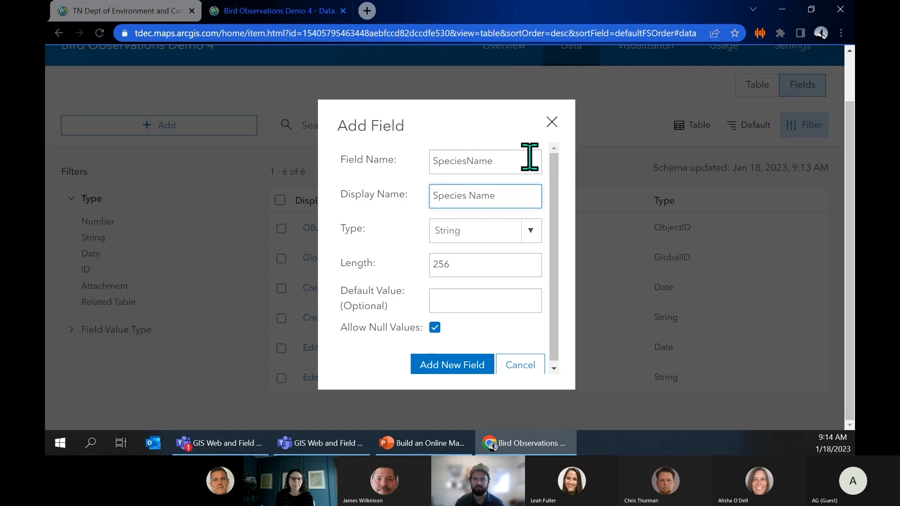
left_click(467, 162)
key("BackSpace")
type("_")
key("BackSpace")
left_click(520, 194)
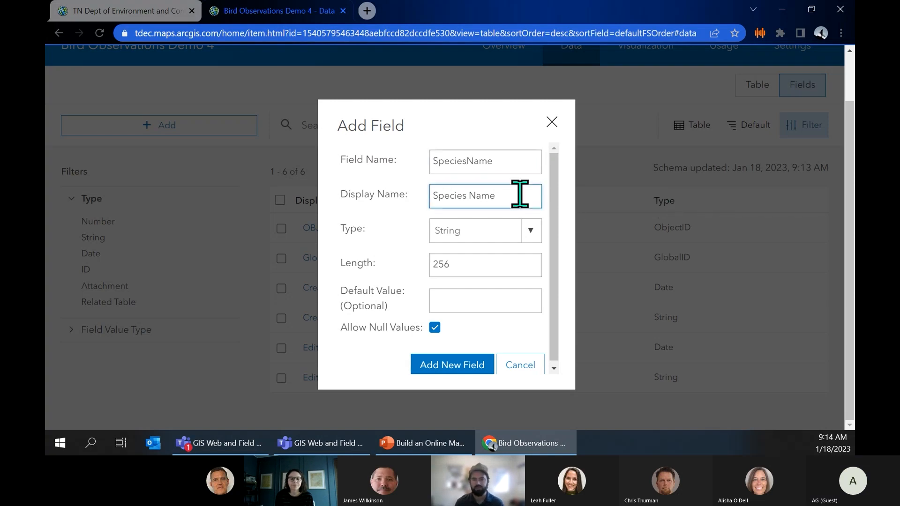
- Keep the species name field as a String of length 256 without a default value and add it to the layer
left_click(531, 231)
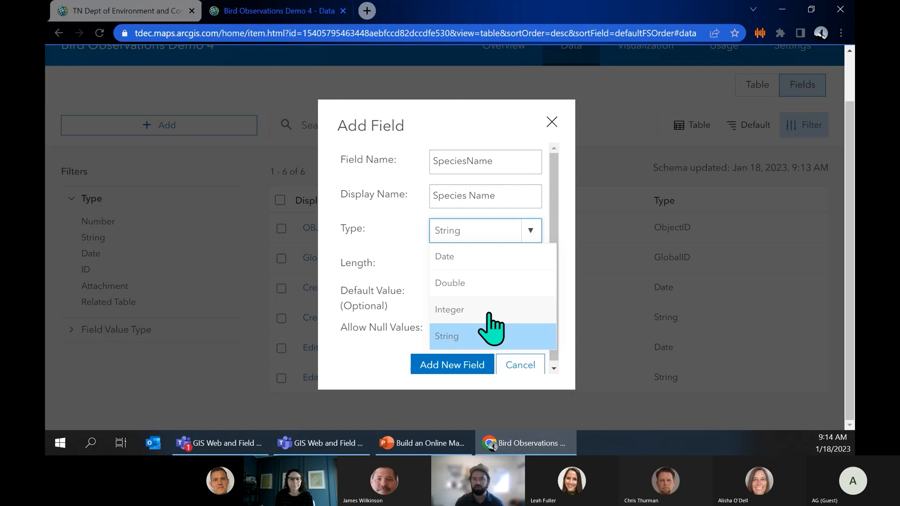
left_click(532, 232)
left_click(483, 301)
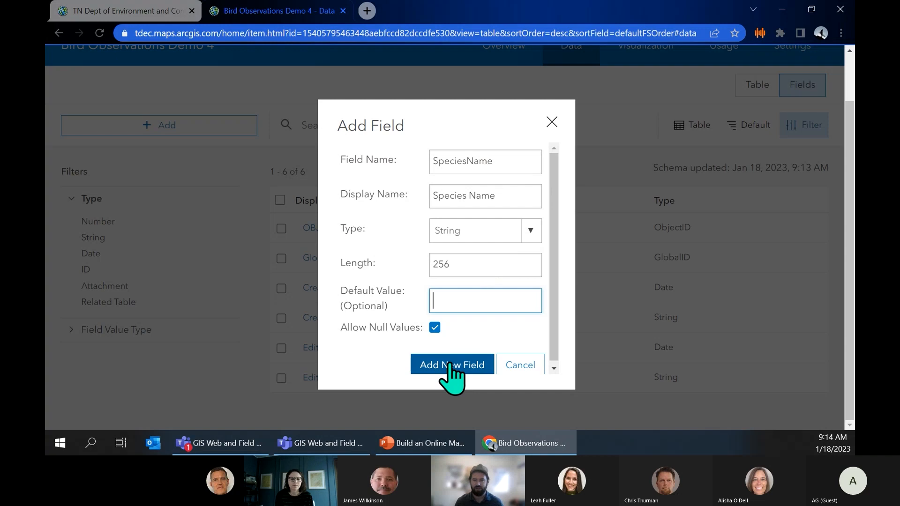
left_click(451, 364)
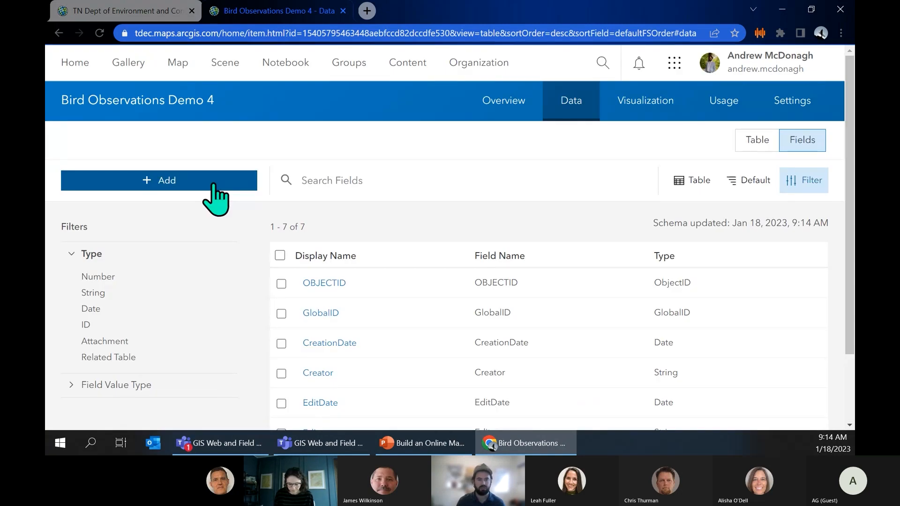
- Start another new field with Notes as both the field name and the display name
left_click(214, 187)
type("Notes")
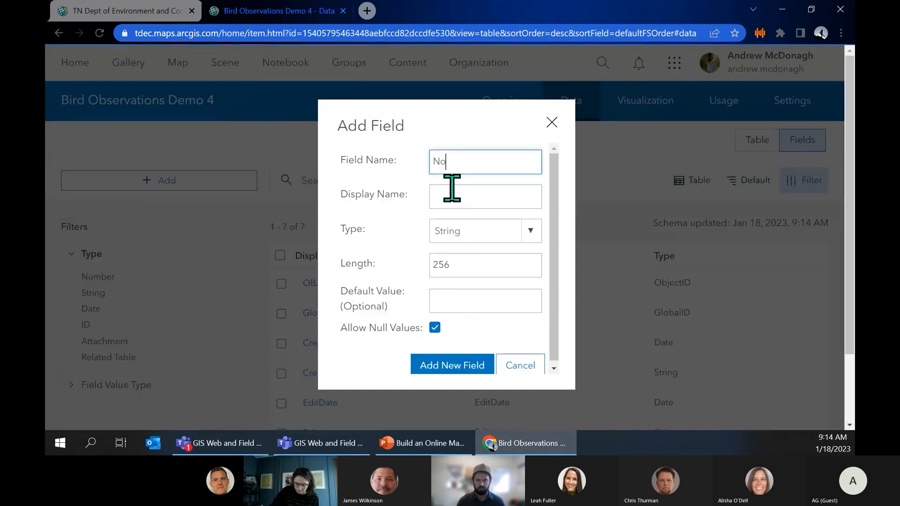
key("Tab")
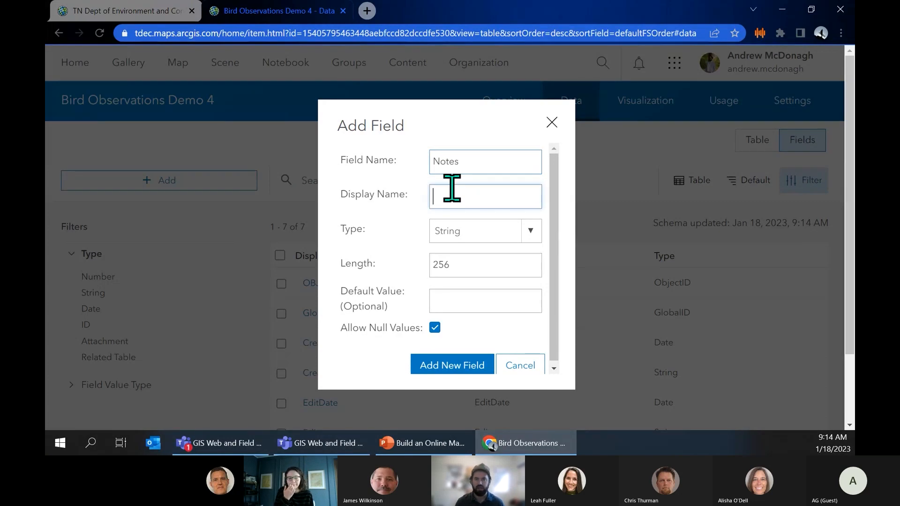
type("Notes")
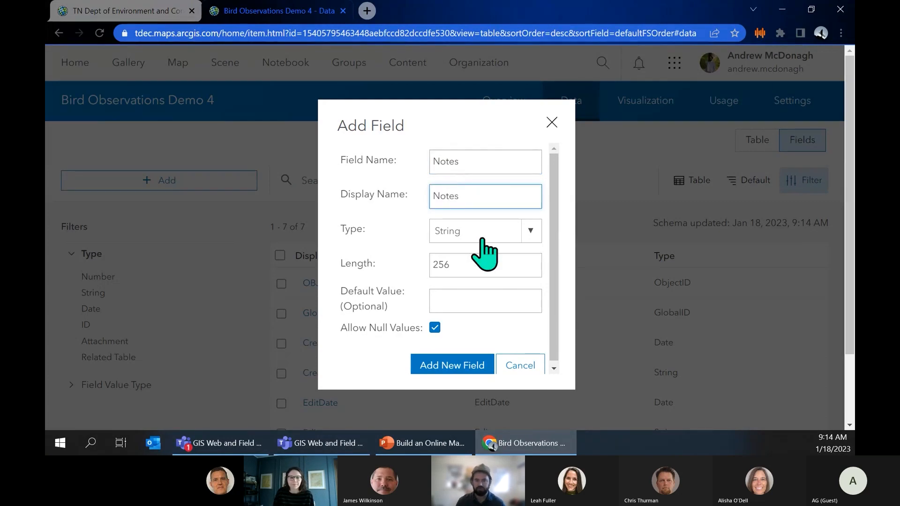
- Set the Notes field's length to 1000
left_click(485, 263)
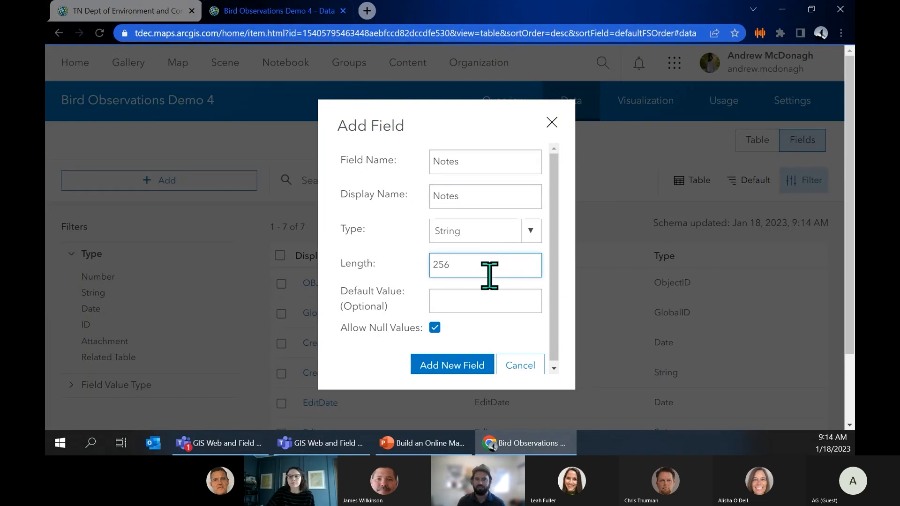
left_click_drag(488, 266, 416, 267)
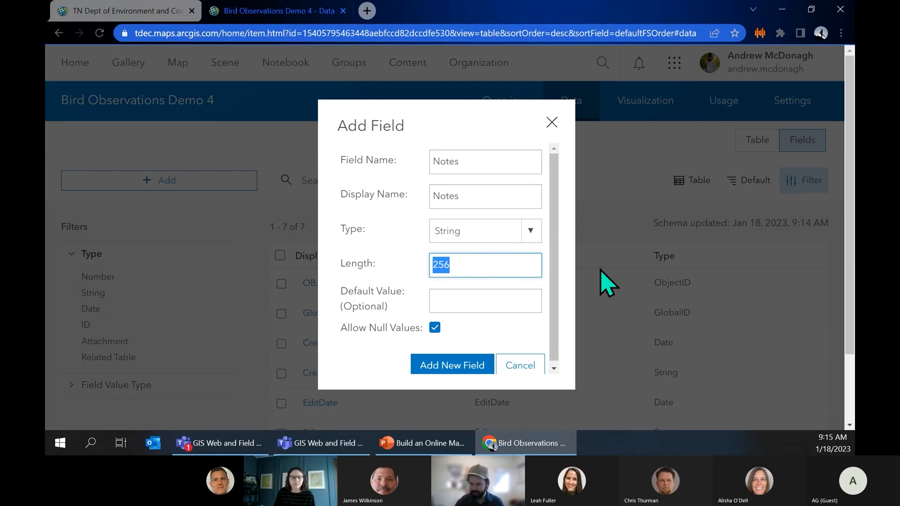
type("100")
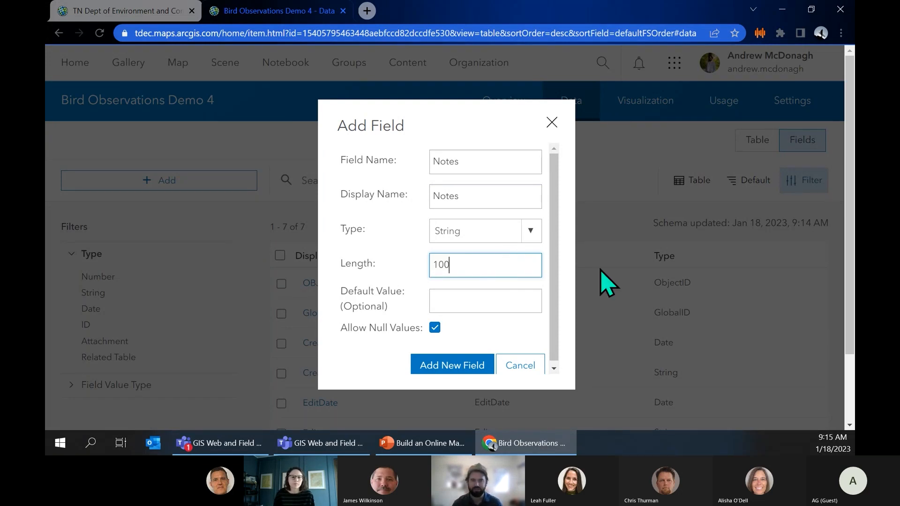
type("0")
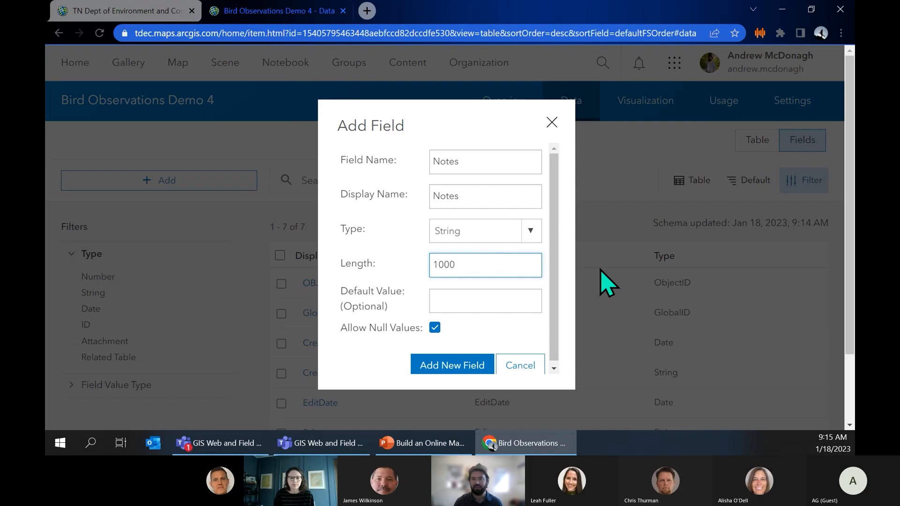
- Set the Notes field's length to 500 and add the field to the layer
double_click(506, 264)
type("500")
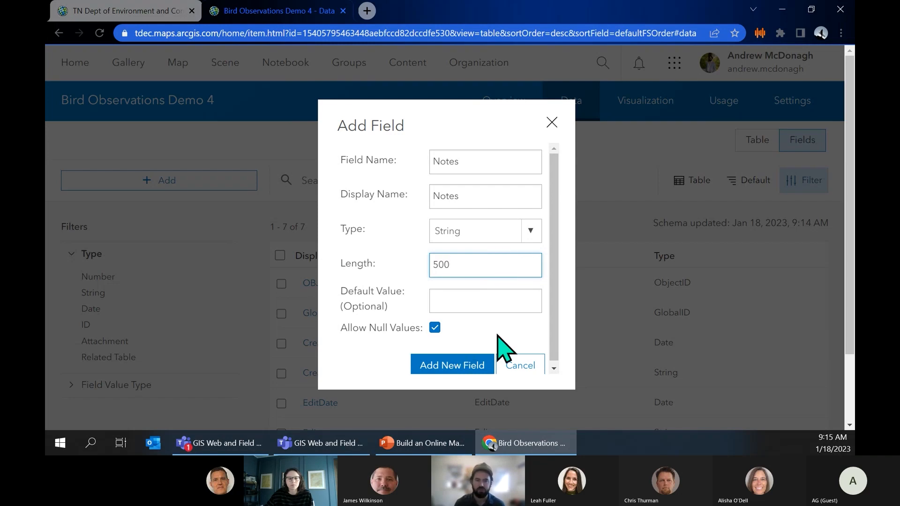
left_click(449, 368)
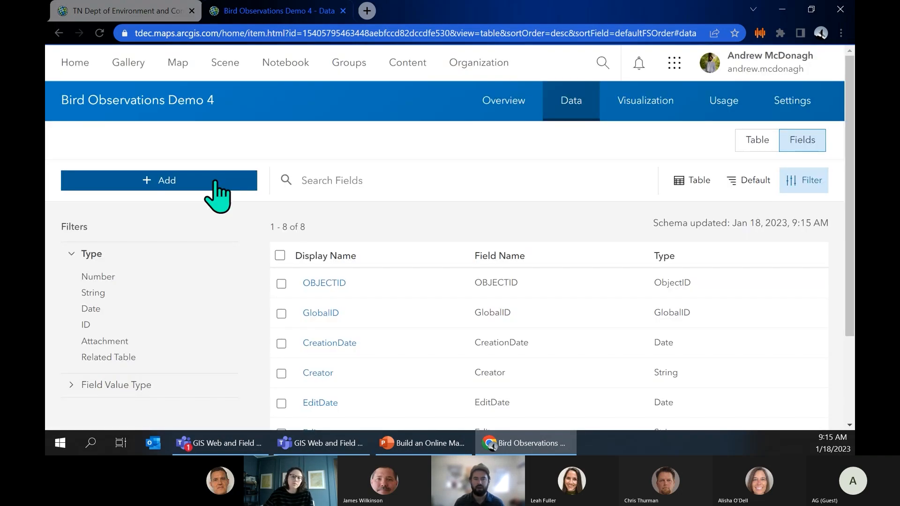
- Start a new field named BirdCount with the display name Bird Count and the type Integer
left_click(217, 182)
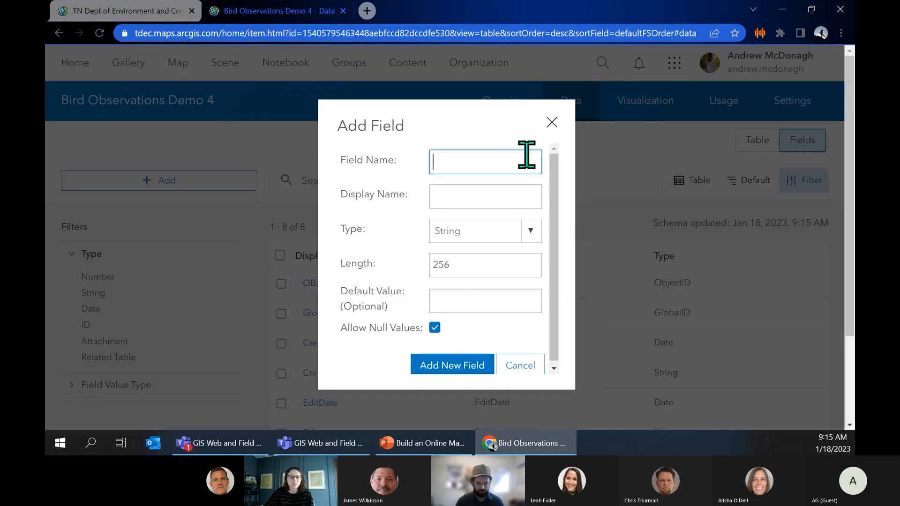
type("BirdCount")
key("Tab")
type("Bird Count")
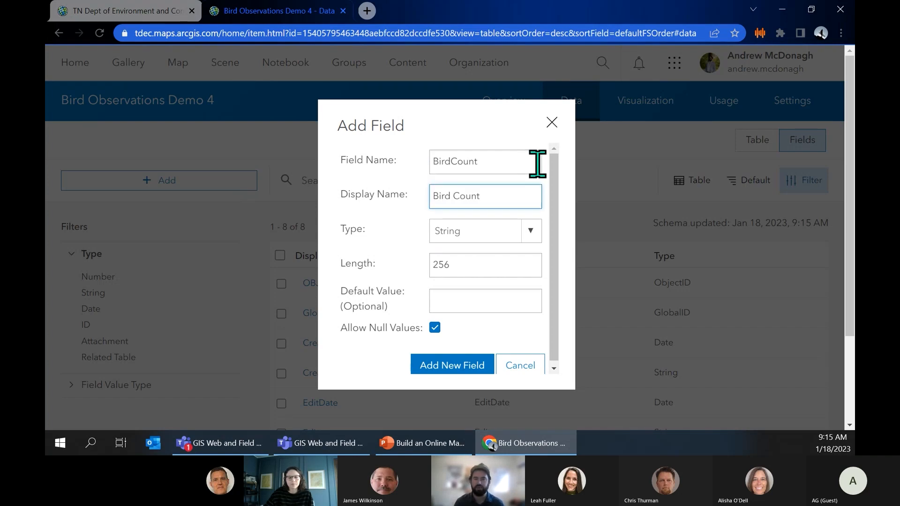
left_click(530, 231)
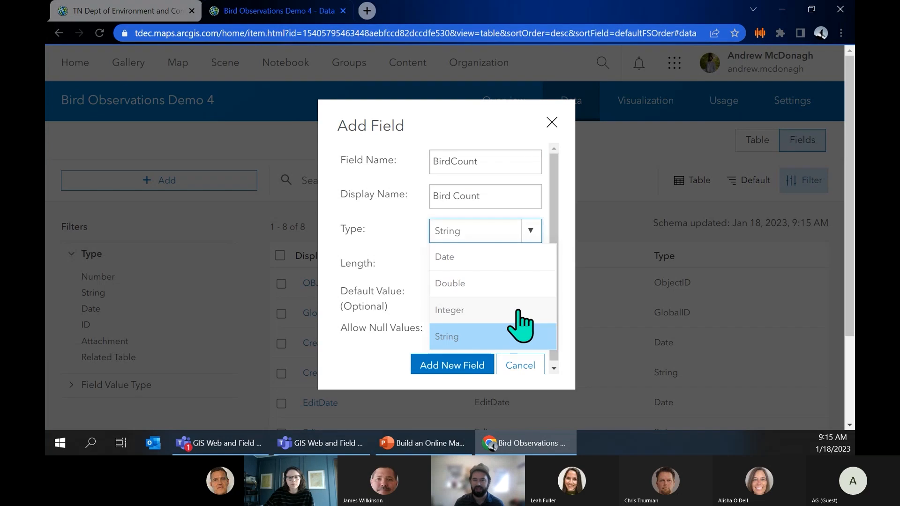
left_click(517, 311)
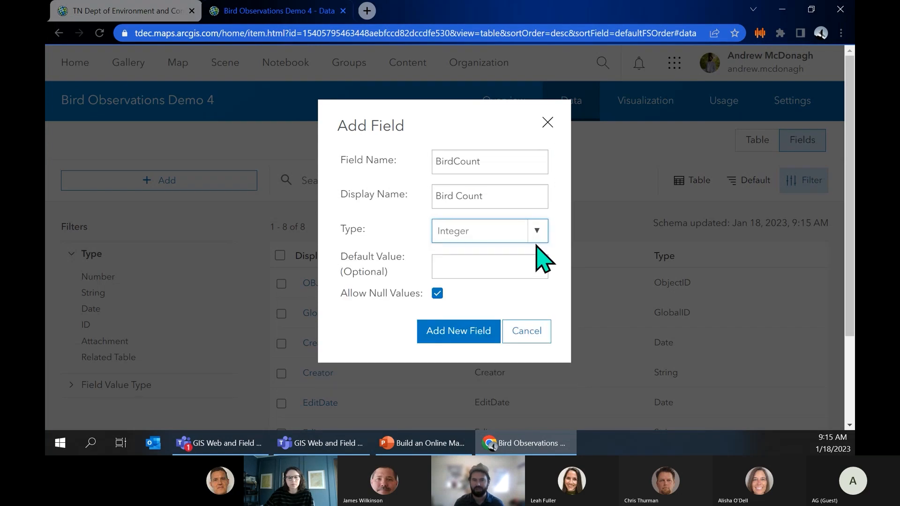
- Give the bird count field a default value of 1 and add it to the layer
left_click(502, 274)
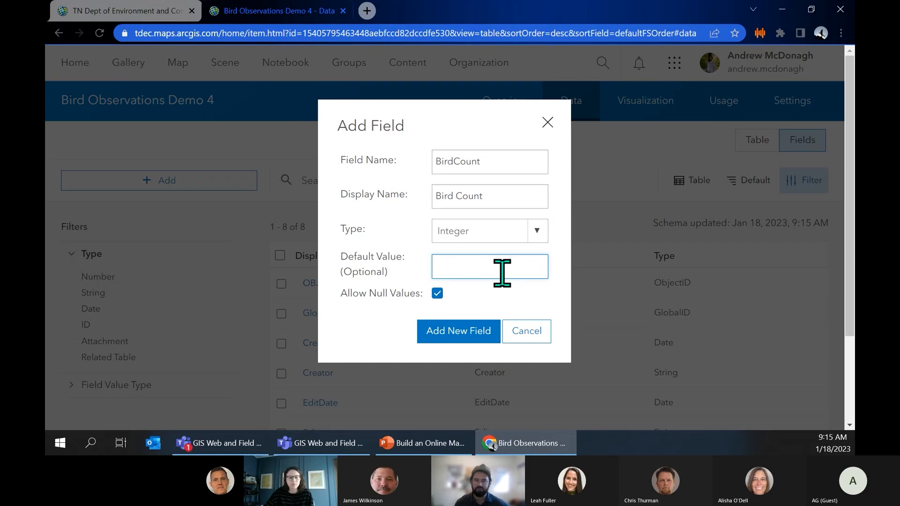
type("1")
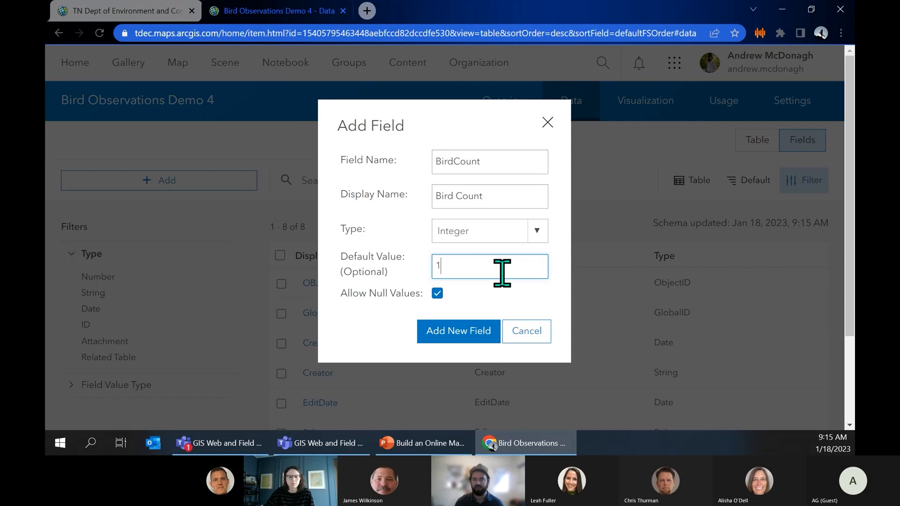
left_click(461, 348)
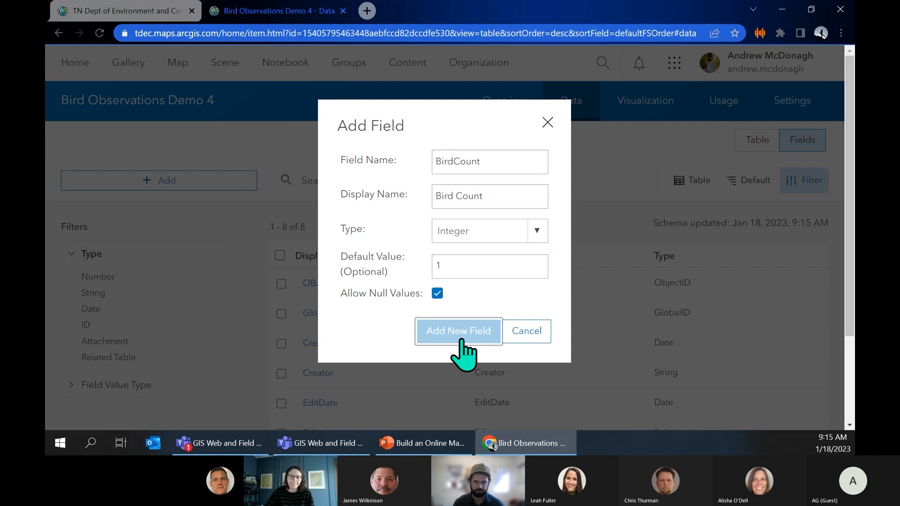
left_click(461, 341)
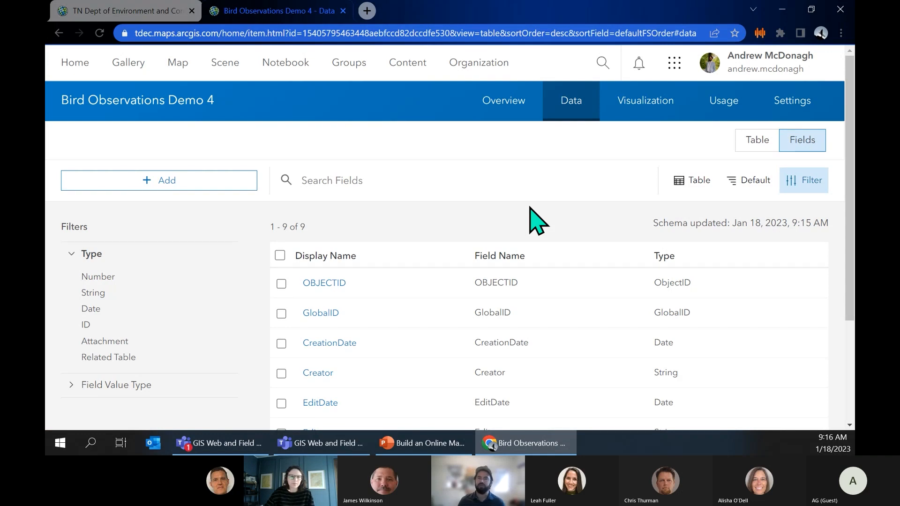
- Add a String field named BirdActivity with the display name Bird Activity to the layer
left_click(251, 185)
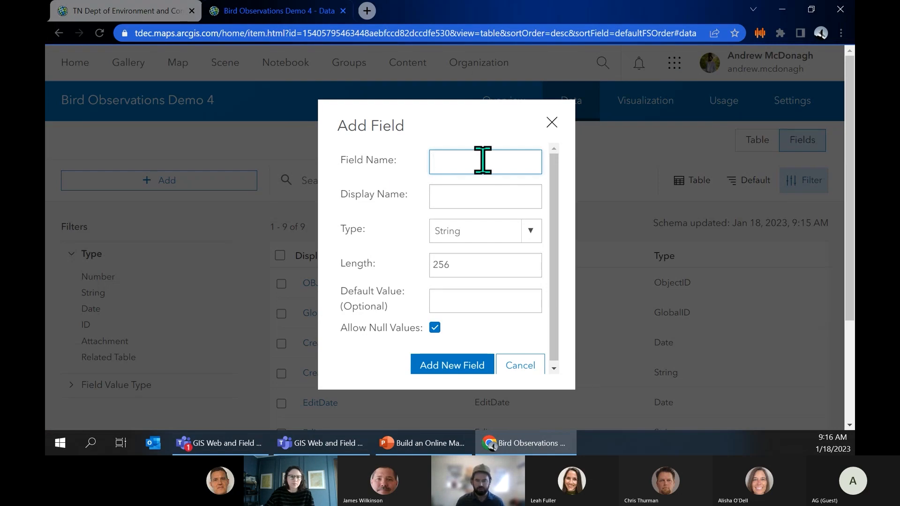
type("BirdA")
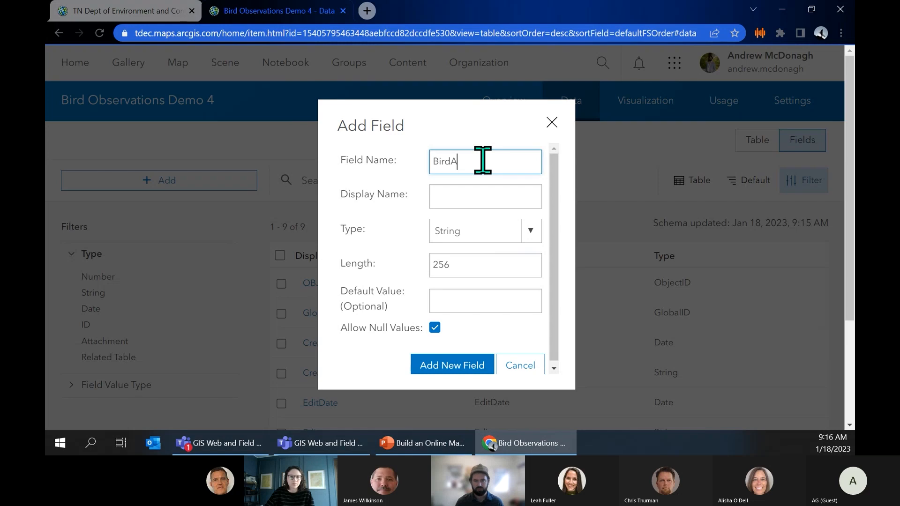
type("ctivity")
key("Tab")
type("Bir")
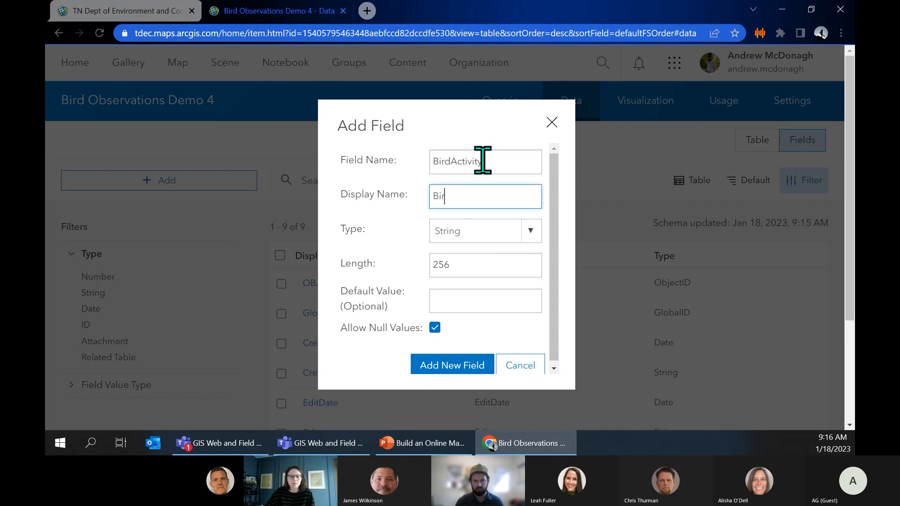
type("d Activity")
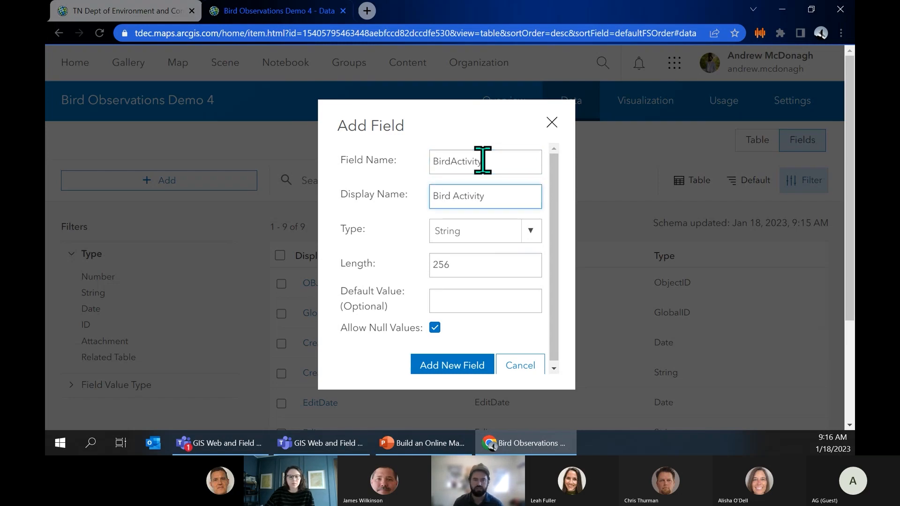
left_click(452, 358)
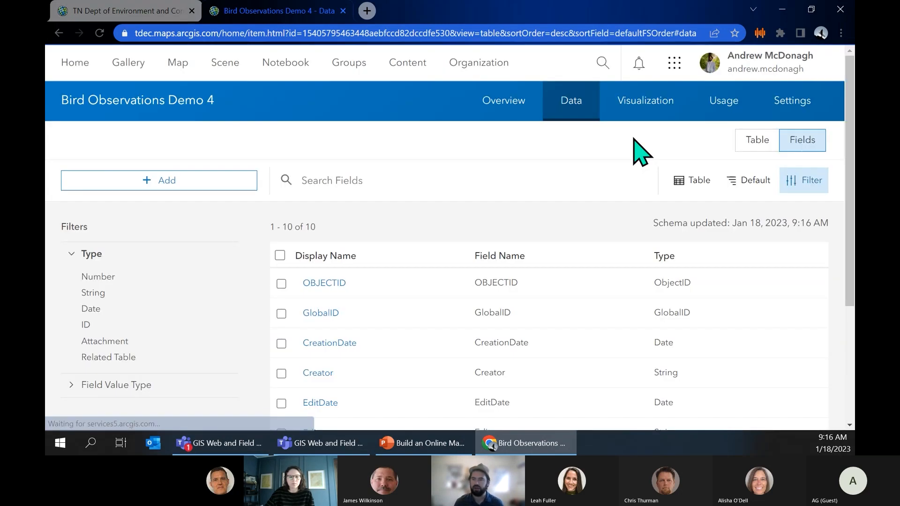
- Create a list of values for the Species Name field with Raven as the first label and code
scroll(853, 202, "down", 1)
scroll(853, 204, "down", 2)
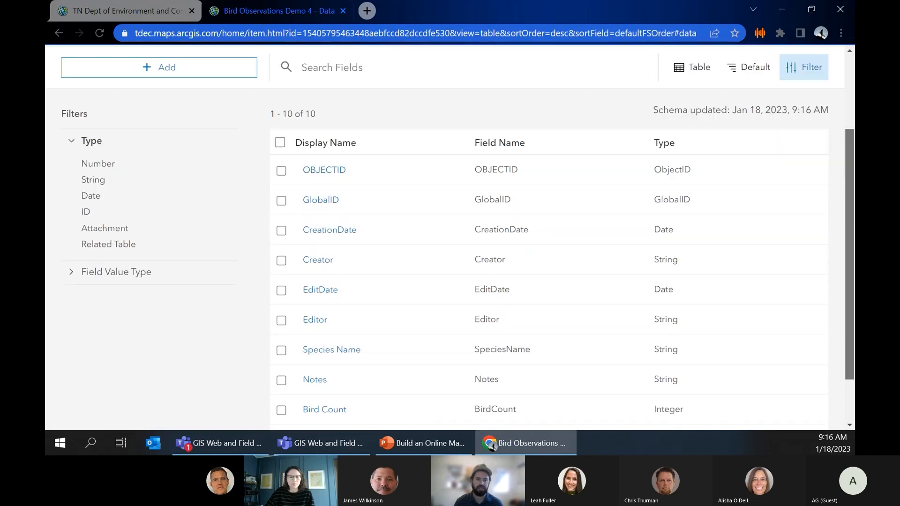
scroll(853, 287, "down", 2)
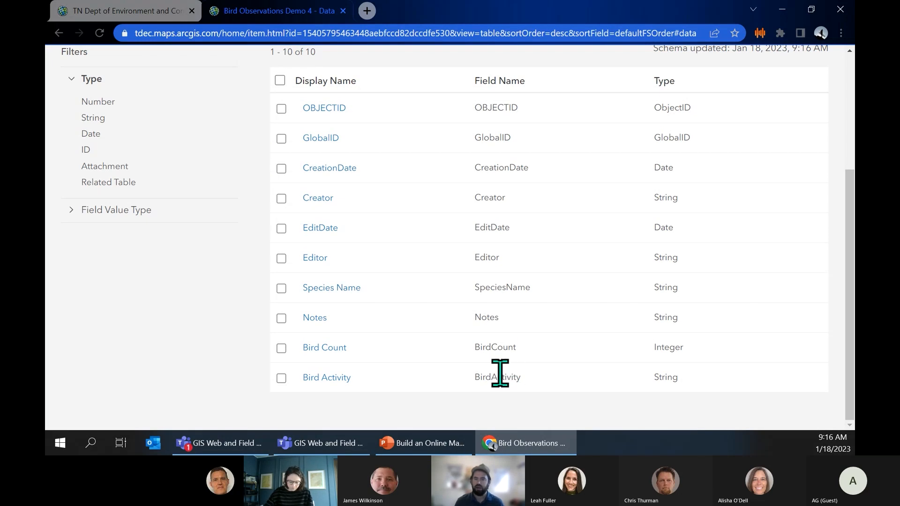
left_click(346, 289)
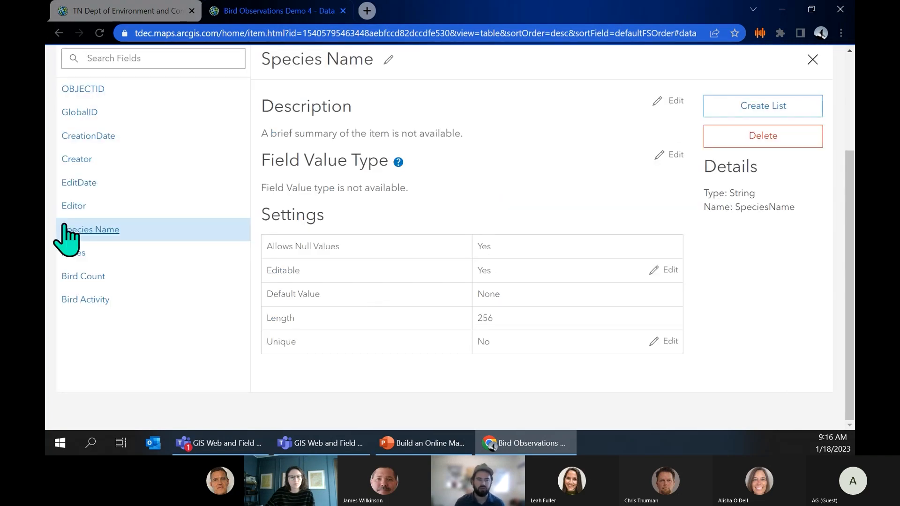
left_click(748, 111)
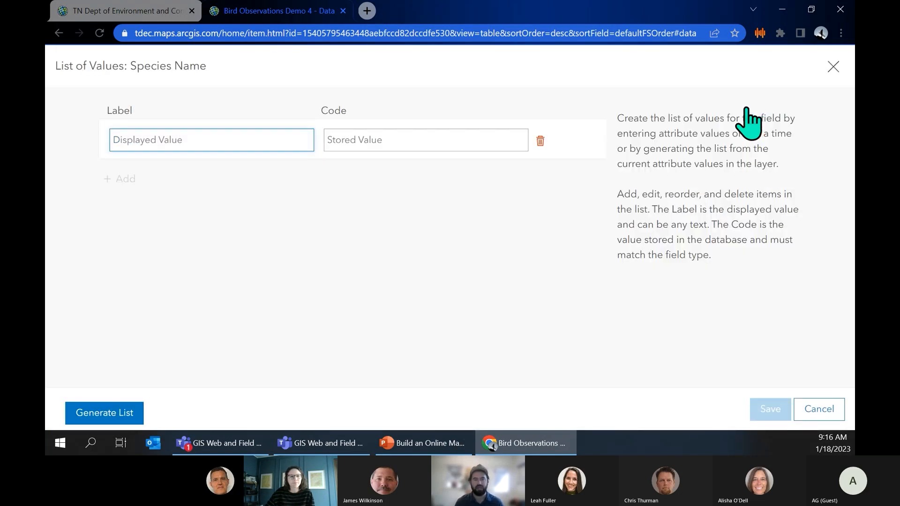
left_click(225, 136)
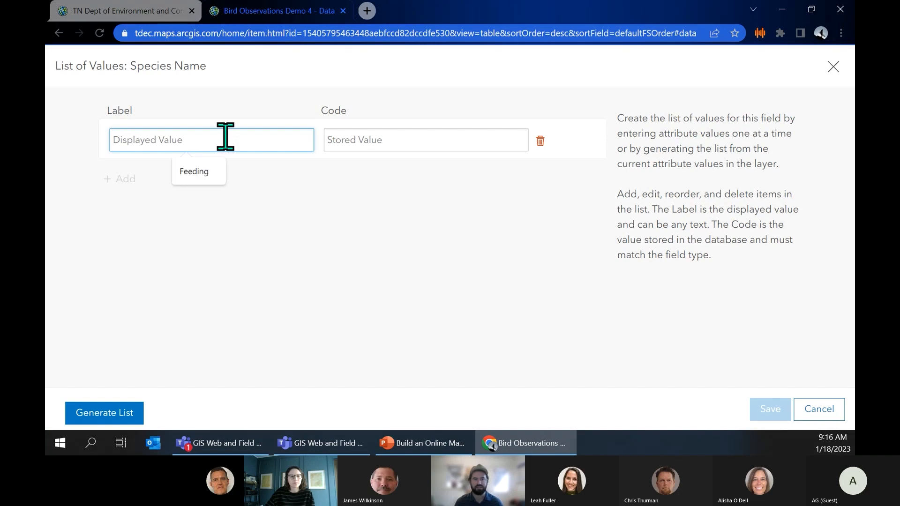
type("Raven")
key("Tab")
type("Raven")
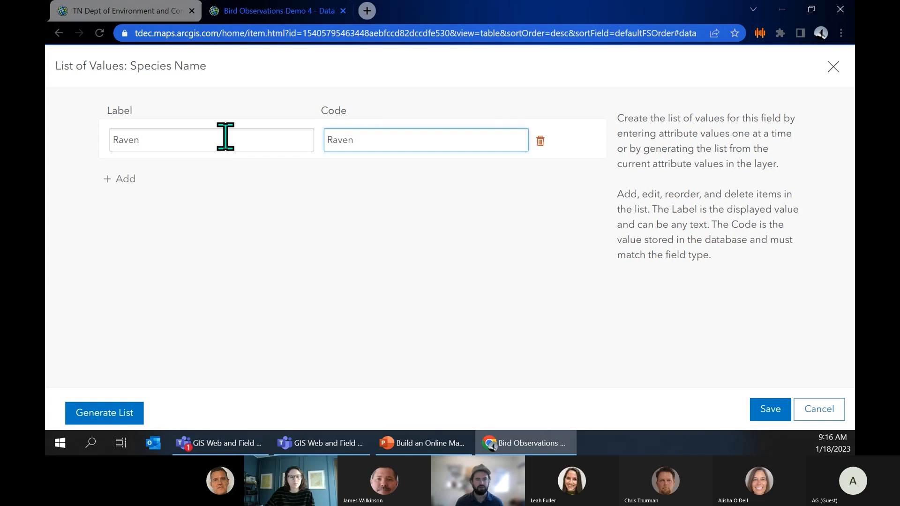
- Add a second species value with Sparrow as both label and code
left_click(118, 178)
left_click(173, 181)
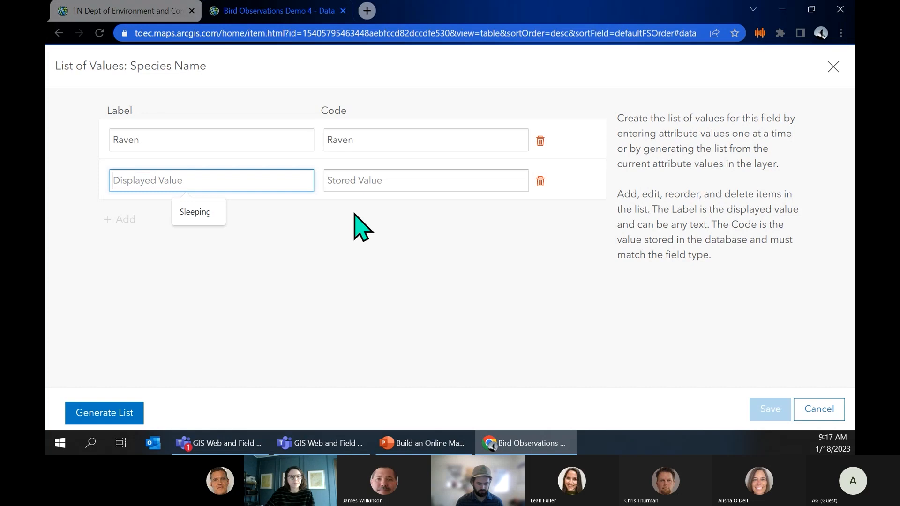
type("Sparrow")
key("Tab")
type("Sparrow")
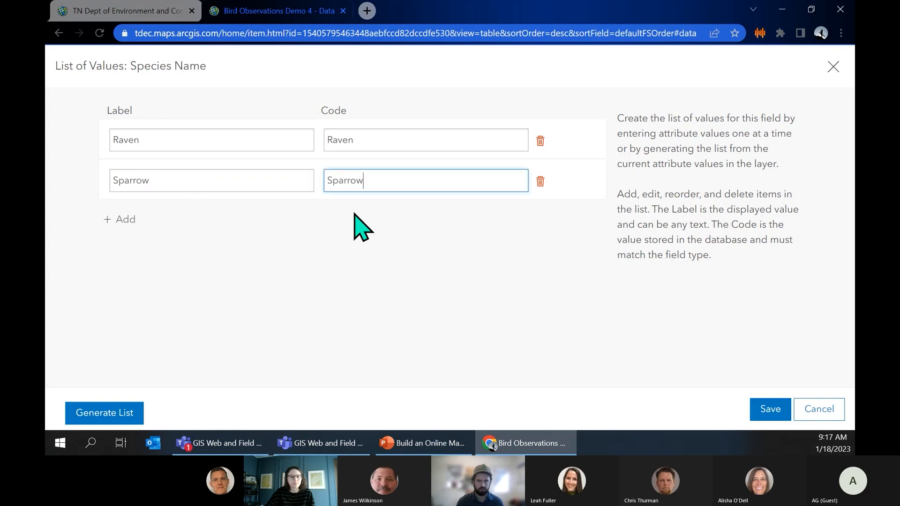
- Add a third species value with the label Blue Jay and the code Blue_Jay
left_click(126, 220)
left_click(165, 218)
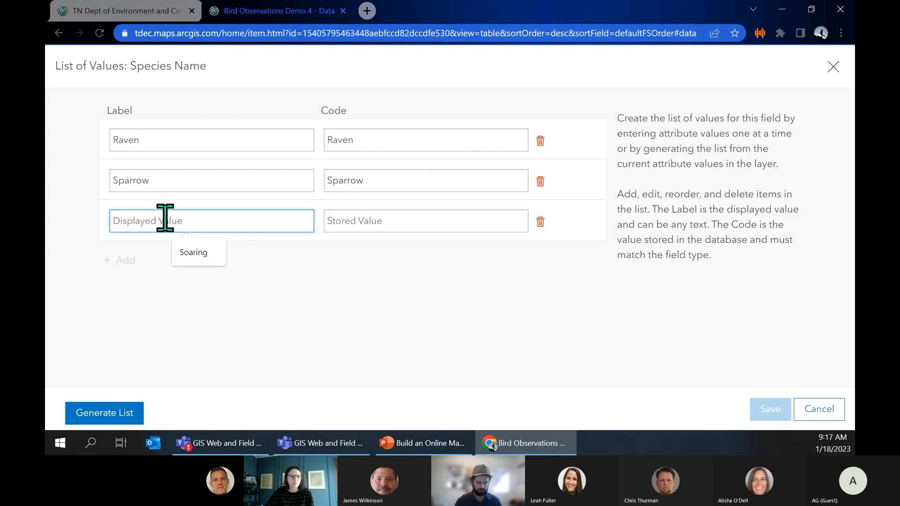
type("Blue Jauy")
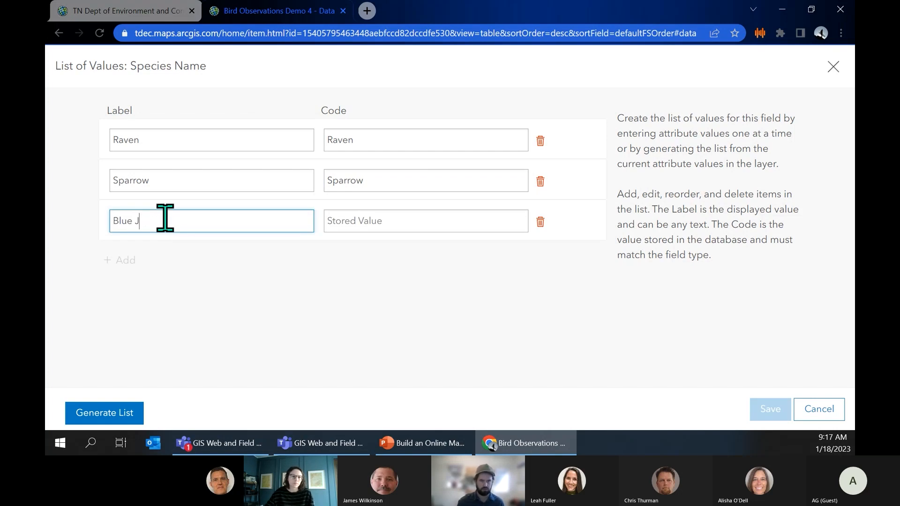
key("BackSpace")
key("BackSpace")
type("y")
key("Tab")
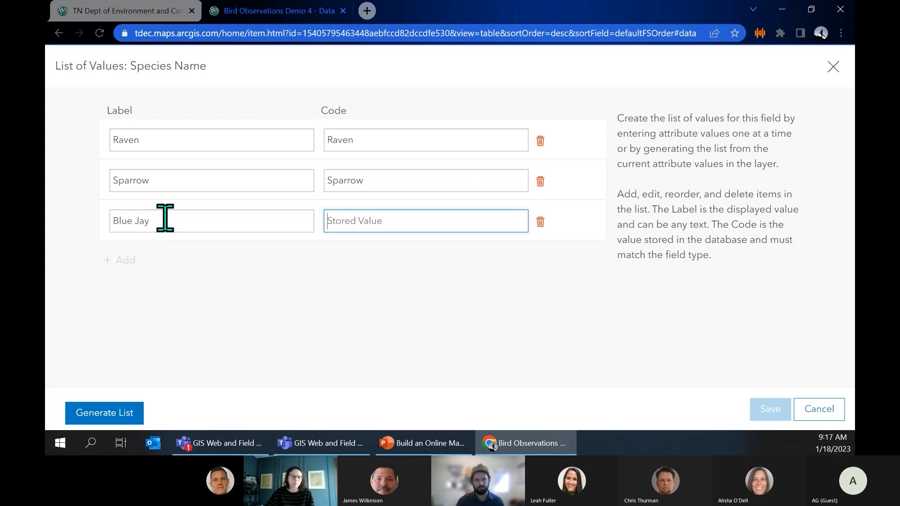
type("BlueJay")
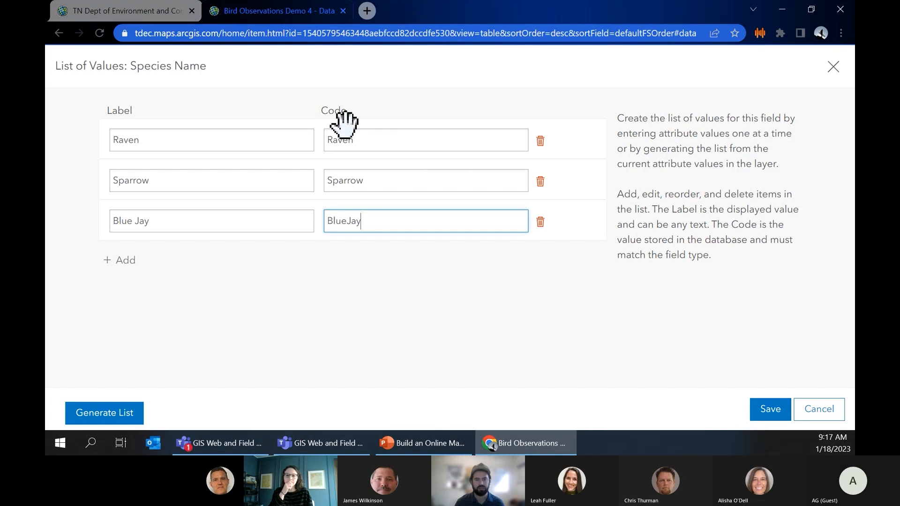
left_click(347, 223)
type("_")
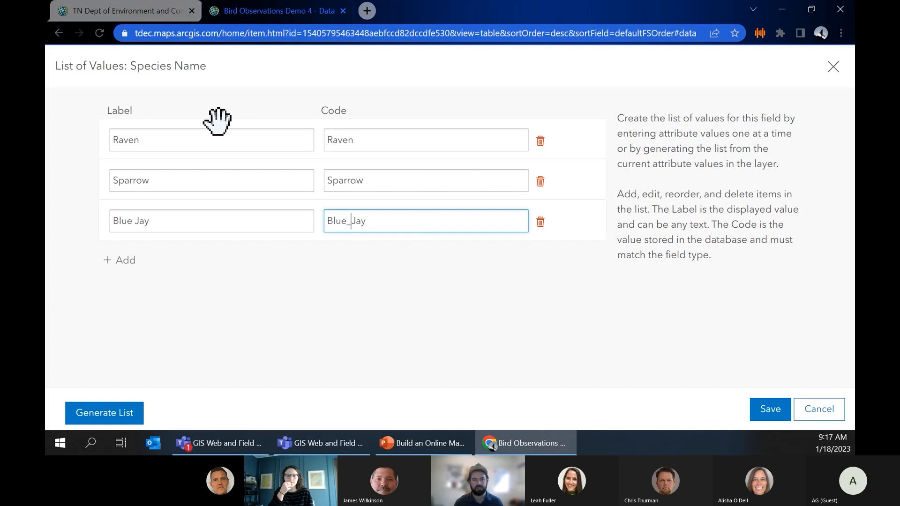
left_click(230, 142)
type("!!!")
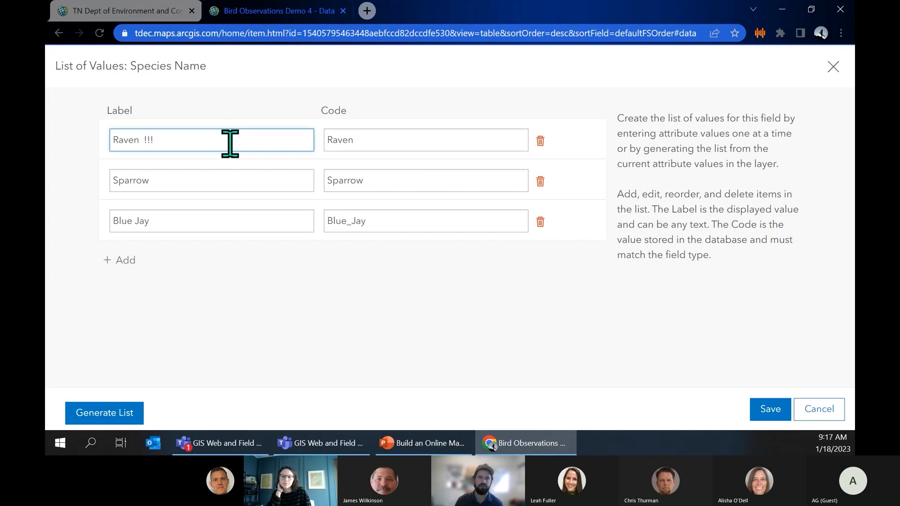
key("BackSpace")
key("BackSpace")
key("BackSpace")
key("BackSpace")
key("BackSpace")
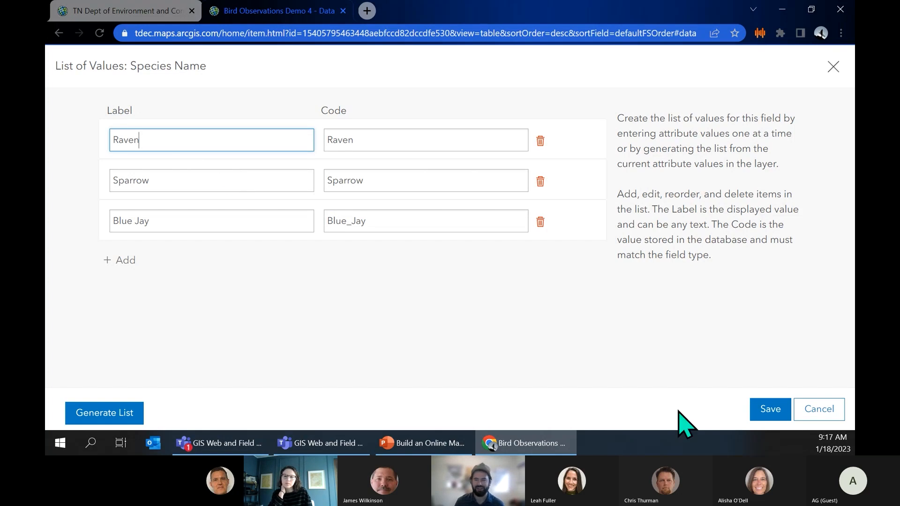
- Save the list of values for the Species Name field
left_click(773, 412)
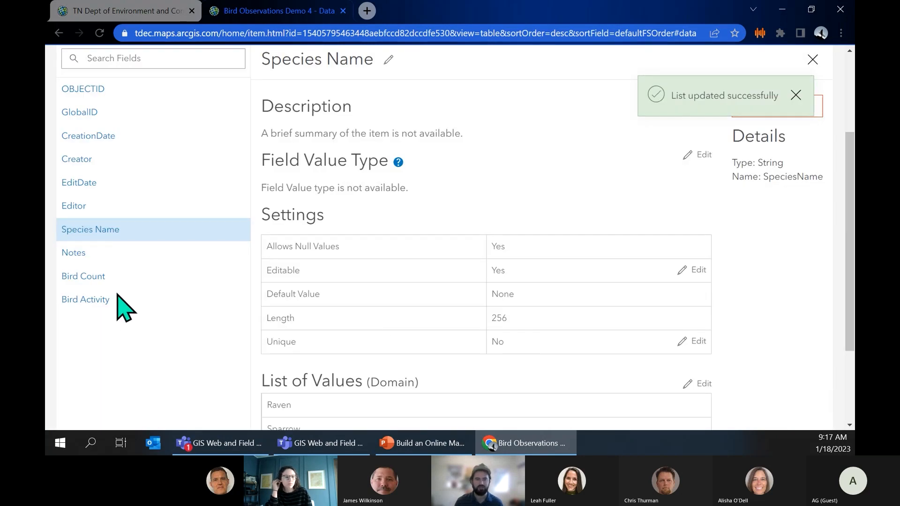
- Create a list of values for the Bird Activity field with Feeding as the first label and code
left_click(87, 300)
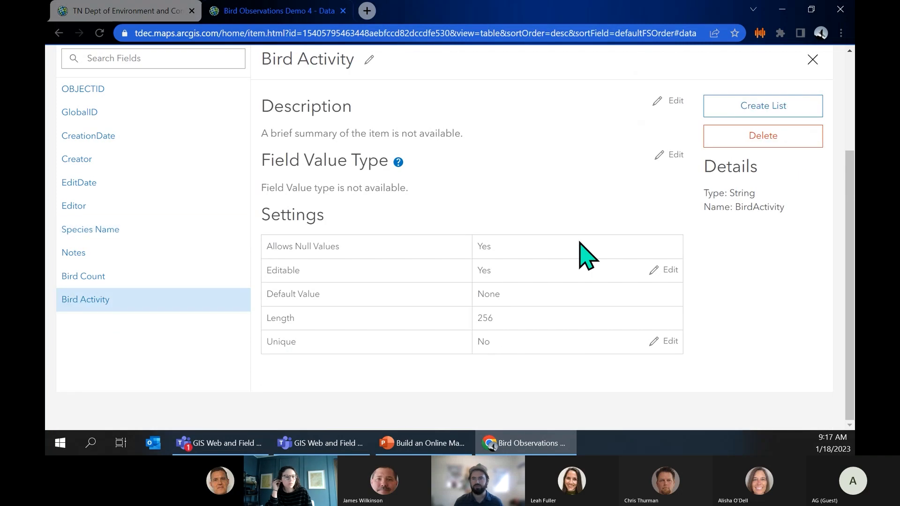
left_click(769, 111)
left_click(250, 140)
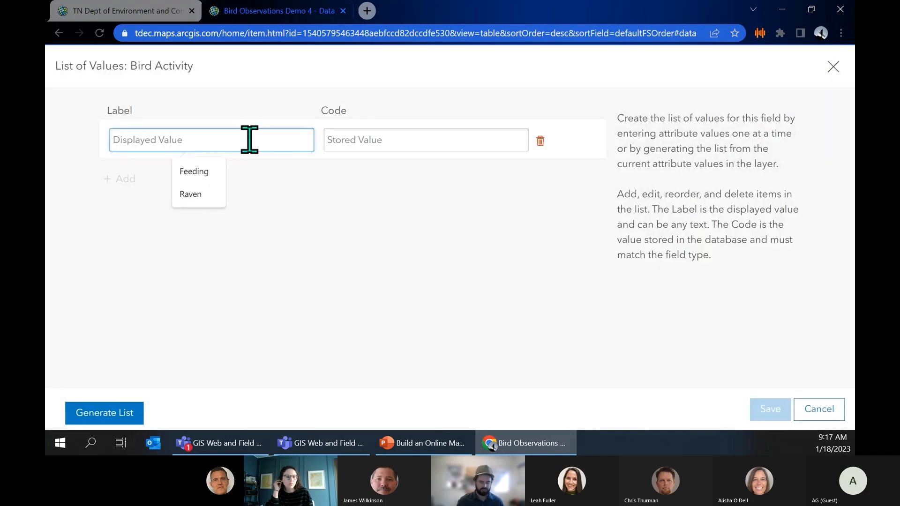
type("Fe")
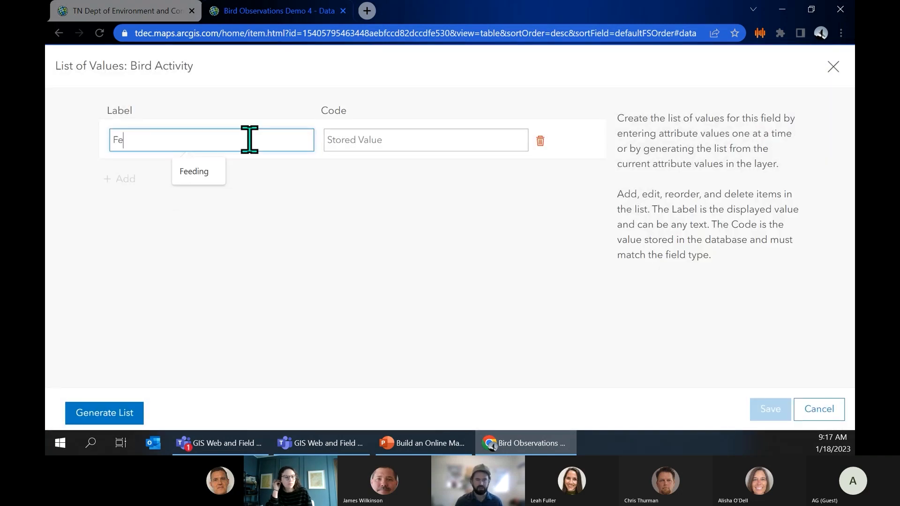
key("Down")
key("Return")
key("Tab")
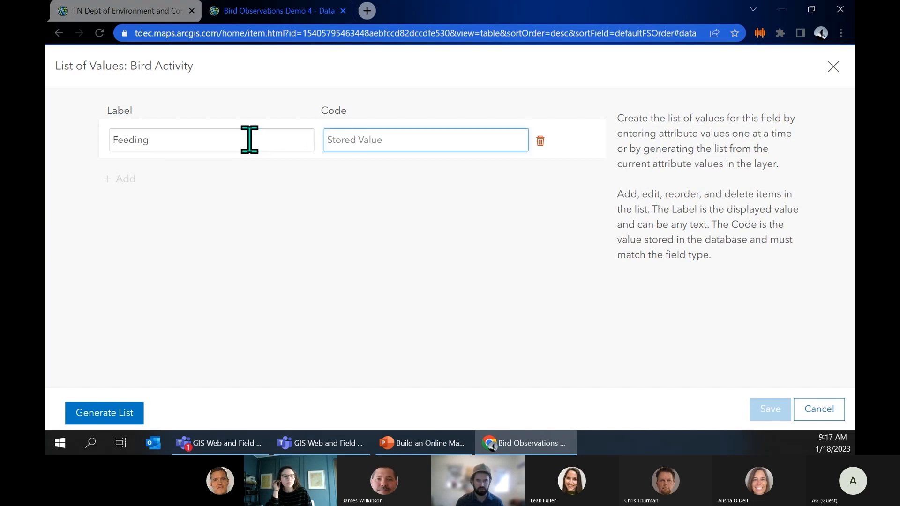
- Add a second activity value with Nesting as both label and code
left_click(122, 179)
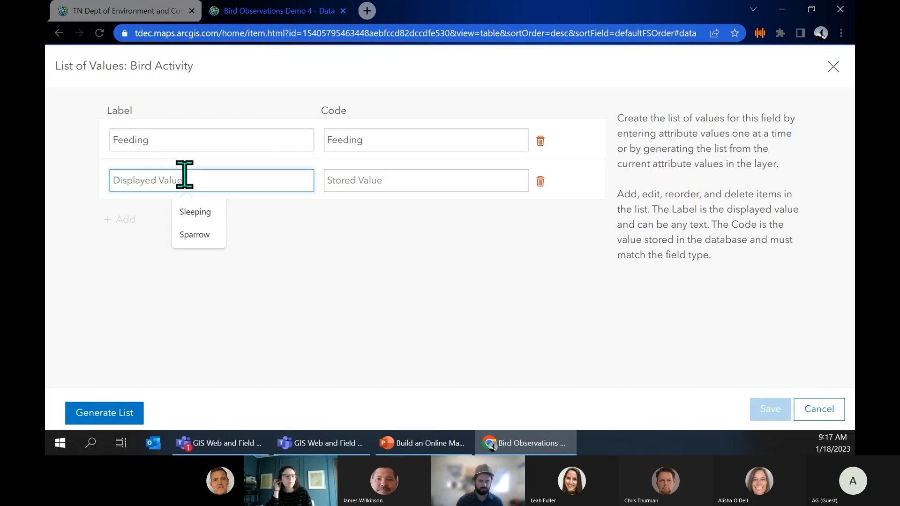
type("Nesting")
key("ctrl+a")
key("ctrl+c")
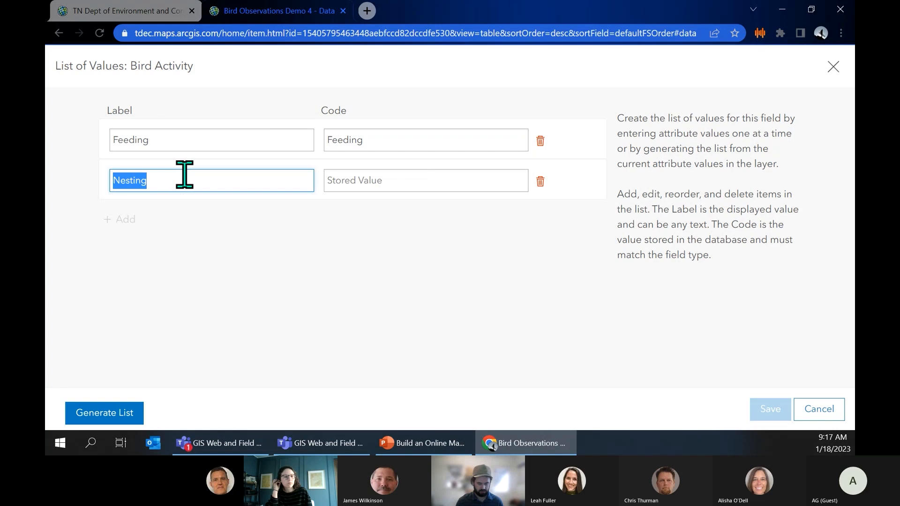
key("Tab")
key("ctrl+v")
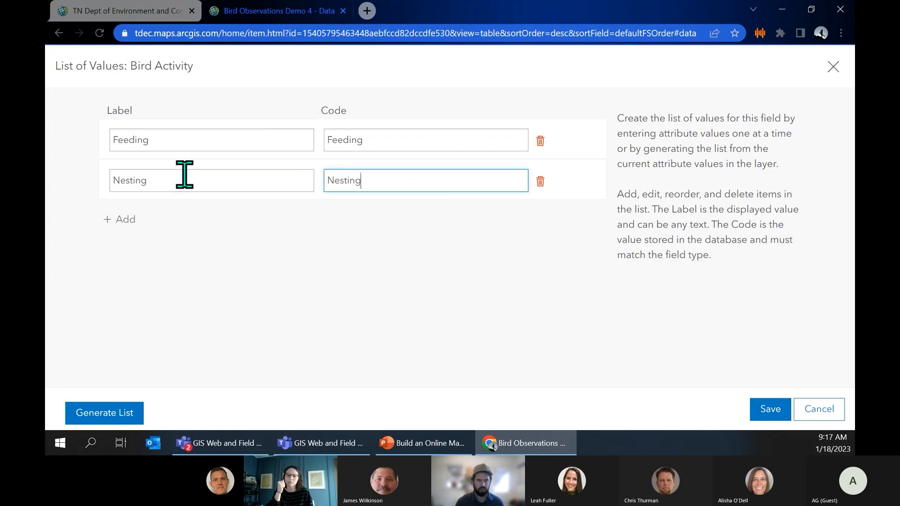
- Add a third activity value with Soaring as both label and code, and save the Bird Activity list
left_click(120, 219)
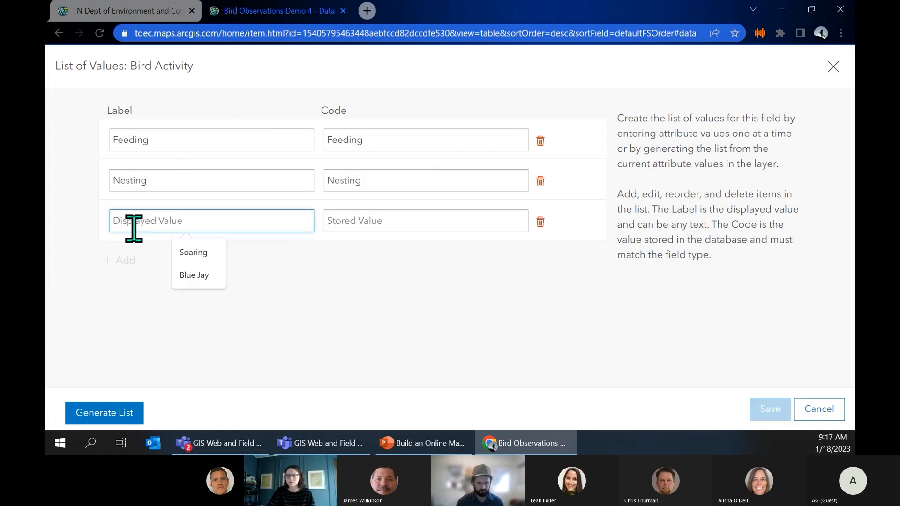
type("Soaring")
key("ctrl+a")
key("ctrl+c")
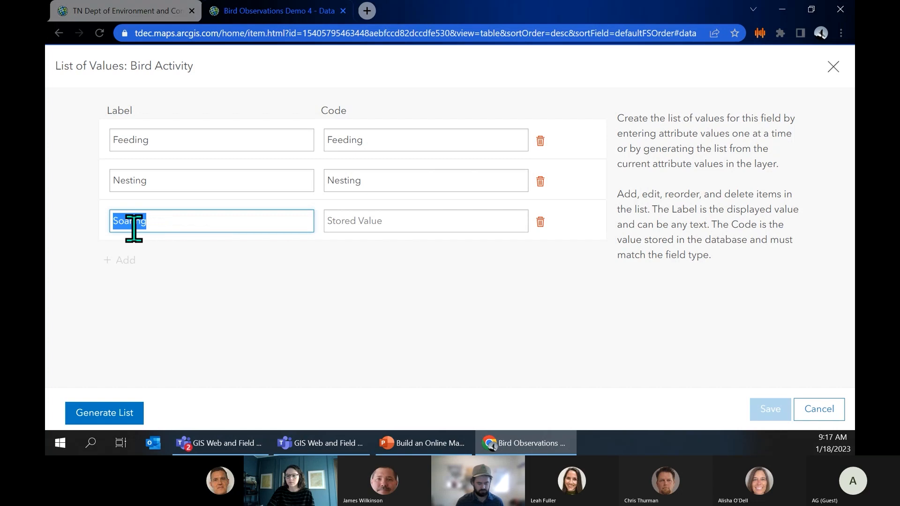
key("Tab")
key("ctrl+v")
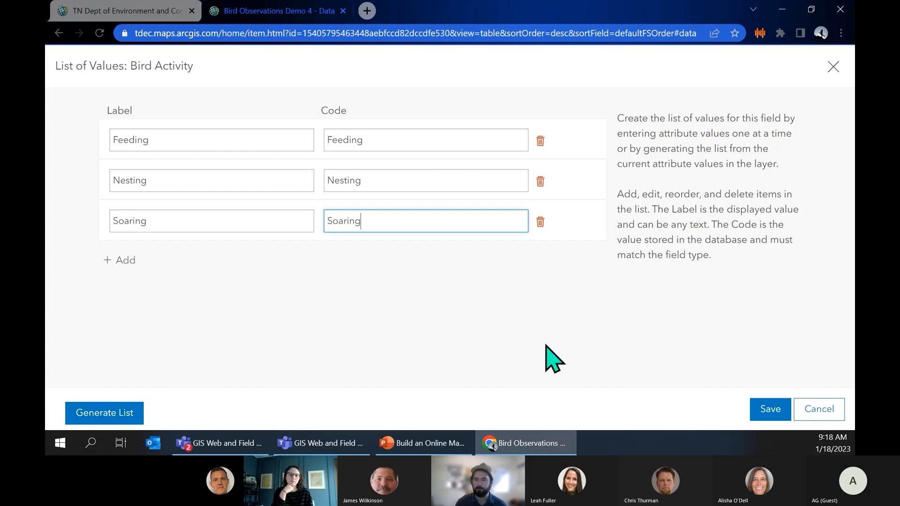
left_click(765, 410)
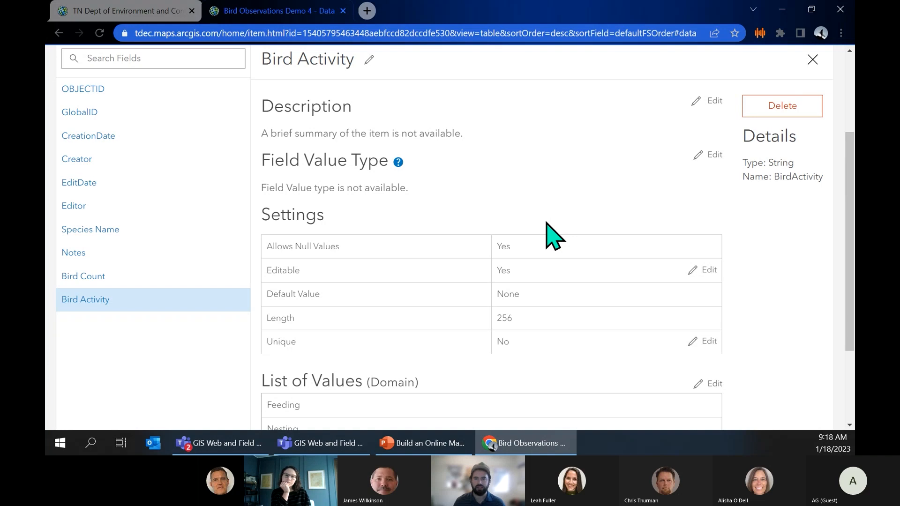
- Return to the feature layer item's Overview page and examine its Layers section
scroll(660, 213, "up", 3)
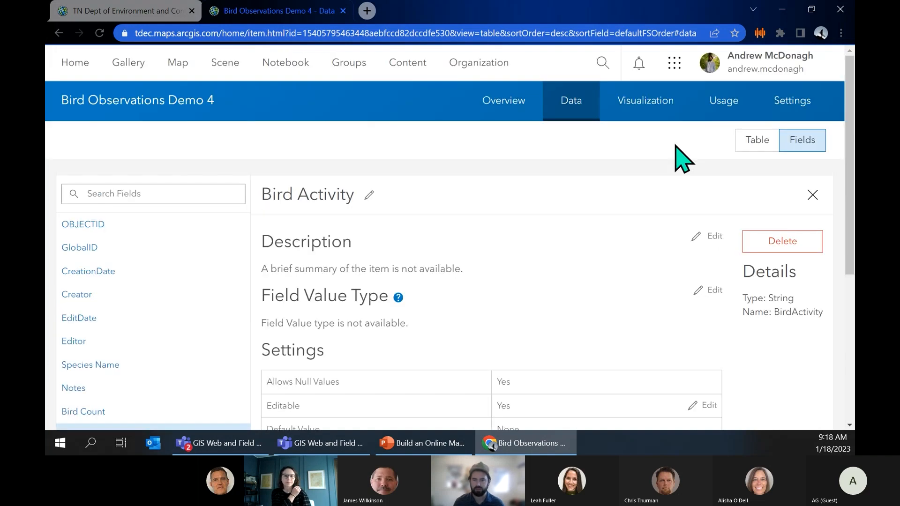
left_click(522, 108)
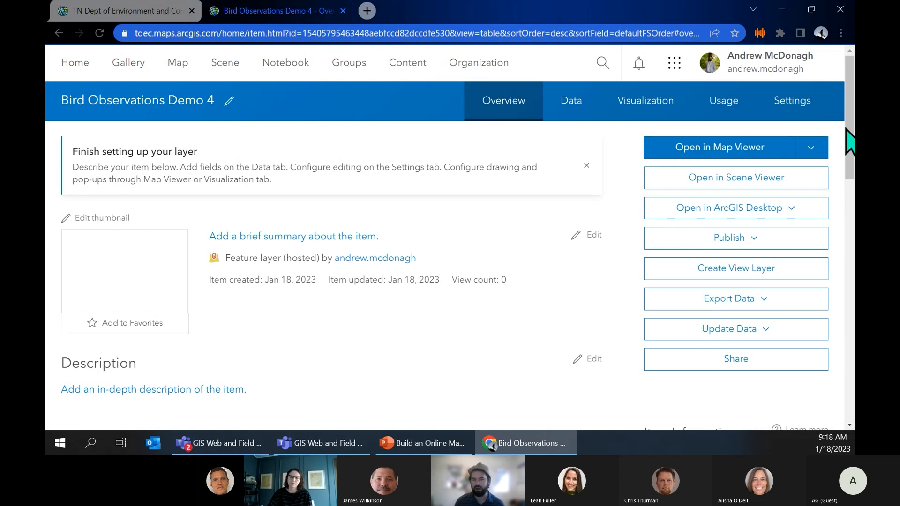
left_click_drag(851, 134, 844, 188)
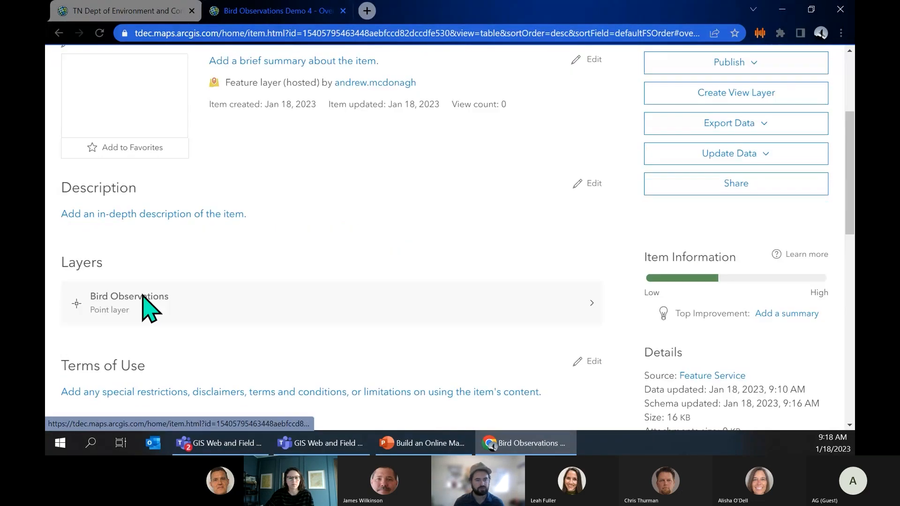
- Enable attachments on the Bird Observations point layer
left_click(143, 297)
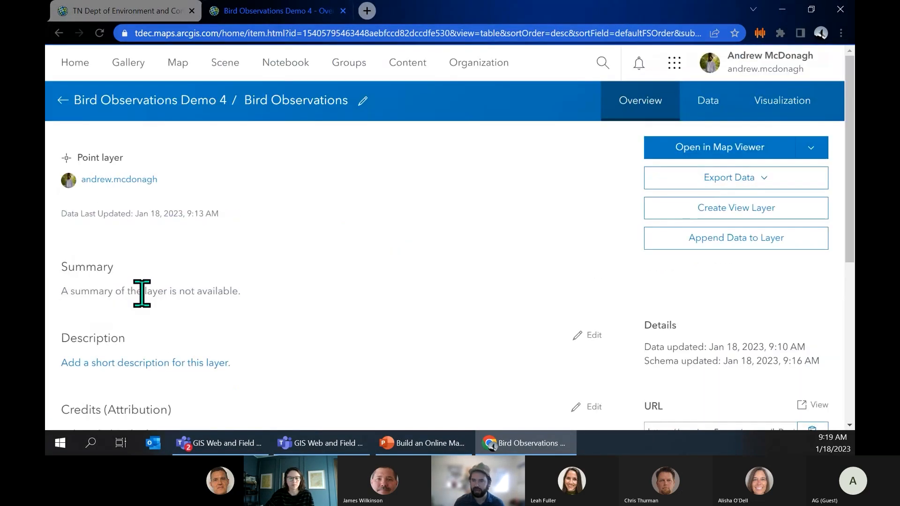
left_click_drag(851, 212, 851, 221)
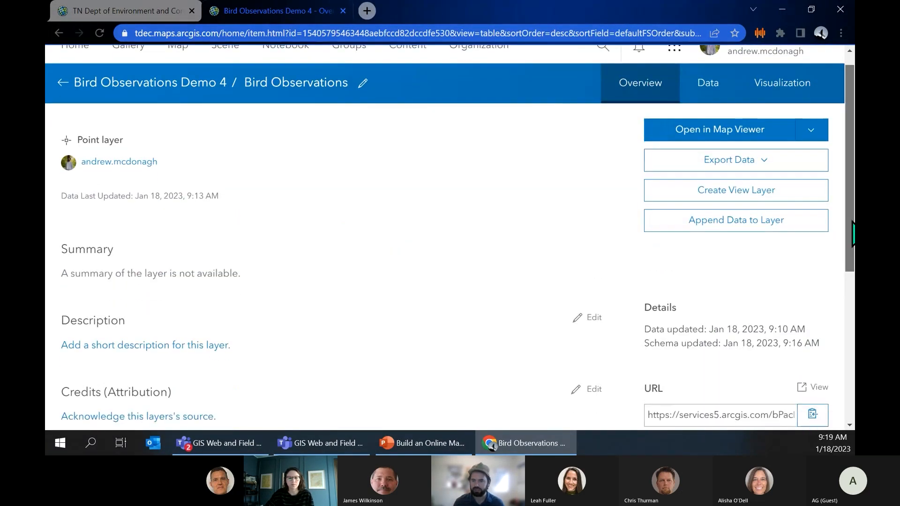
scroll(827, 365, "down", 3)
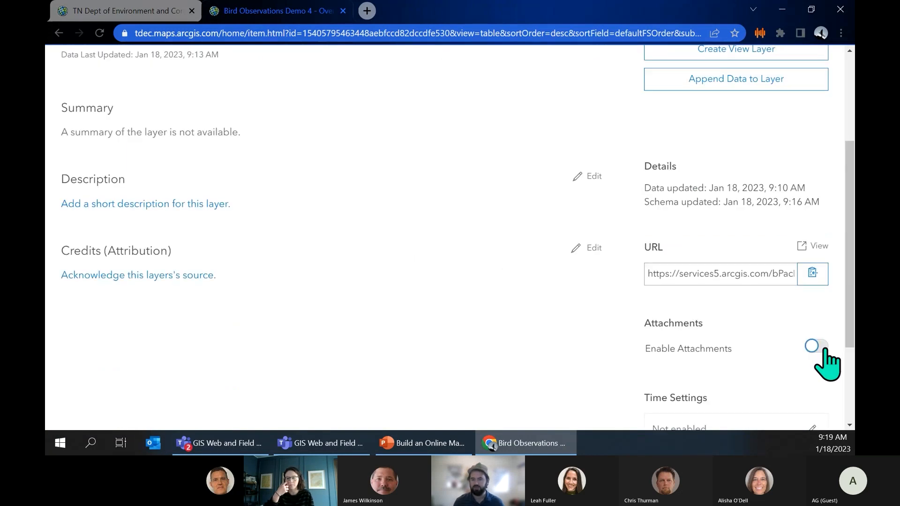
left_click(816, 347)
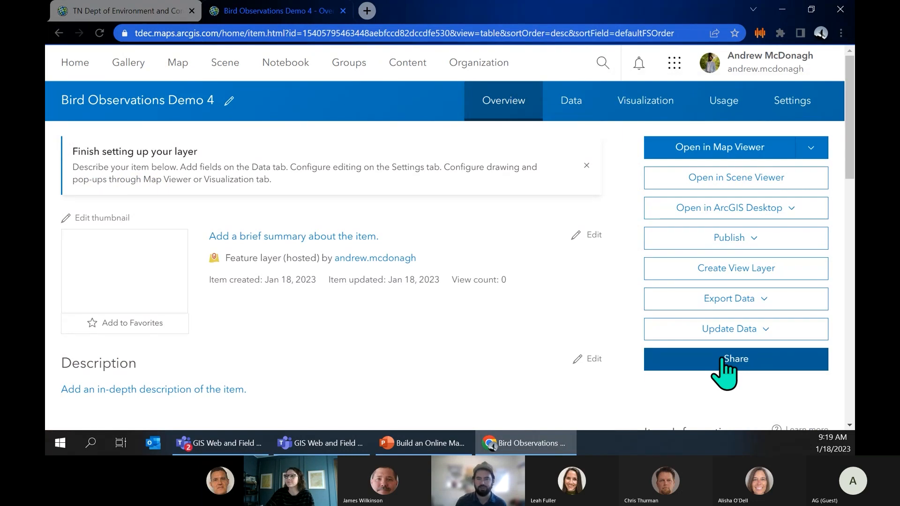
- Set the cerulean 2 picture as the thumbnail of the Bird Observations Demo 4 item and save it
left_click(118, 223)
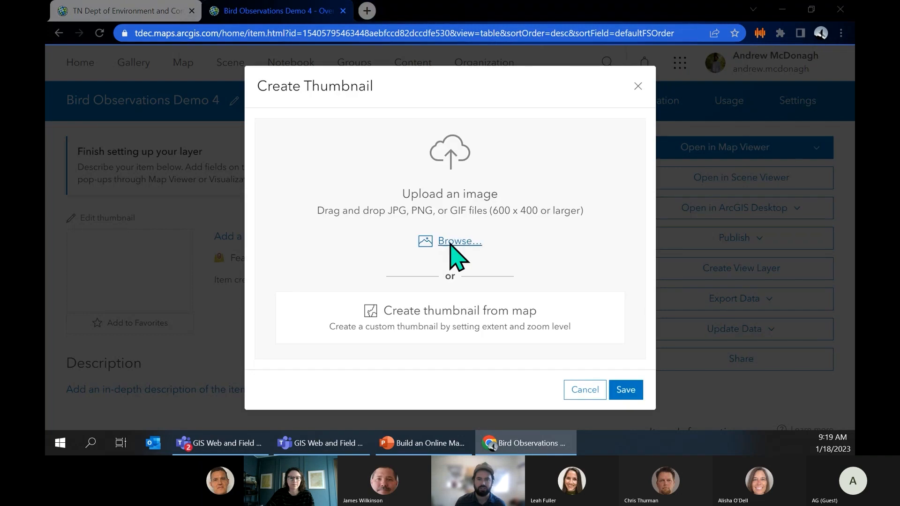
left_click(450, 242)
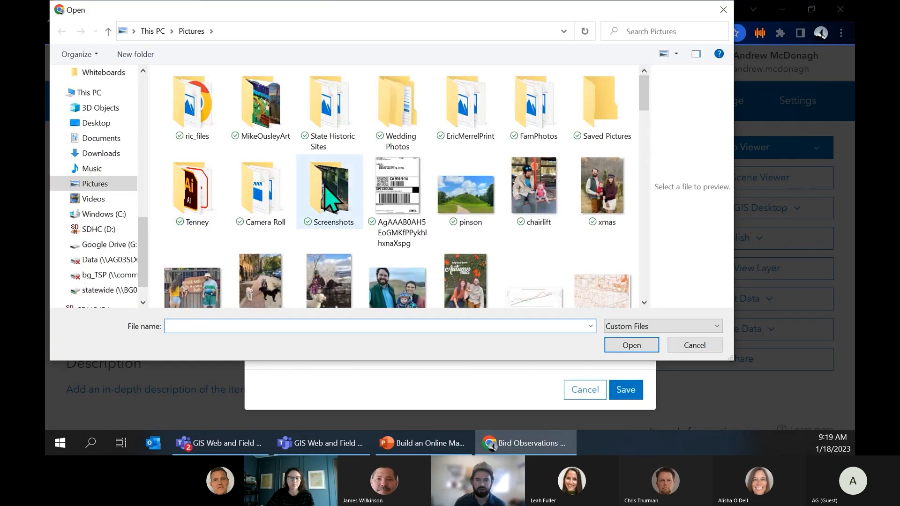
scroll(421, 211, "down", 5)
scroll(422, 213, "up", 5)
scroll(424, 220, "down", 5)
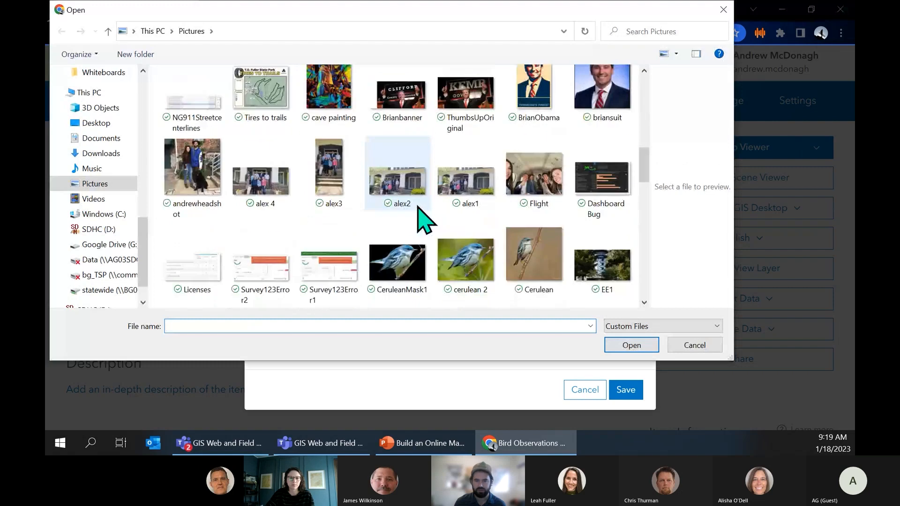
double_click(466, 260)
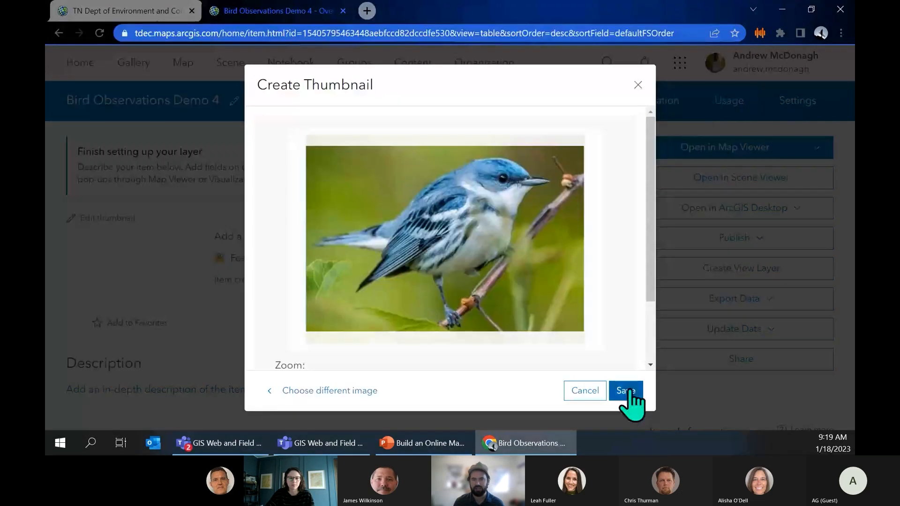
left_click(630, 392)
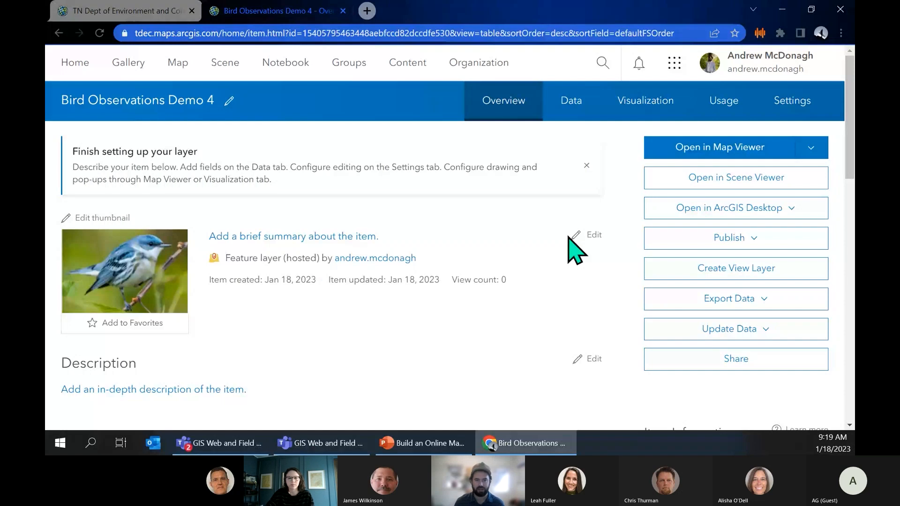
- Set the Bird Observations Demo 4 item's sharing level to Organization, leaving group sharing unassigned, and save the sharing settings
left_click(713, 363)
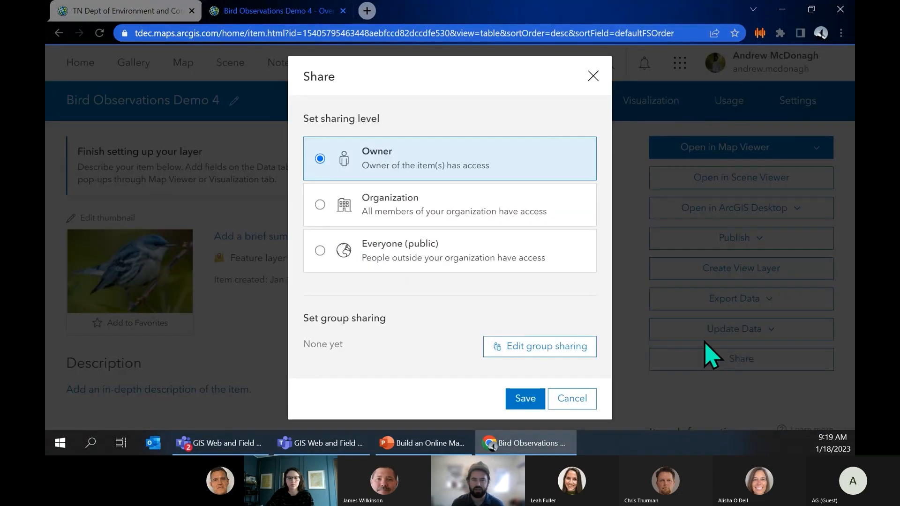
left_click(492, 207)
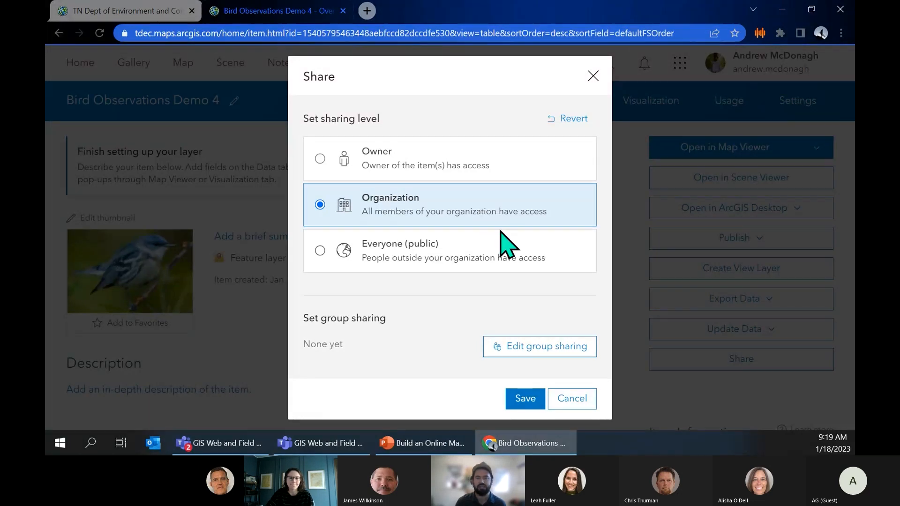
left_click(521, 352)
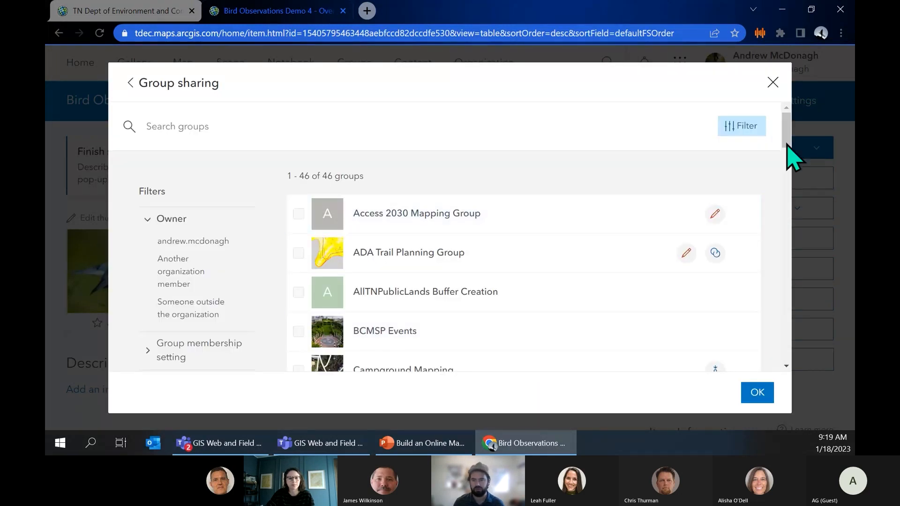
scroll(787, 141, "down", 1)
left_click_drag(787, 139, 786, 176)
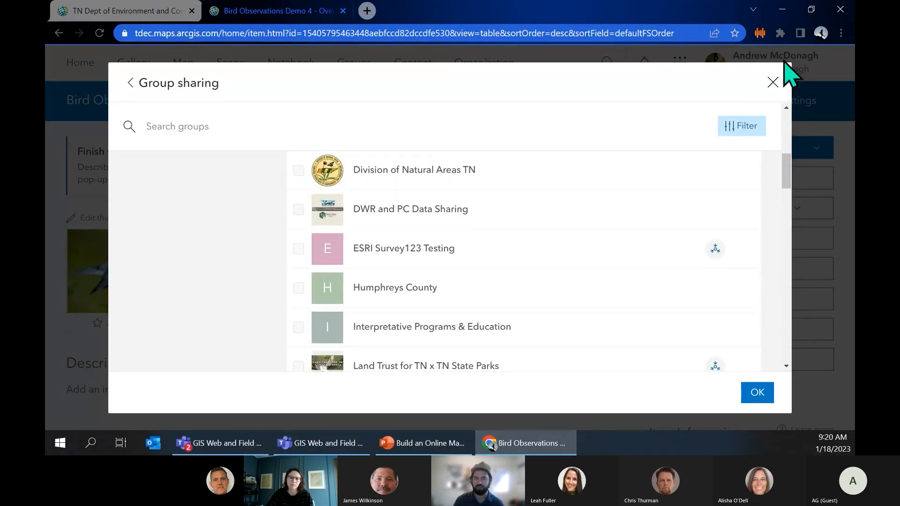
left_click(773, 82)
left_click(693, 358)
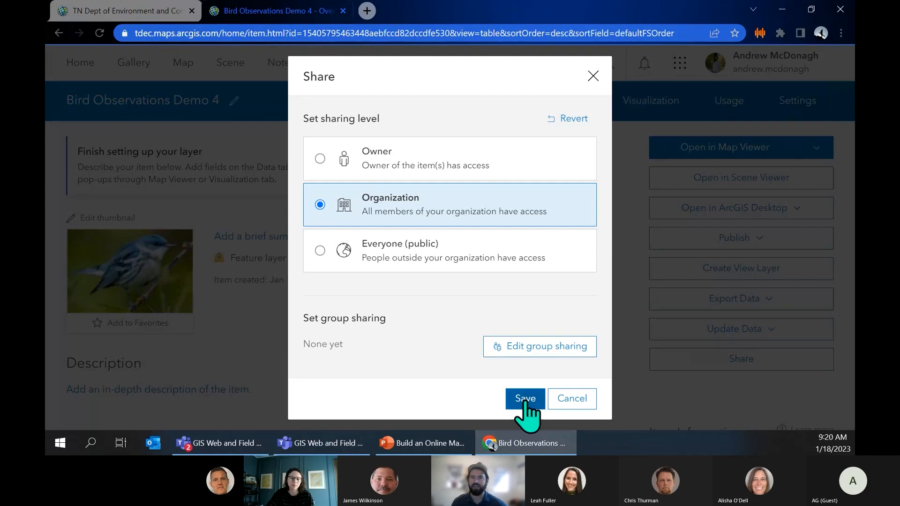
left_click(526, 400)
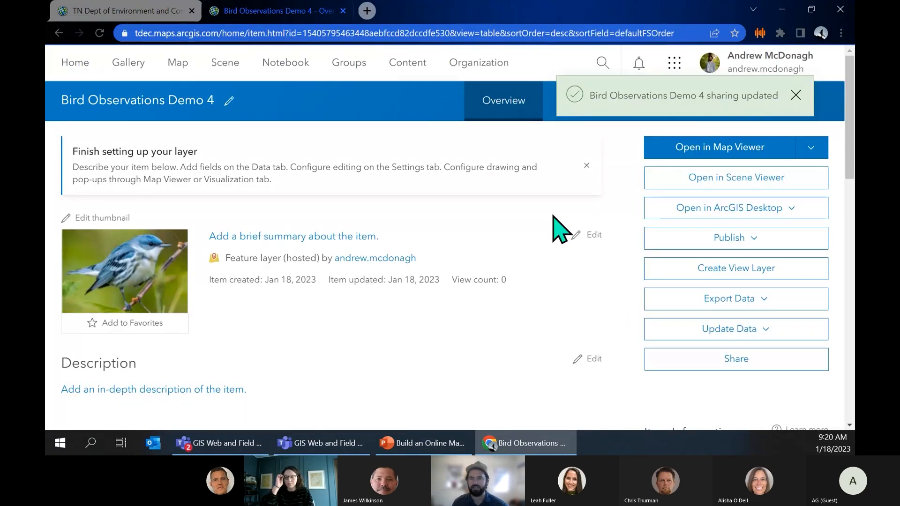
left_click(583, 156)
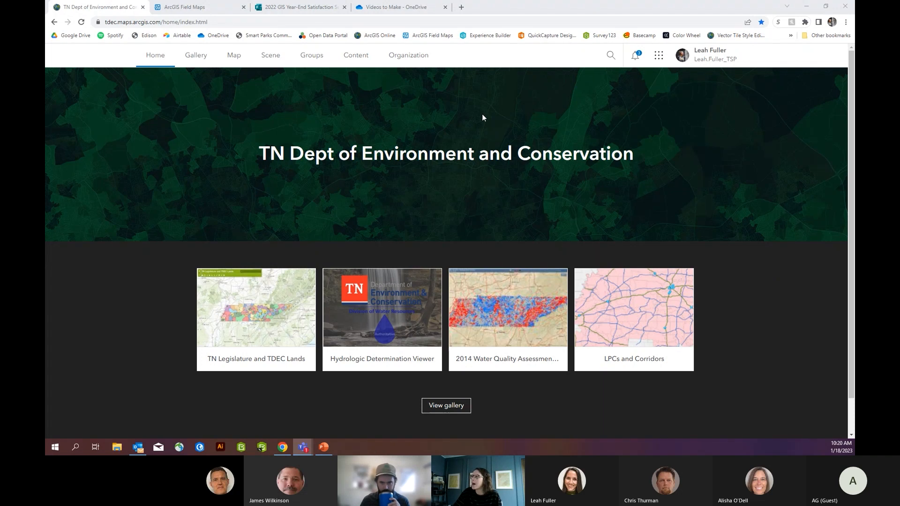
- Start a new map in Map Viewer and add the Bird Observations Demo 4 layer from My Organization
left_click(232, 58)
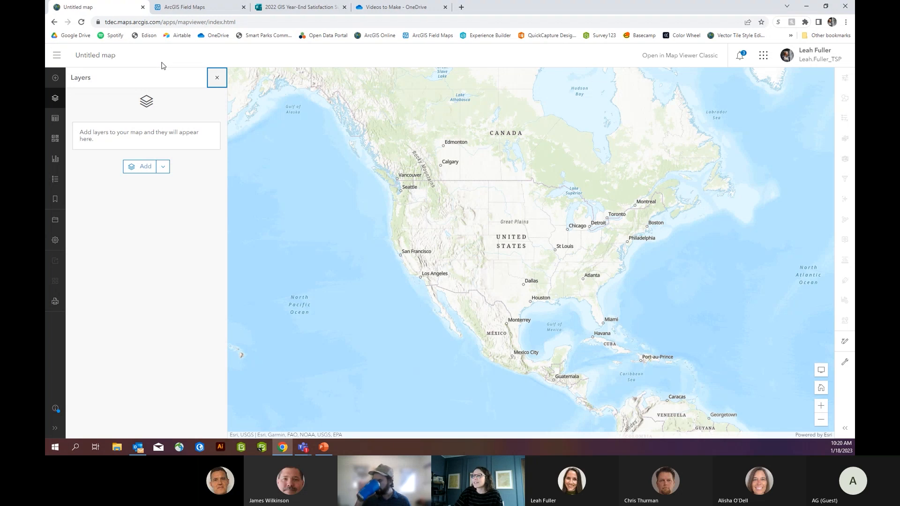
left_click(141, 168)
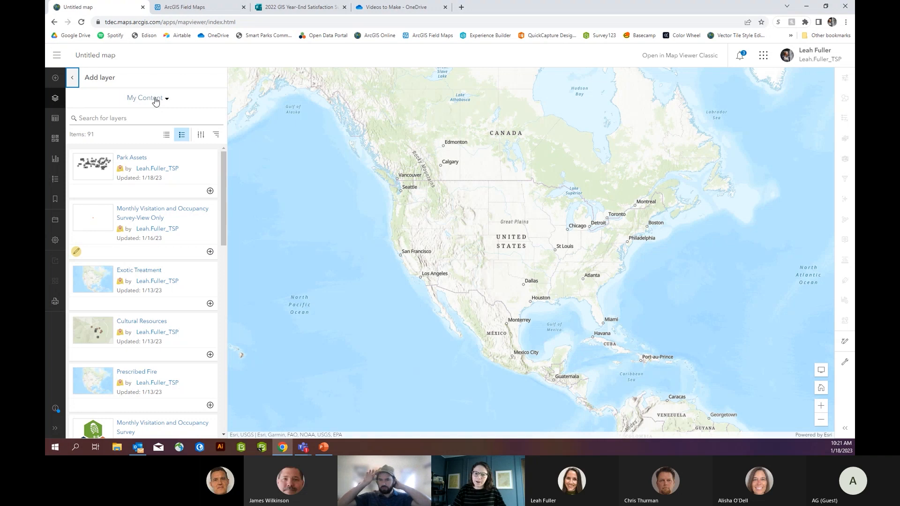
left_click(155, 101)
left_click(150, 155)
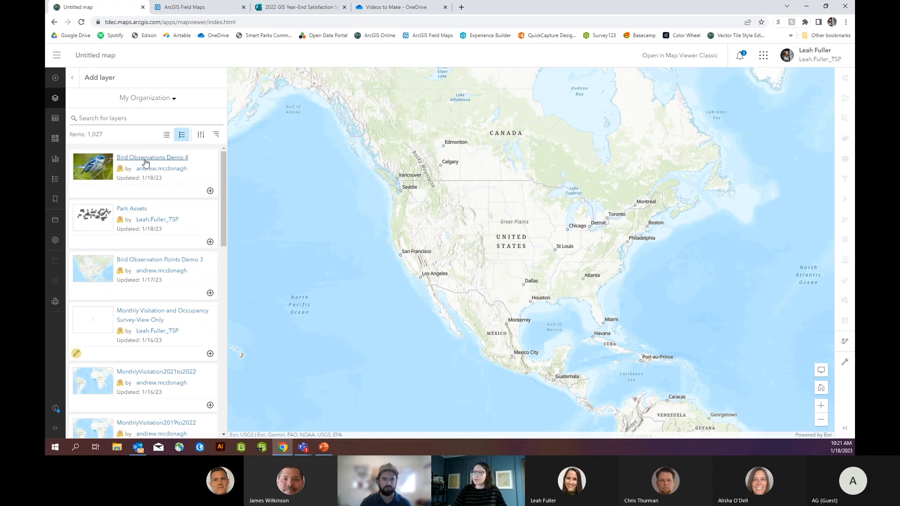
left_click(210, 192)
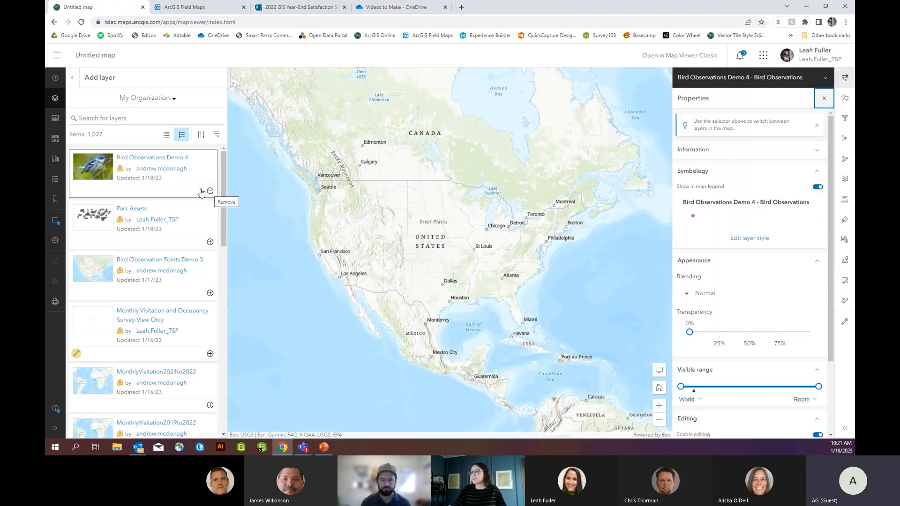
left_click(72, 81)
- Change the map's basemap to Imagery Hybrid
key("ctrl")
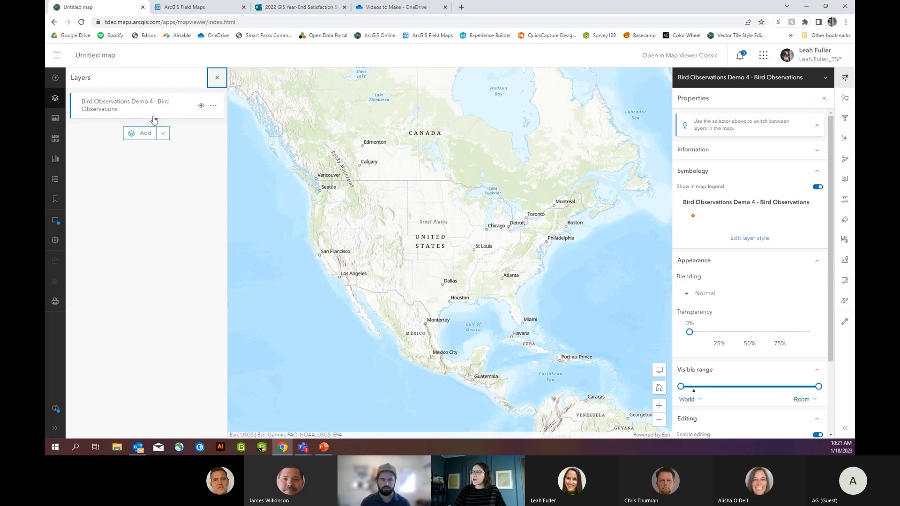
scroll(502, 272, "up", 5)
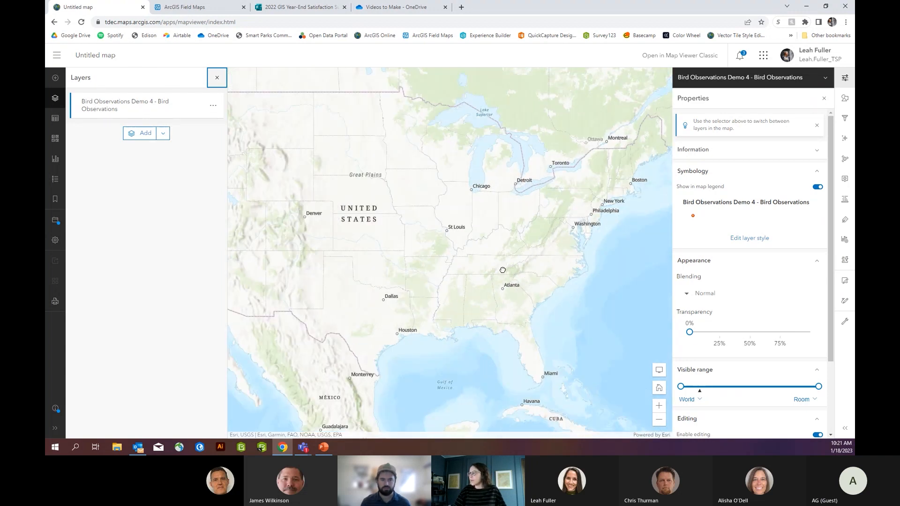
scroll(383, 239, "up", 4)
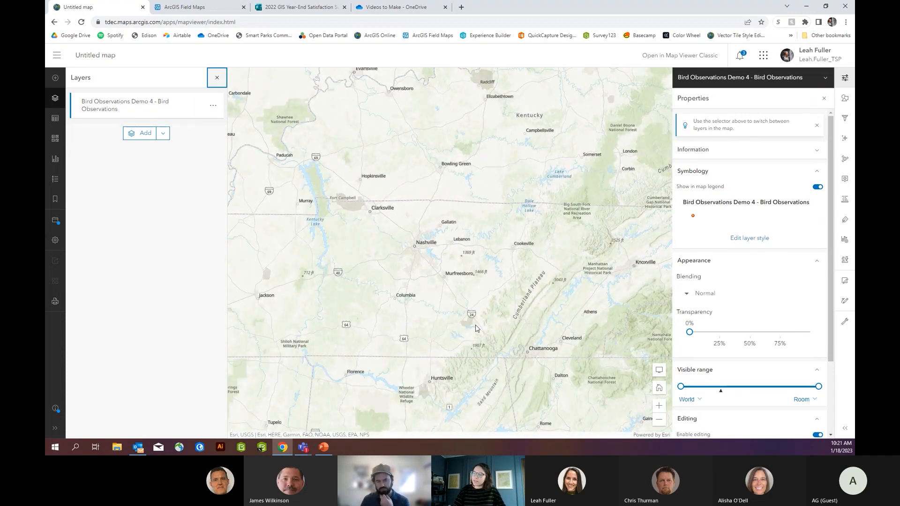
left_click(56, 140)
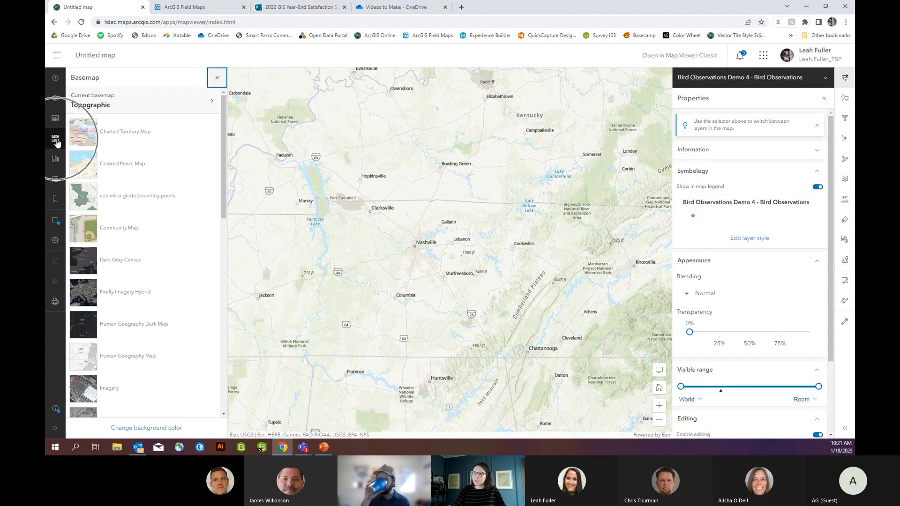
scroll(150, 206, "down", 3)
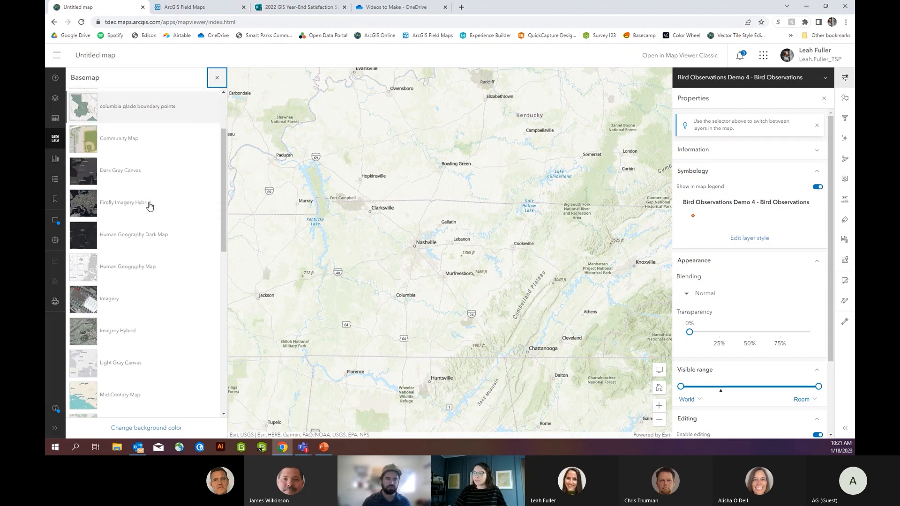
scroll(141, 225, "down", 1)
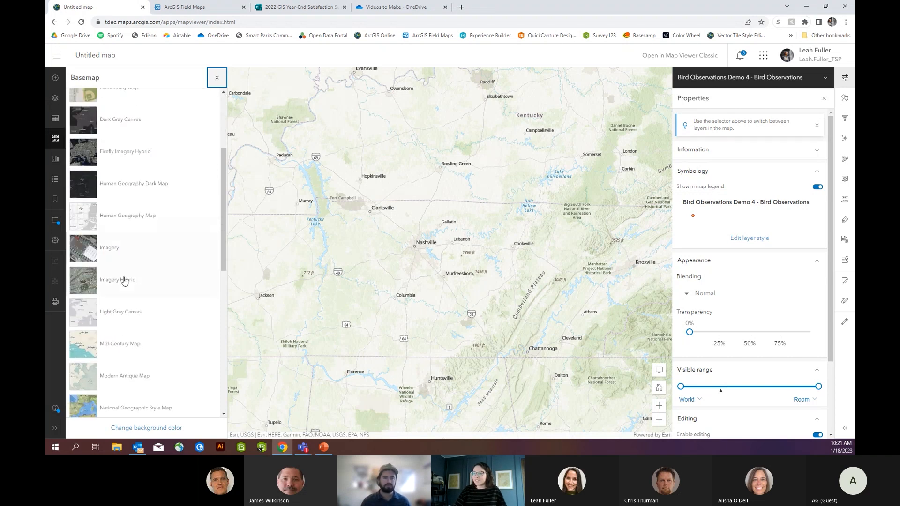
left_click(121, 285)
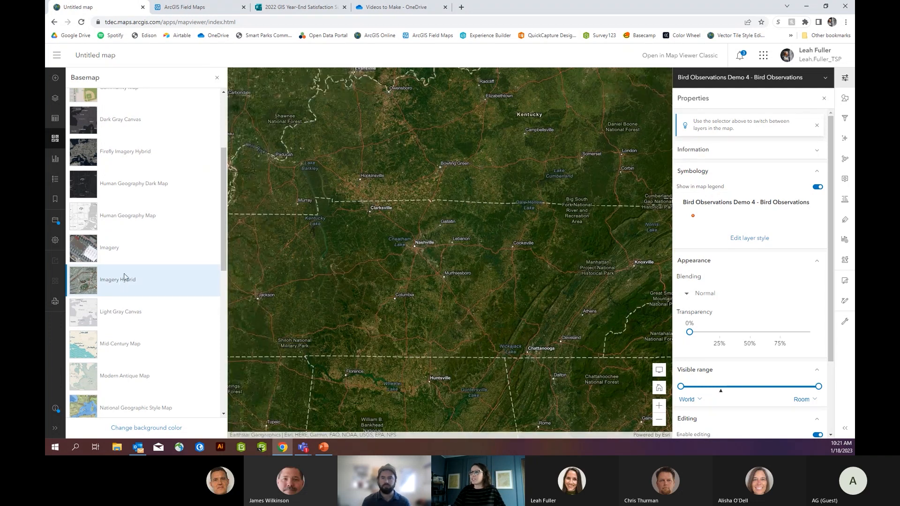
left_click(217, 79)
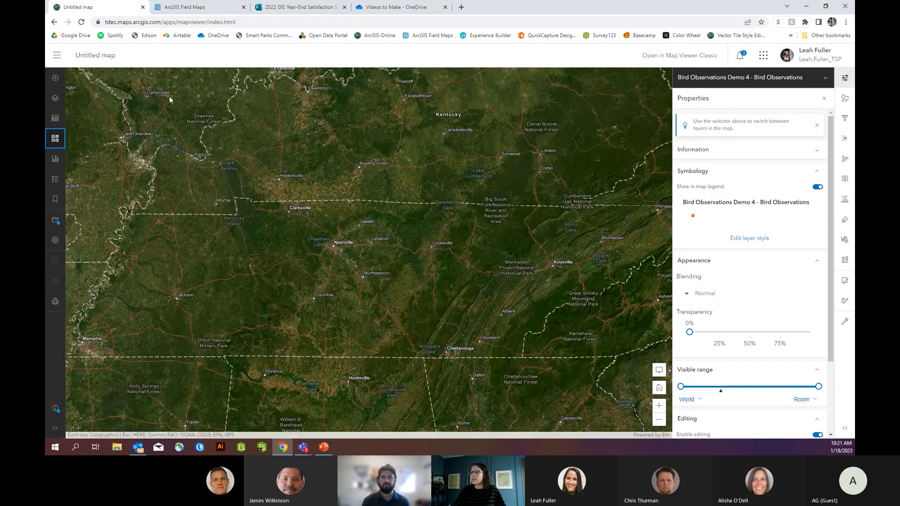
- Save the map with the title Bird Demo 4, framed on Tennessee
left_click_drag(351, 285, 360, 277)
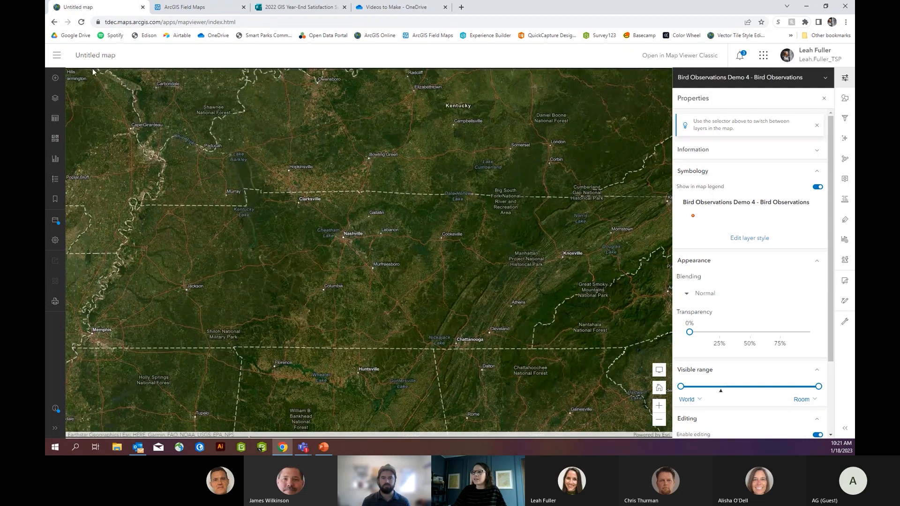
left_click(55, 222)
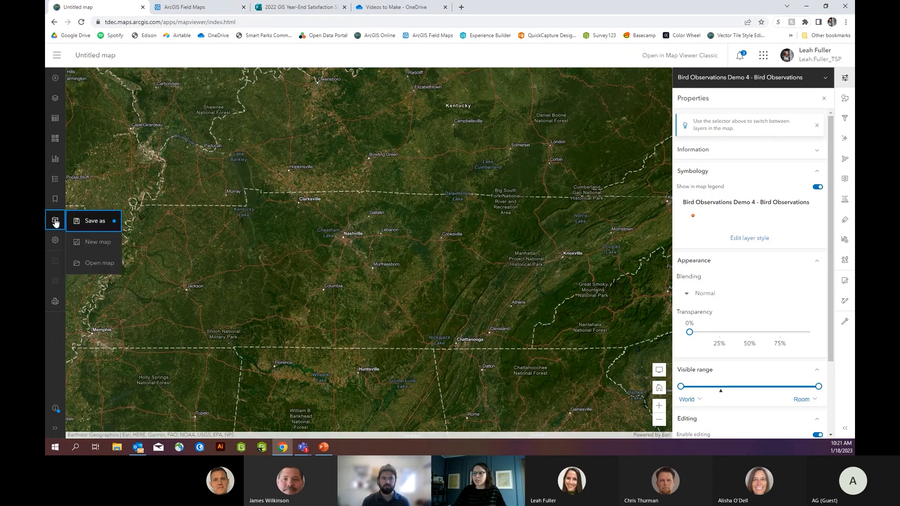
left_click(83, 225)
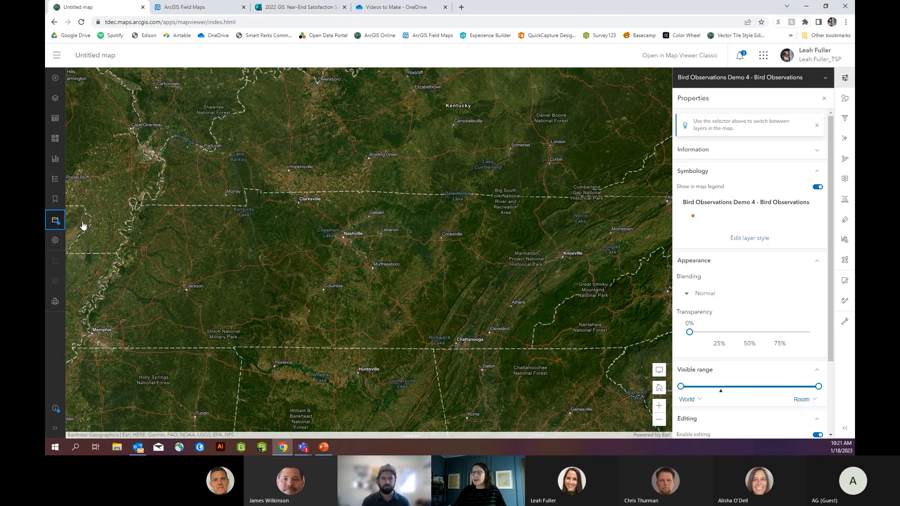
type("Bird Demo 4")
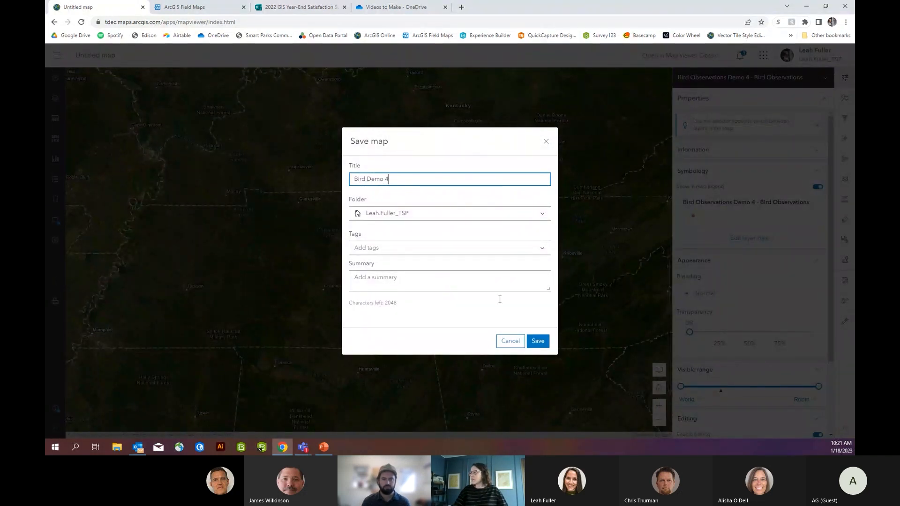
left_click(542, 344)
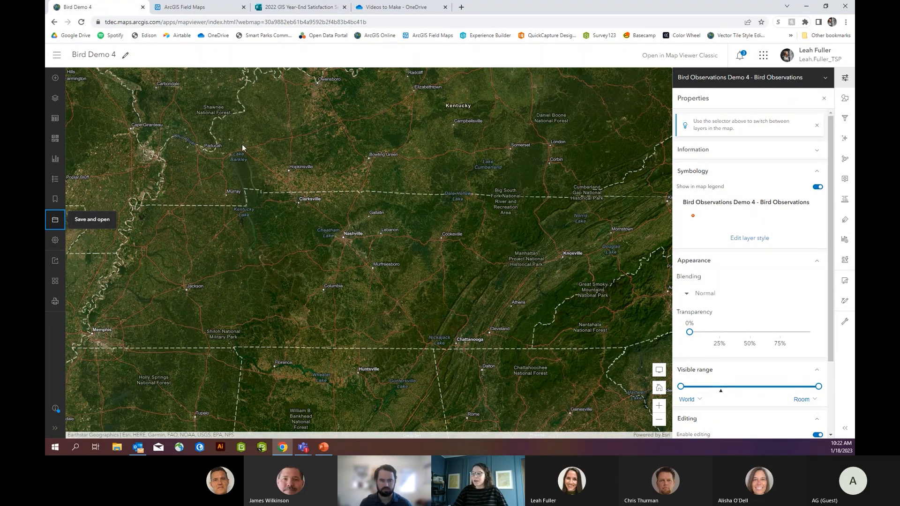
- Switch to the ArcGIS Field Maps web app, refresh its map list, open Bird Demo 4 and add all fields to the Bird Observations form
left_click(196, 7)
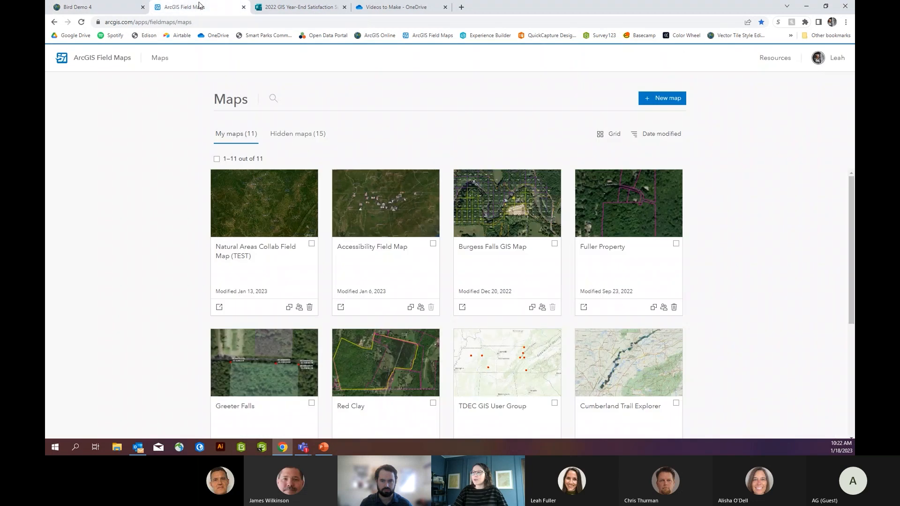
left_click(204, 22)
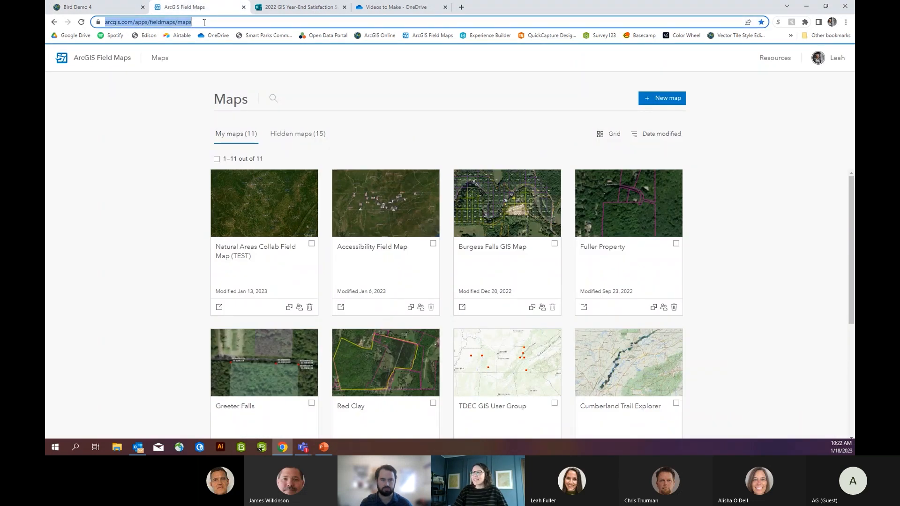
left_click(81, 23)
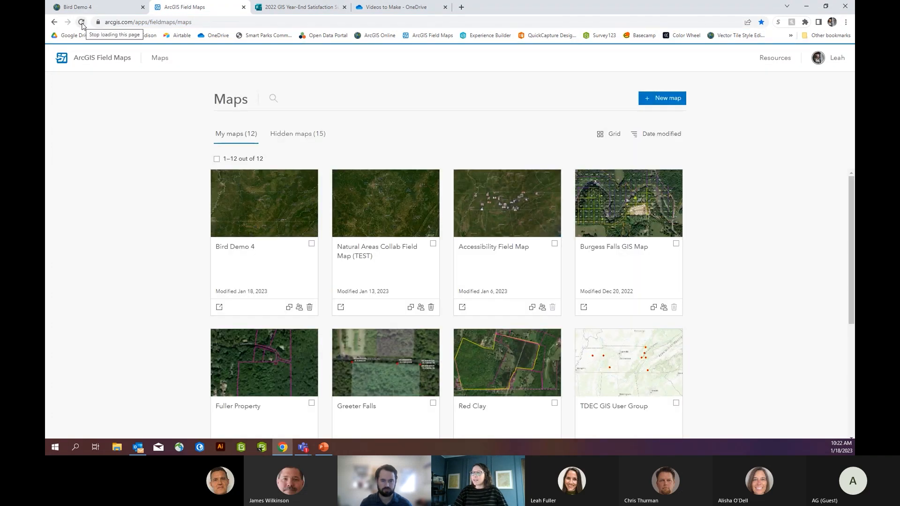
left_click(271, 222)
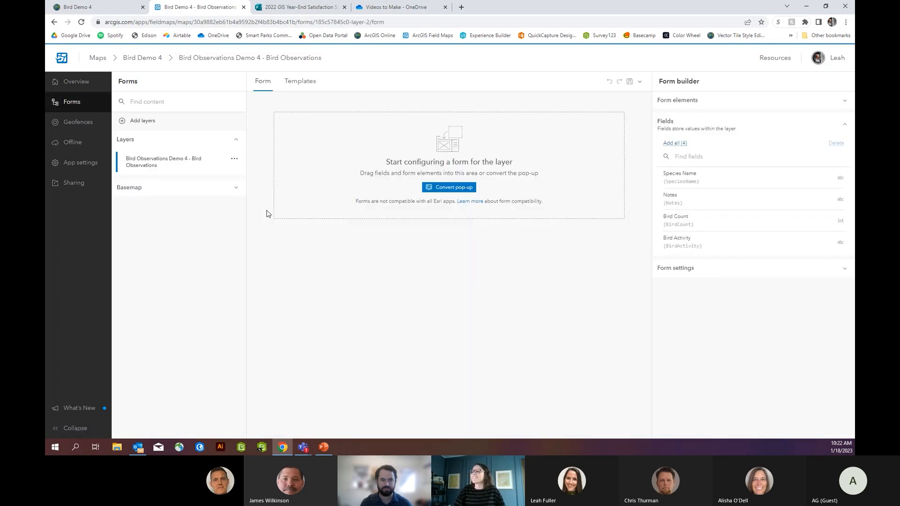
left_click(169, 165)
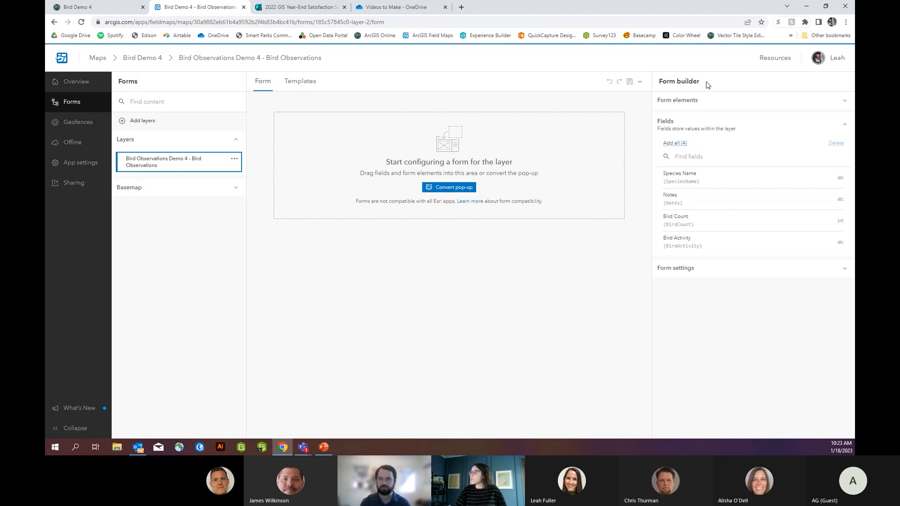
left_click(680, 145)
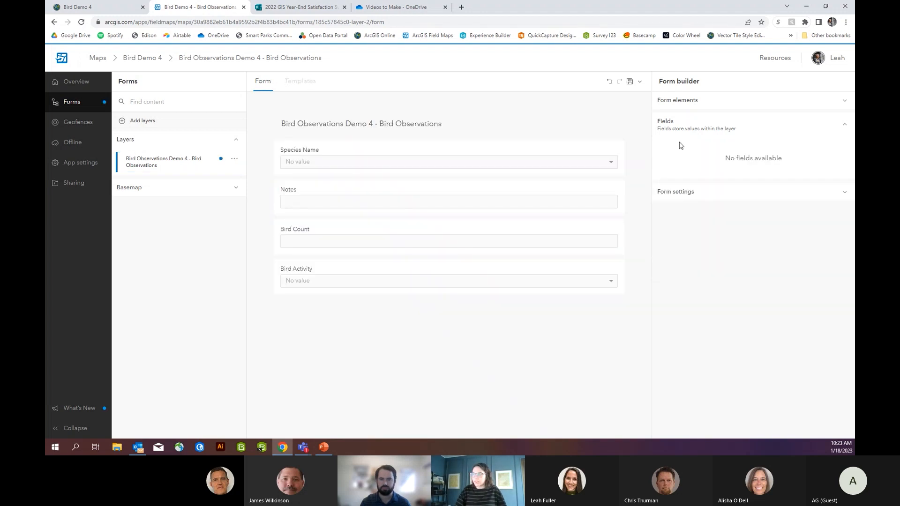
- Give the Species Name field the description "What species?" and set its input type to Radio buttons
left_click(518, 149)
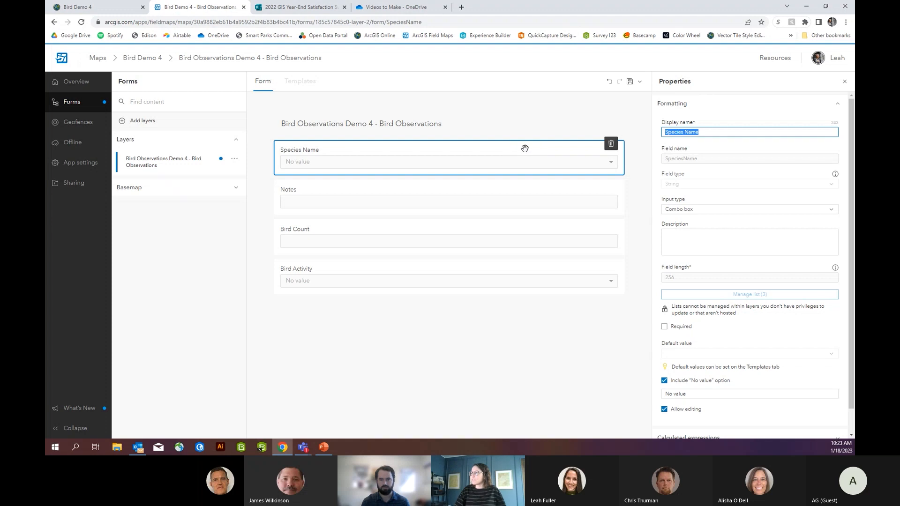
left_click(701, 132)
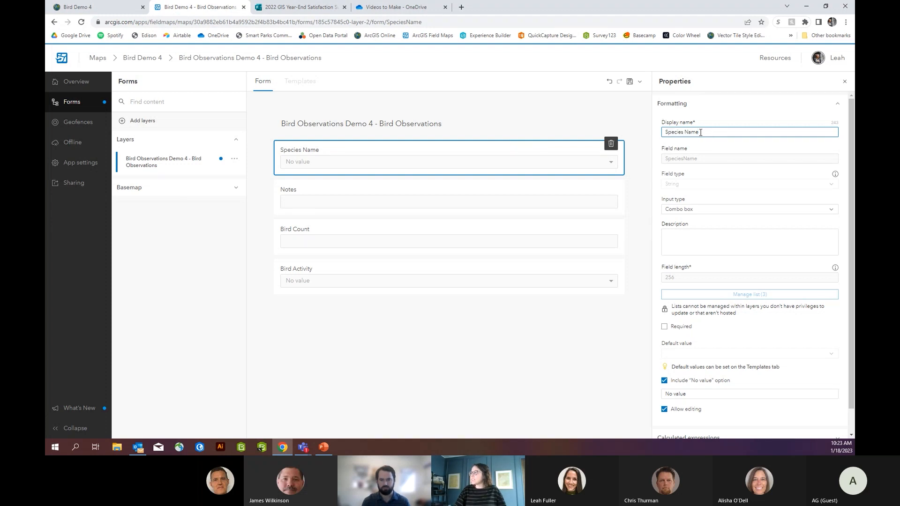
left_click(678, 240)
type("What species?")
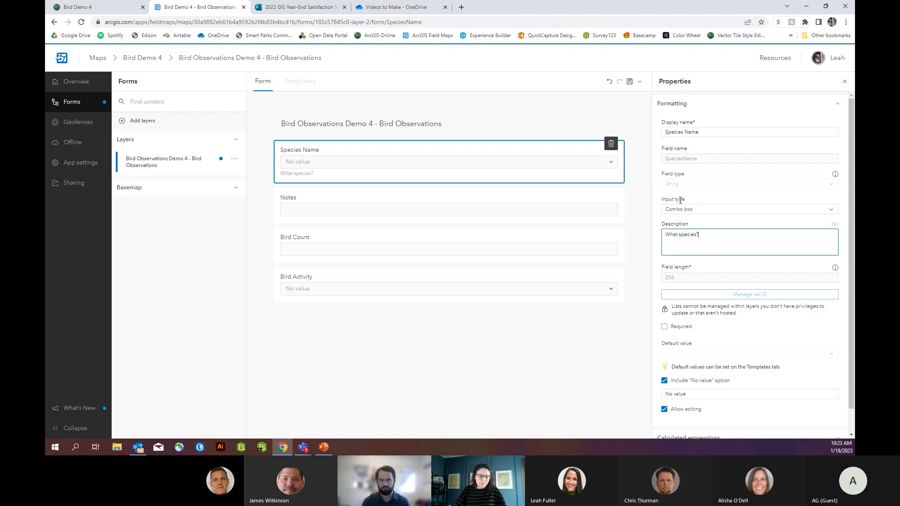
left_click(704, 211)
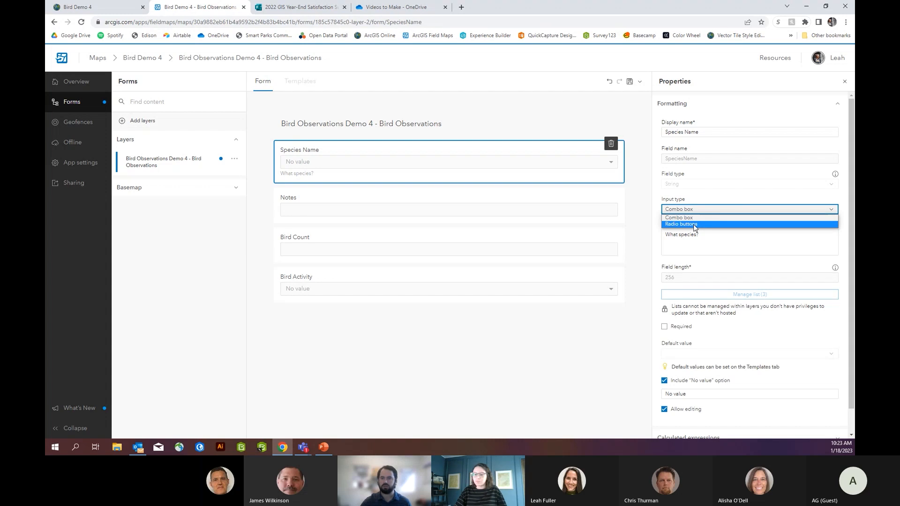
left_click(694, 224)
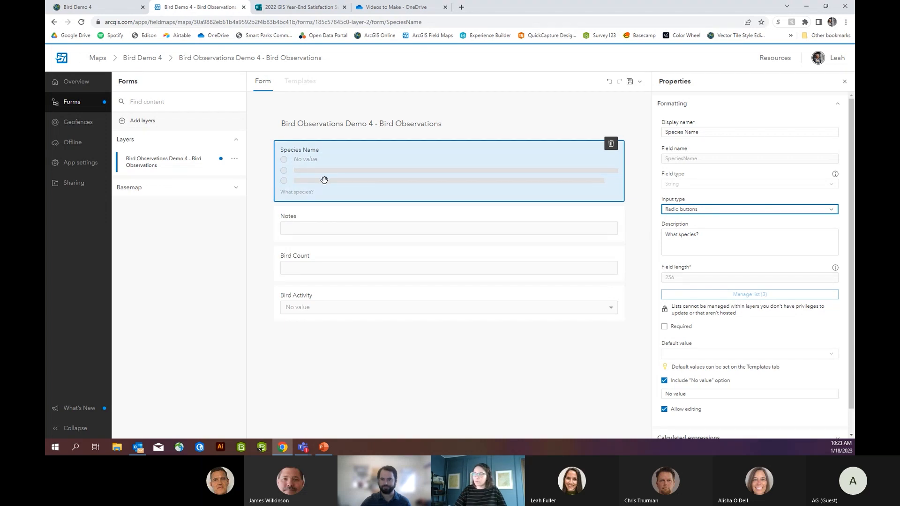
- Move the Notes field to the end of the form and give Bird Count the description "How many?", leaving it not required
left_click(324, 215)
left_click_drag(334, 213, 328, 353)
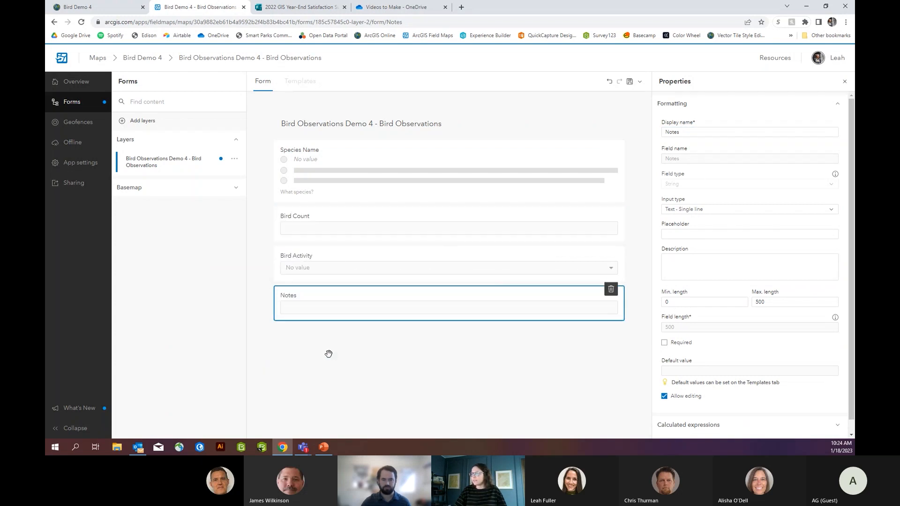
left_click(340, 215)
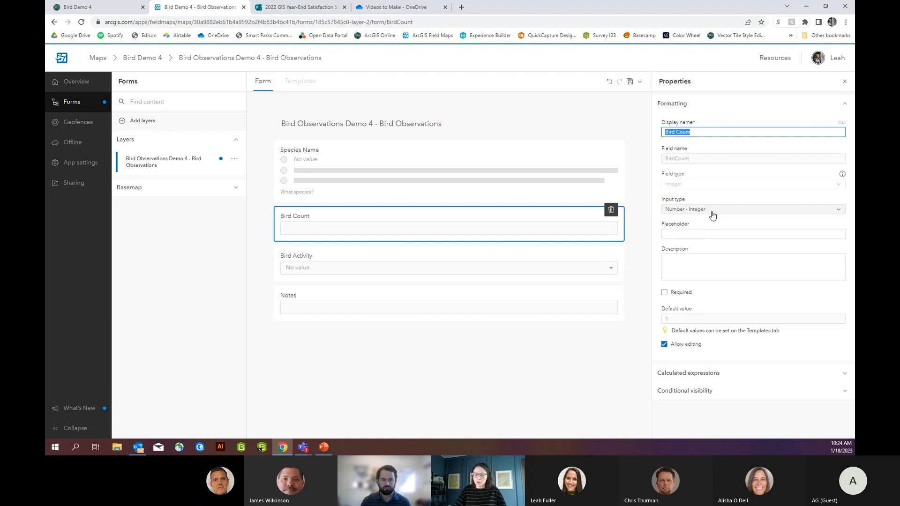
left_click(691, 256)
type("How many?")
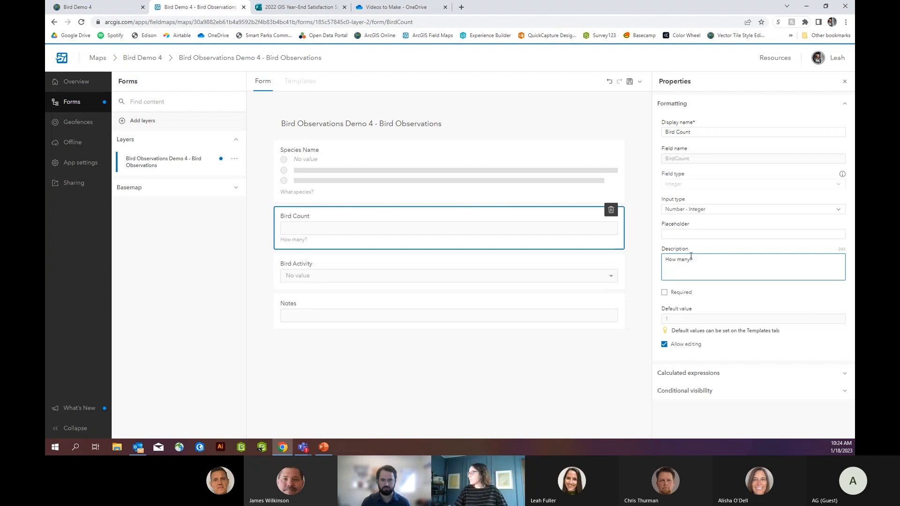
left_click(665, 293)
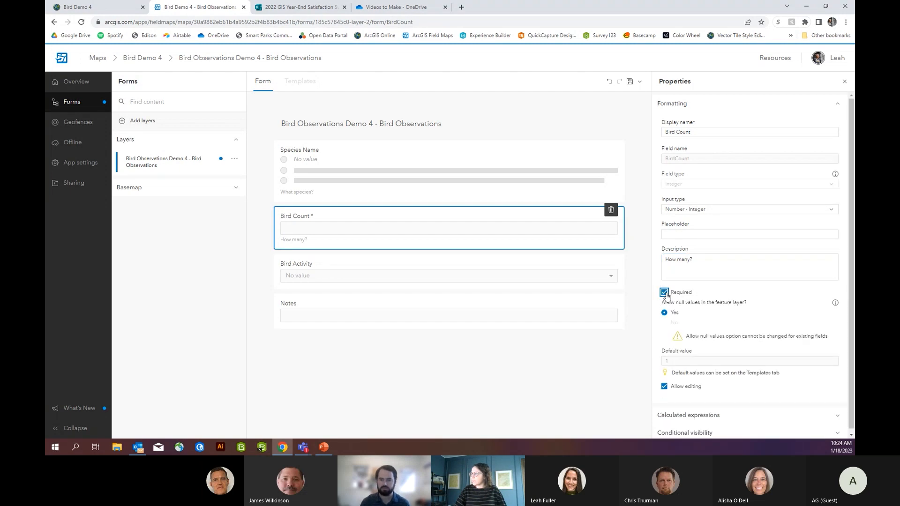
left_click(664, 293)
- Set the Bird Activity field's input type to Radio buttons
left_click(488, 263)
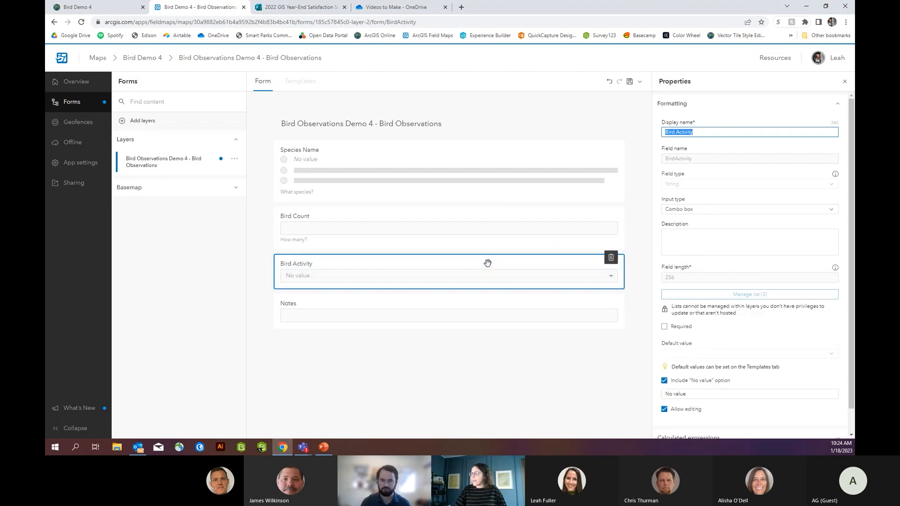
left_click(693, 213)
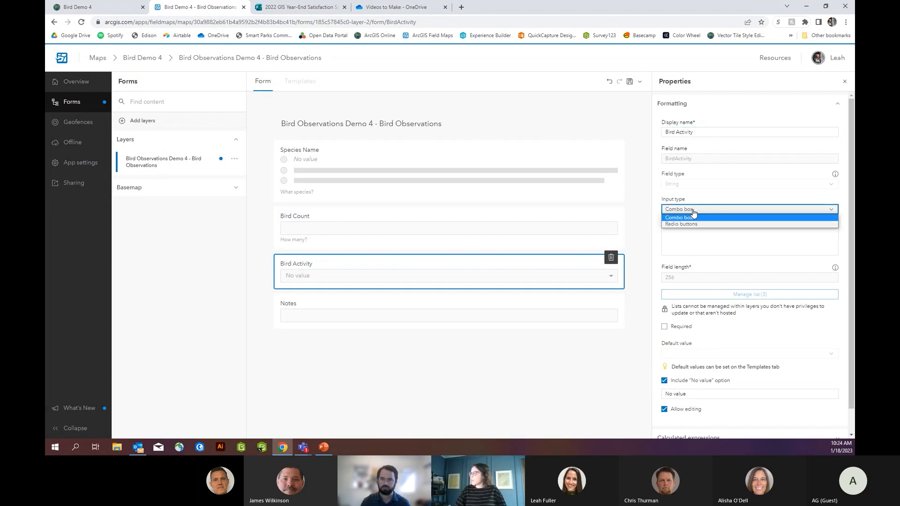
left_click(690, 225)
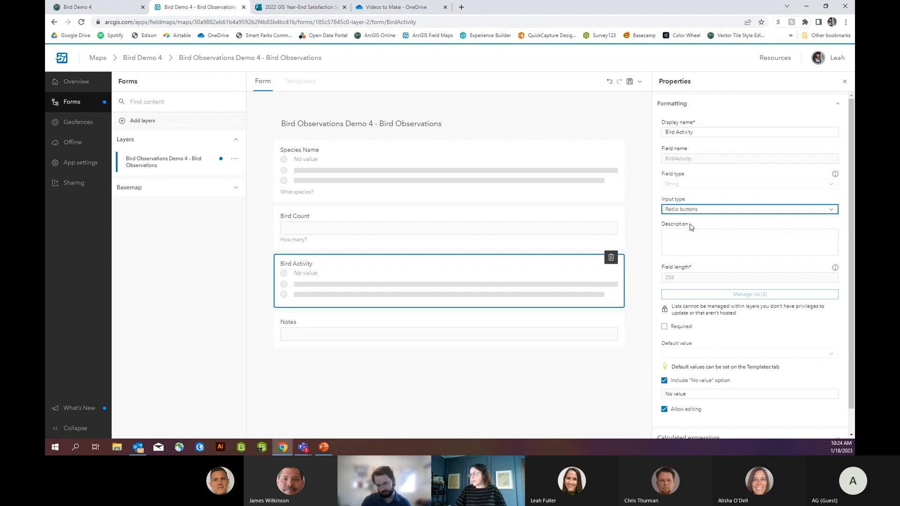
- Set the Notes field's input type to Text - Multiline and save the form
left_click(586, 318)
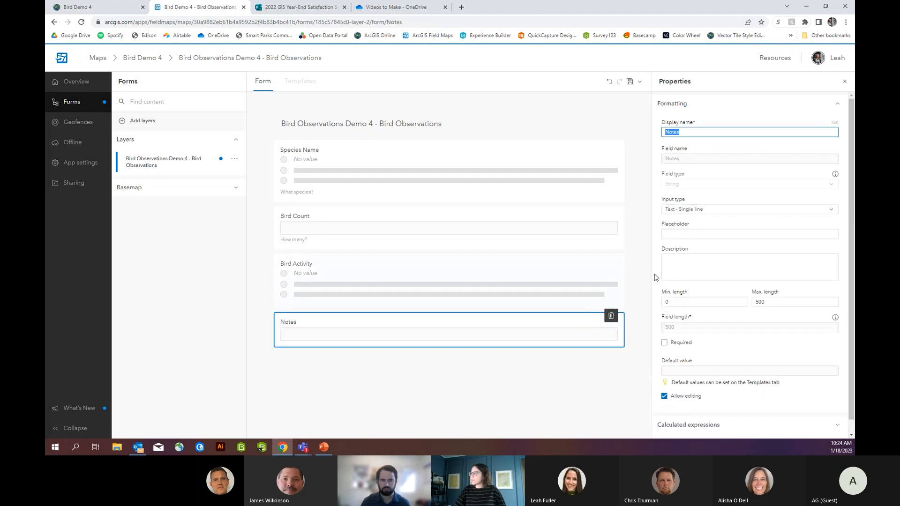
left_click(698, 211)
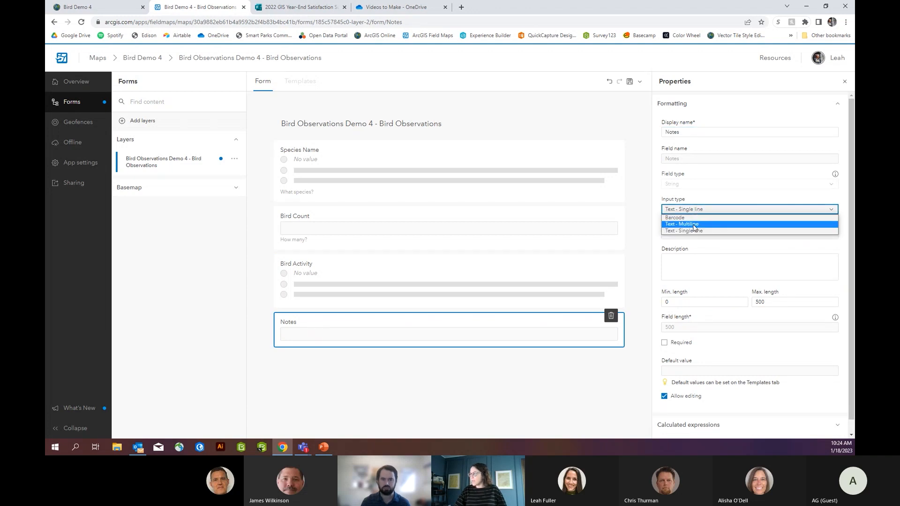
left_click(694, 225)
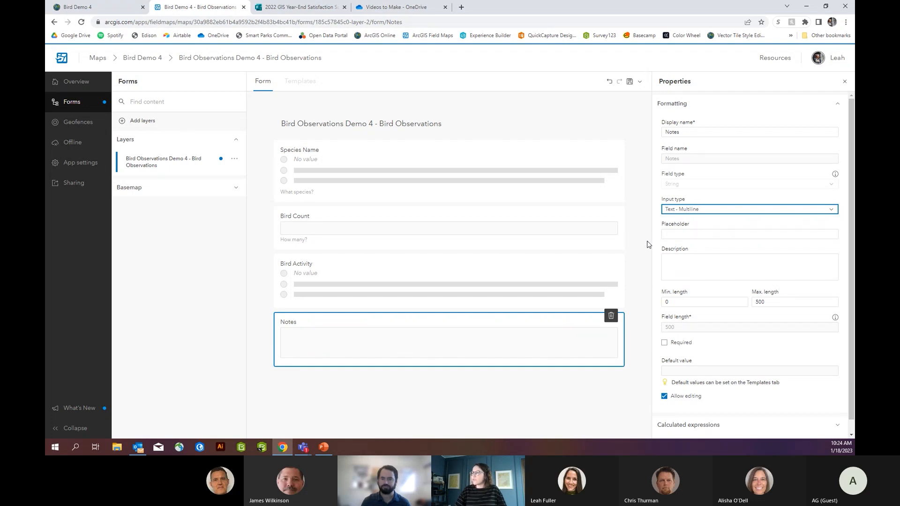
left_click(630, 83)
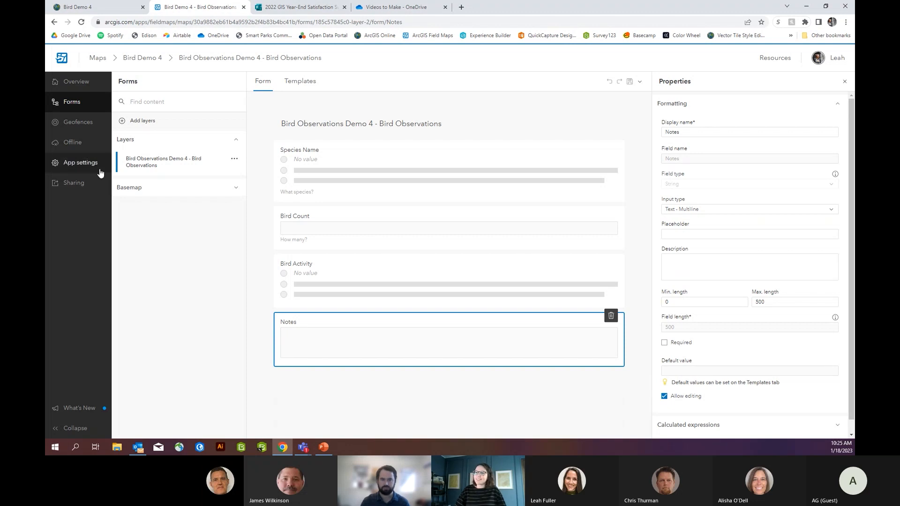
- Review the offline settings of the Bird Demo 4 map, including its content section
left_click(72, 145)
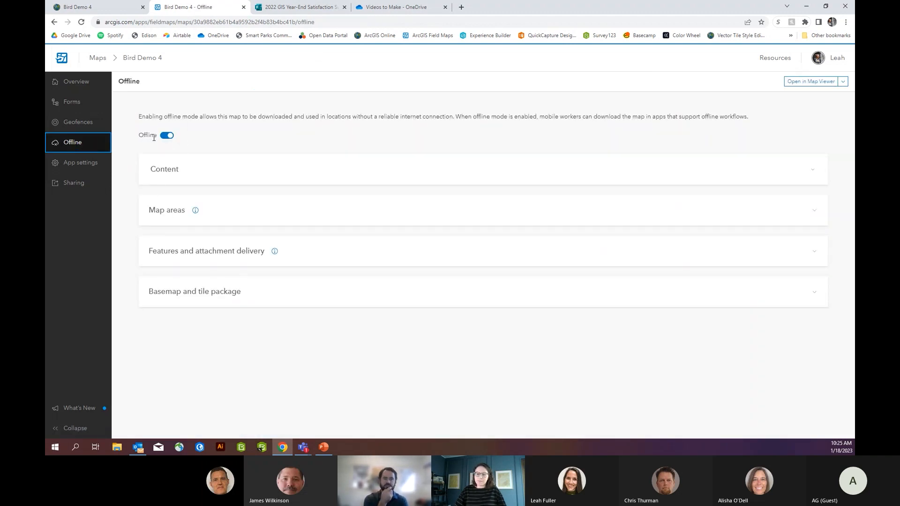
left_click(156, 169)
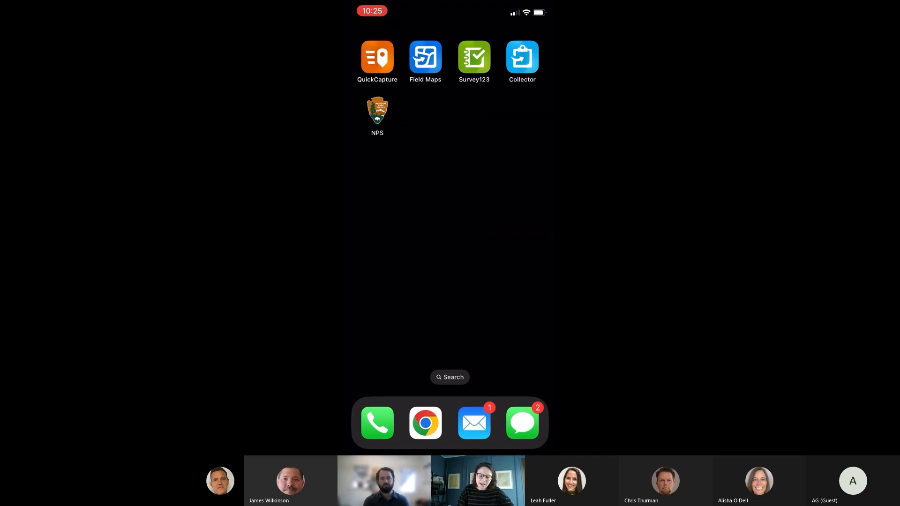
- Switch to the Field Maps mobile app, search the maps for "Bird" and open Bird Demo 4
left_click(425, 57)
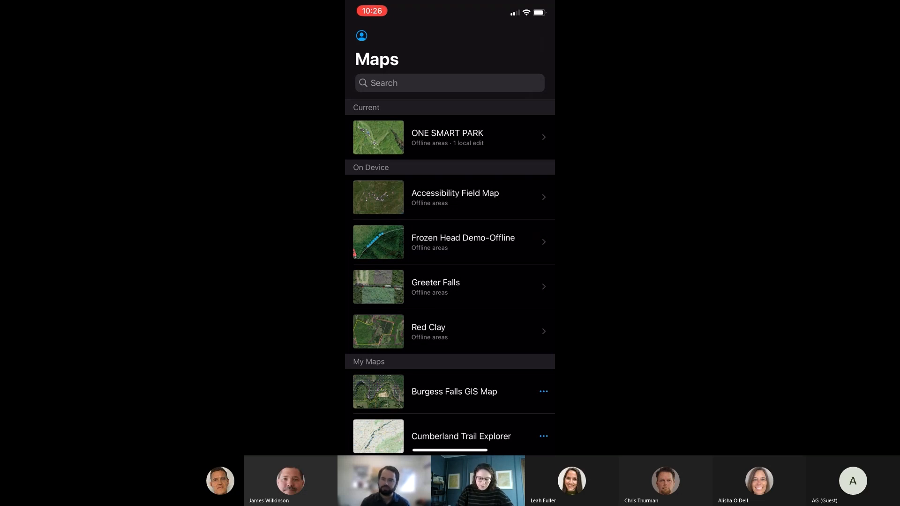
scroll(450, 253, "up", 2)
left_click(449, 83)
type("Bird")
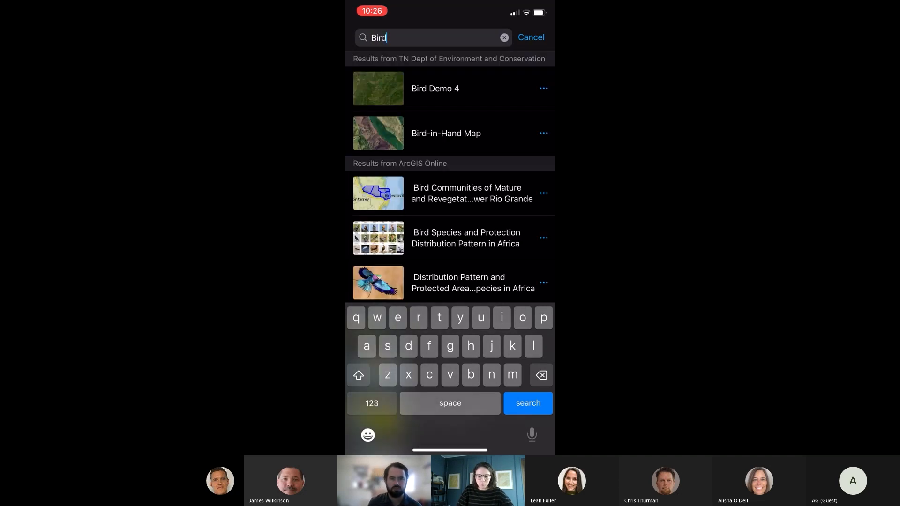
left_click(435, 88)
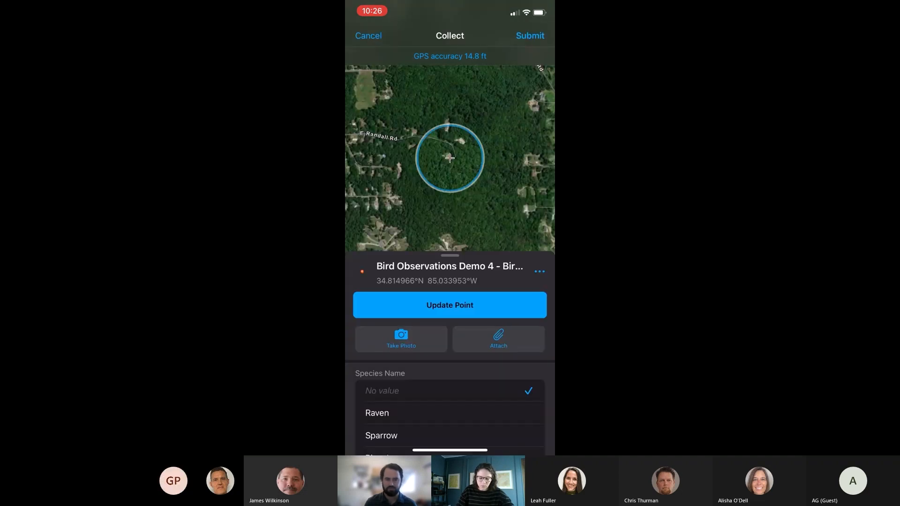
- Move the new bird observation's point to the Tims Ford Lake peninsula northwest of Mansford, at about 35.213°N 86.249°W
scroll(450, 158, "down", 3)
scroll(449, 158, "down", 5)
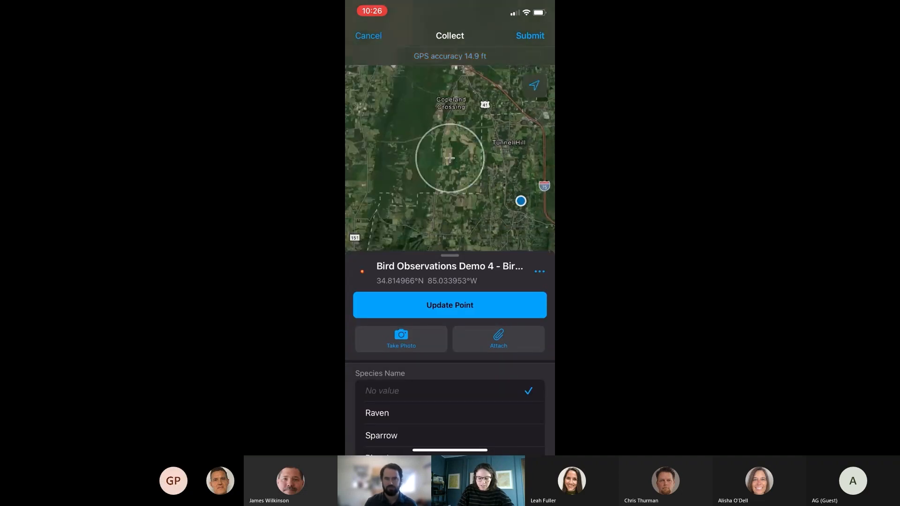
scroll(450, 157, "left", 6)
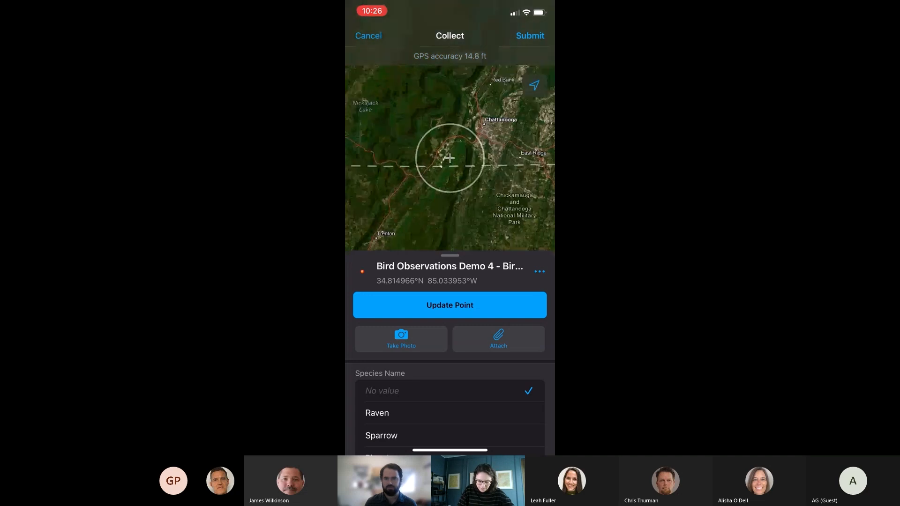
scroll(449, 158, "up", 8)
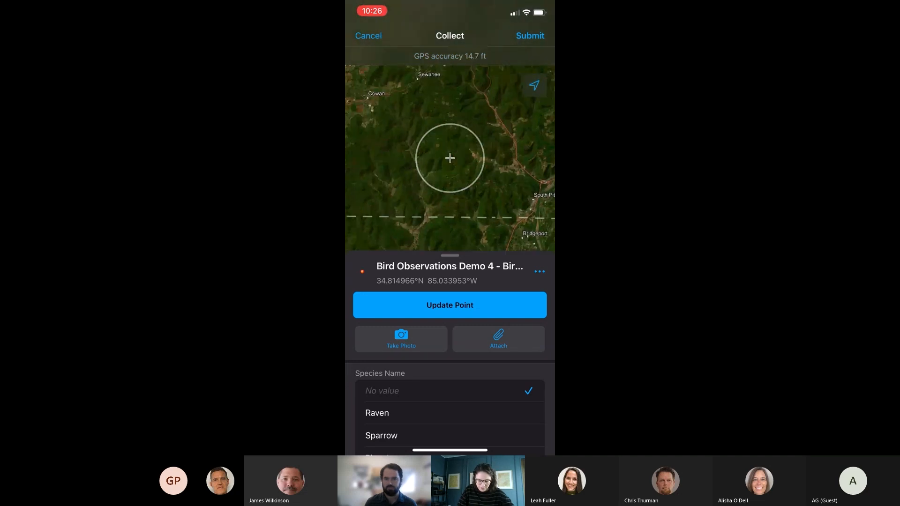
scroll(450, 157, "up", 10)
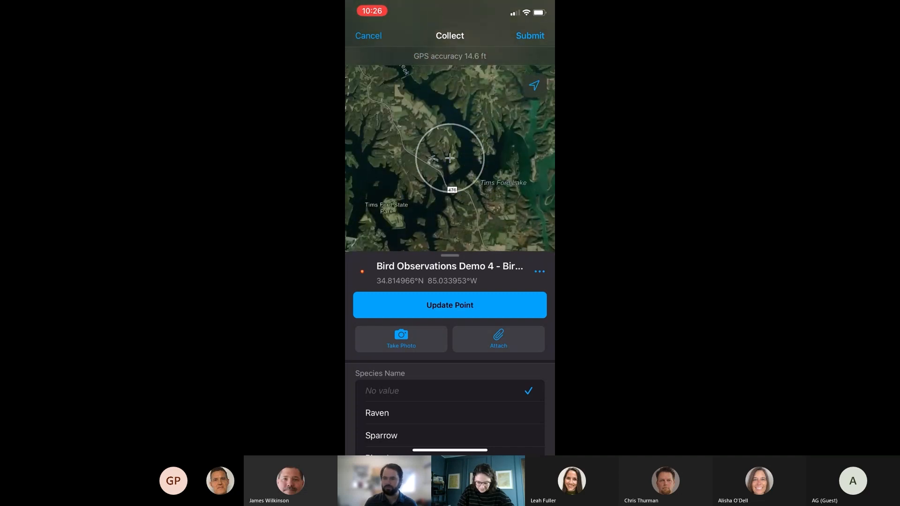
scroll(449, 158, "up", 10)
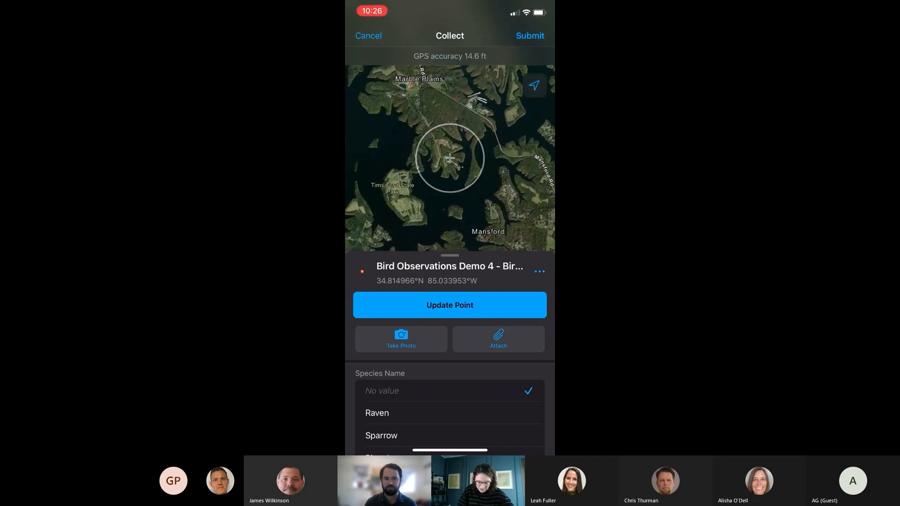
left_click(450, 305)
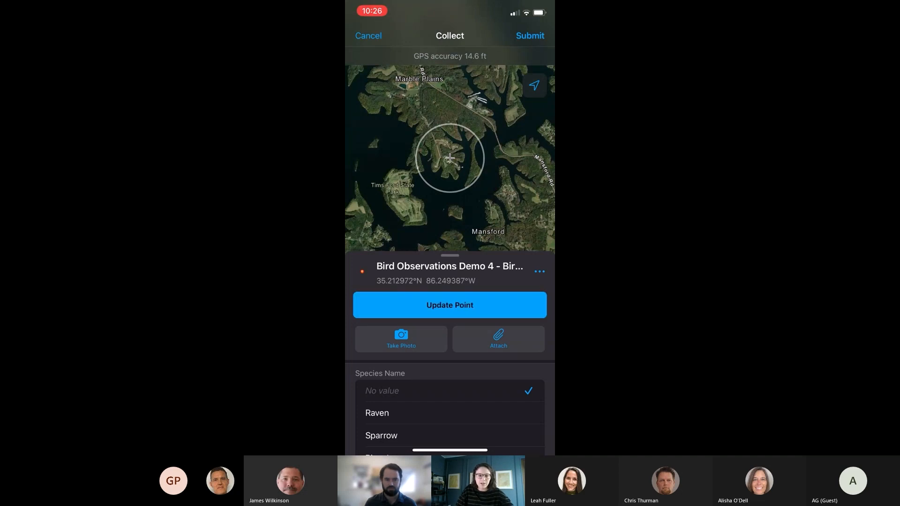
- Set the new bird observation's Species Name to Sparrow and its Bird Activity to Nesting
left_click_drag(449, 256, 450, 56)
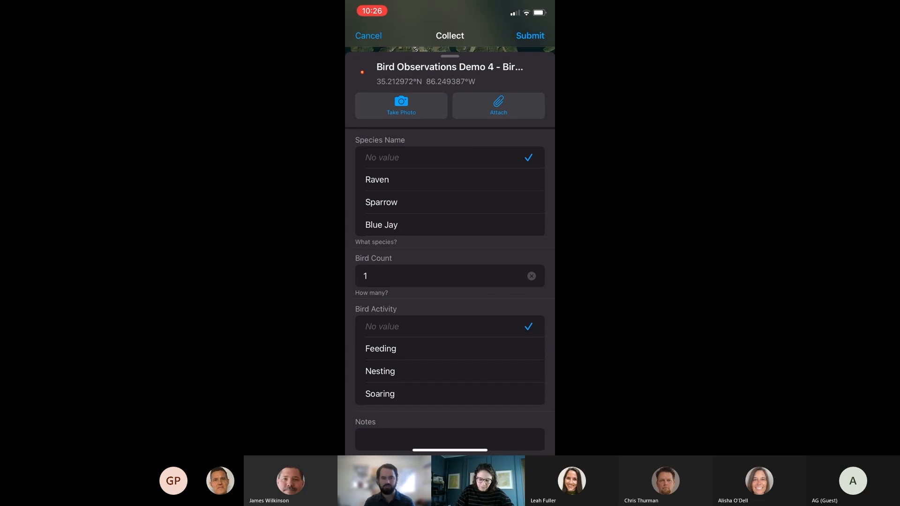
left_click(449, 202)
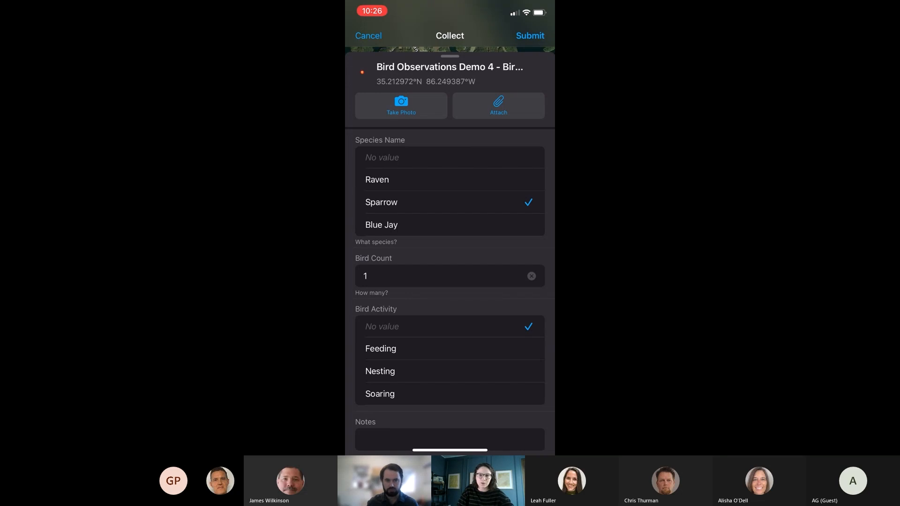
scroll(450, 260, "down", 1)
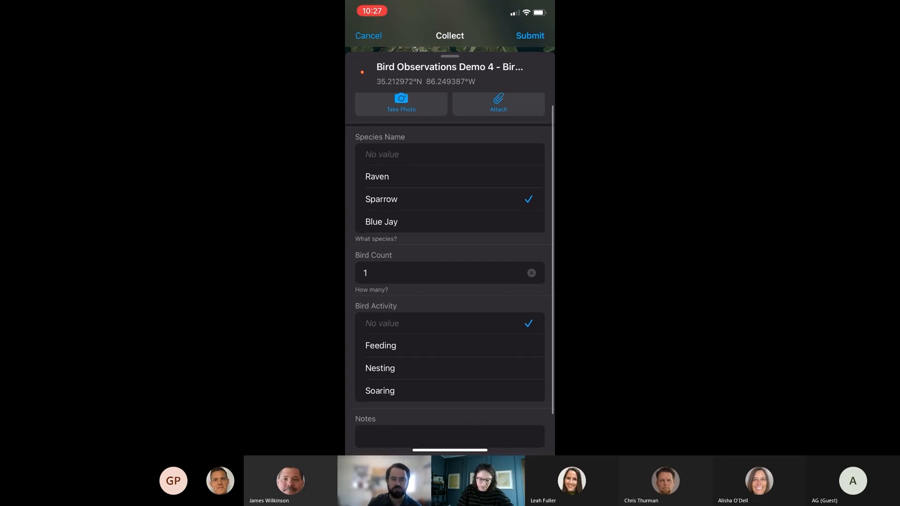
scroll(450, 282, "down", 2)
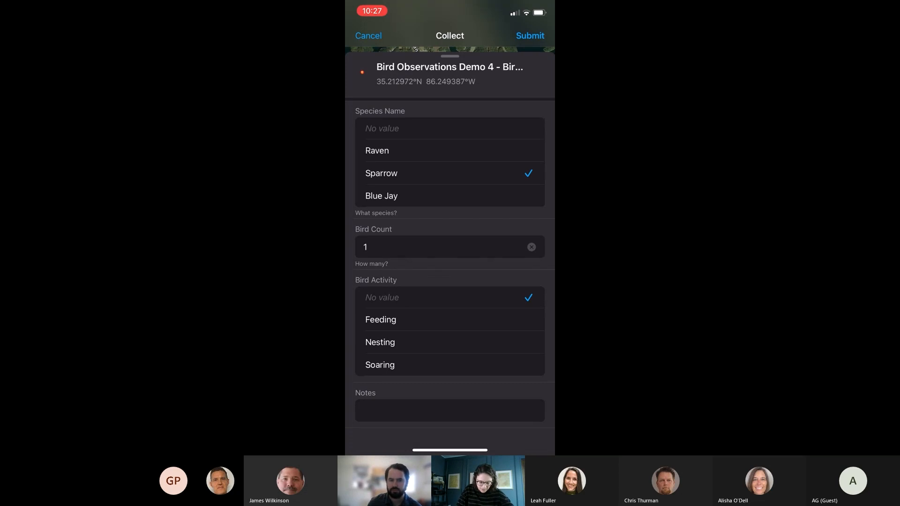
left_click(449, 342)
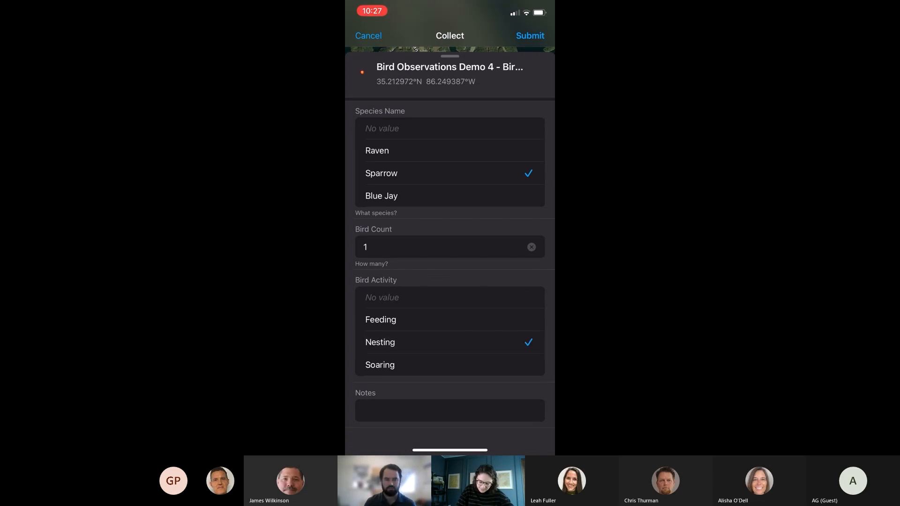
- Enter "Test" in the observation's Notes and submit the observation
left_click(450, 410)
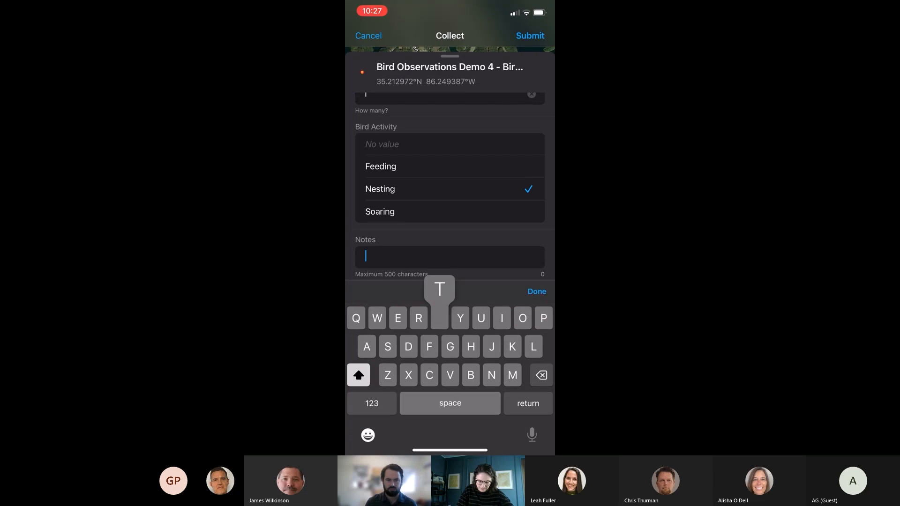
type("Test")
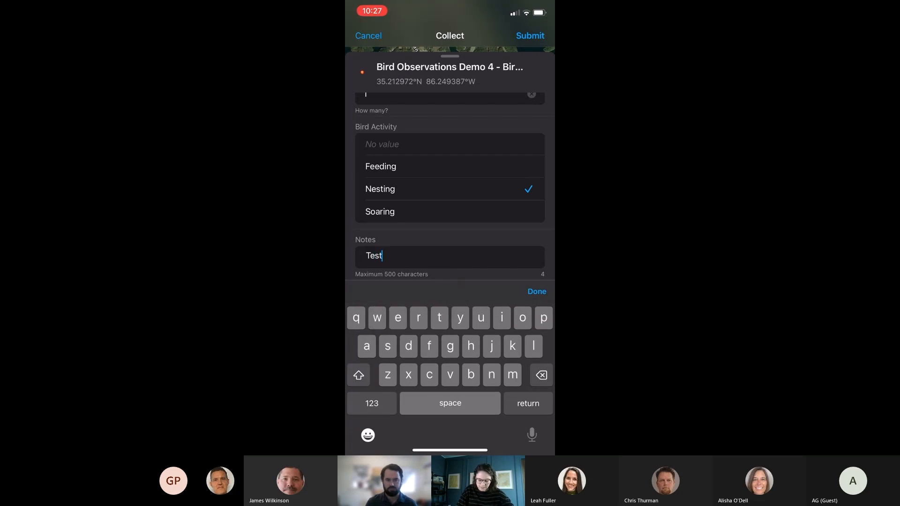
left_click(537, 291)
left_click(530, 36)
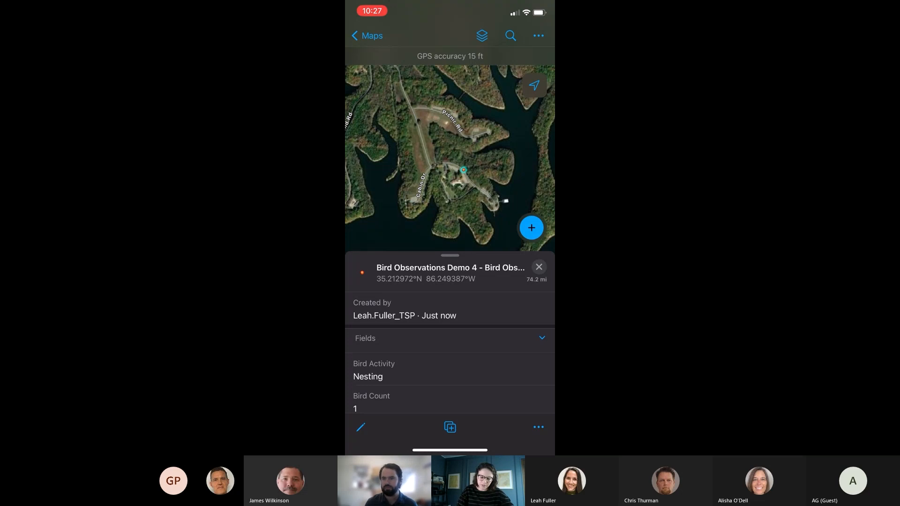
- Leave Bird Demo 4 and cancel the "Bird" search to return to the full list of maps
left_click(367, 35)
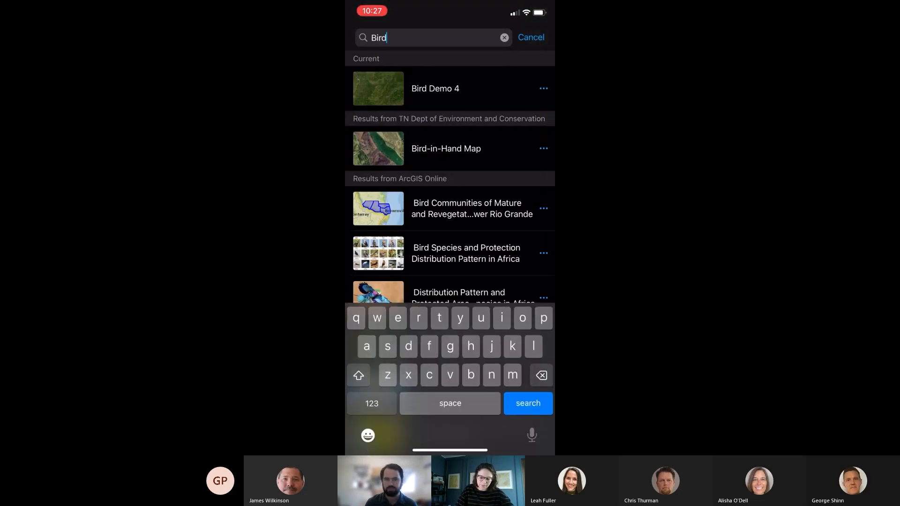
left_click(531, 37)
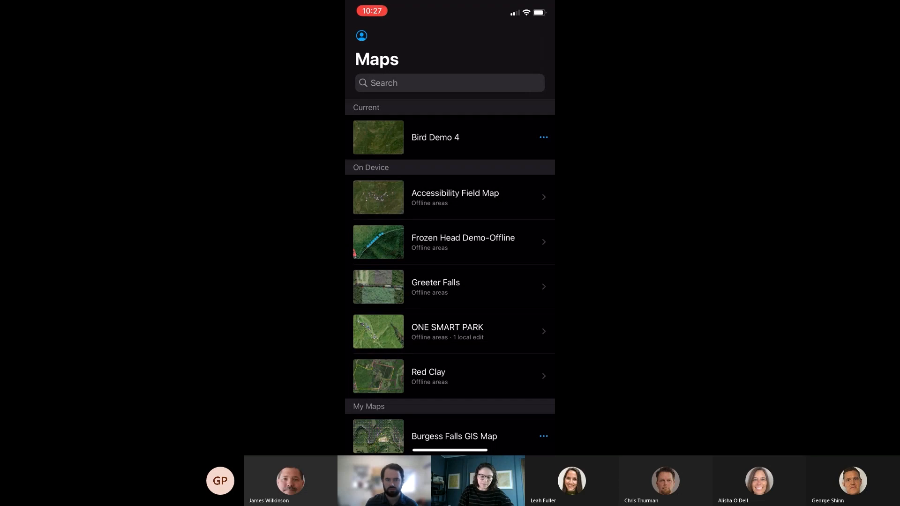
left_click(361, 35)
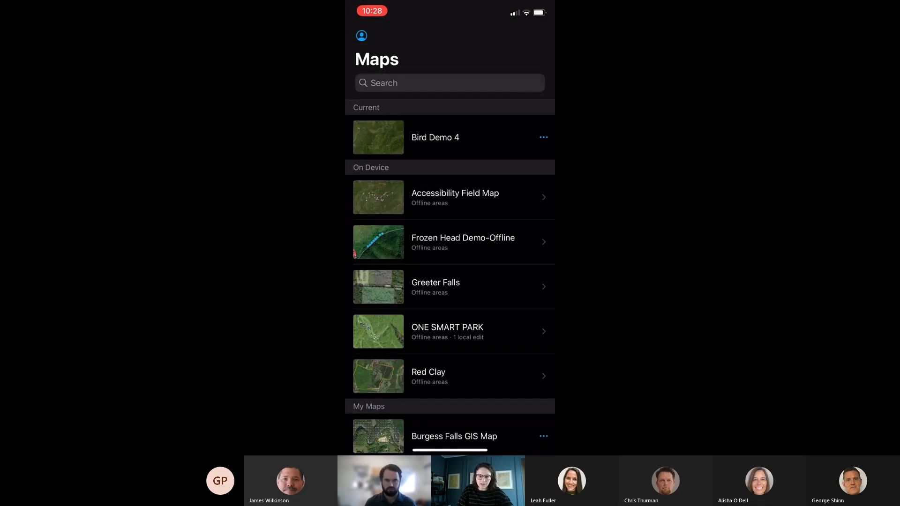
- Try defining an offline area for Bird Demo 4 southeast of Murfreesboro with the Building level of detail, without downloading it
left_click(543, 137)
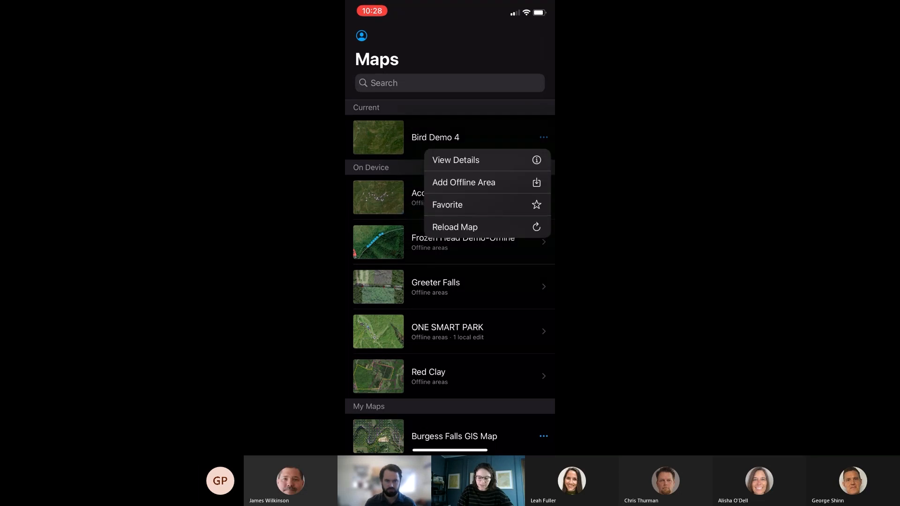
left_click(487, 182)
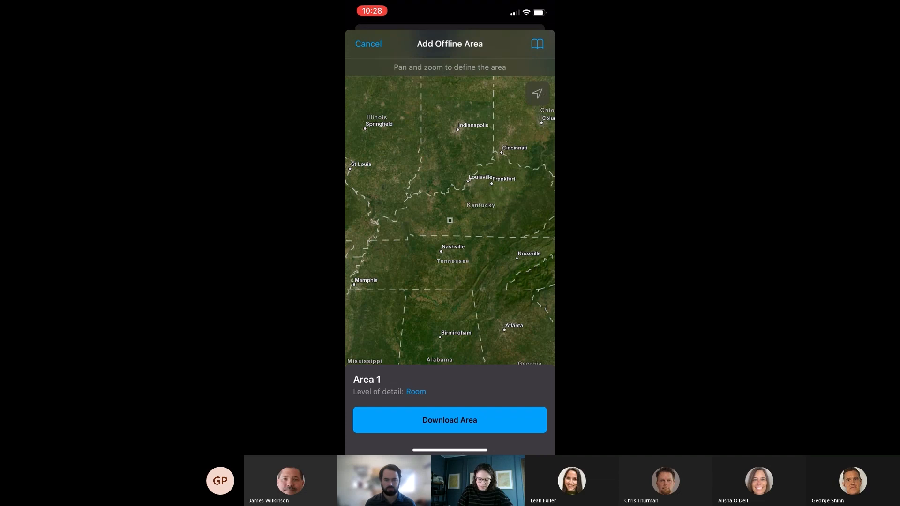
scroll(451, 277, "up", 3)
scroll(450, 220, "up", 4)
scroll(449, 220, "up", 5)
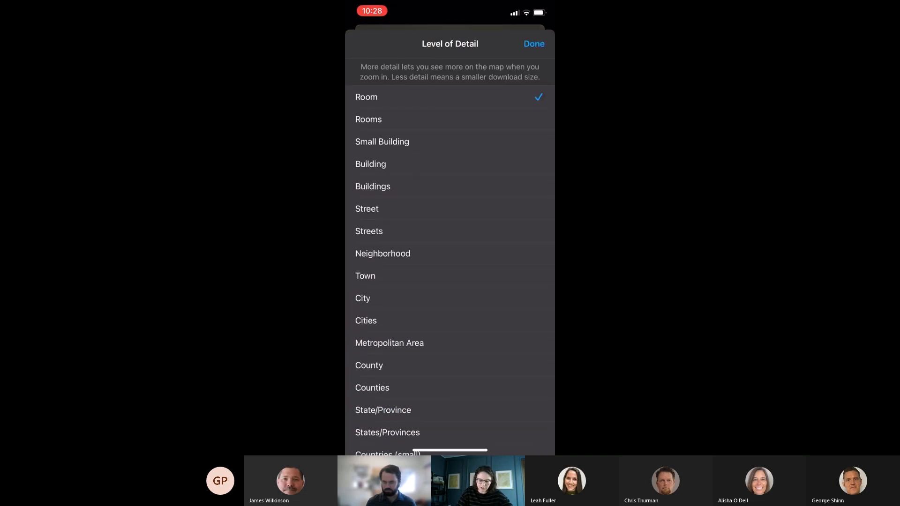
left_click(370, 164)
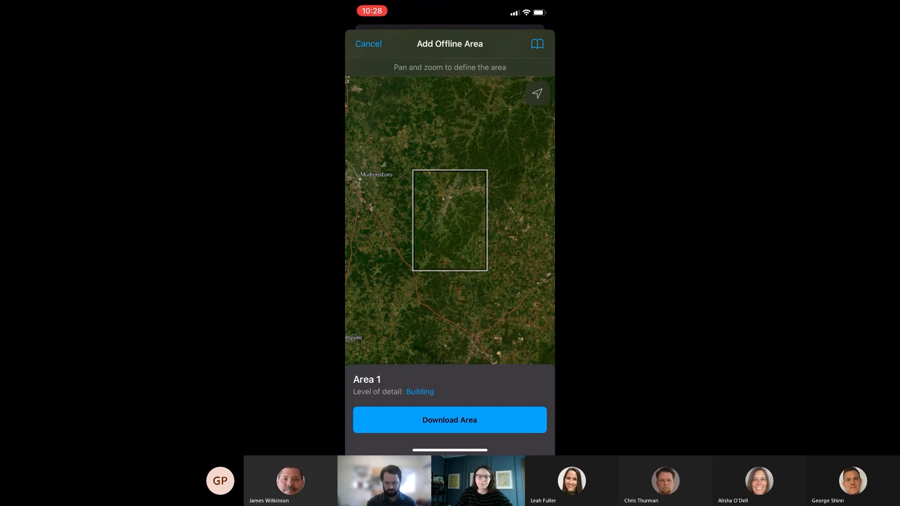
left_click(368, 44)
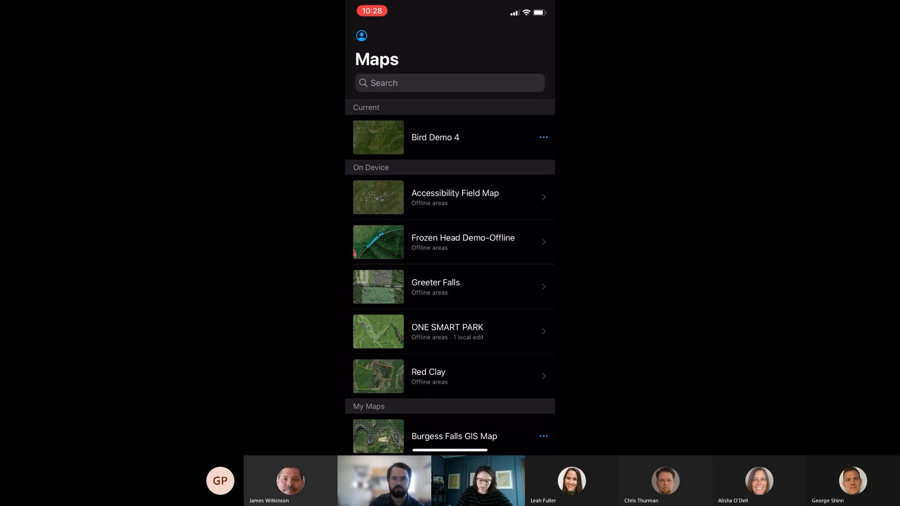
- Open the ONE SMART PARK map's offline areas and rename Area 28 as Ocoee
left_click(450, 331)
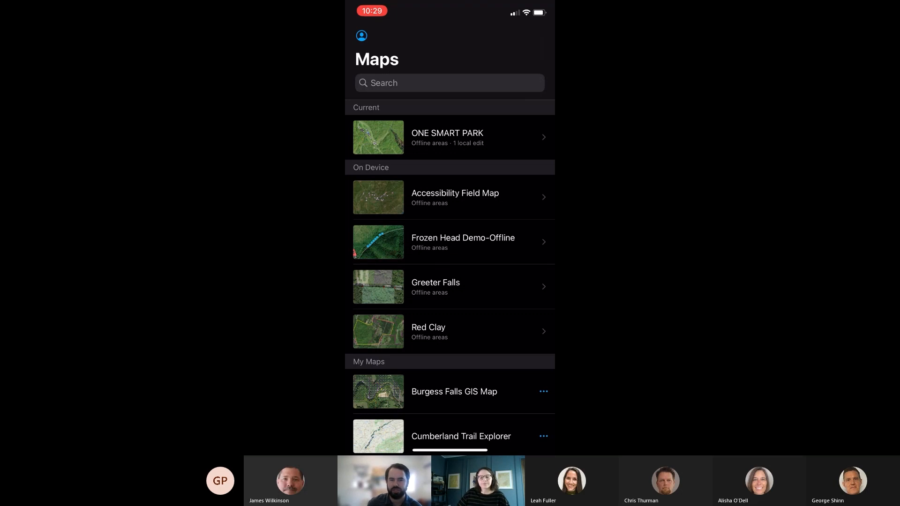
left_click(448, 136)
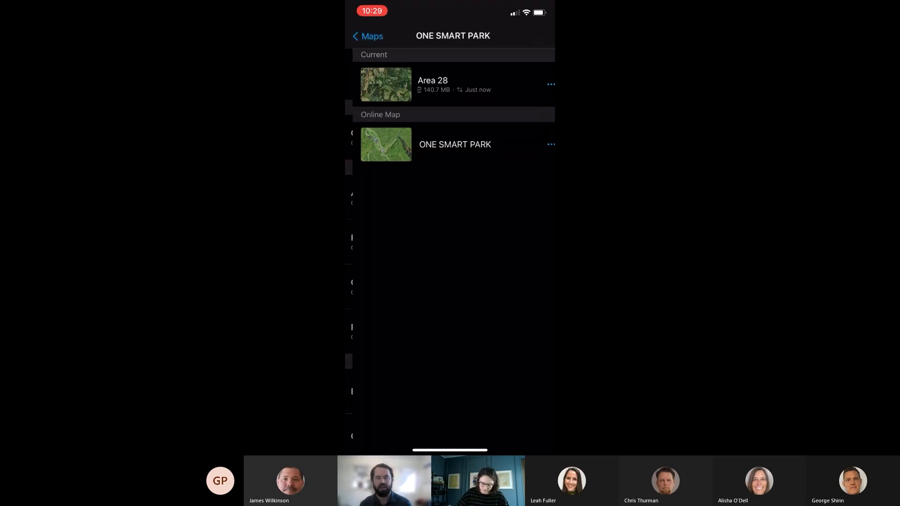
left_click(543, 84)
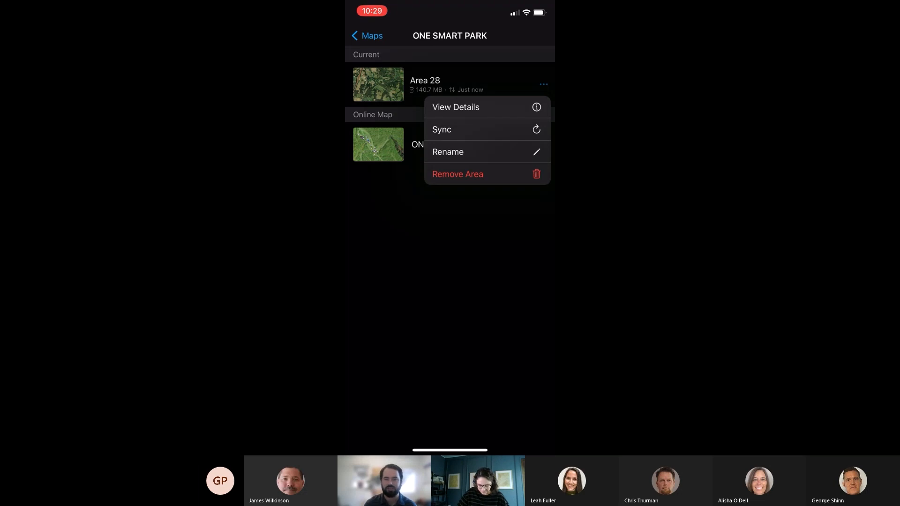
left_click(447, 151)
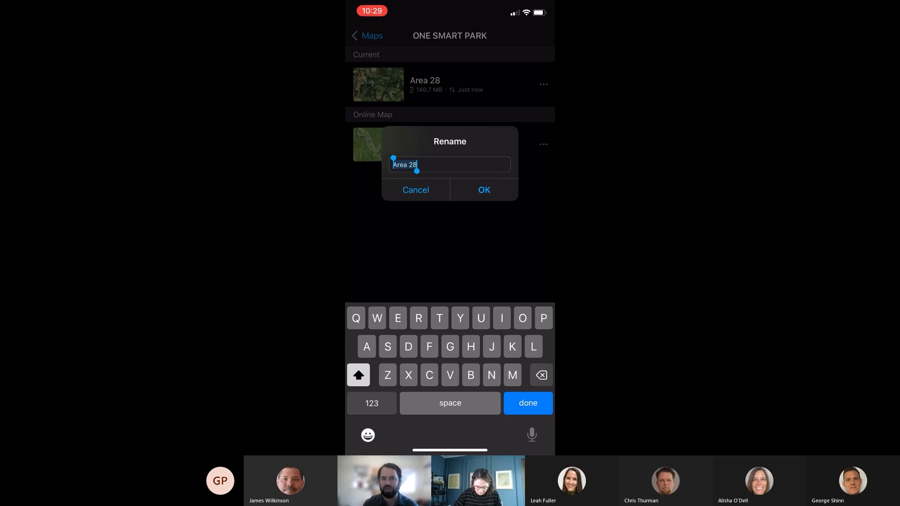
type("Home")
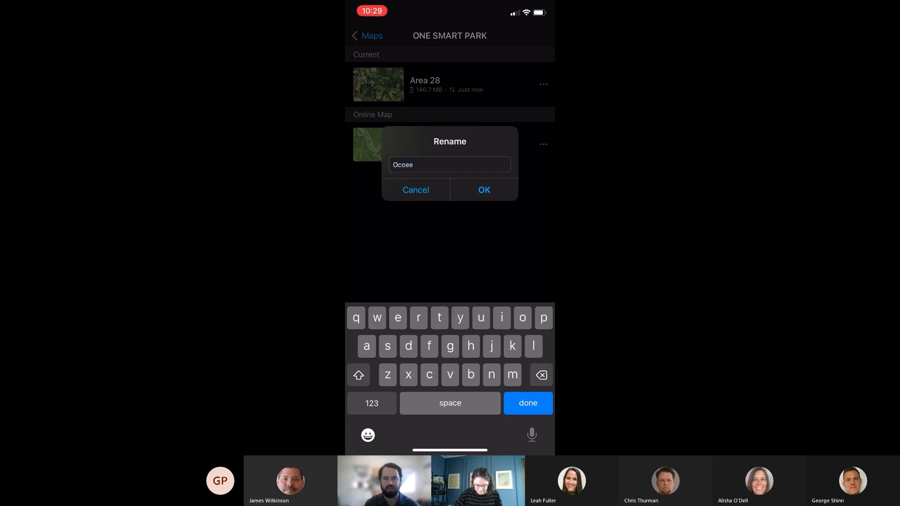
left_click(483, 190)
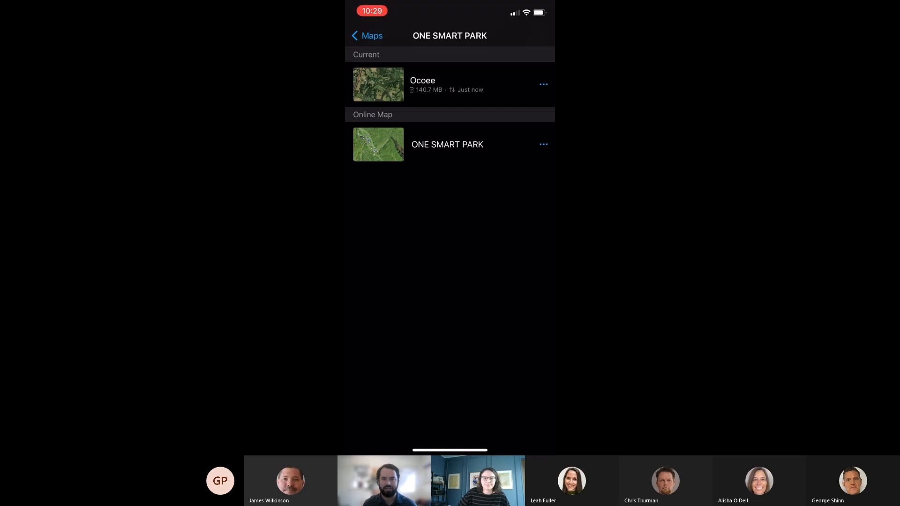
- Open the online version of the ONE SMART PARK map instead of its Ocoee offline area
left_click(367, 36)
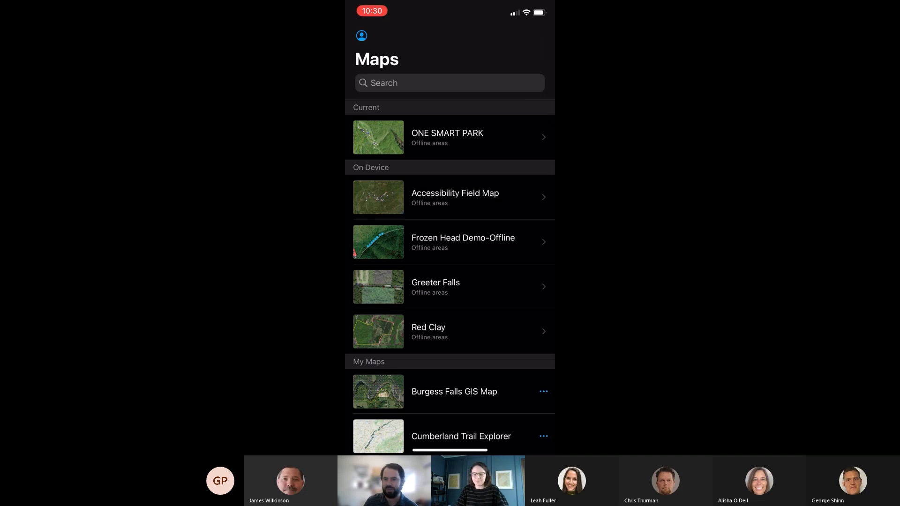
left_click(450, 137)
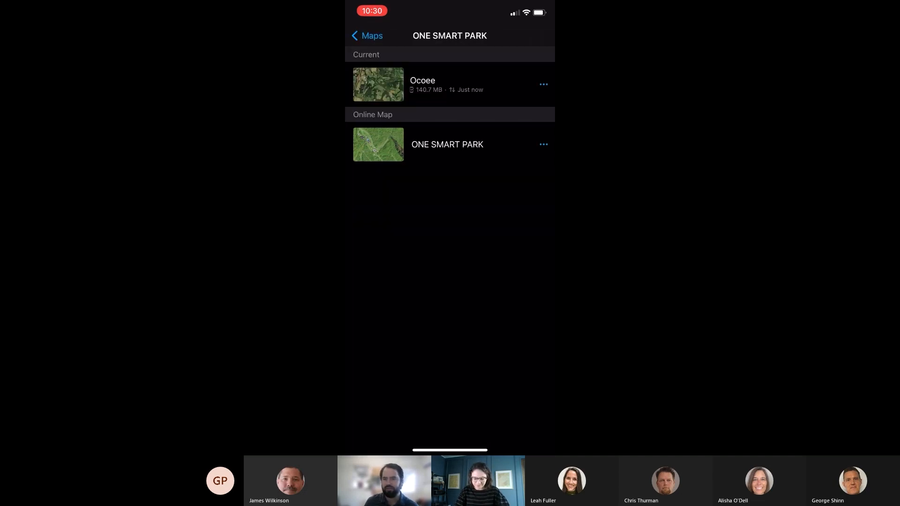
left_click(449, 144)
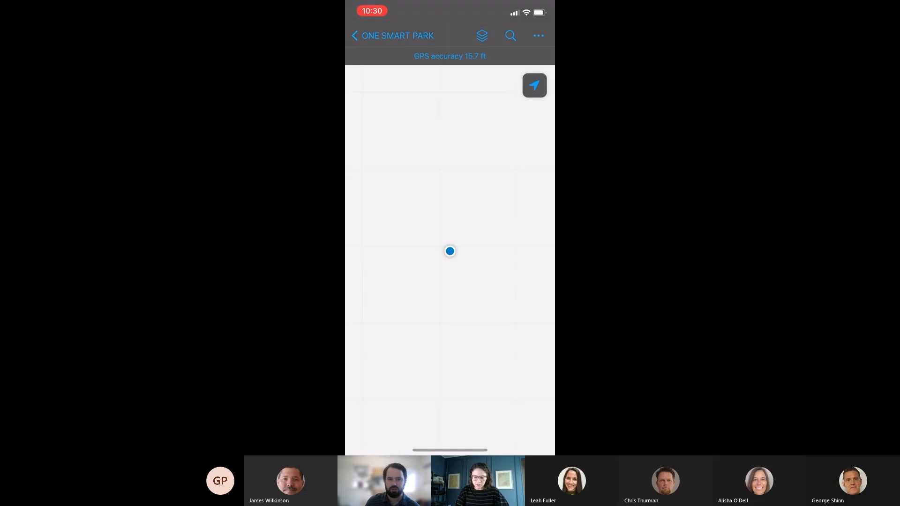
left_click(391, 35)
left_click(365, 35)
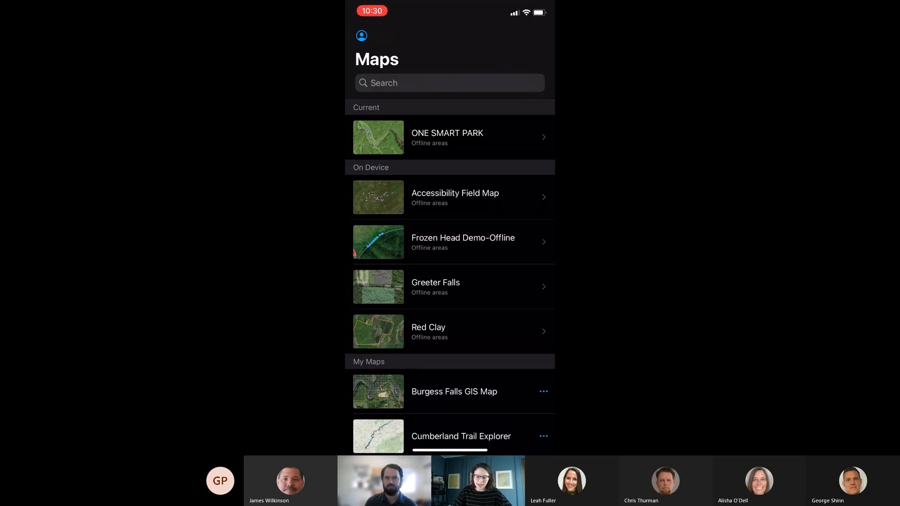
left_click(449, 137)
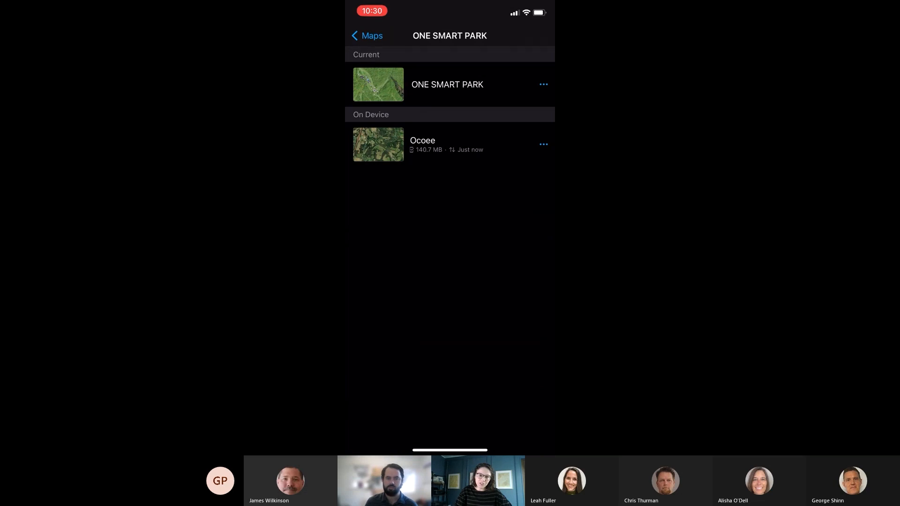
left_click(449, 84)
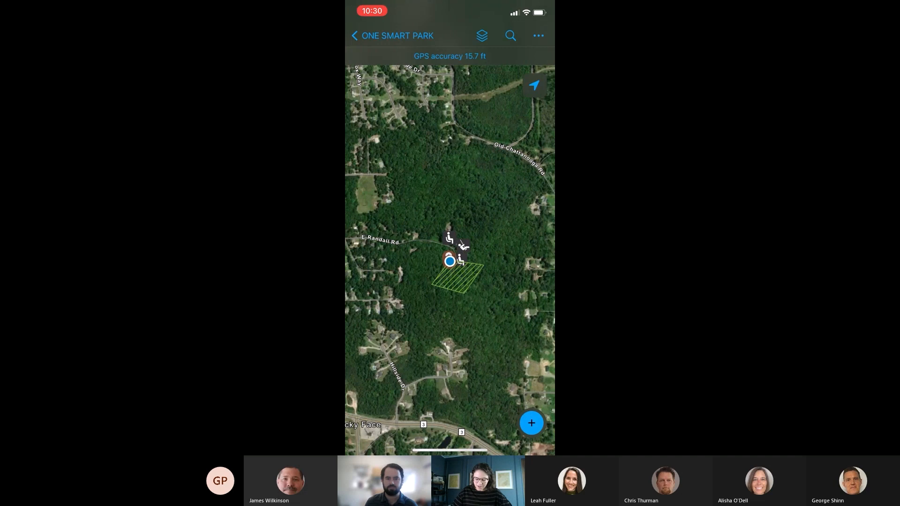
- Start collecting a new feature, filter the feature types for "Bench" and choose Benches/Seating under Park Assets
left_click(531, 422)
left_click_drag(450, 256, 449, 56)
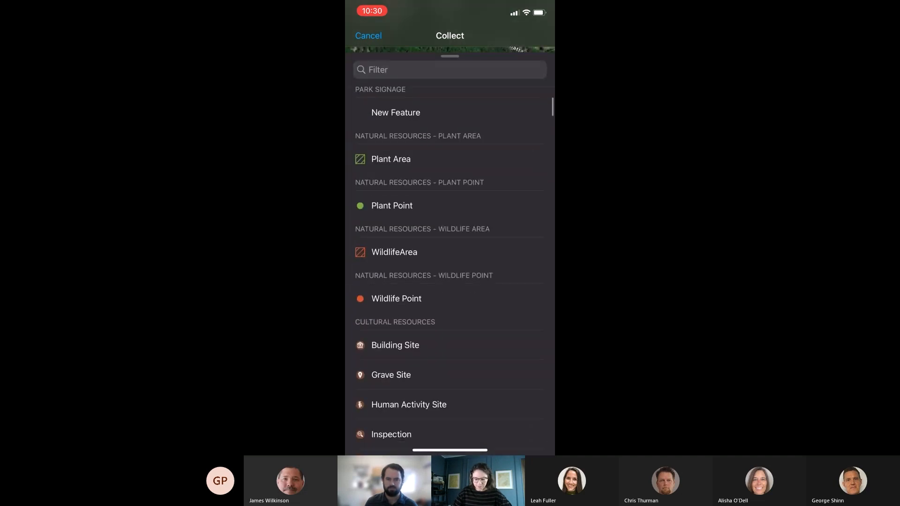
scroll(449, 271, "down", 4)
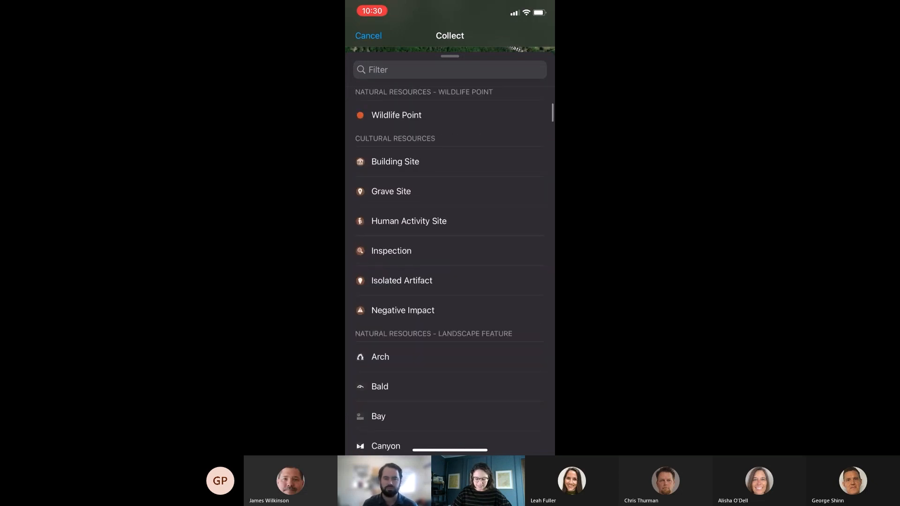
scroll(450, 271, "down", 4)
scroll(449, 271, "down", 2)
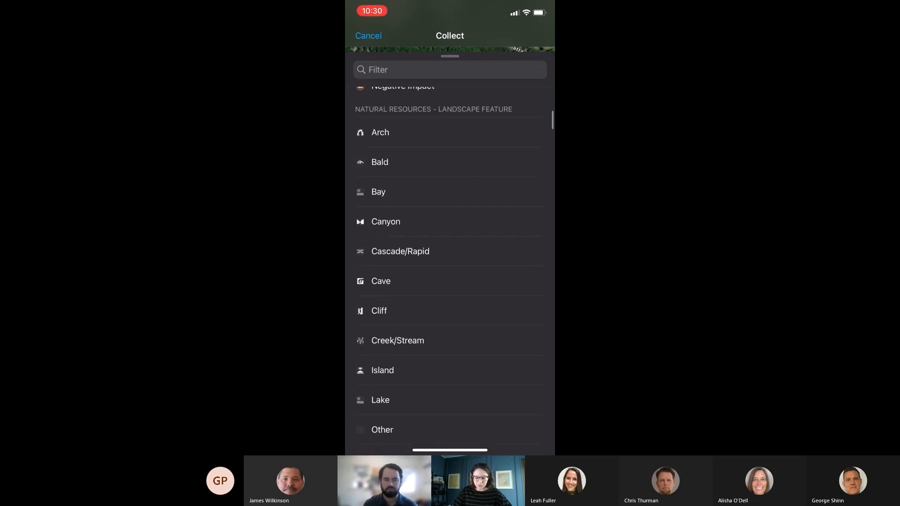
scroll(449, 271, "down", 3)
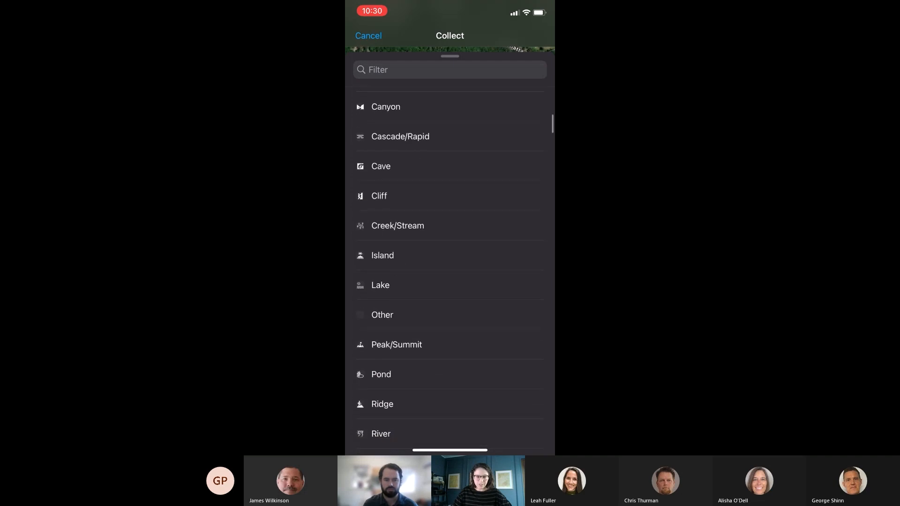
scroll(450, 270, "down", 9)
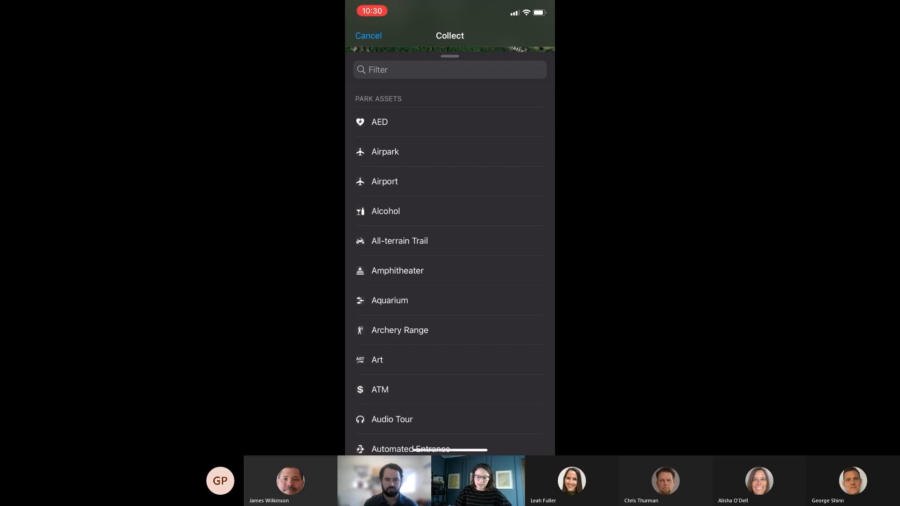
left_click(450, 70)
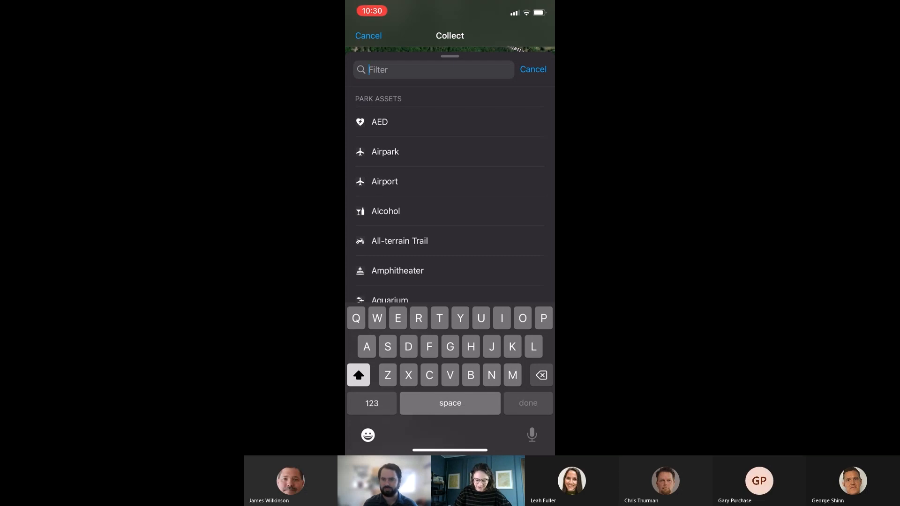
type("Bench")
left_click(403, 119)
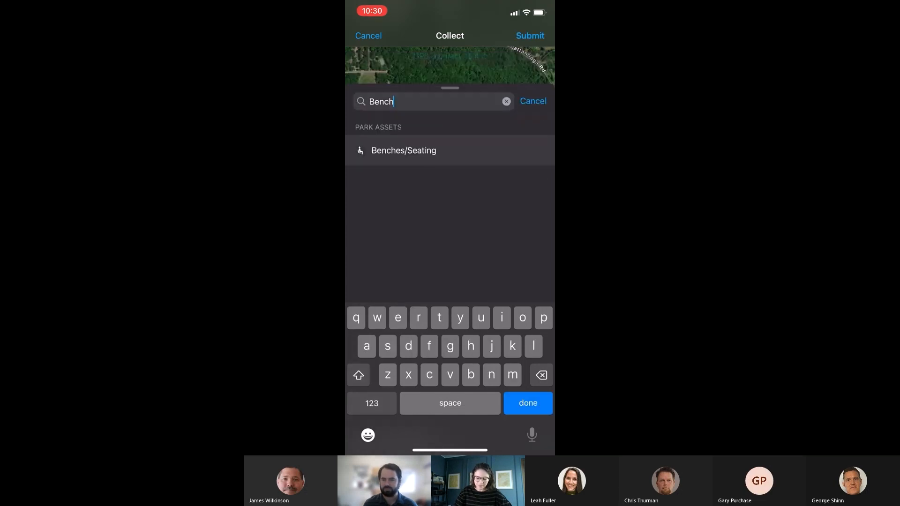
- Set the new bench's Park to Booker T. Washington State Park and its Status to Proposed
scroll(449, 353, "down", 5)
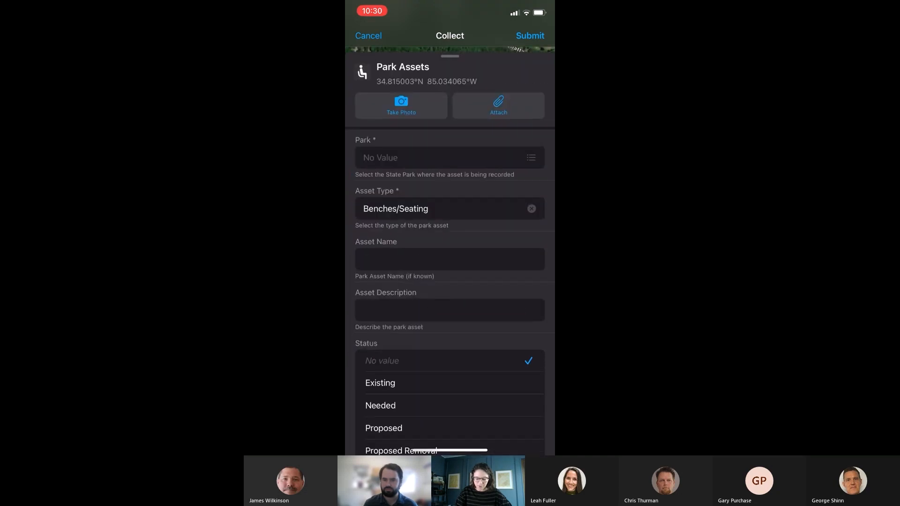
left_click(450, 157)
left_click(414, 173)
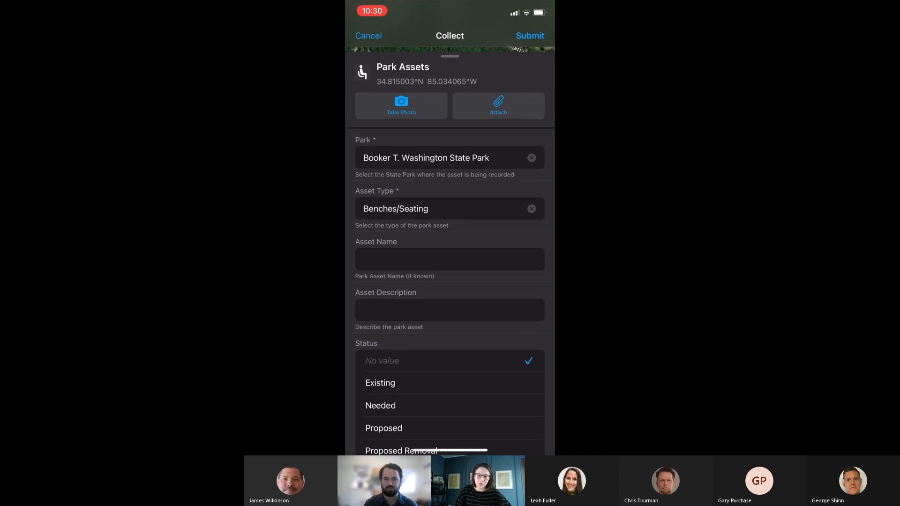
scroll(450, 272, "down", 3)
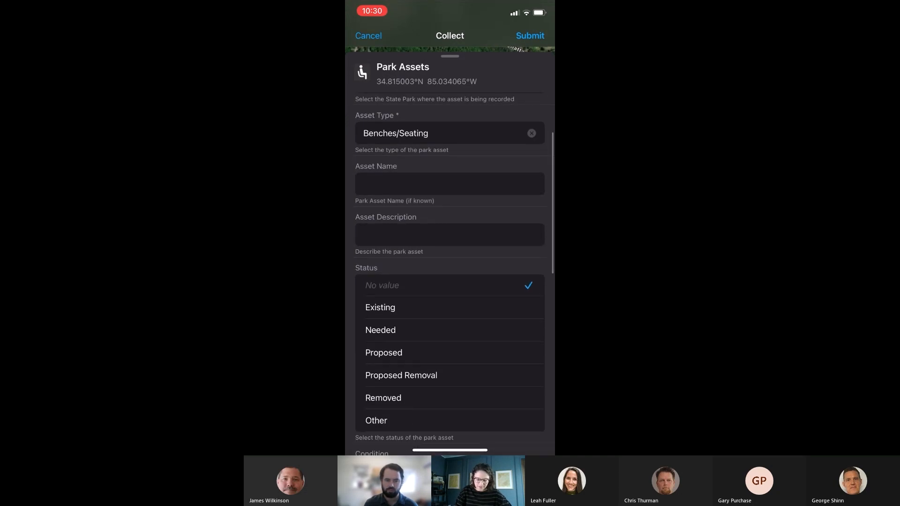
scroll(450, 299, "down", 3)
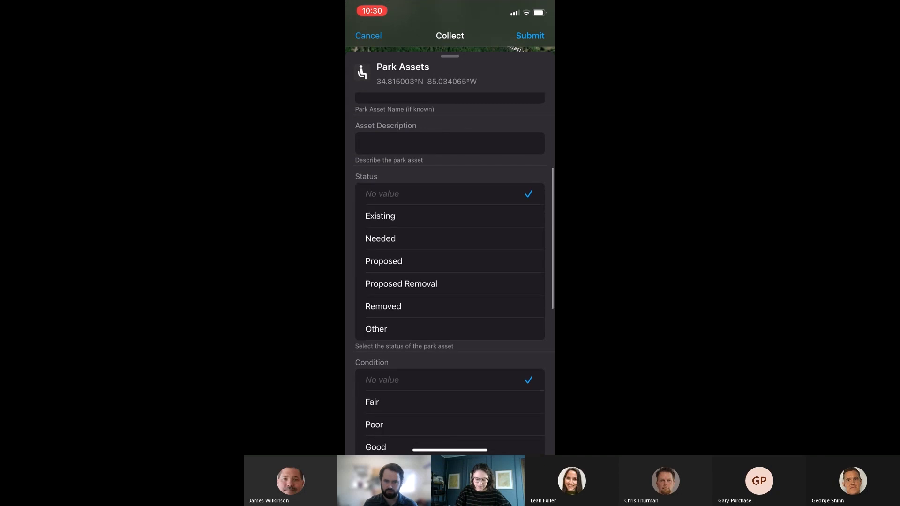
scroll(449, 281, "down", 2)
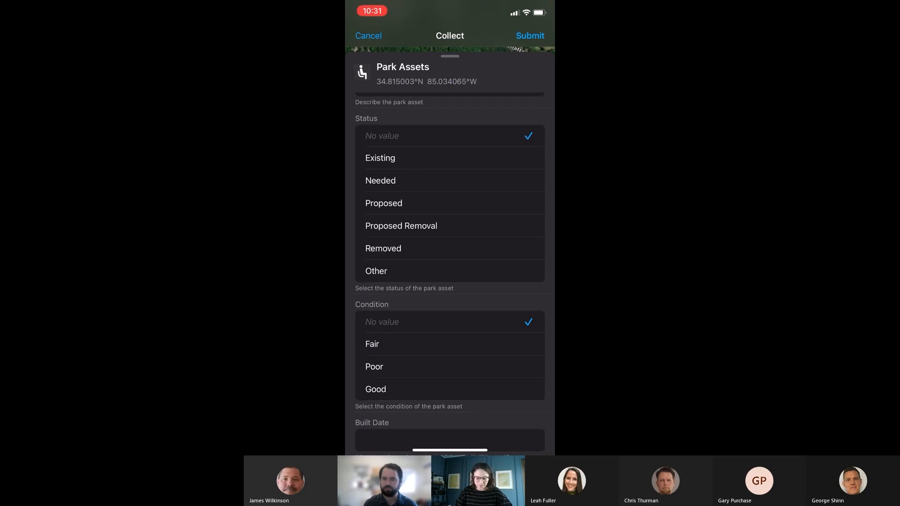
left_click(449, 203)
- Set both Action Needed and Accessibility Review to Yes for the new bench
scroll(450, 272, "down", 5)
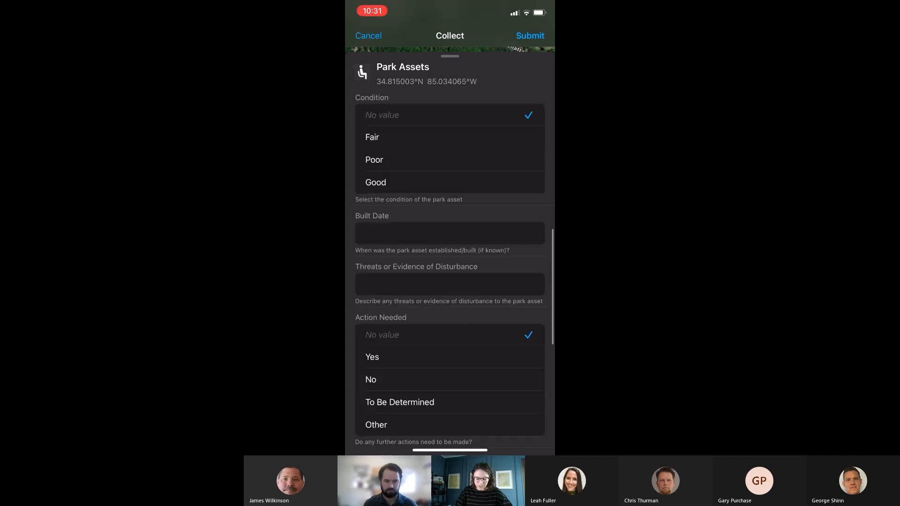
scroll(450, 272, "down", 2)
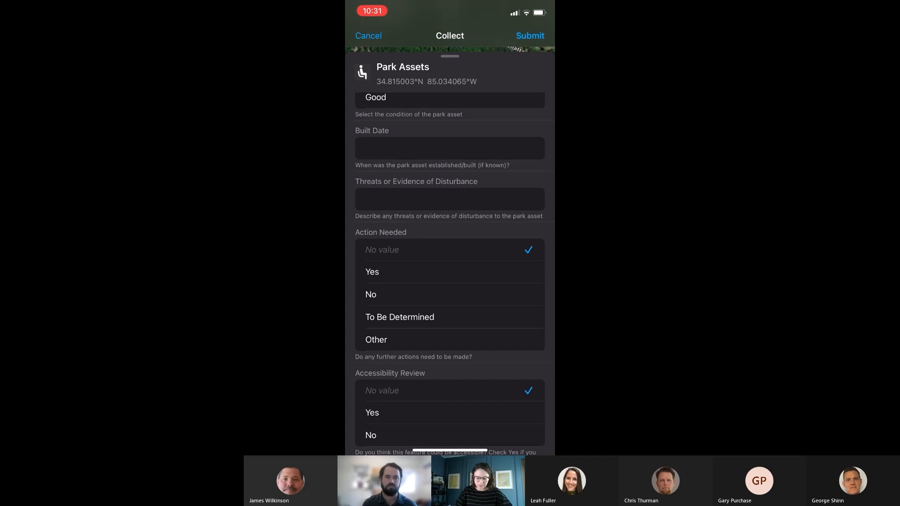
scroll(450, 271, "down", 1)
scroll(450, 272, "down", 2)
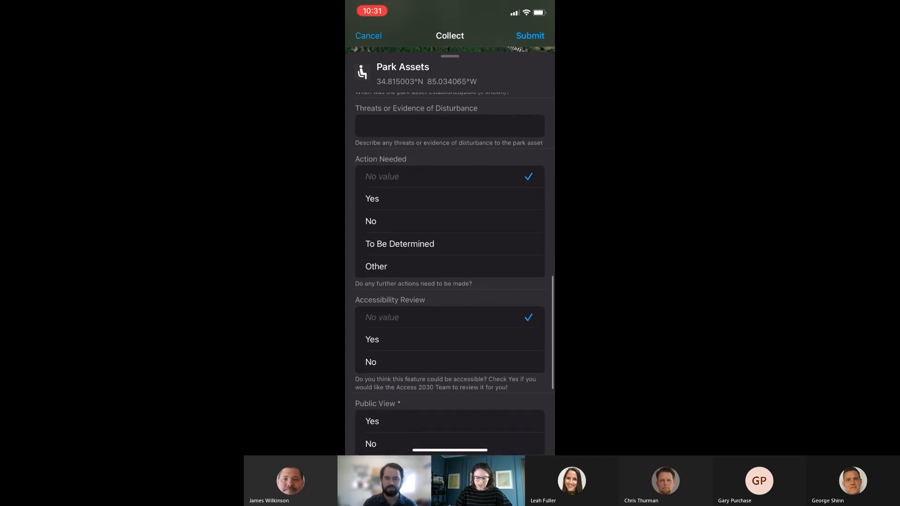
left_click(372, 189)
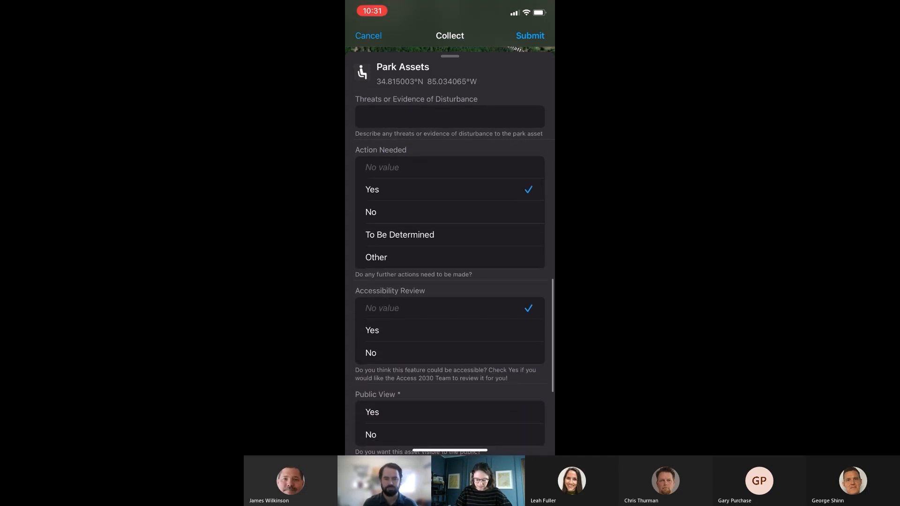
scroll(450, 272, "down", 3)
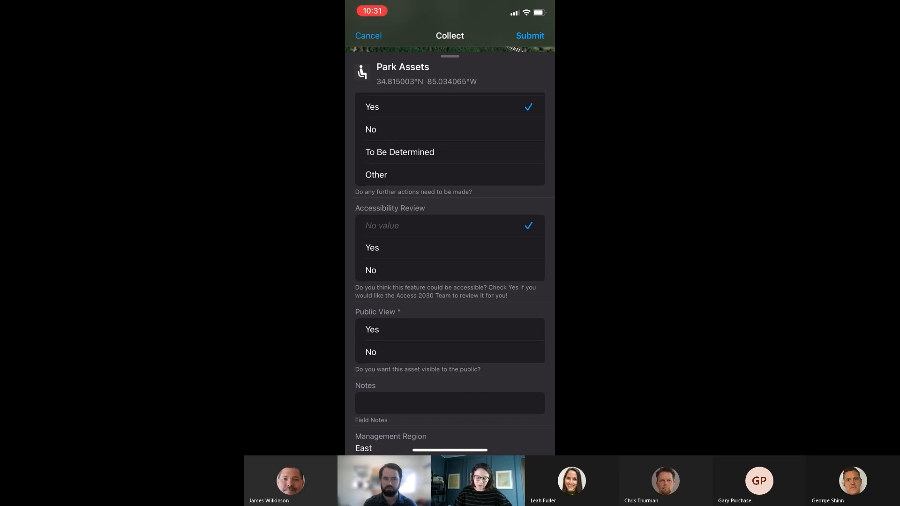
left_click(450, 247)
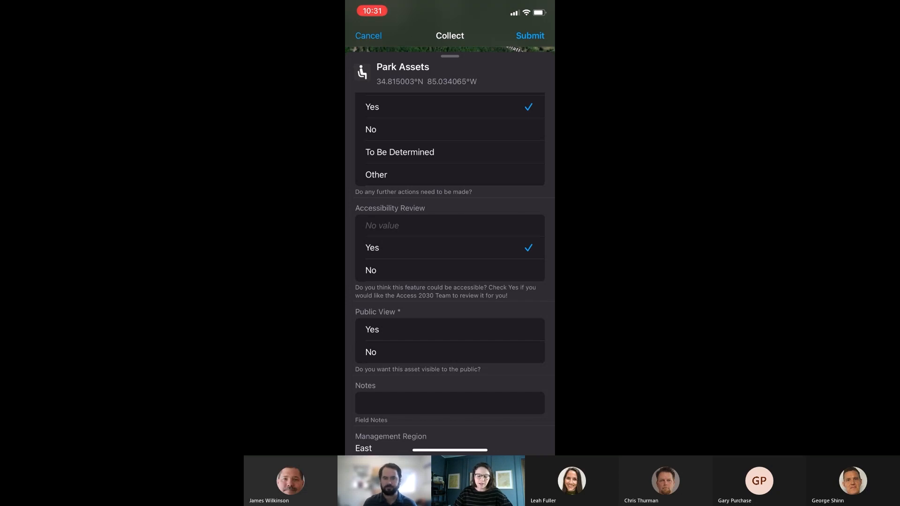
- Set the bench's Public View to No and submit the new Park Assets feature
scroll(450, 276, "down", 3)
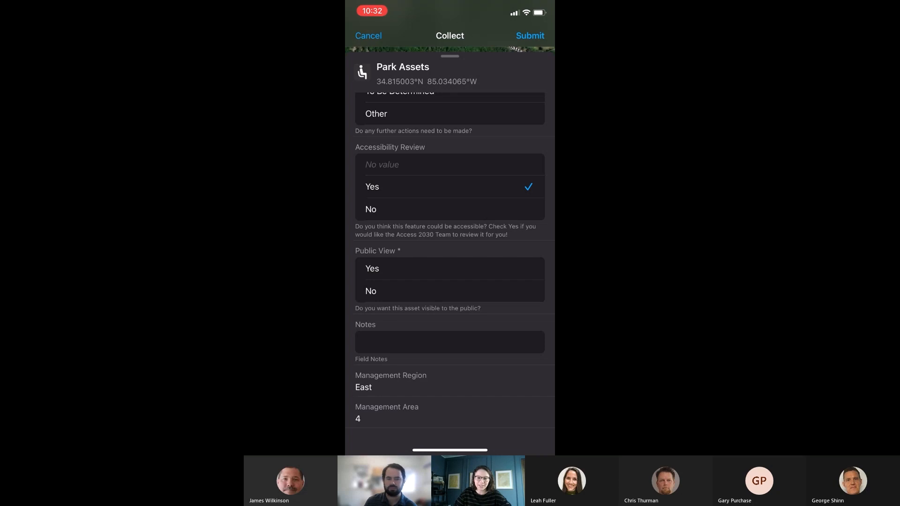
left_click(449, 291)
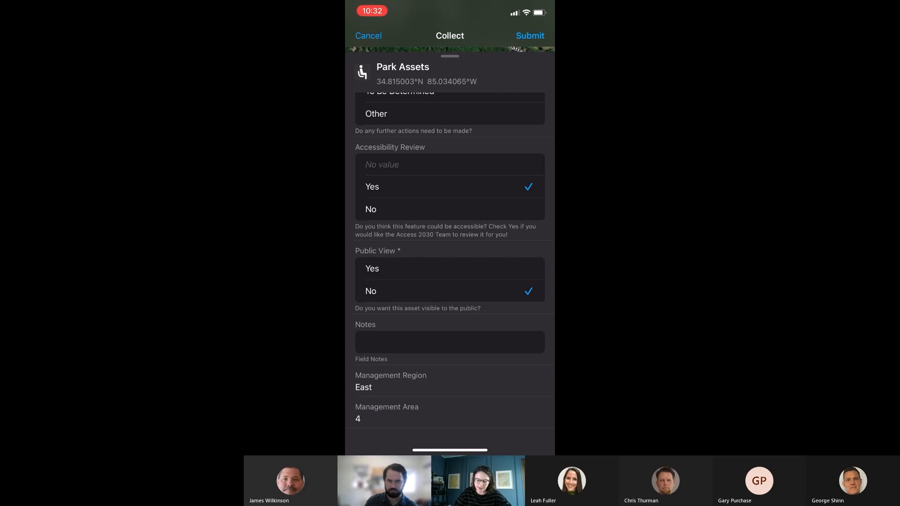
left_click(530, 36)
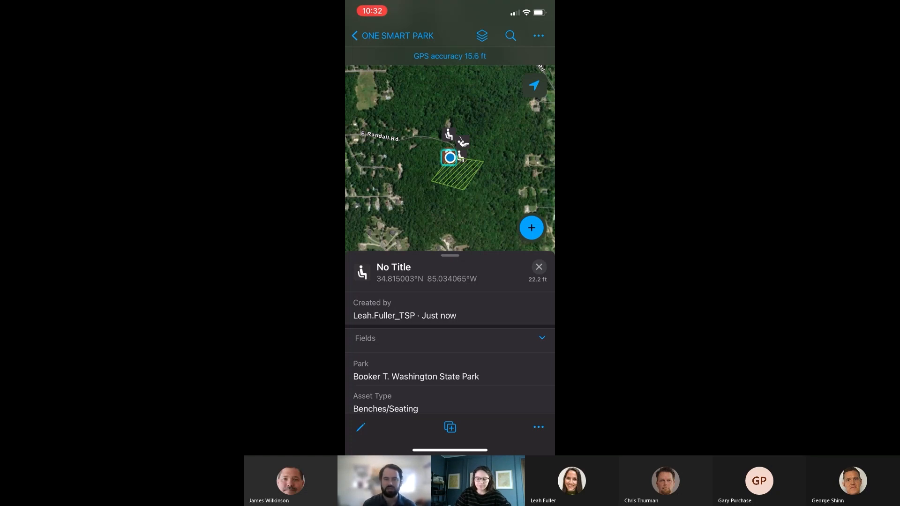
- Examine the full list of layers in the ONE SMART PARK map
left_click(481, 36)
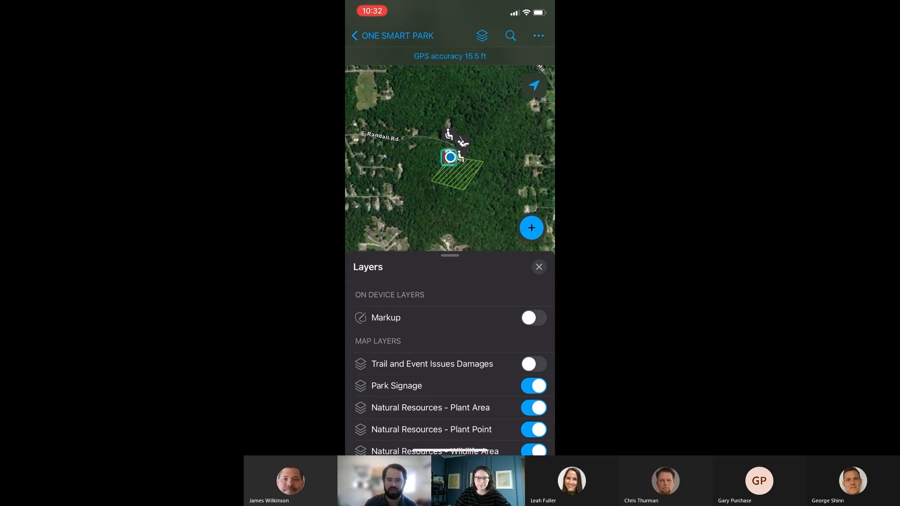
left_click_drag(449, 256, 450, 56)
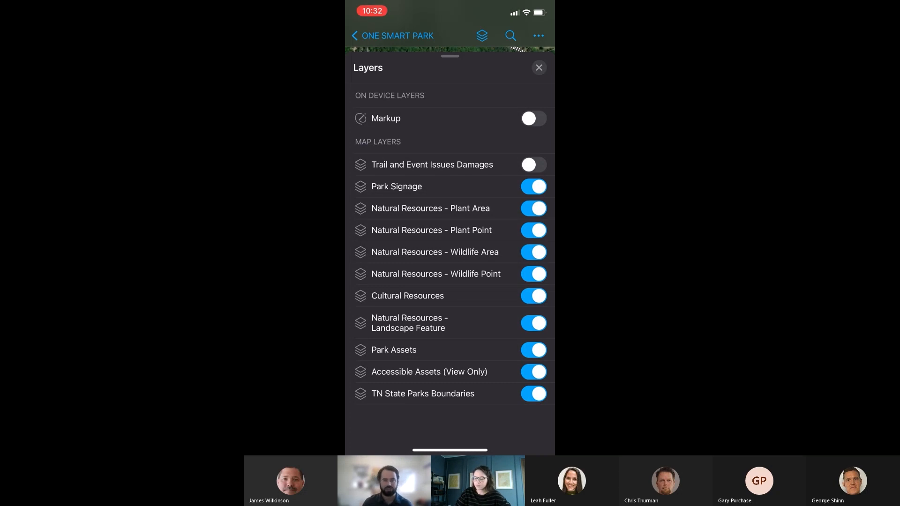
left_click_drag(449, 56, 450, 255)
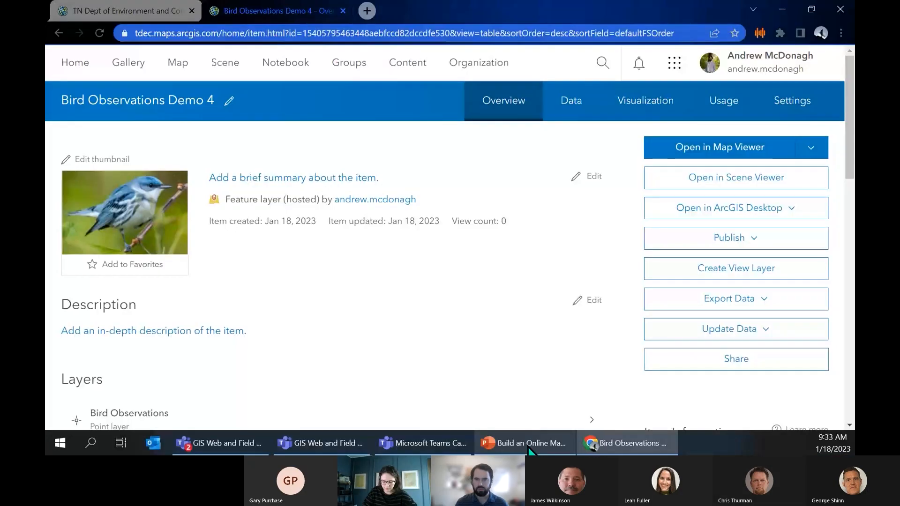
- Switch to the Build an Online Map Training presentation and look through its slides from Create a Field Map to the end
left_click(529, 446)
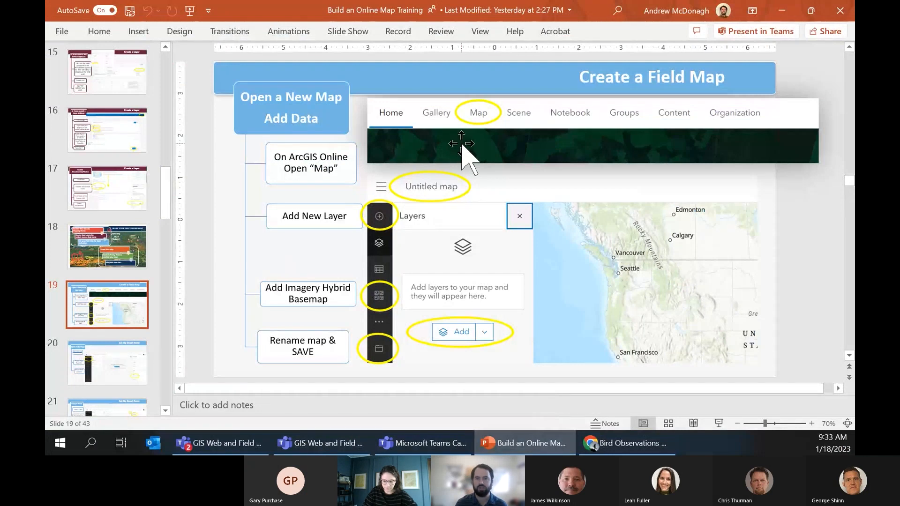
scroll(461, 144, "up", 1)
scroll(461, 145, "down", 2)
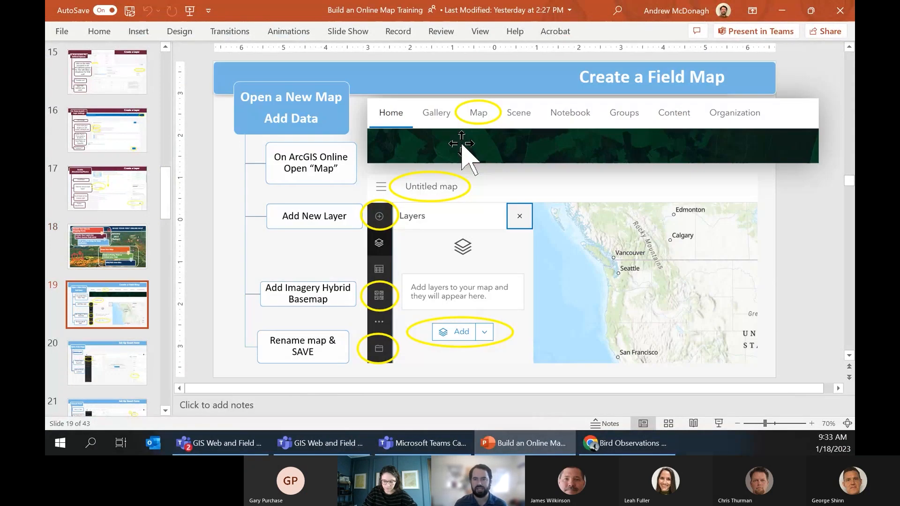
scroll(463, 141, "down", 1)
scroll(462, 141, "down", 1)
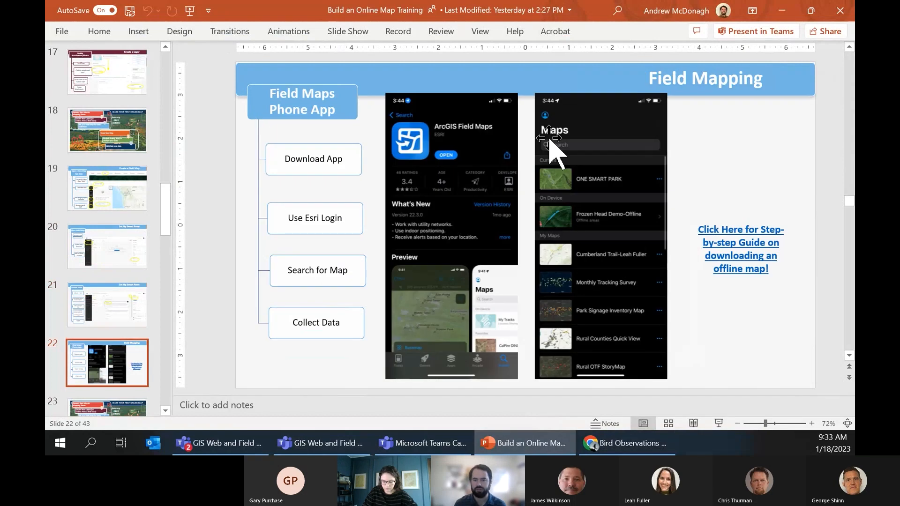
scroll(551, 141, "down", 1)
scroll(745, 174, "down", 1)
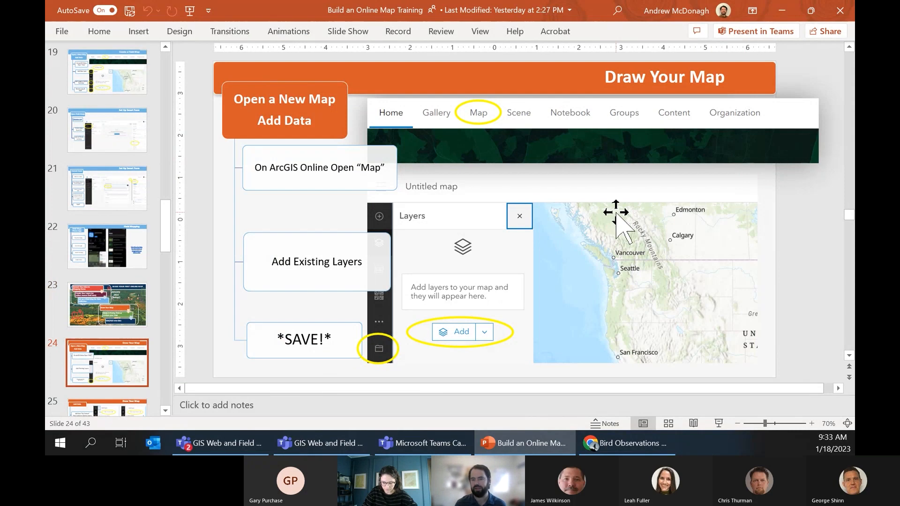
scroll(615, 213, "down", 7)
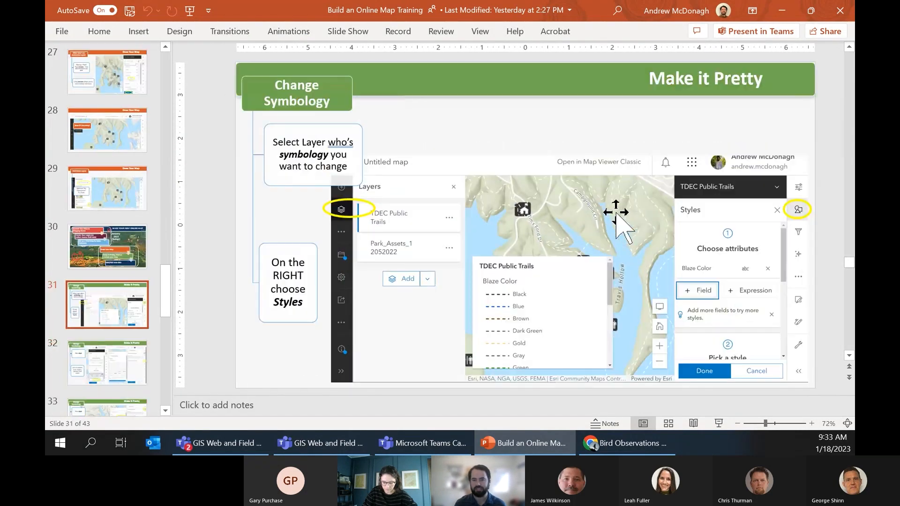
scroll(616, 212, "down", 4)
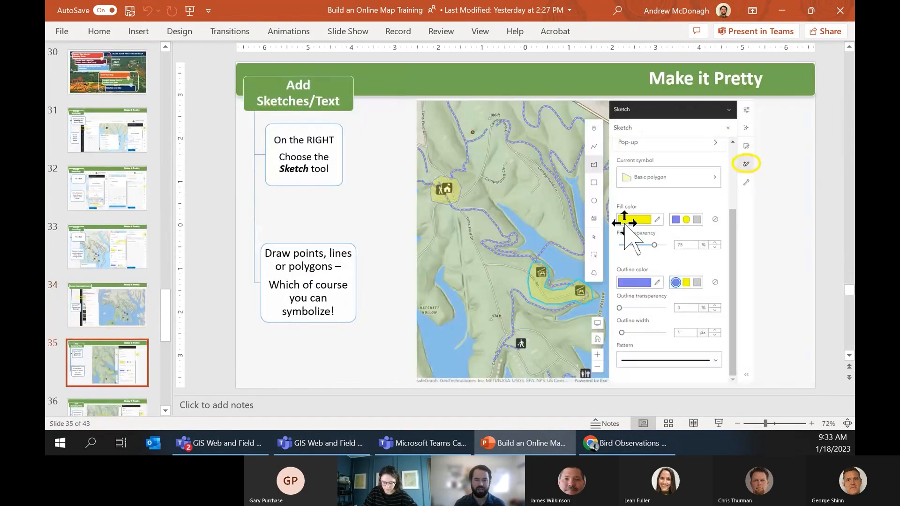
scroll(624, 223, "down", 1)
scroll(624, 223, "down", 7)
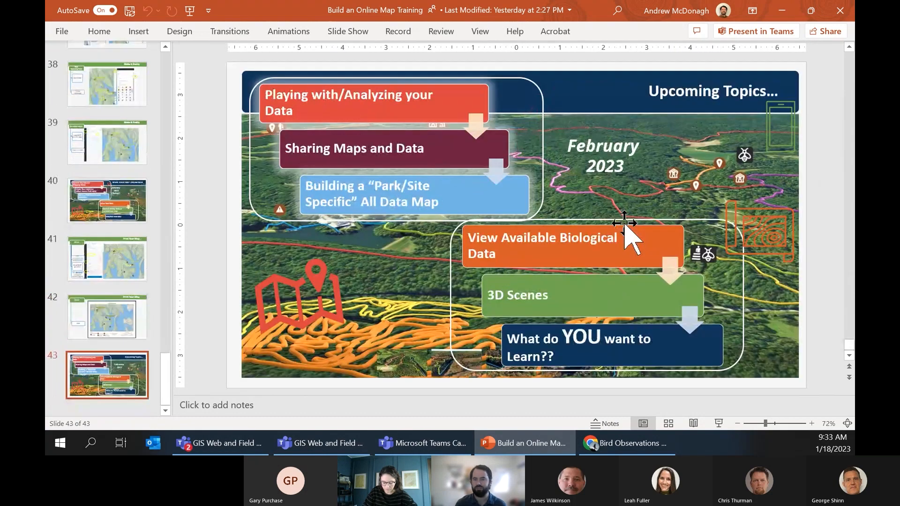
scroll(466, 236, "up", 1)
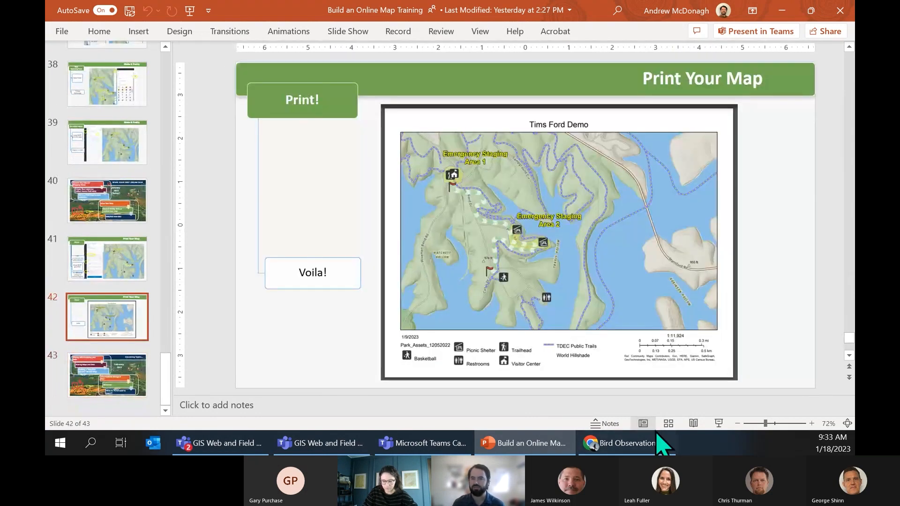
- Switch to ArcGIS Online in the browser and open a blank map from the Bird Observations Demo 4 page
left_click(632, 453)
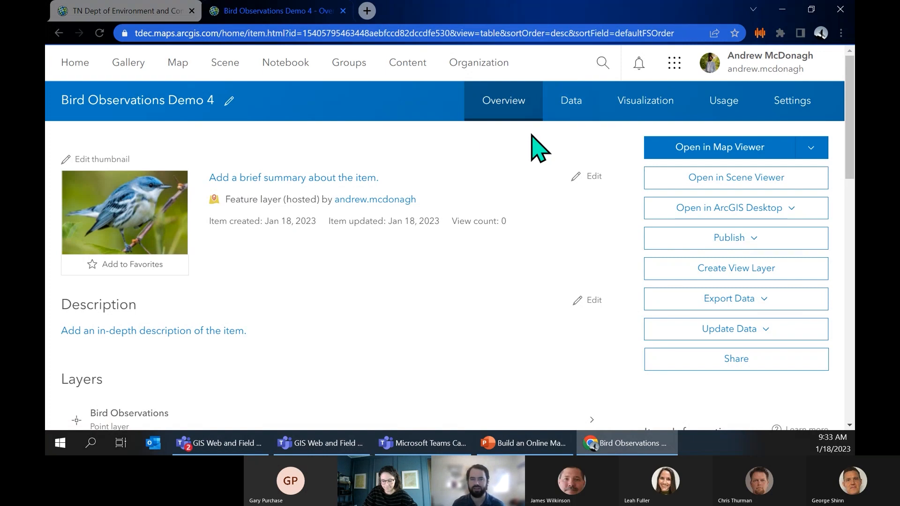
left_click(186, 86)
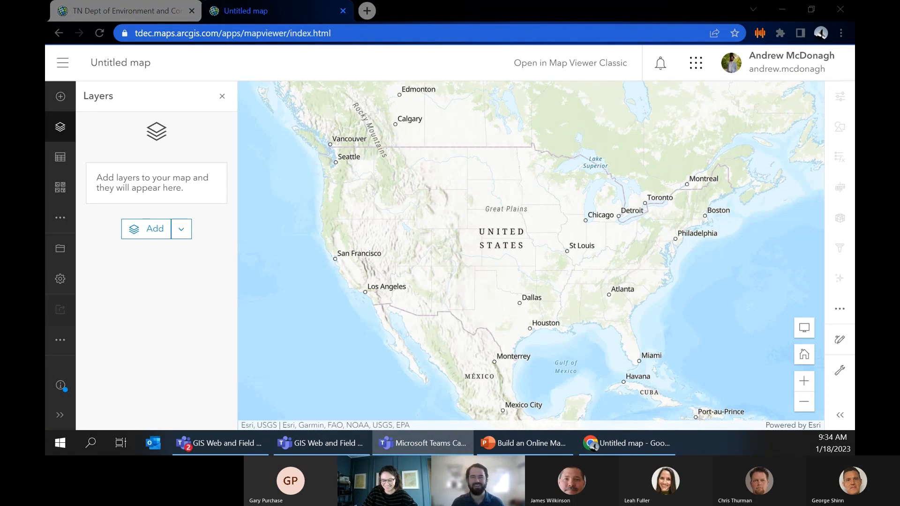
- Return to the training presentation and go back through its slides to slide 1, Make Your First Online Map
left_click(528, 443)
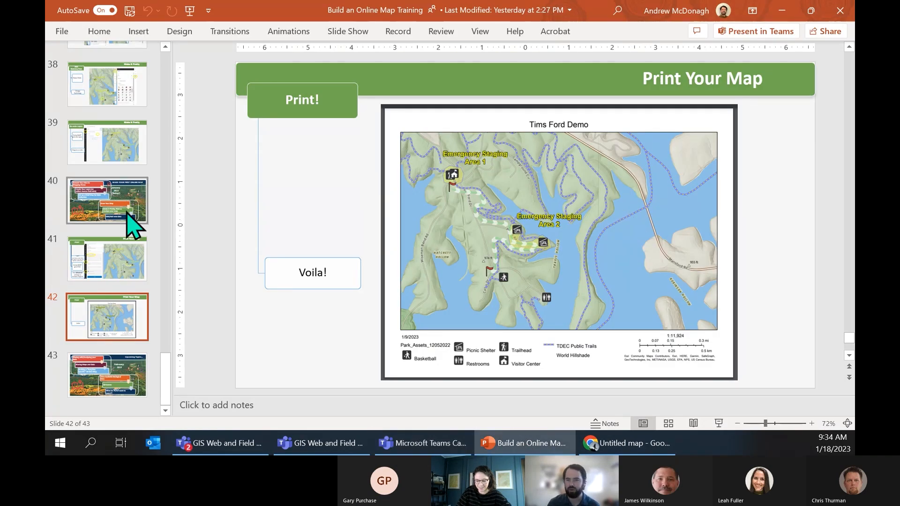
key("Up")
scroll(455, 253, "up", 5)
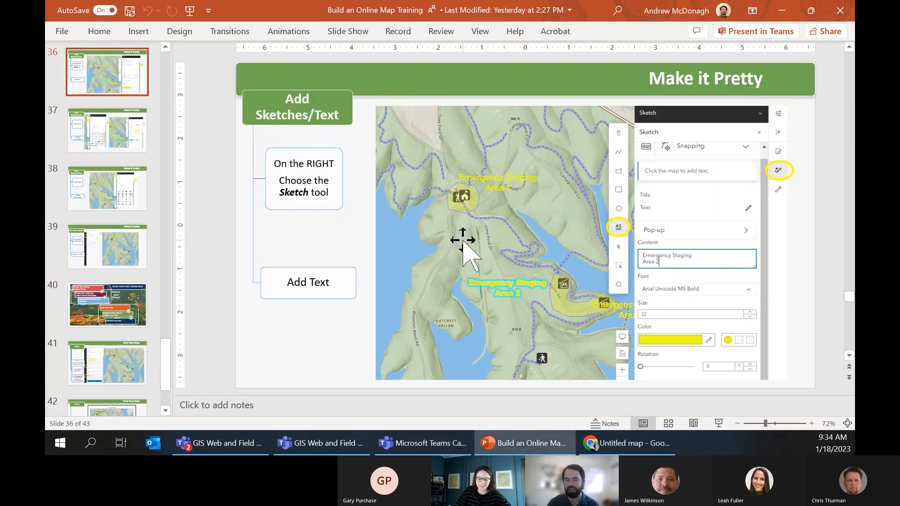
scroll(462, 240, "up", 5)
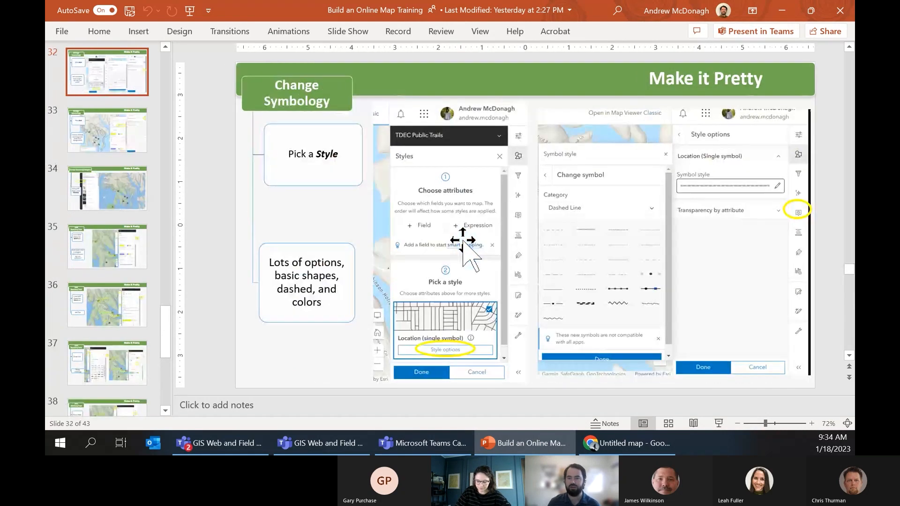
left_click_drag(850, 274, 849, 64)
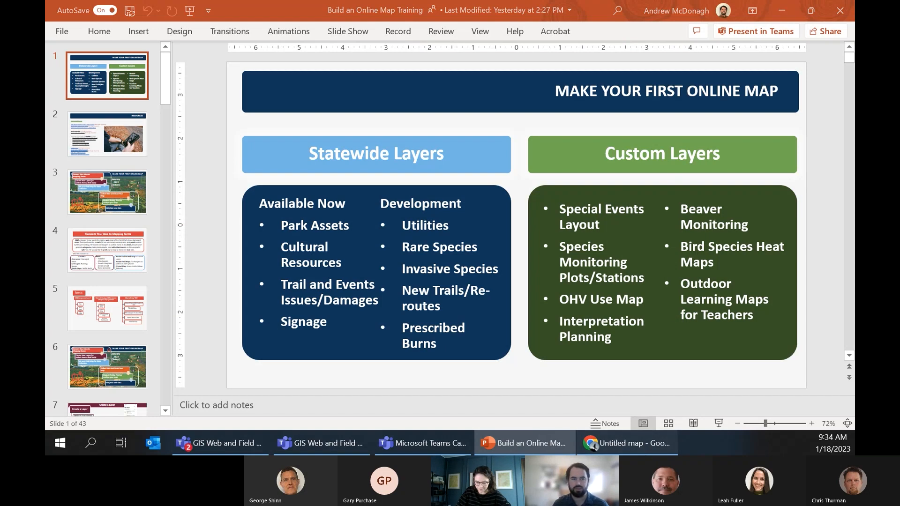
- Switch back to ArcGIS Online in the browser, open a new map and save it as "Tims Ford Bird Race 2023 2.0"
left_click(626, 443)
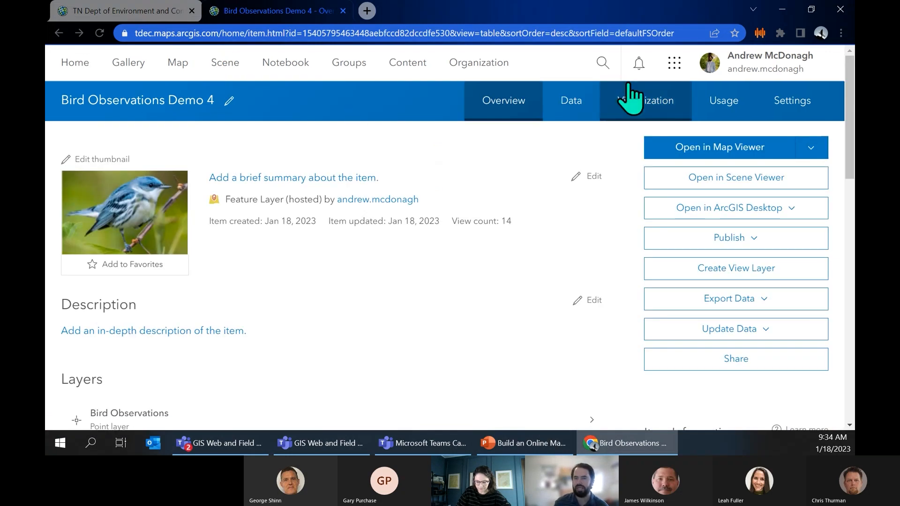
left_click(177, 80)
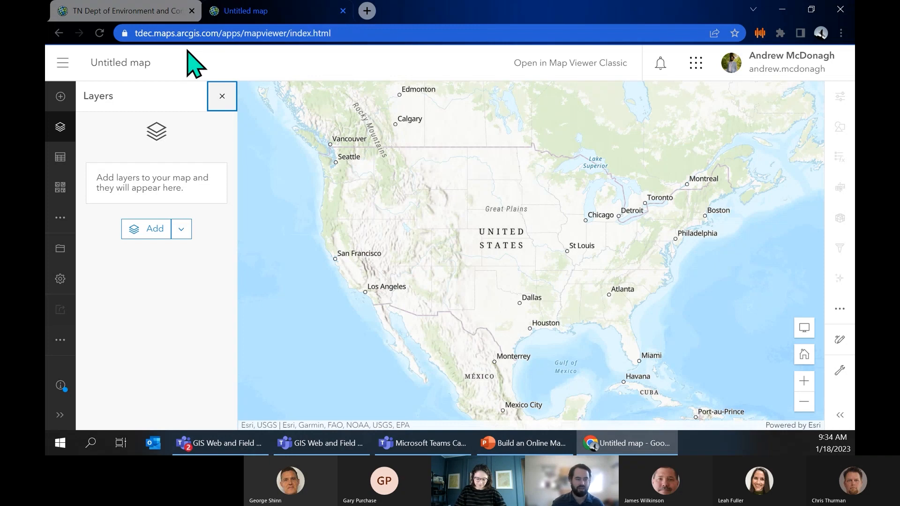
left_click(62, 253)
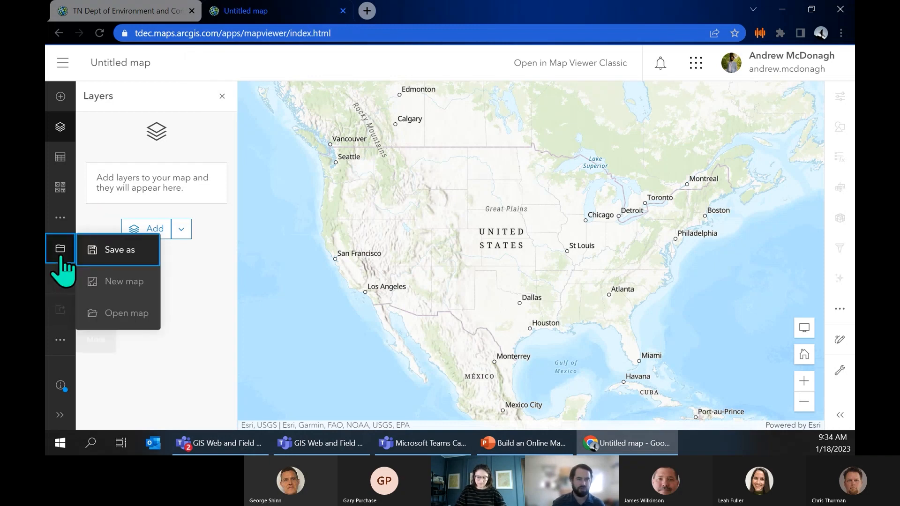
left_click(128, 255)
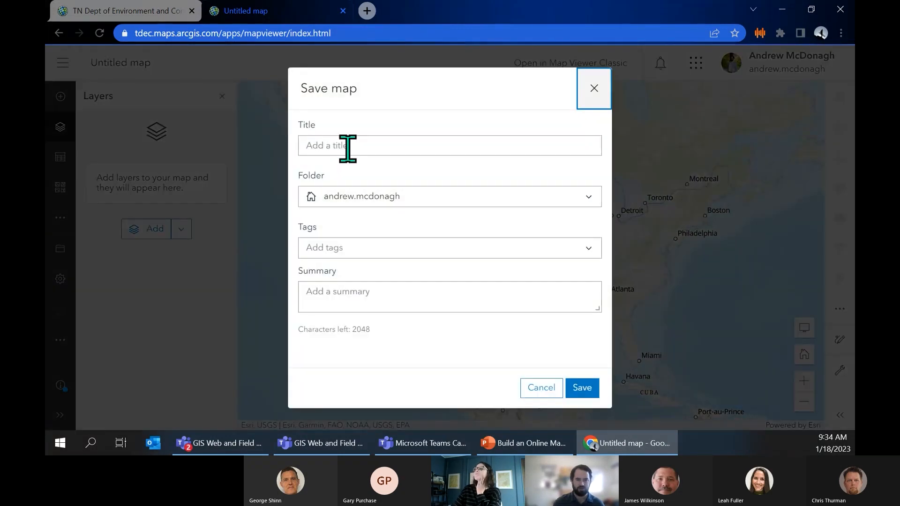
left_click(346, 147)
type("Tims Ford")
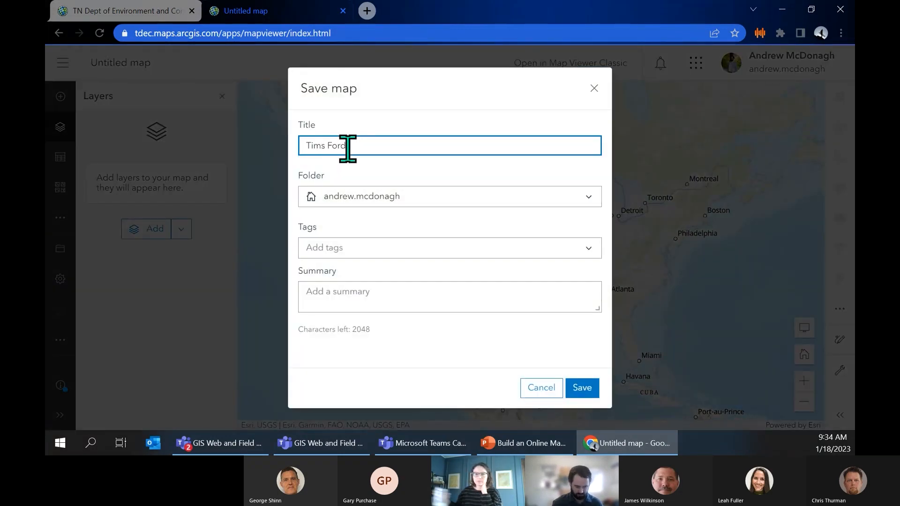
type(" Bird Race 2023")
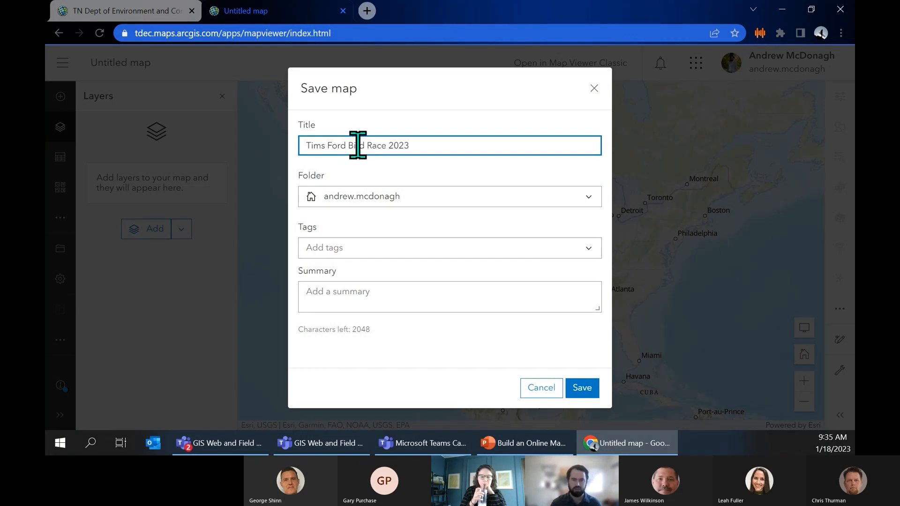
type(" - 2")
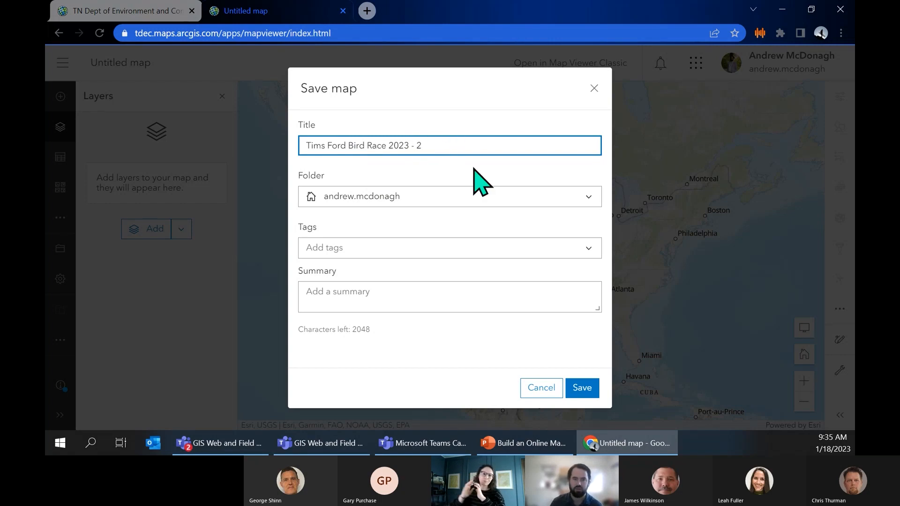
key("BackSpace")
key("BackSpace")
key("BackSpace")
type("2.0")
left_click(583, 391)
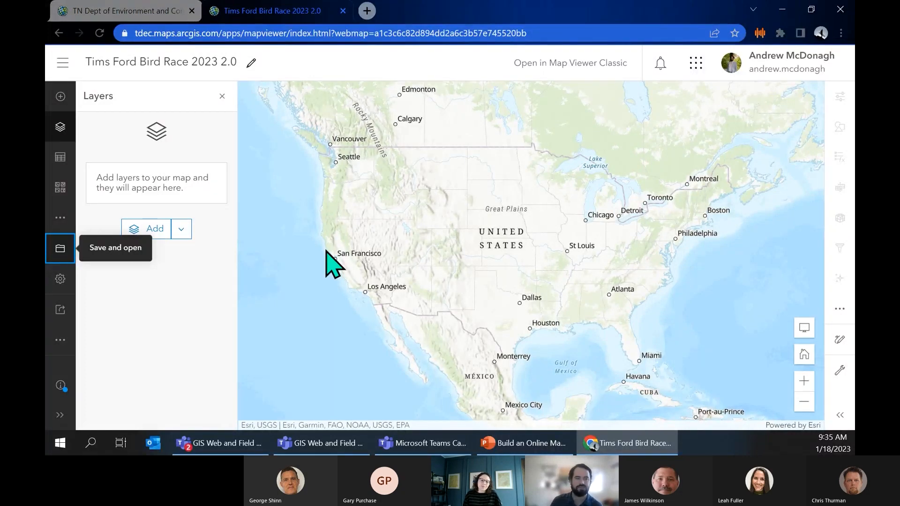
- Open the My Content layers available for adding to the Tims Ford Bird Race 2023 2.0 map
left_click(155, 229)
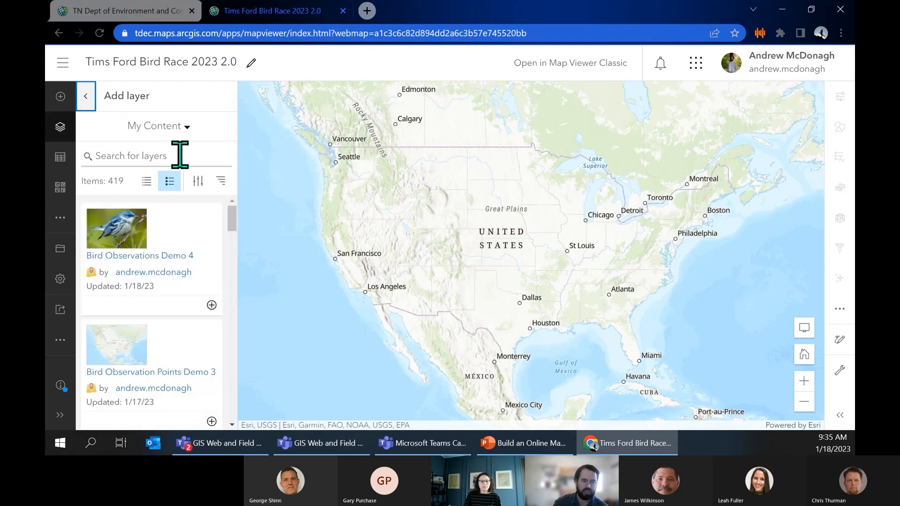
- Add the Bird Observations Demo 4 layer from My Organization to the map and view its points at Tims Ford
left_click(173, 131)
left_click(182, 217)
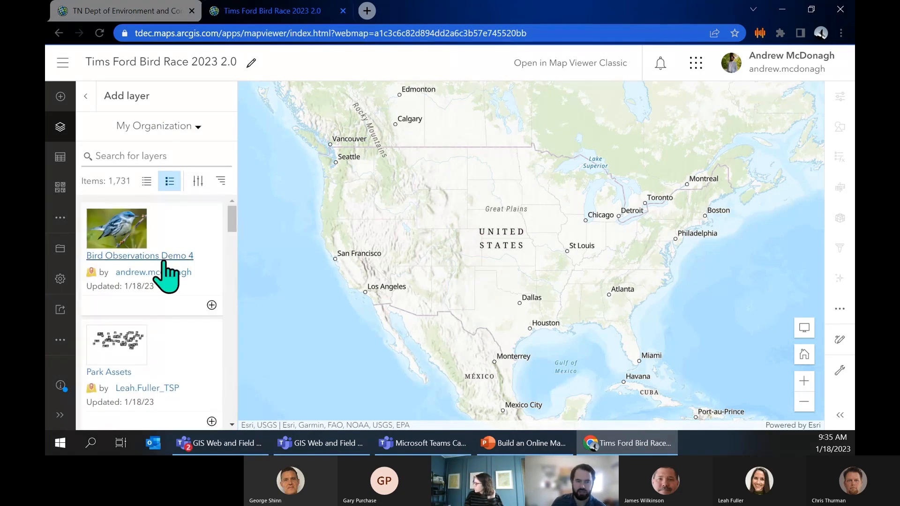
left_click(212, 305)
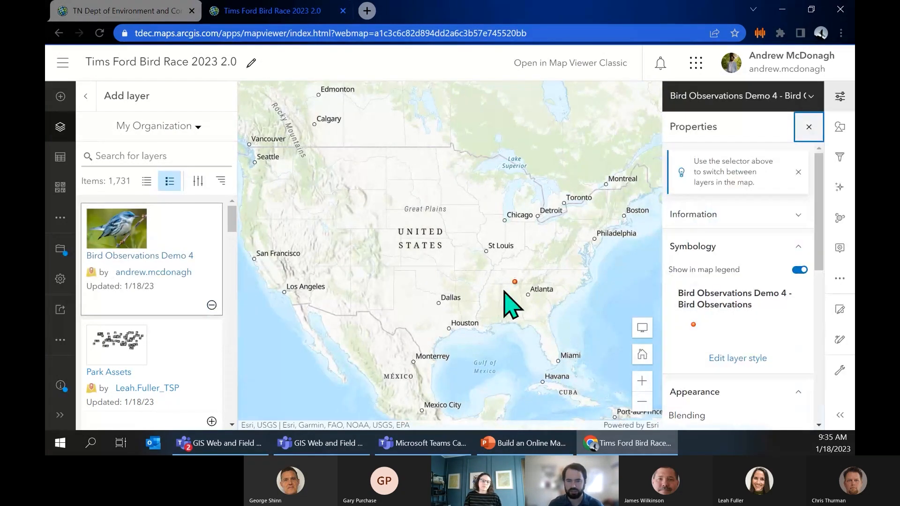
scroll(511, 291, "up", 5)
scroll(542, 298, "up", 2)
scroll(530, 217, "up", 4)
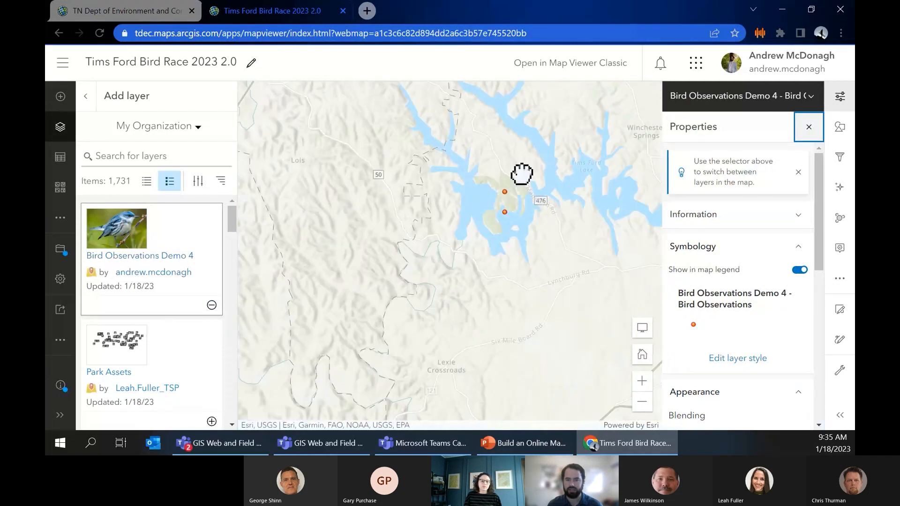
scroll(535, 187, "up", 2)
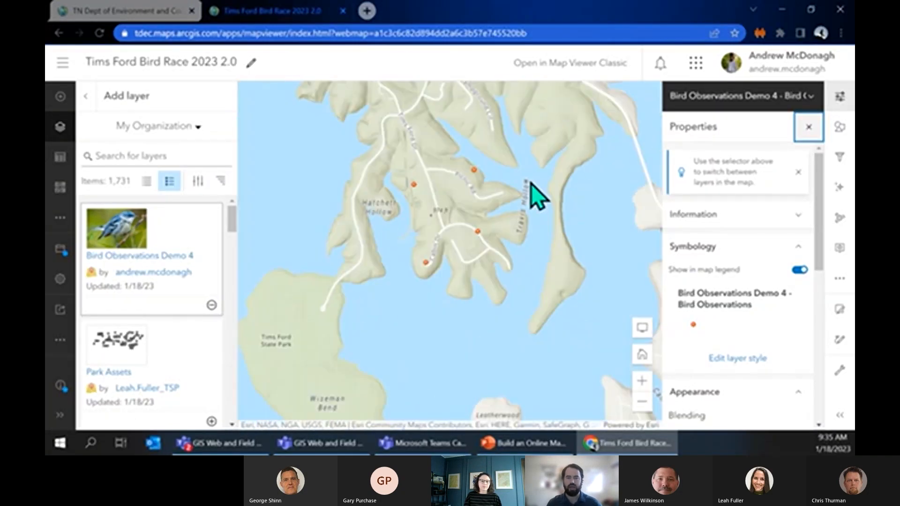
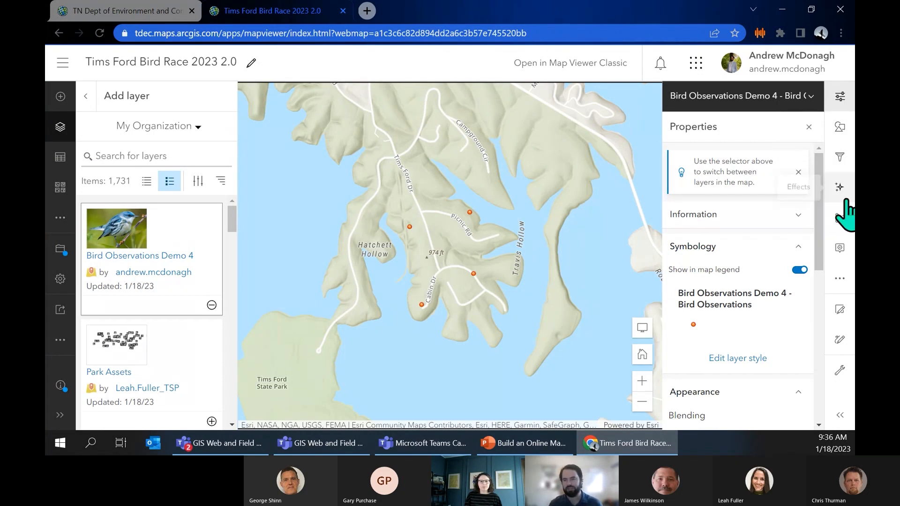
- Change the bird observations' single-symbol style to the circle from the Basic shapes category
left_click(841, 133)
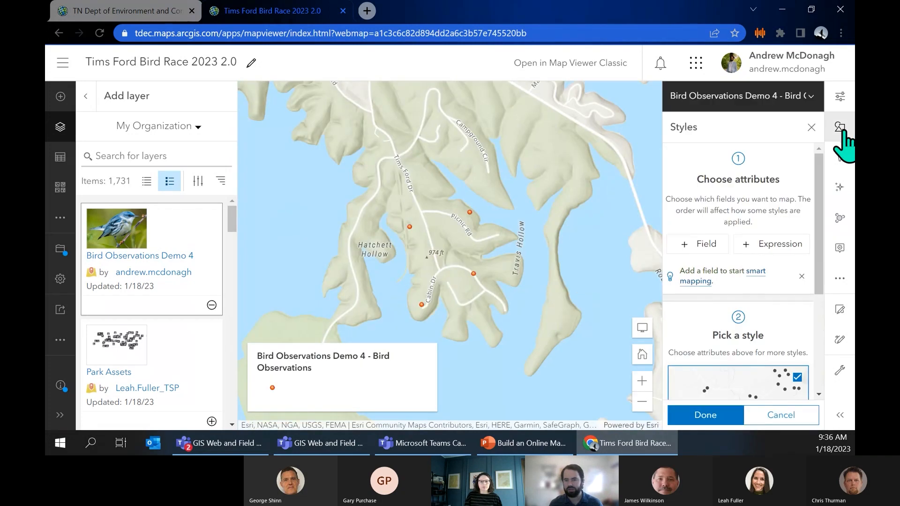
scroll(749, 297, "down", 3)
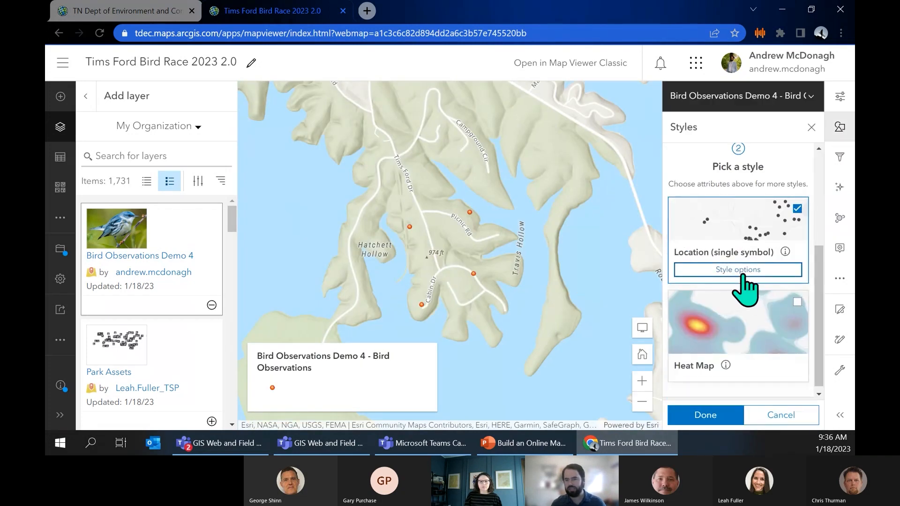
left_click(742, 272)
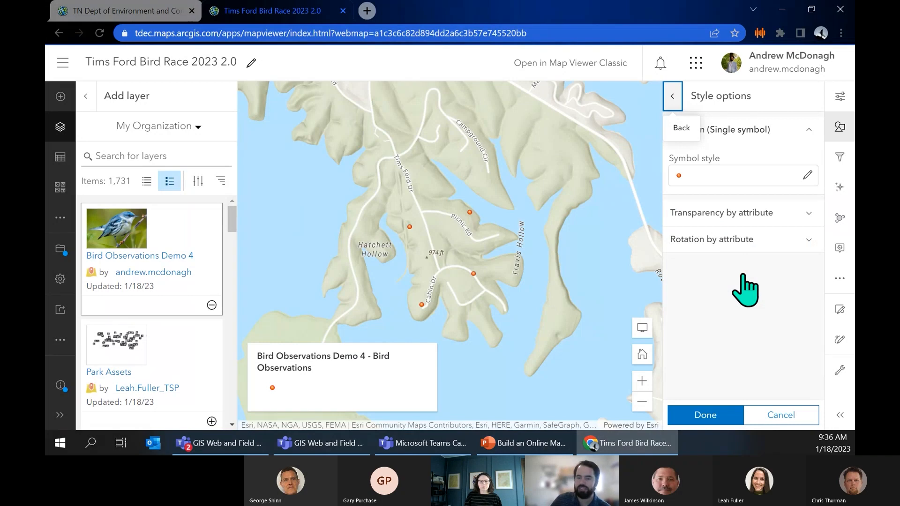
left_click(767, 183)
left_click(561, 193)
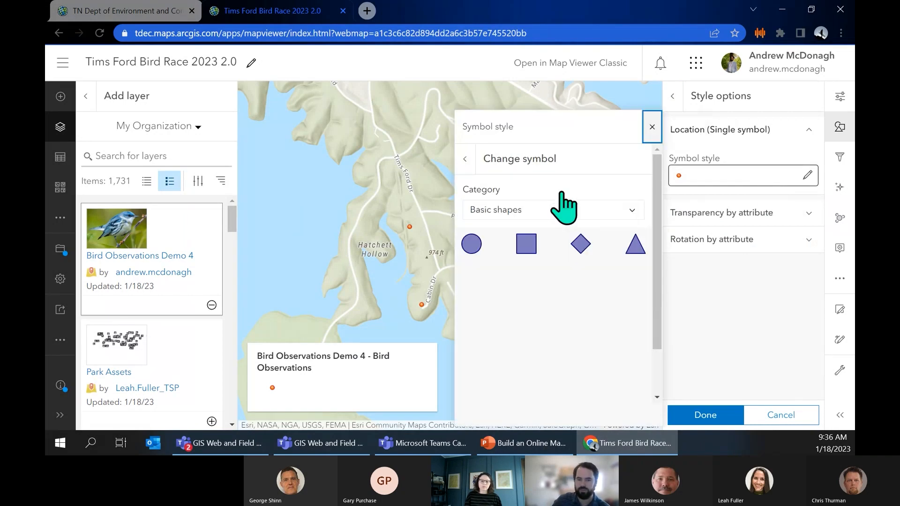
left_click(471, 243)
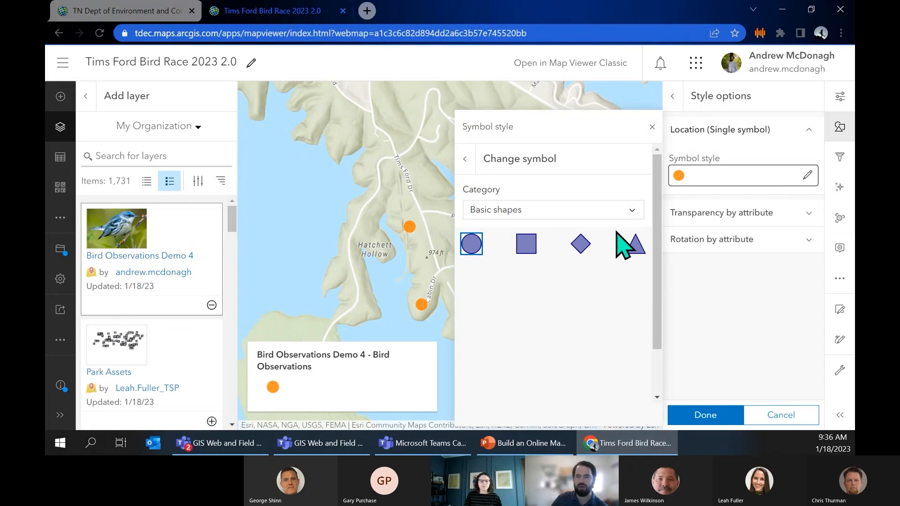
- Set the circle symbol's fill color to bright green (35f725) and accept the style options
left_click(465, 159)
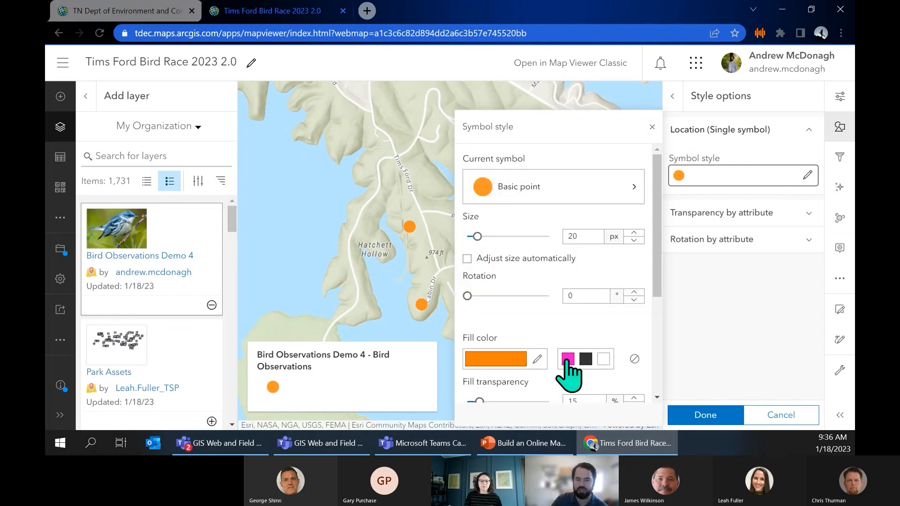
left_click(520, 360)
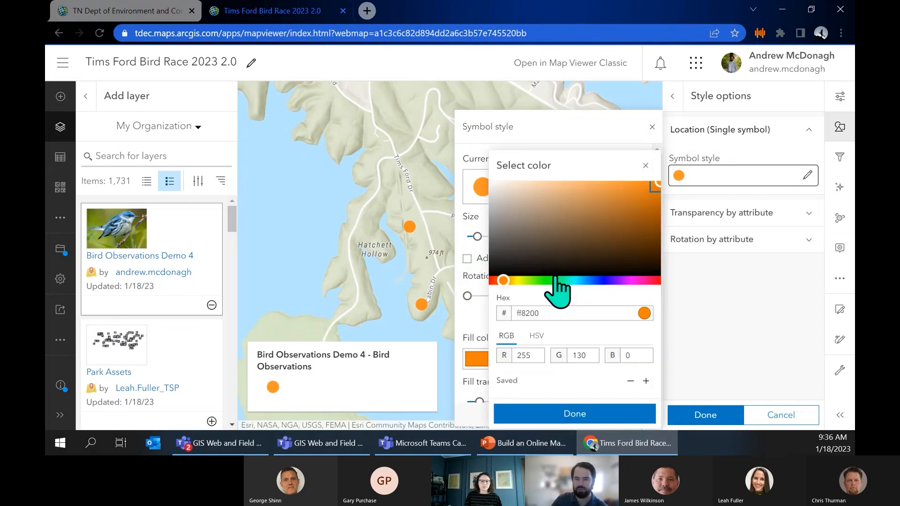
left_click(635, 184)
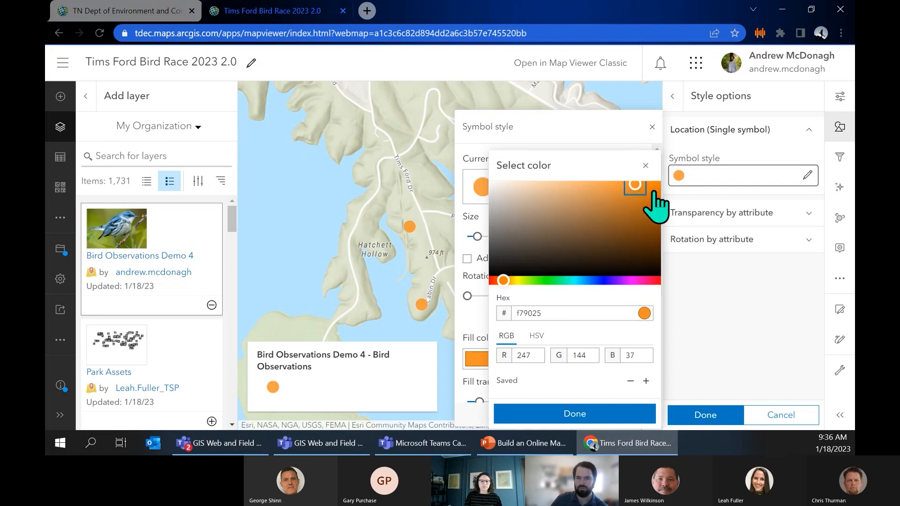
left_click(543, 281)
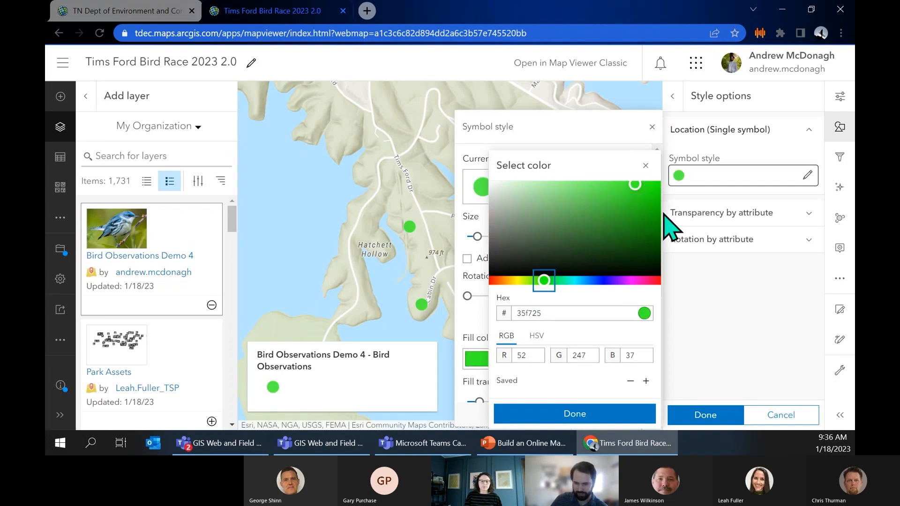
left_click(603, 416)
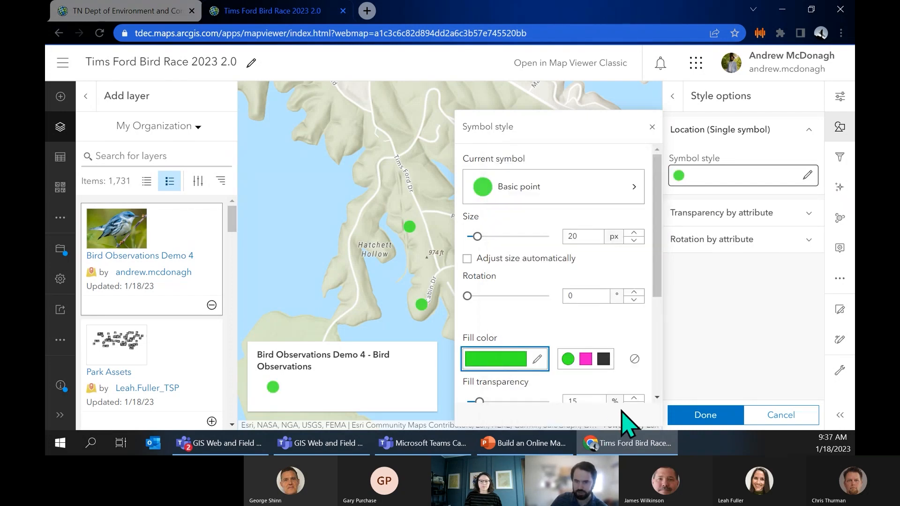
left_click(698, 416)
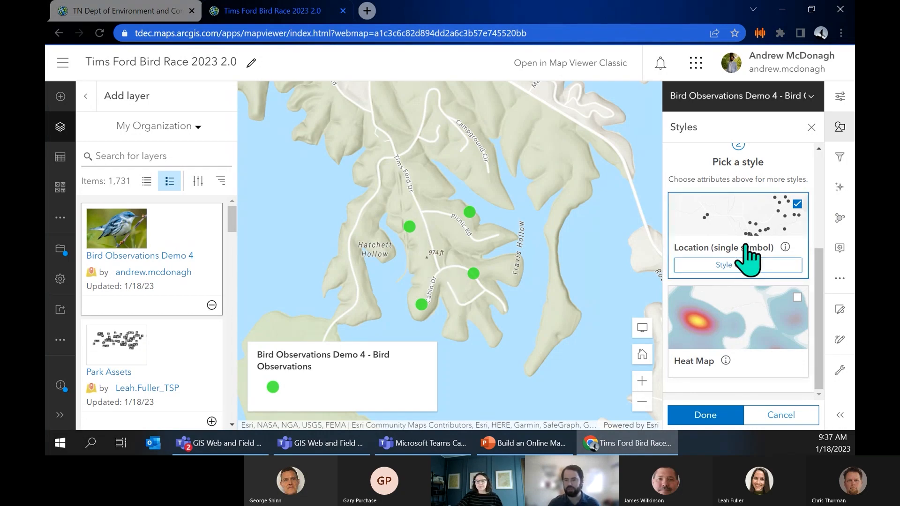
- Apply the Heat Map style to the bird observations and enlarge its area of influence to about the middle of the range
left_click(743, 324)
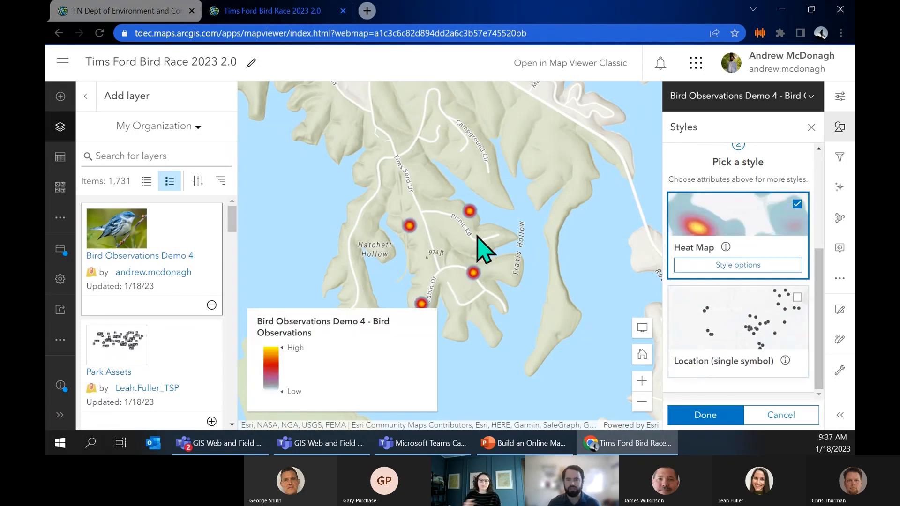
scroll(482, 253, "down", 5)
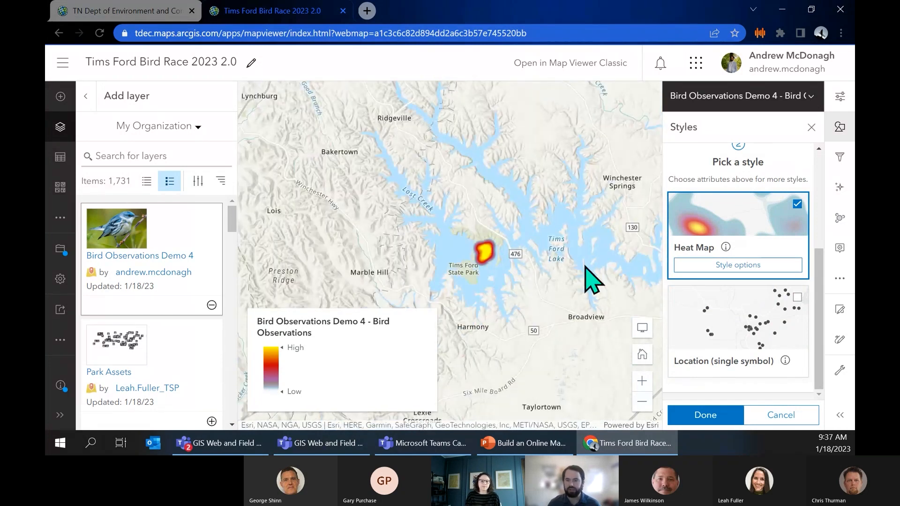
left_click(738, 265)
scroll(512, 289, "up", 2)
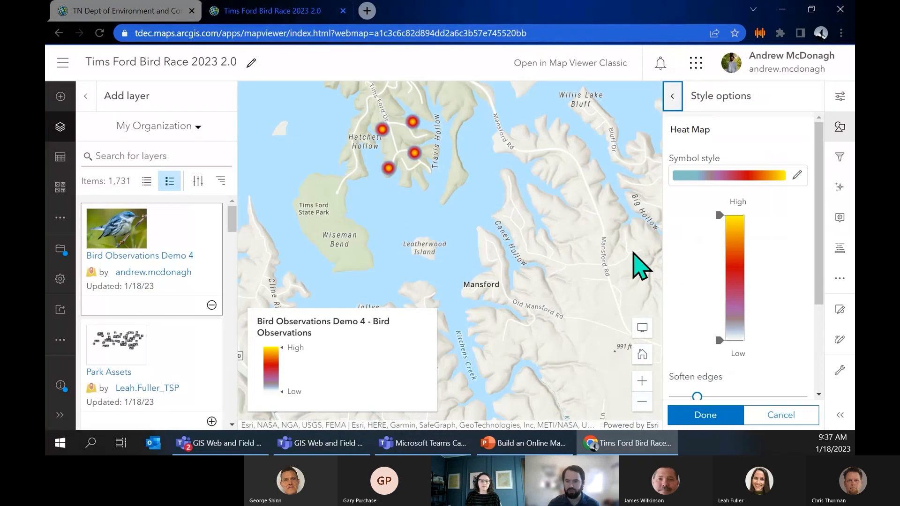
scroll(703, 265, "down", 3)
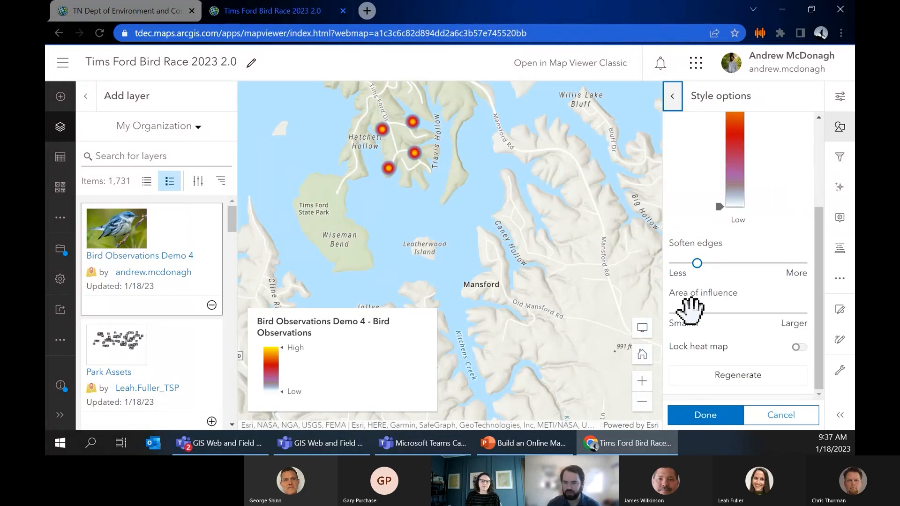
left_click_drag(691, 313, 739, 313)
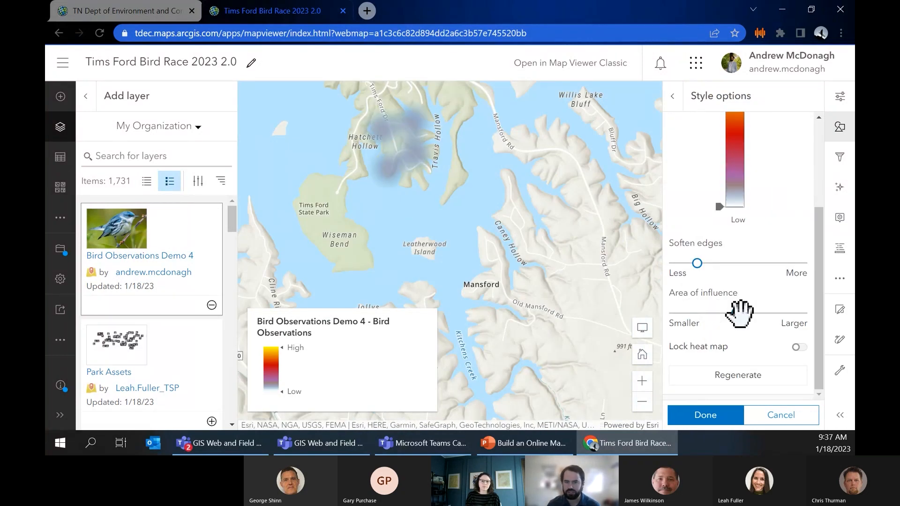
- Try the heat map with the least edge softening, inspect the points, and raise the softening again to about a fifth of the range
left_click_drag(697, 263, 647, 260)
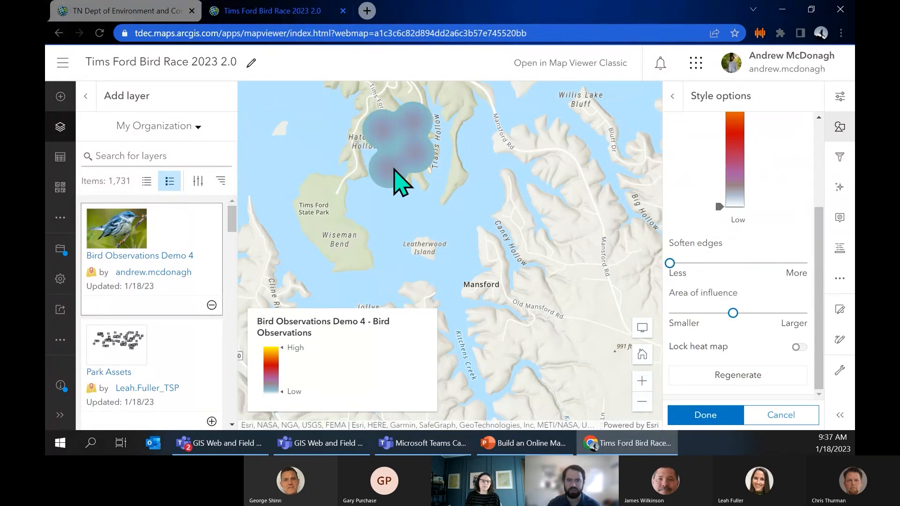
left_click_drag(355, 137, 337, 147)
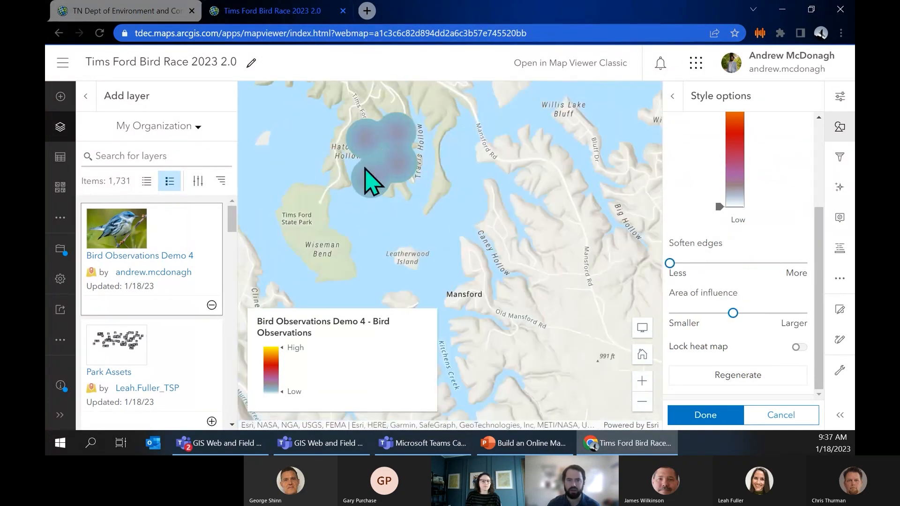
scroll(337, 149, "up", 2)
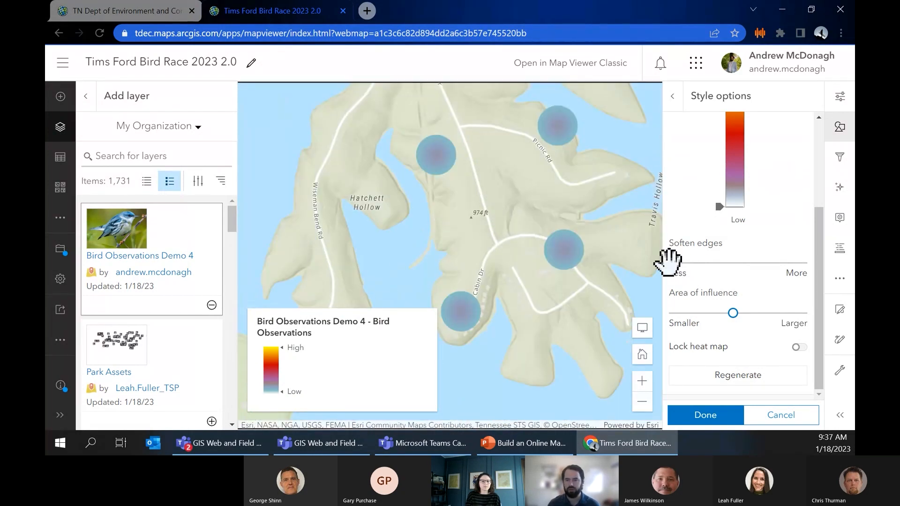
left_click_drag(668, 263, 697, 263)
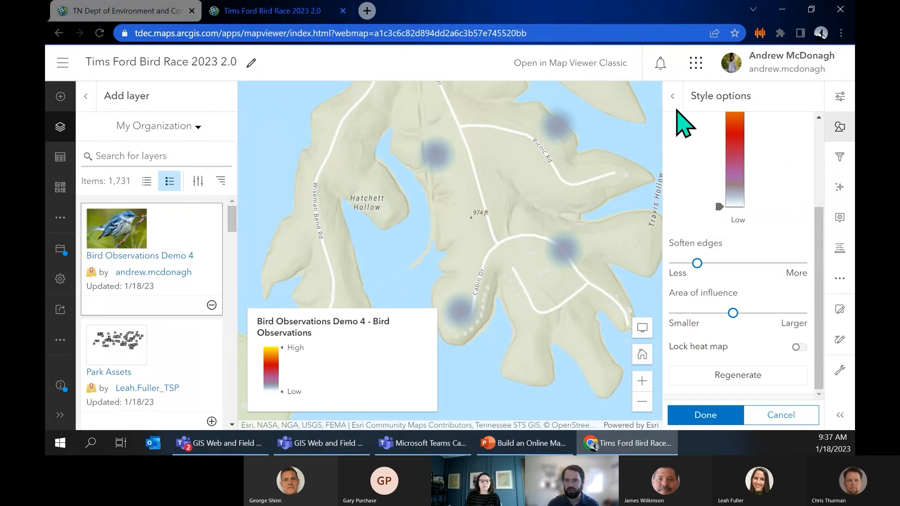
left_click(673, 97)
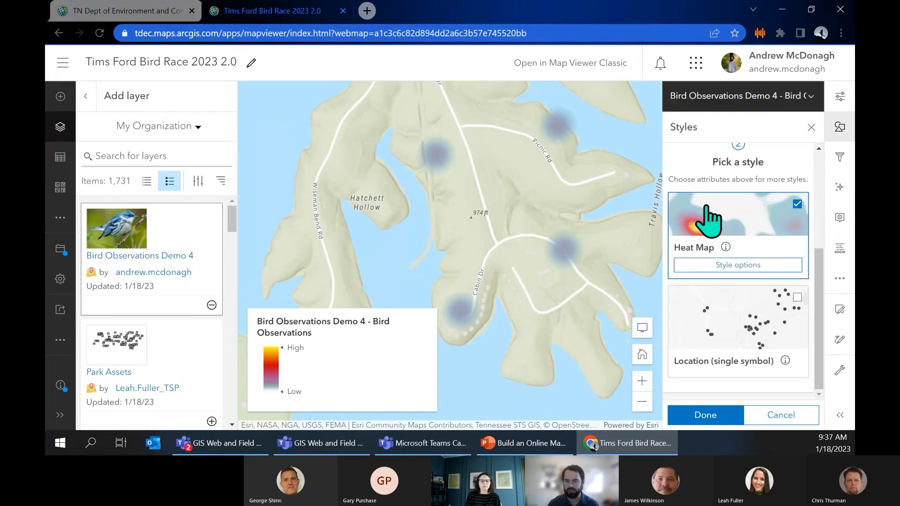
- Switch the bird observations to the Location (single symbol) style and set the symbol's fill color to yellow-orange
left_click(729, 359)
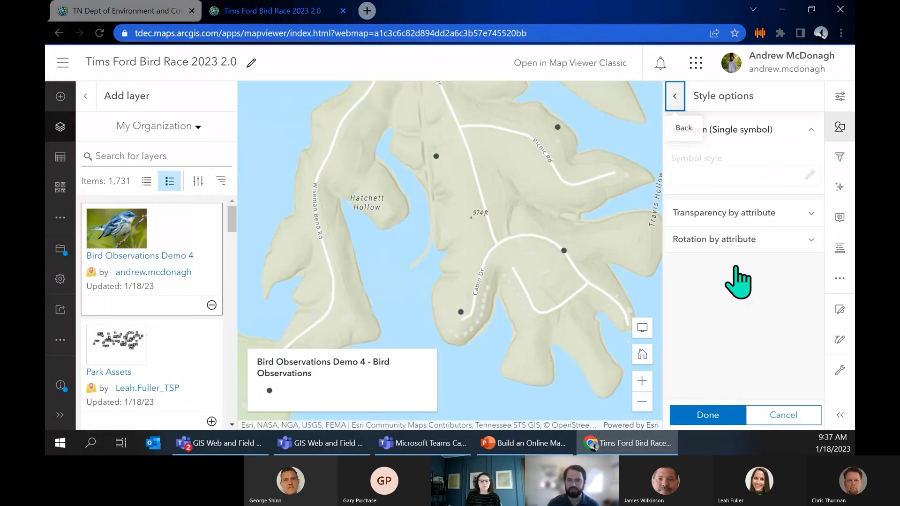
left_click(734, 178)
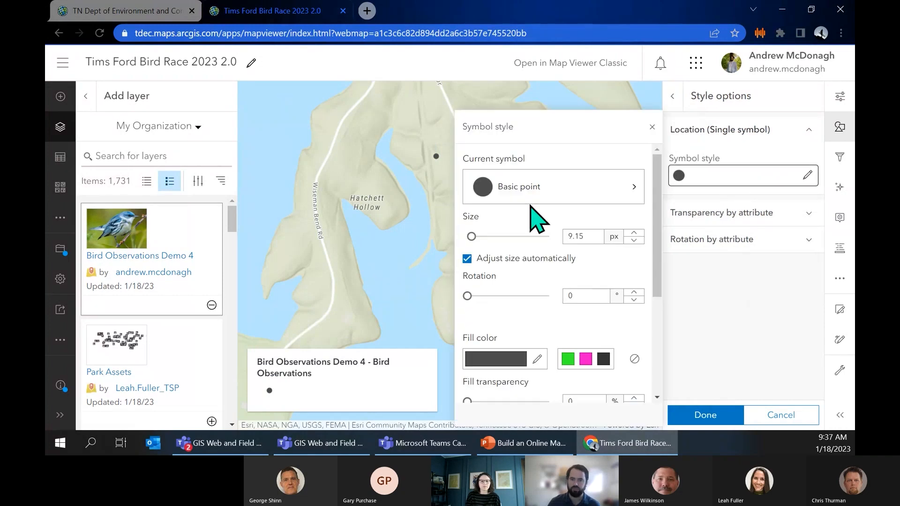
left_click(536, 359)
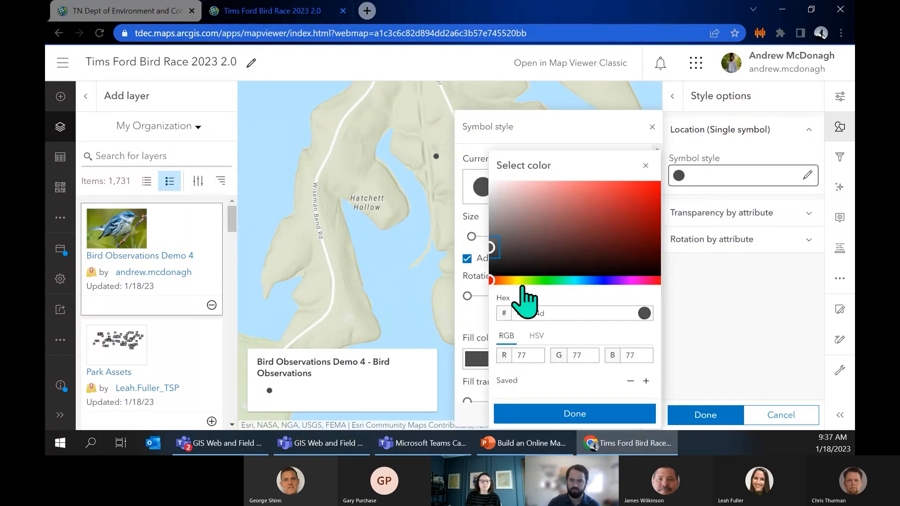
left_click(507, 281)
left_click(633, 186)
left_click(574, 413)
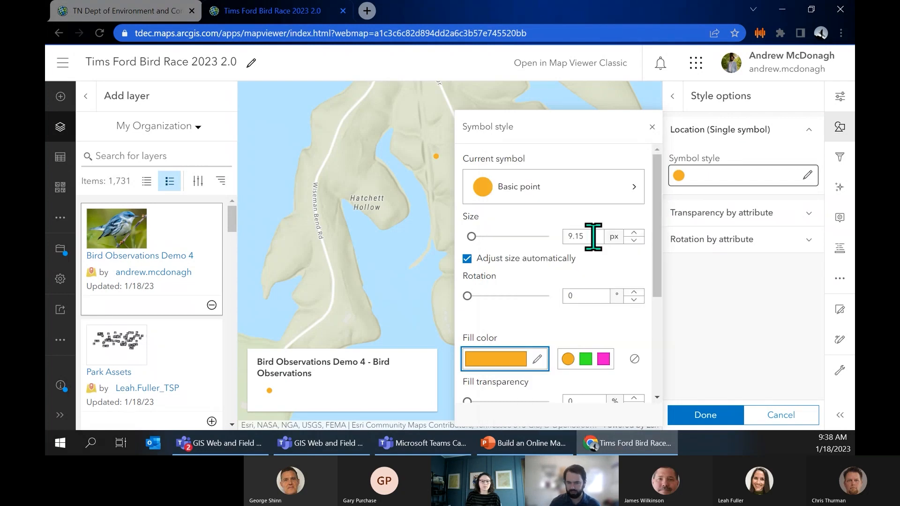
- Enlarge the bird observation symbol to about 29 px and finish styling the layer
left_click_drag(471, 236, 480, 236)
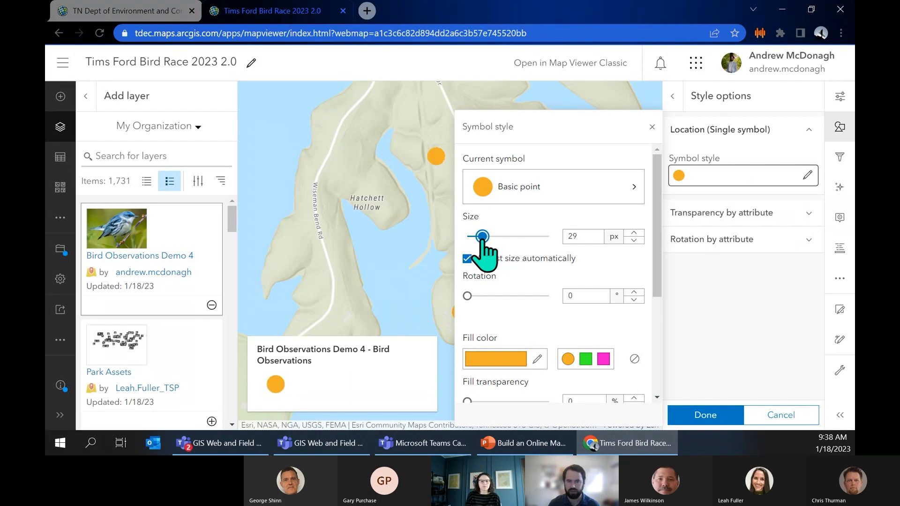
left_click(707, 414)
left_click(707, 414)
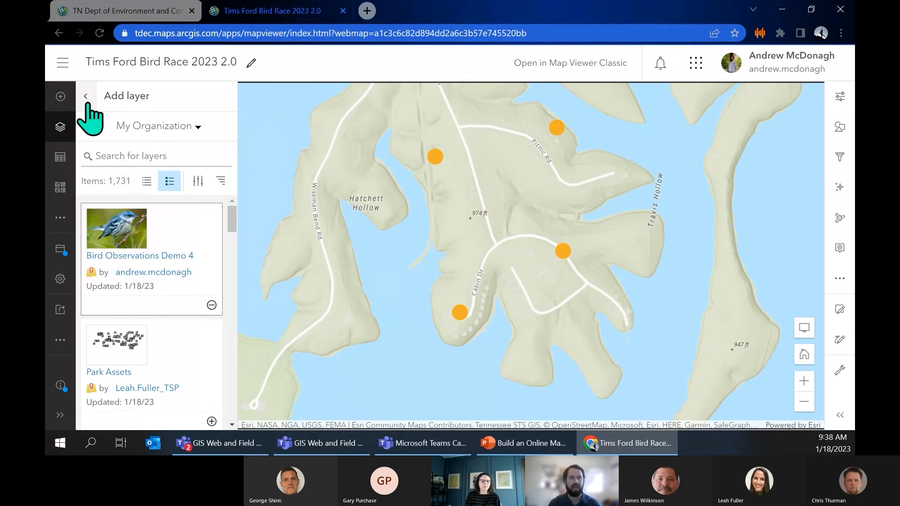
- Search the organization's layers for "park assets" and add the Park Assets layer to the map
left_click(159, 155)
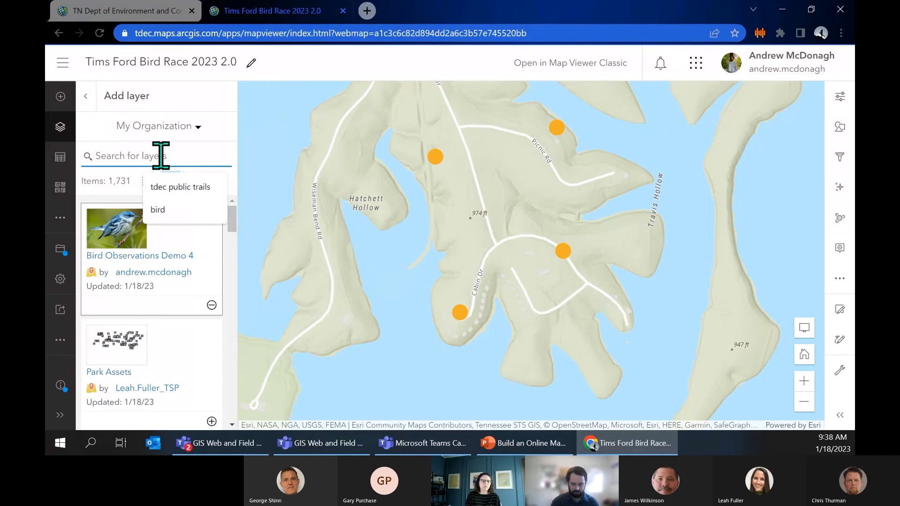
type("park assets")
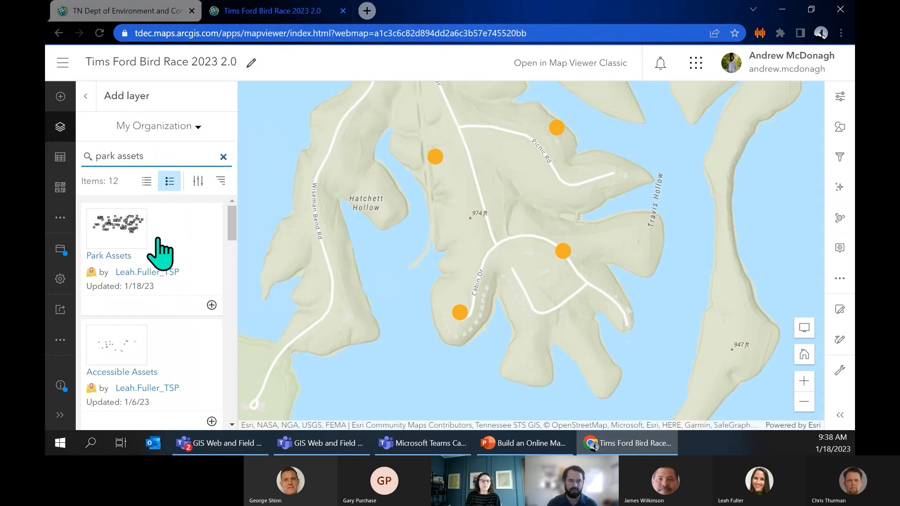
left_click(211, 305)
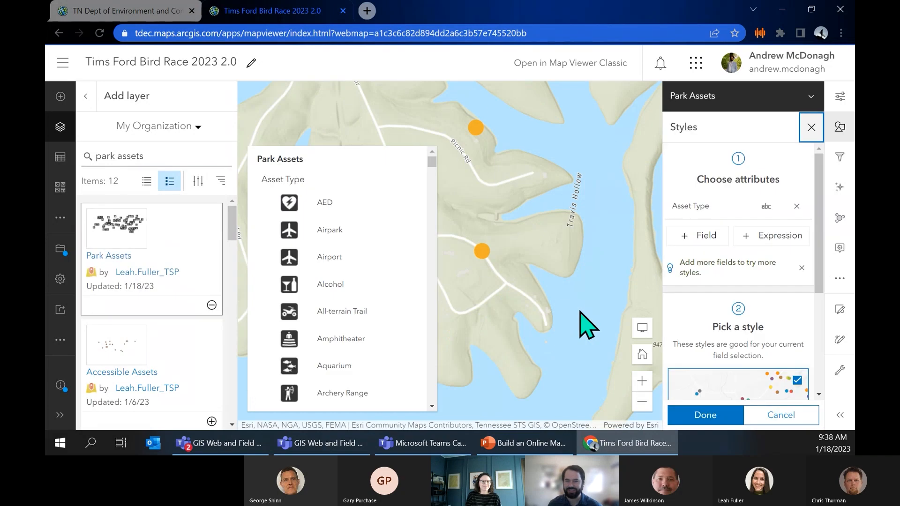
- Close the Park Assets styling and examine how the assets are distributed across the state and around Tims Ford State Park
left_click(726, 404)
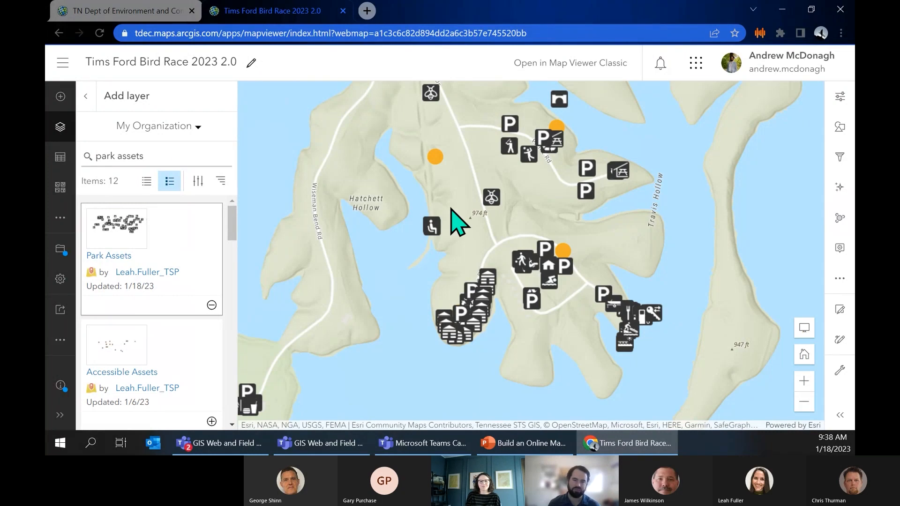
scroll(451, 209, "down", 1)
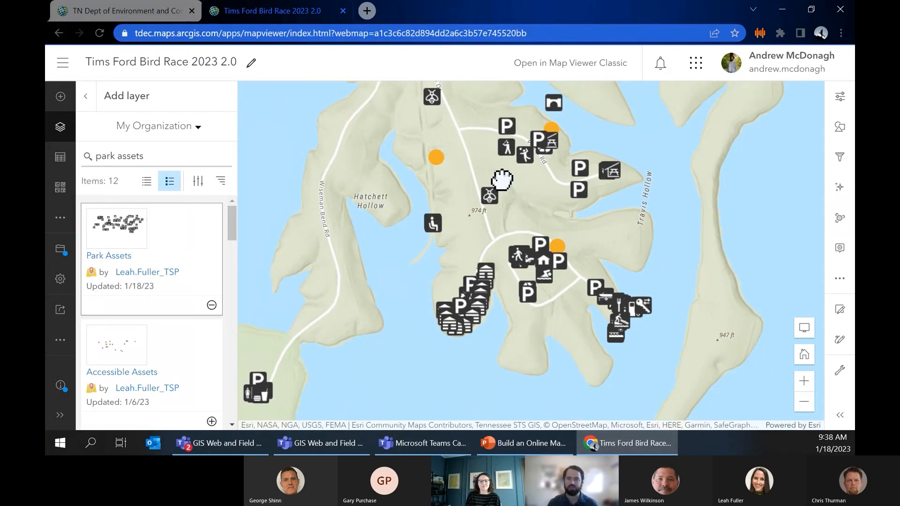
scroll(501, 179, "down", 6)
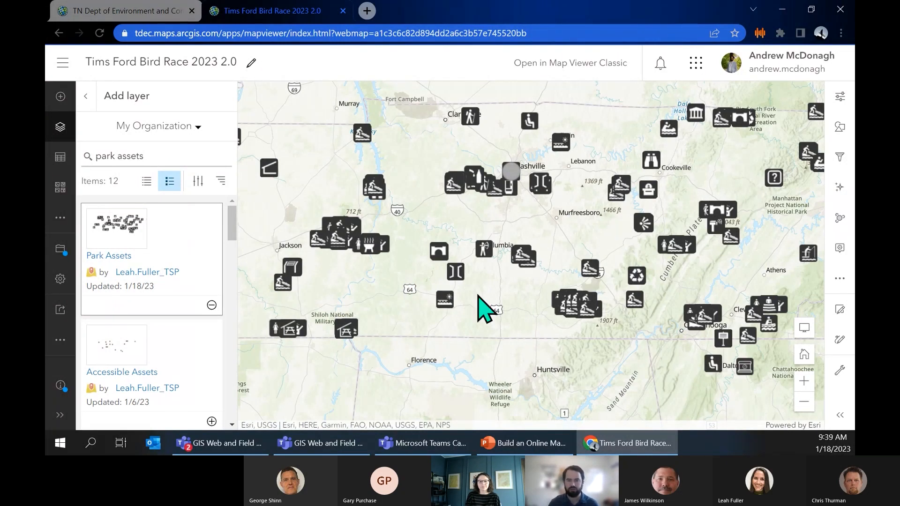
scroll(568, 305, "up", 5)
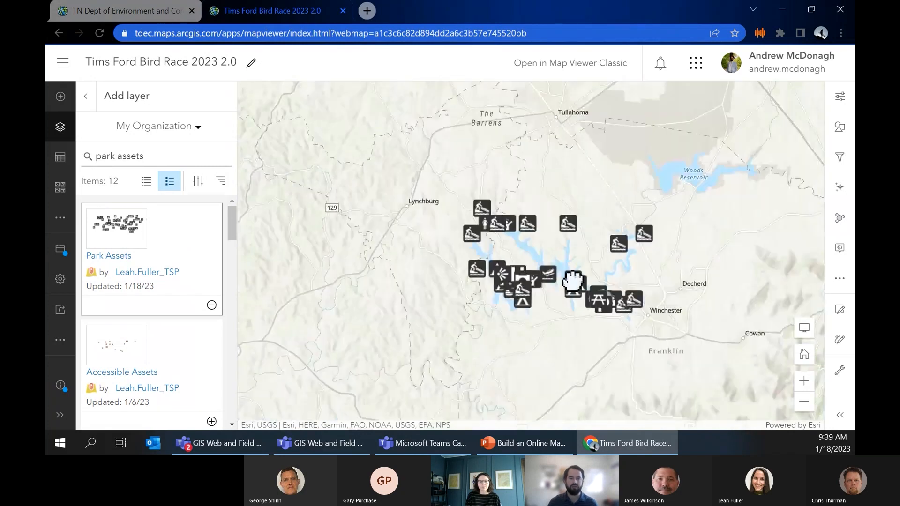
scroll(335, 215, "up", 1)
left_click_drag(349, 209, 385, 245)
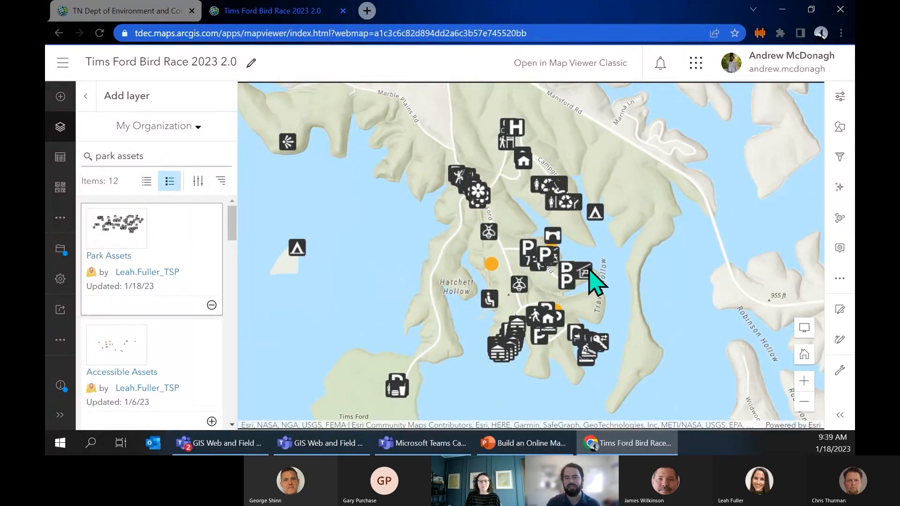
scroll(567, 368, "up", 2)
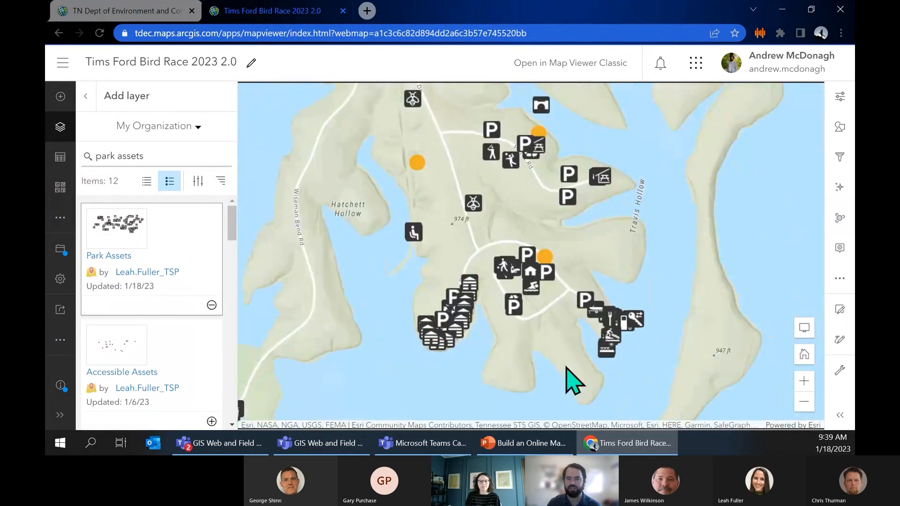
scroll(562, 342, "down", 1)
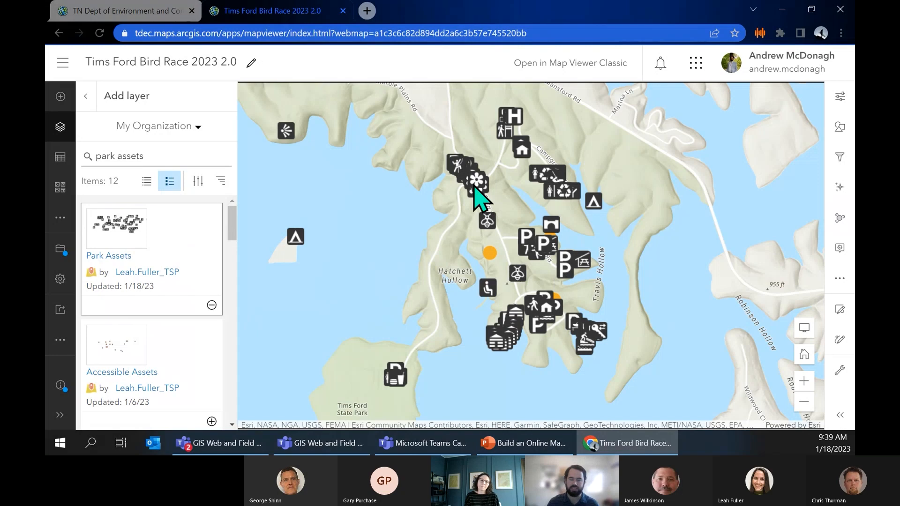
- Start a filter on the Park Assets layer with an expression based on the Asset Type field
left_click(839, 161)
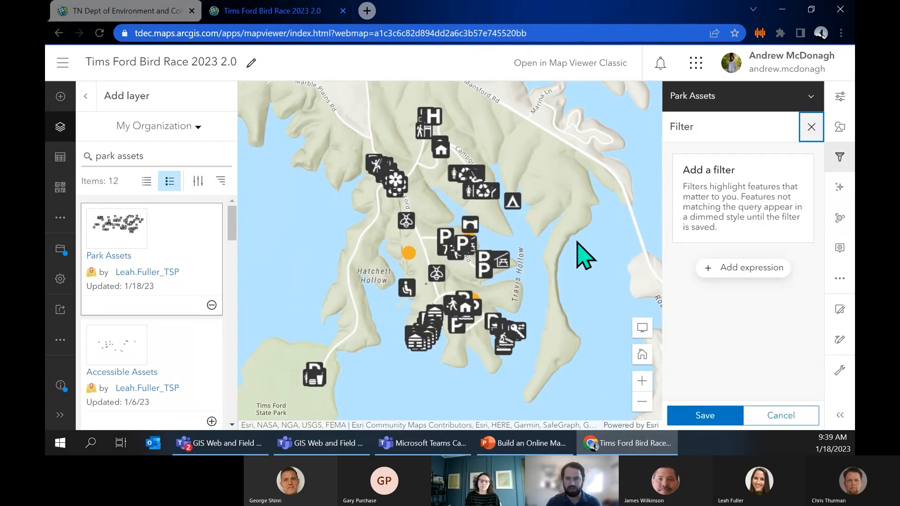
left_click(86, 96)
left_click(134, 140)
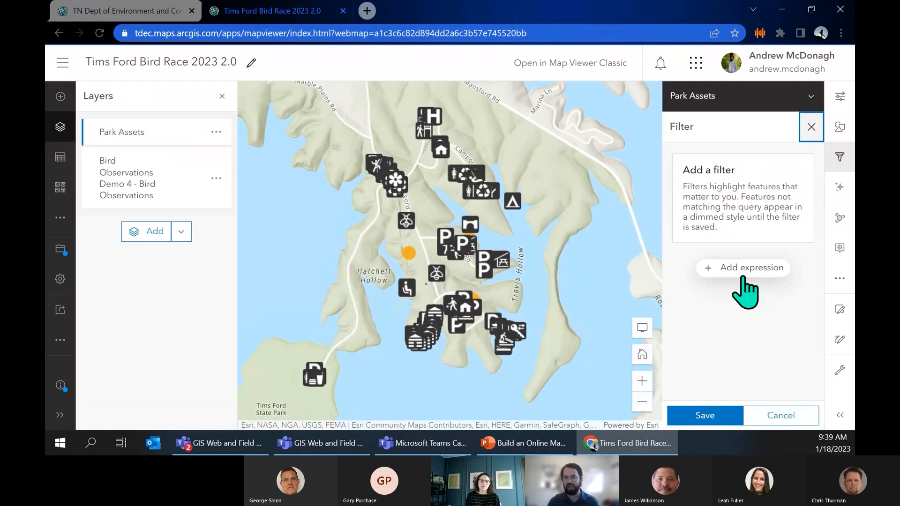
left_click(743, 267)
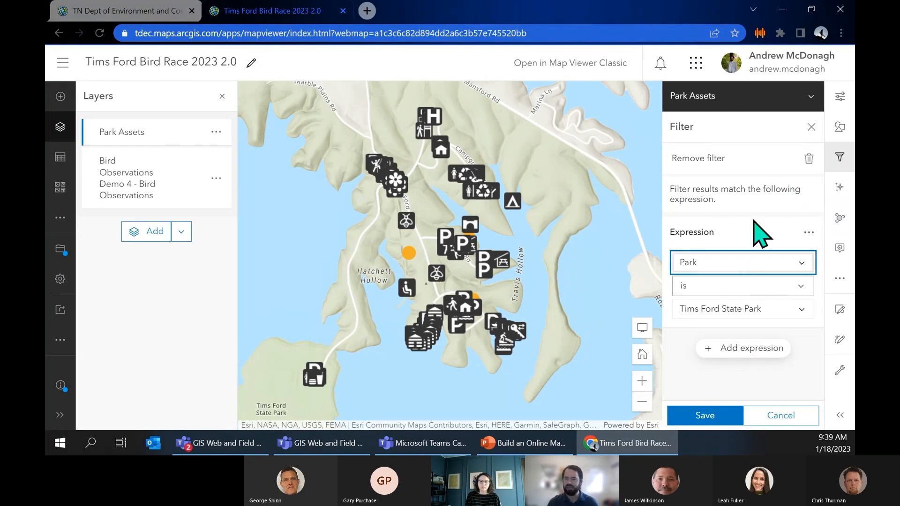
left_click(731, 267)
left_click(728, 273)
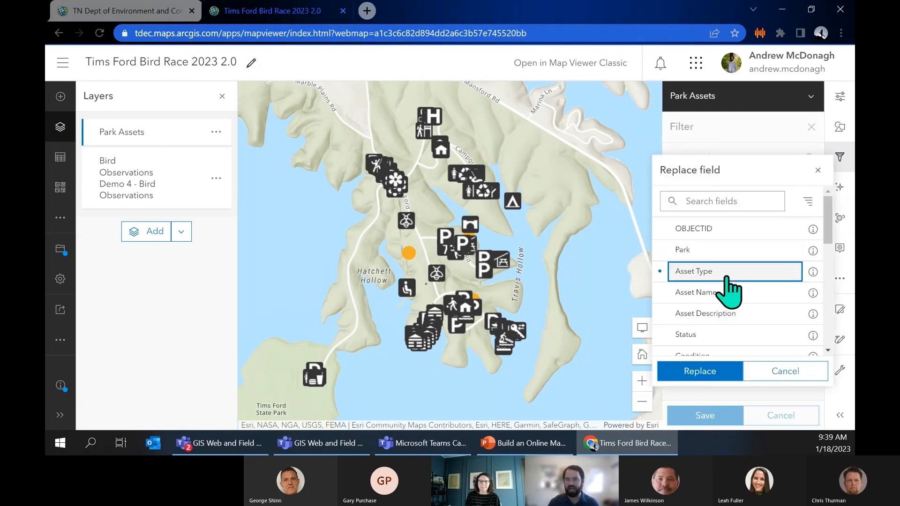
left_click(738, 371)
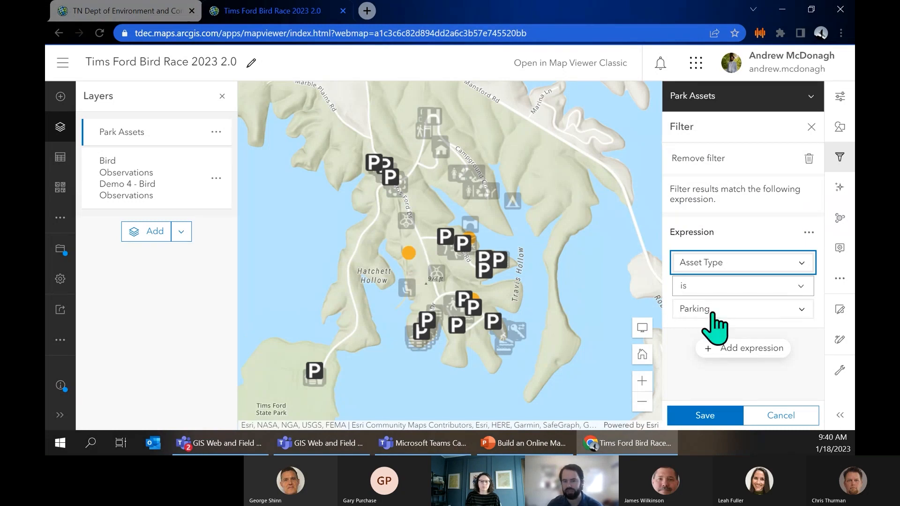
- Set the Asset Type filter condition to "includes" and add Visitor Center as a value
left_click(751, 292)
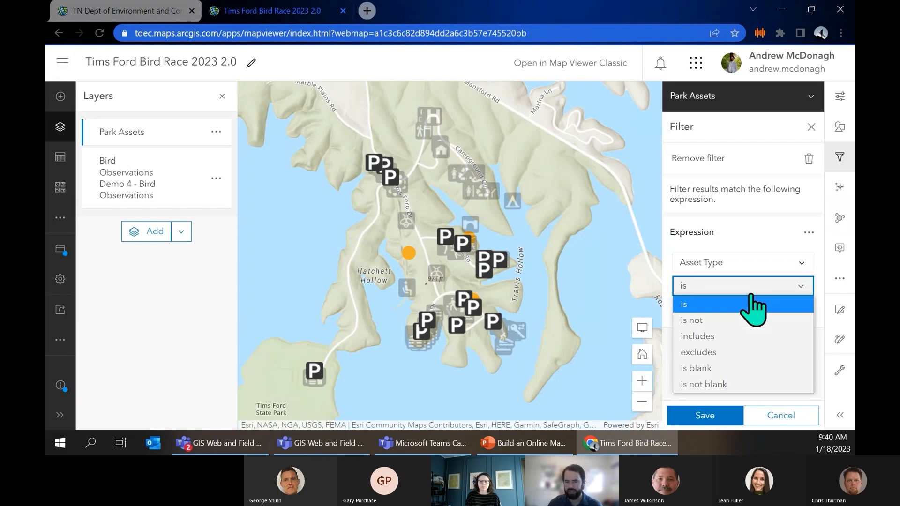
left_click(748, 336)
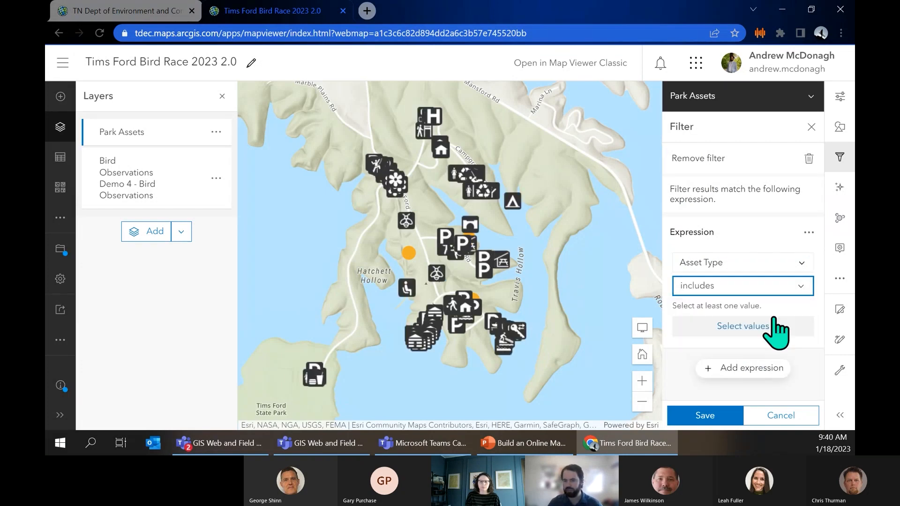
left_click(772, 321)
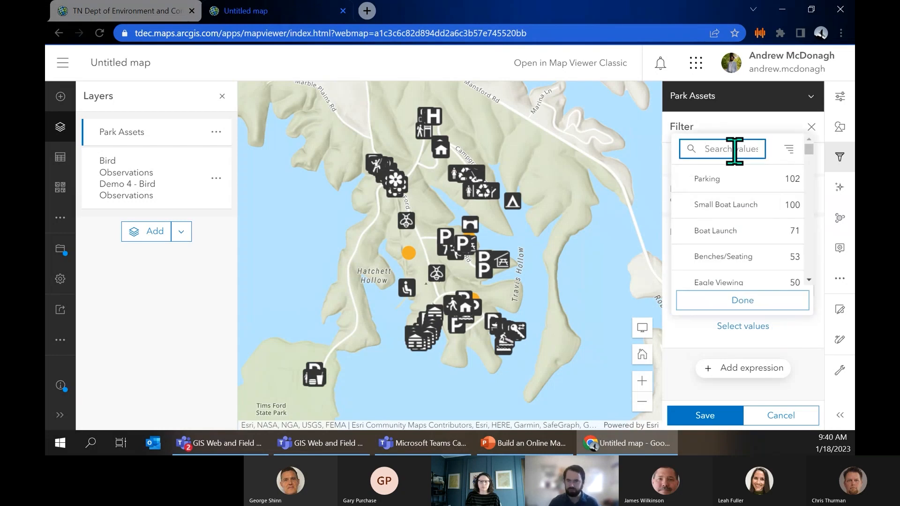
type("visitor")
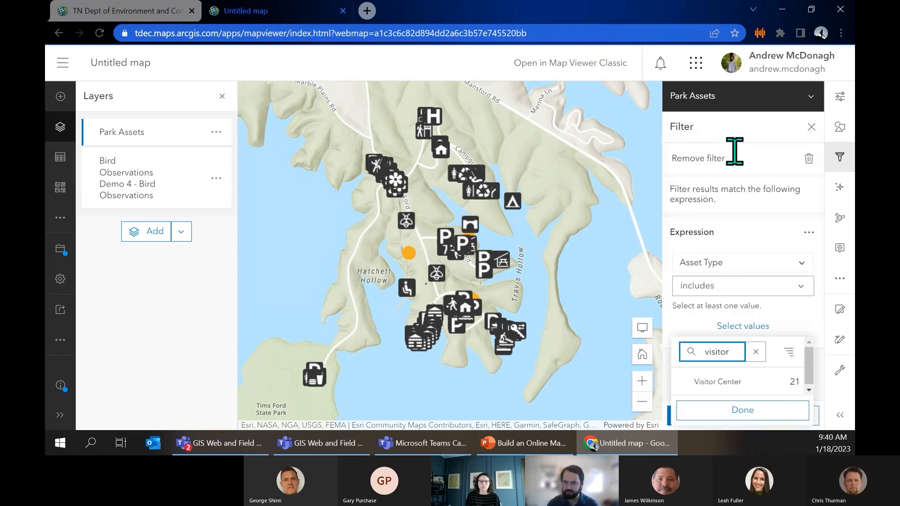
left_click(752, 388)
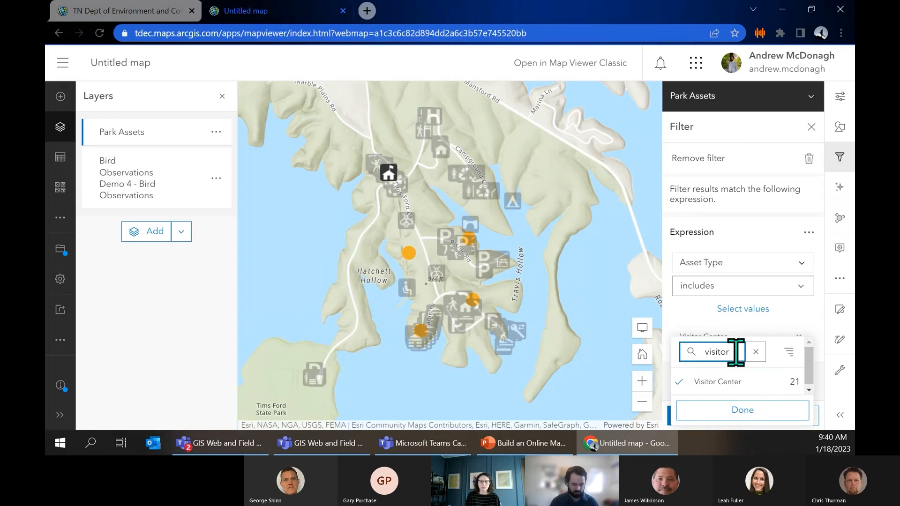
- Search the filter values for "trail" and add Trailhead and Trailhead Information to the Asset Type expression
key("BackSpace")
key("BackSpace")
key("BackSpace")
key("BackSpace")
key("BackSpace")
key("BackSpace")
key("BackSpace")
type("trail")
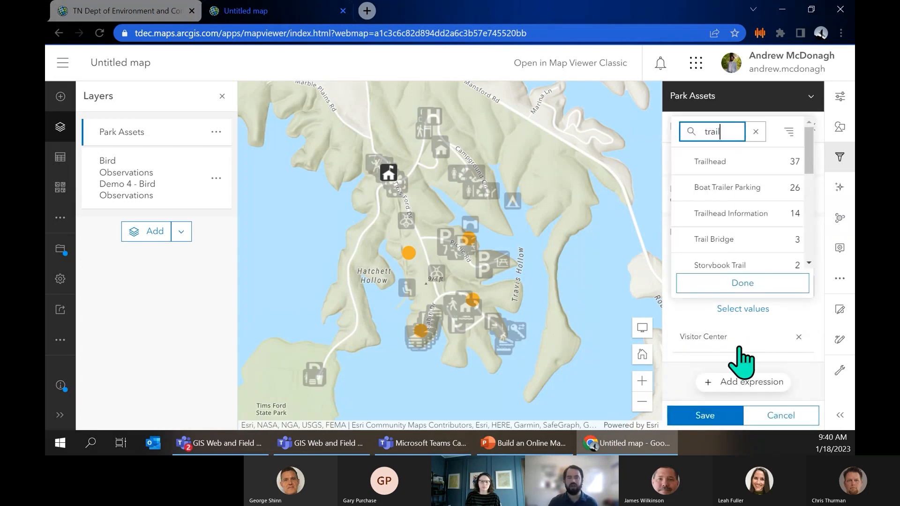
left_click(771, 168)
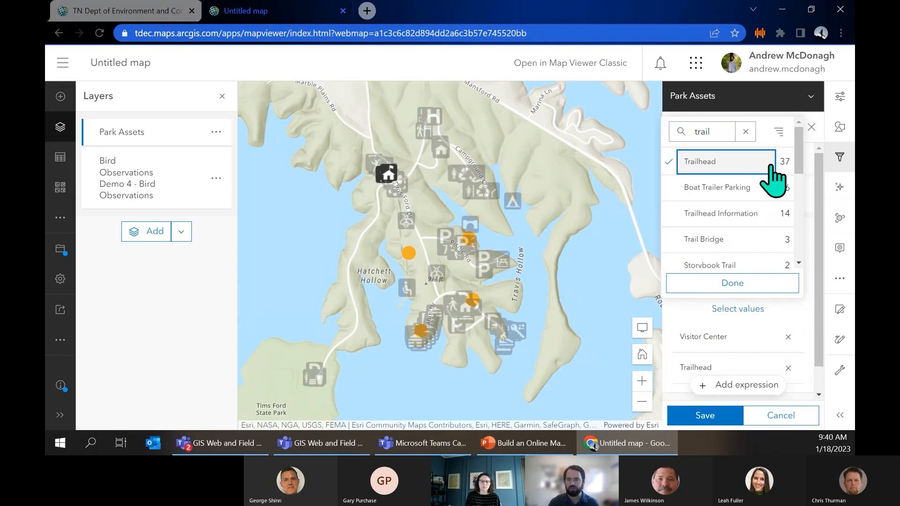
left_click(753, 213)
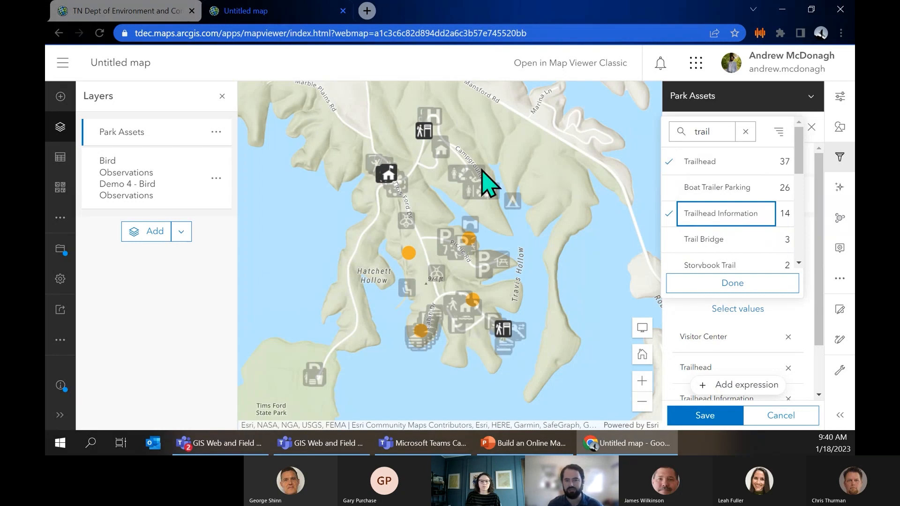
left_click(608, 120)
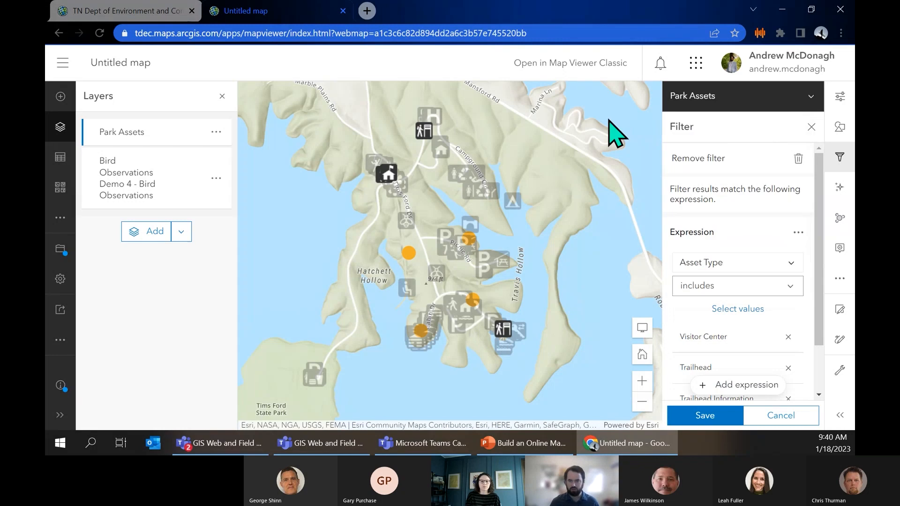
- Search the filter values for "basket" and add Basketball to the Asset Type expression
left_click(738, 310)
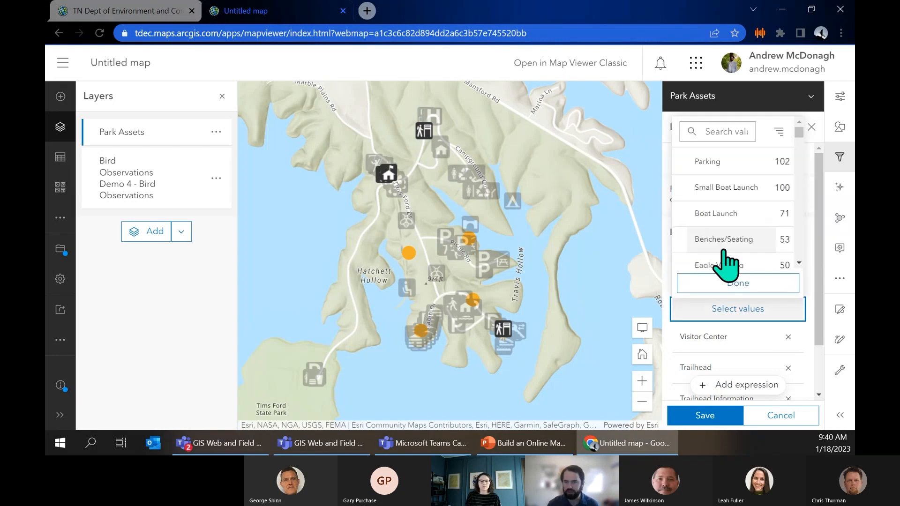
left_click(711, 136)
type("basket")
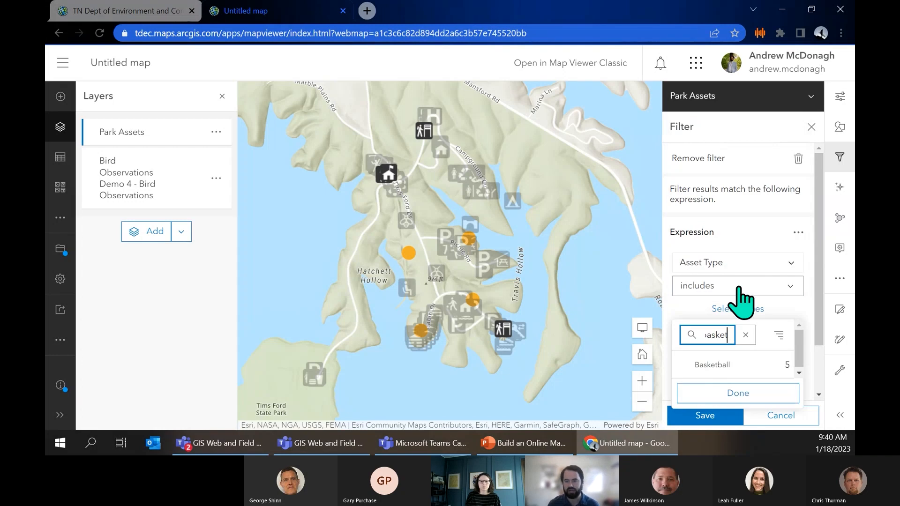
left_click(721, 365)
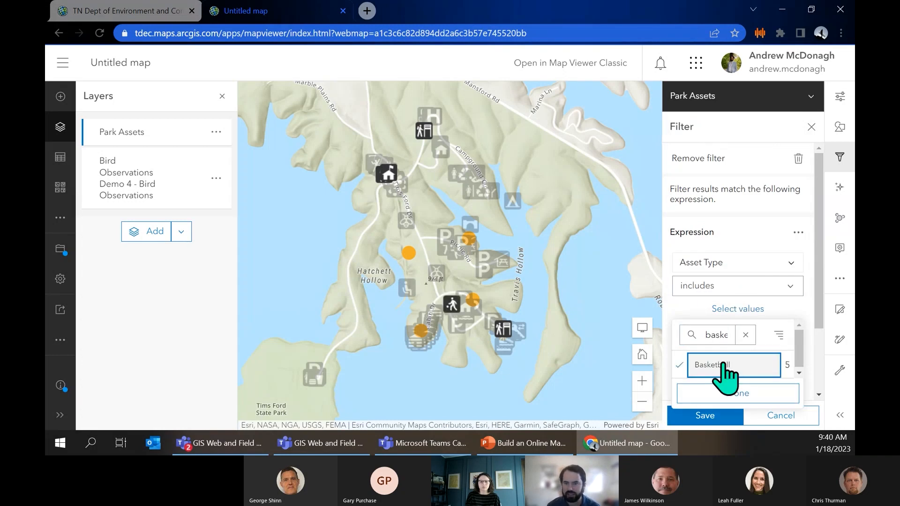
left_click(717, 135)
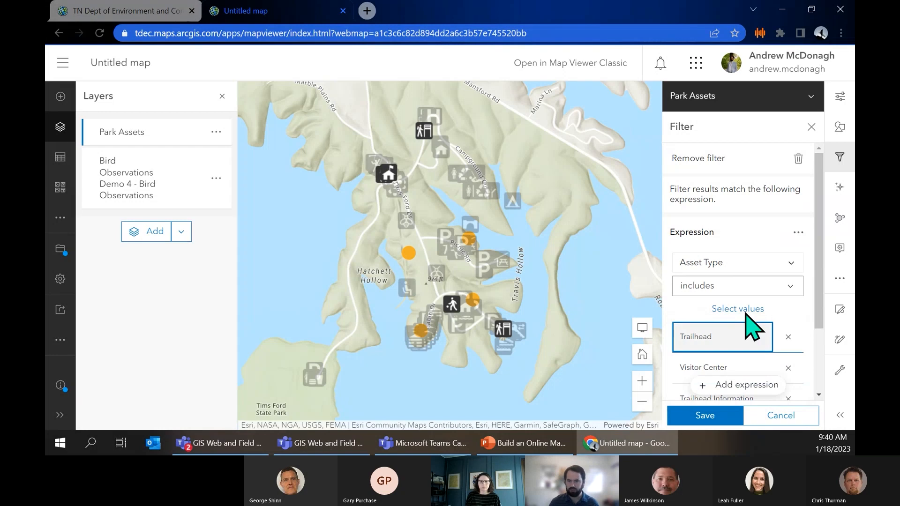
- Find the "picnic" values, add Picnic Shelter to the Asset Type expression, and save the Park Assets filter
left_click(745, 311)
type("pic")
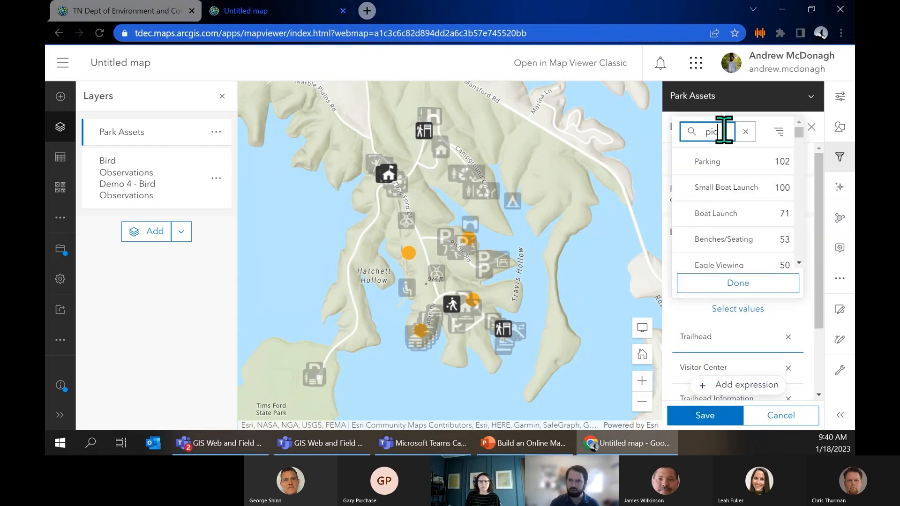
type("nic")
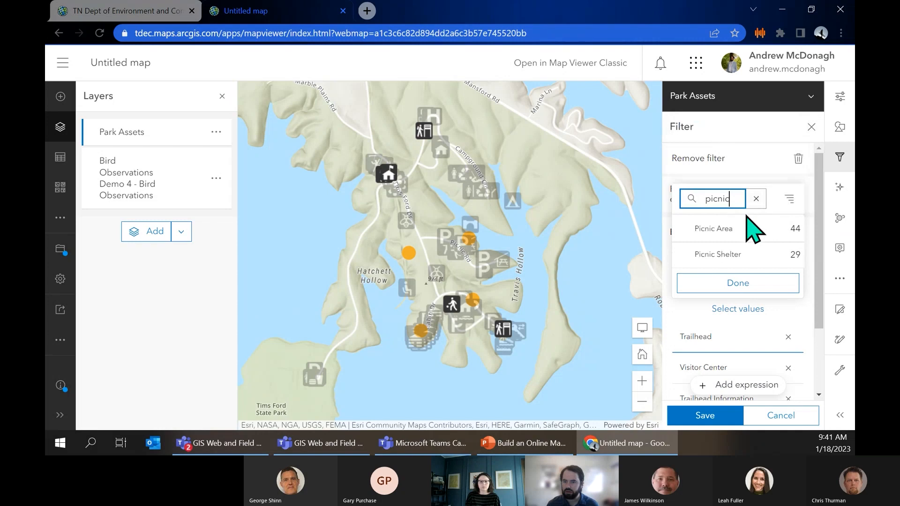
left_click(744, 253)
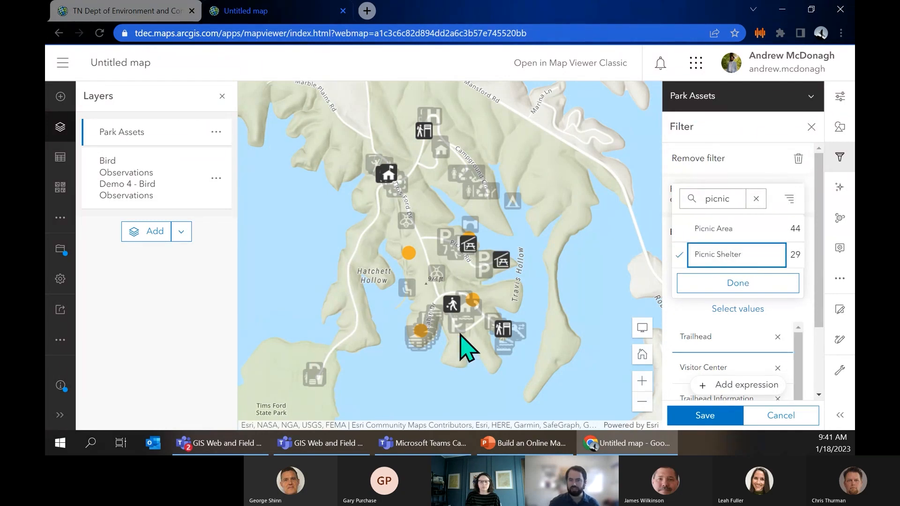
left_click(705, 415)
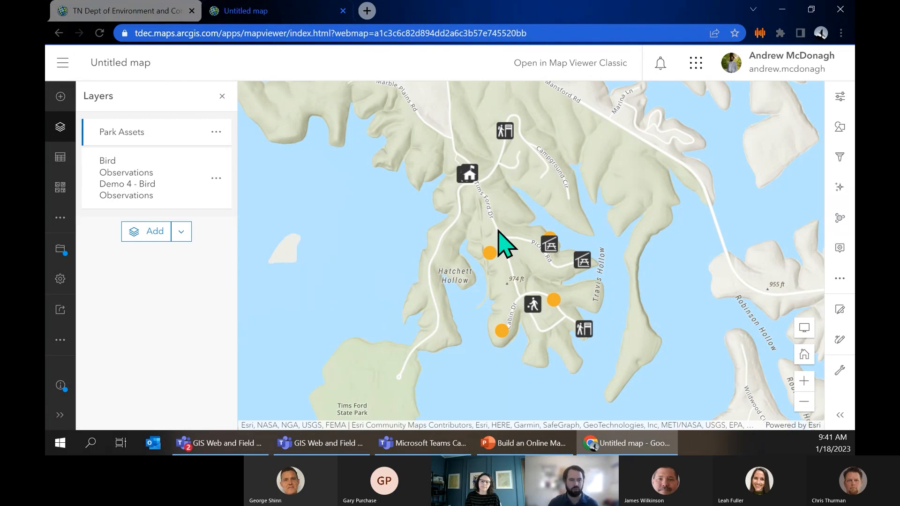
- Search the organization's layers for "tdec public trails" and add the TDEC Public Trails layer to the map
left_click(141, 231)
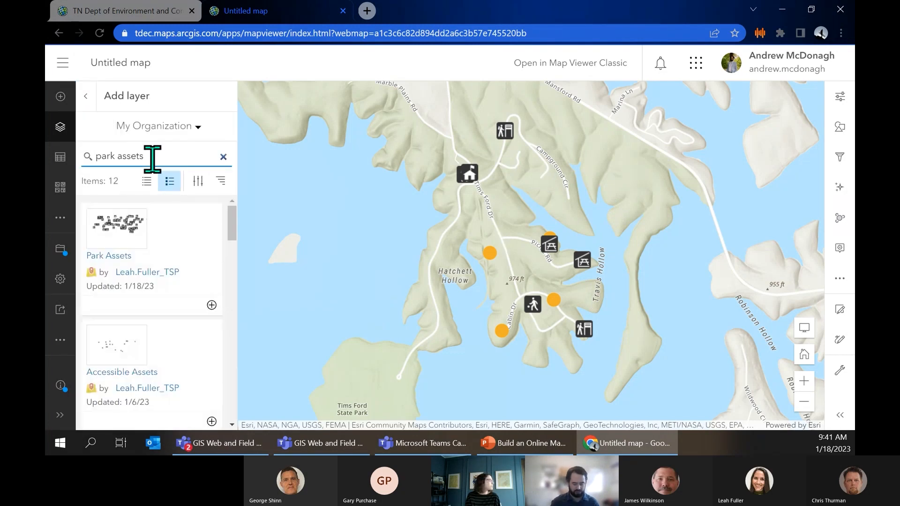
triple_click(153, 160)
type("tdec public trails")
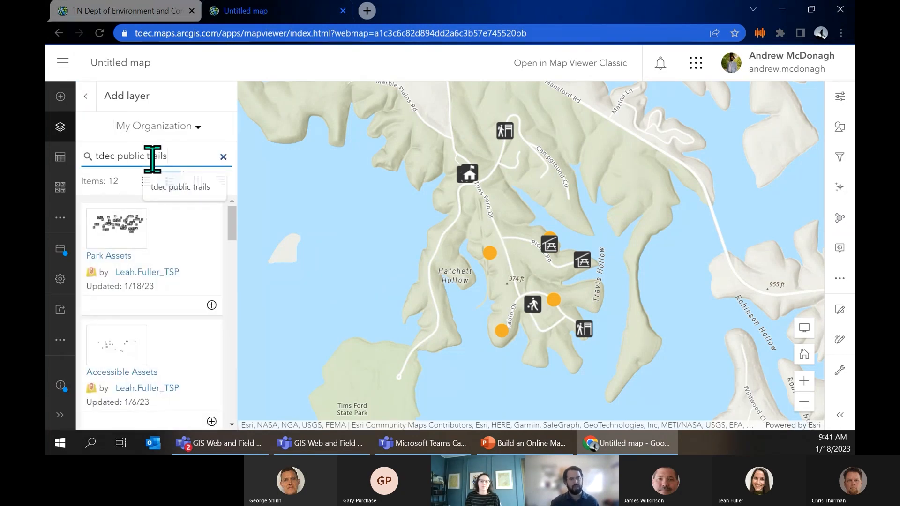
key("Return")
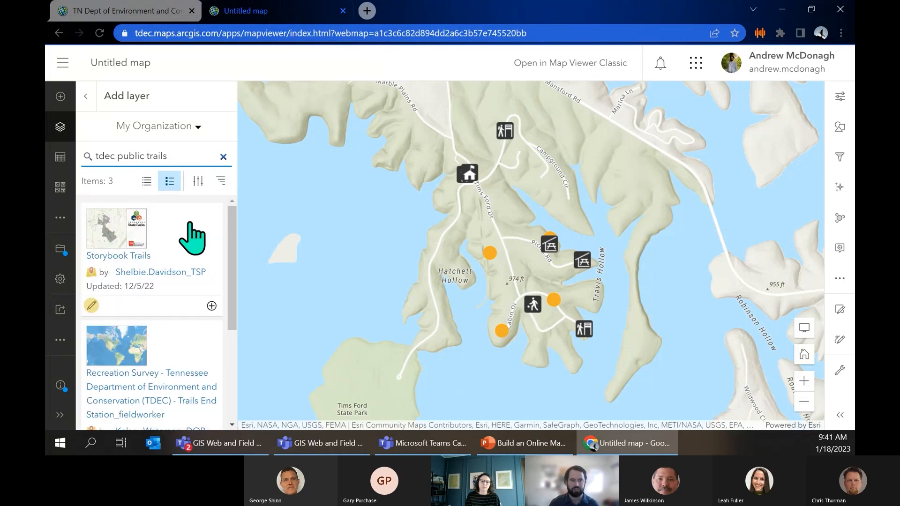
left_click_drag(233, 279, 201, 381)
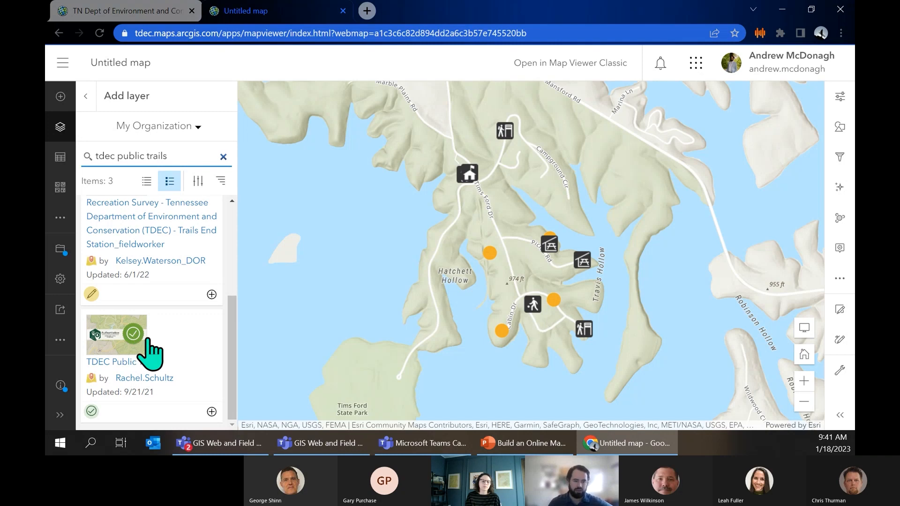
left_click(211, 411)
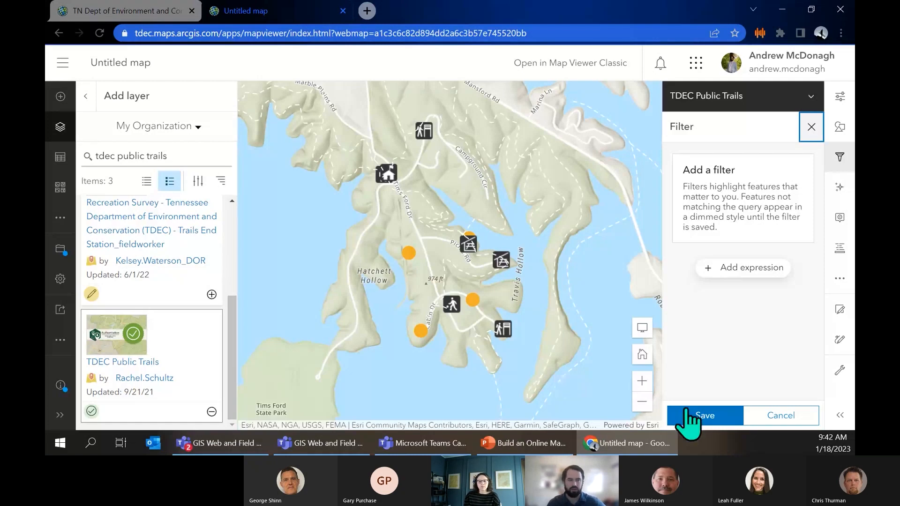
left_click(85, 96)
left_click(222, 99)
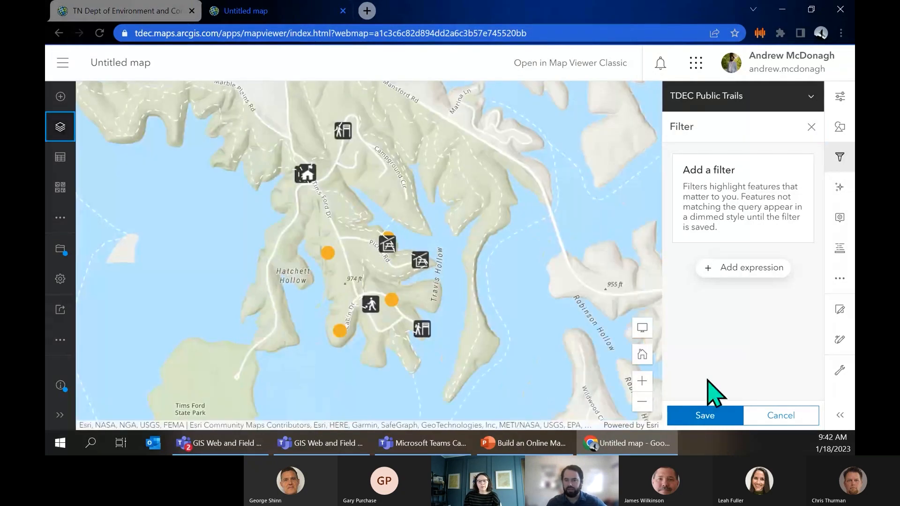
- Open the TDEC Public Trails styling and examine the trails drawn by Blaze Color around Fall Creek Falls and Tims Ford State Parks
left_click(839, 127)
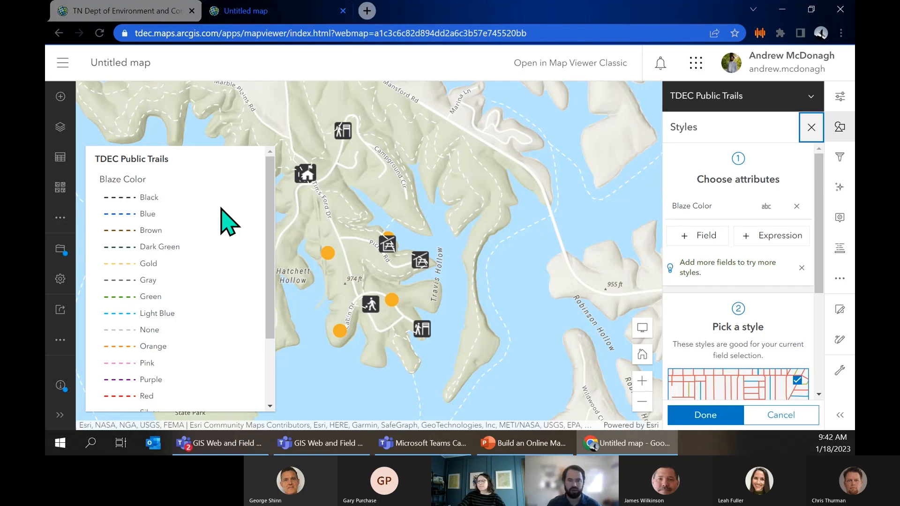
scroll(313, 357, "down", 1)
scroll(313, 357, "down", 5)
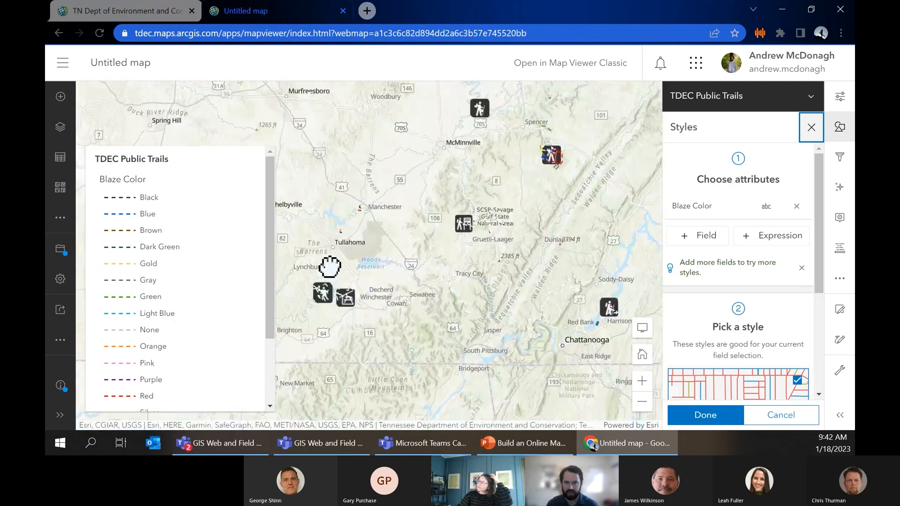
scroll(512, 257, "up", 2)
scroll(532, 115, "up", 1)
left_click_drag(532, 114, 536, 257)
scroll(536, 257, "up", 1)
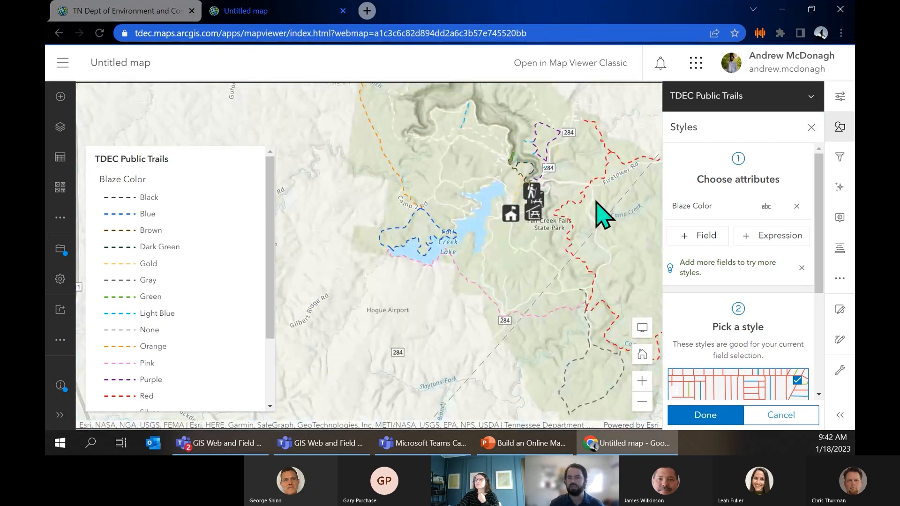
scroll(588, 145, "up", 1)
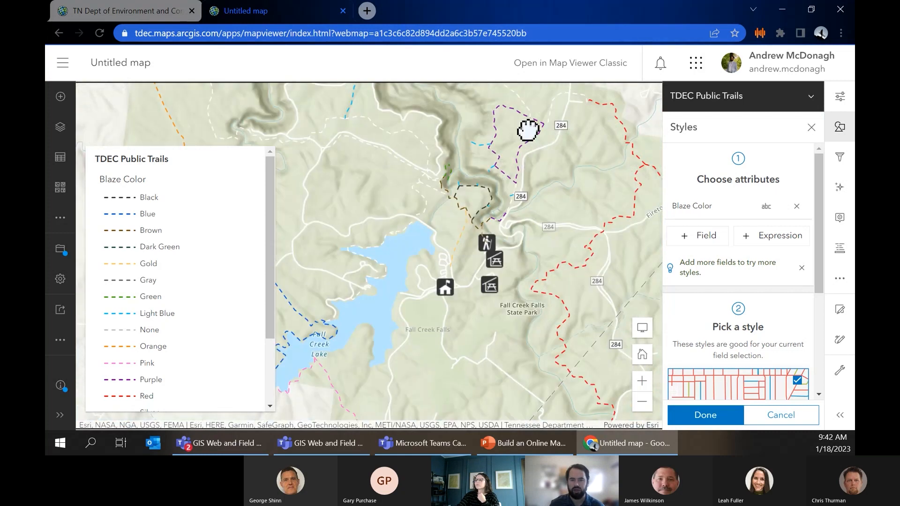
left_click_drag(528, 128, 538, 221)
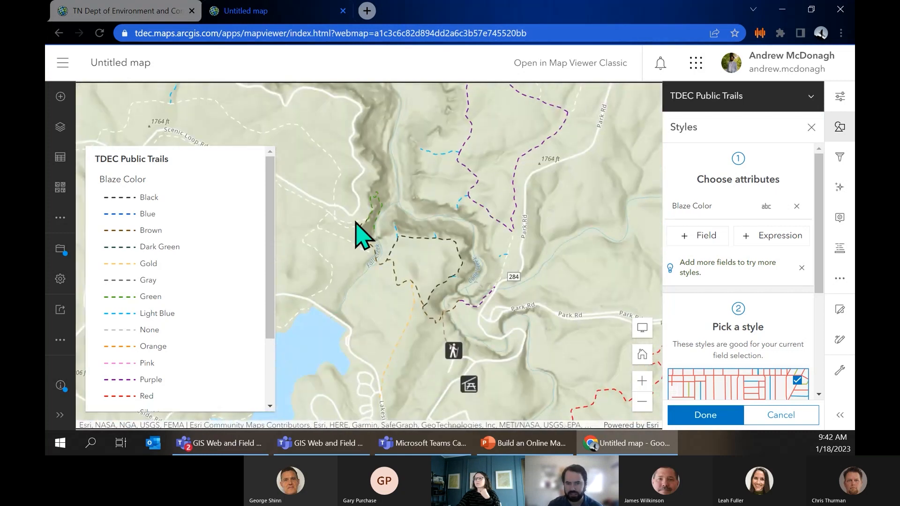
scroll(363, 205, "down", 1)
scroll(484, 142, "down", 1)
scroll(598, 138, "down", 2)
scroll(595, 141, "down", 2)
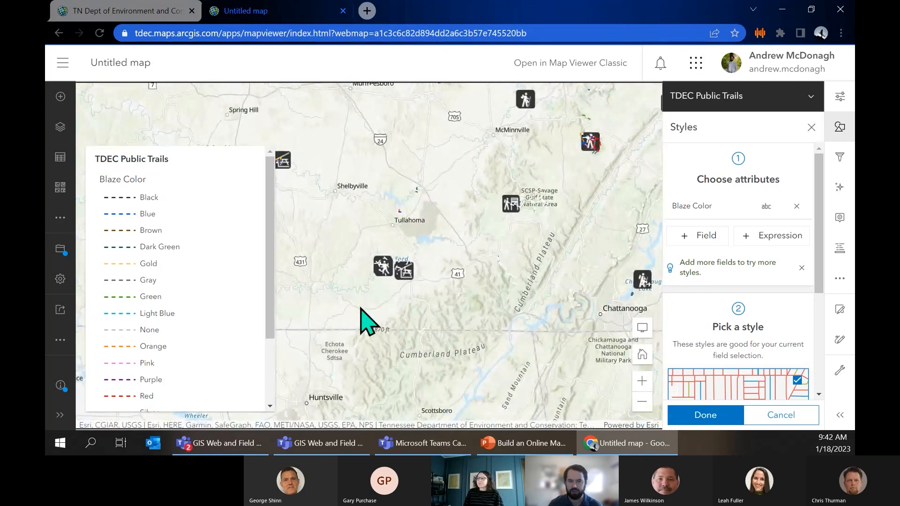
scroll(445, 231, "up", 3)
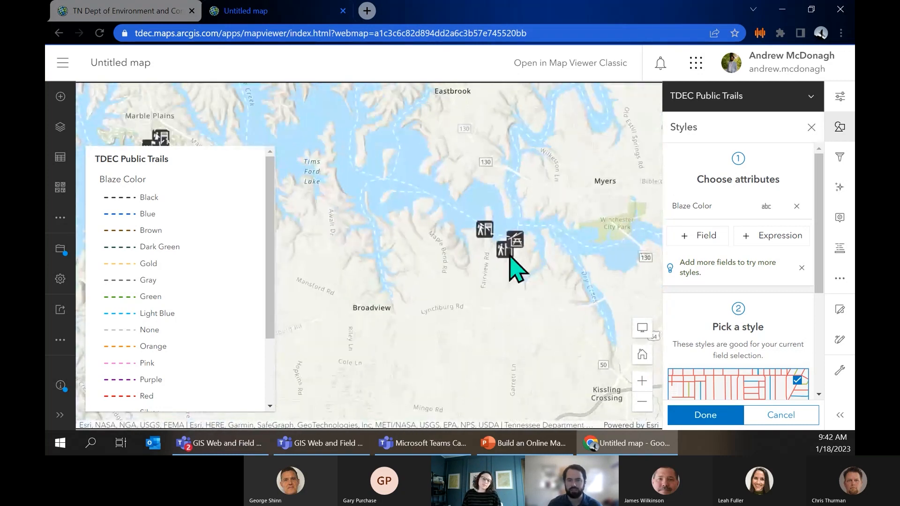
scroll(452, 197, "up", 4)
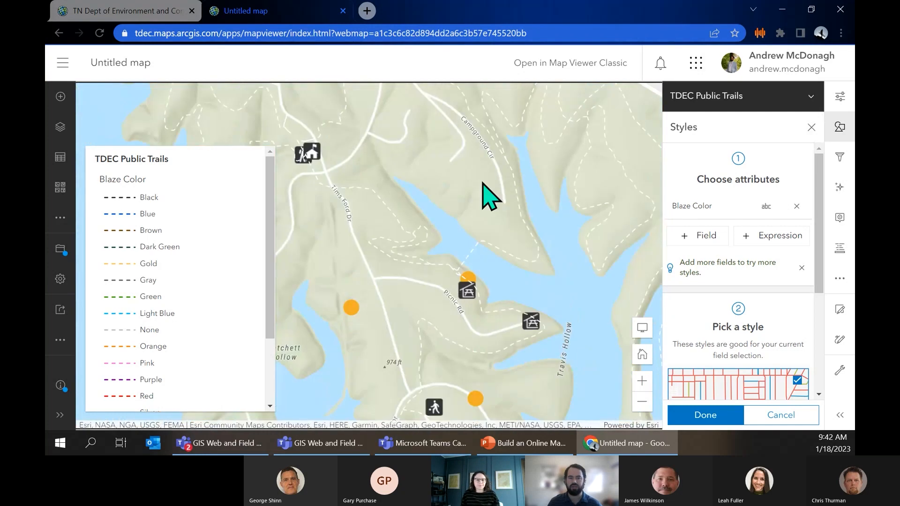
scroll(483, 183, "down", 1)
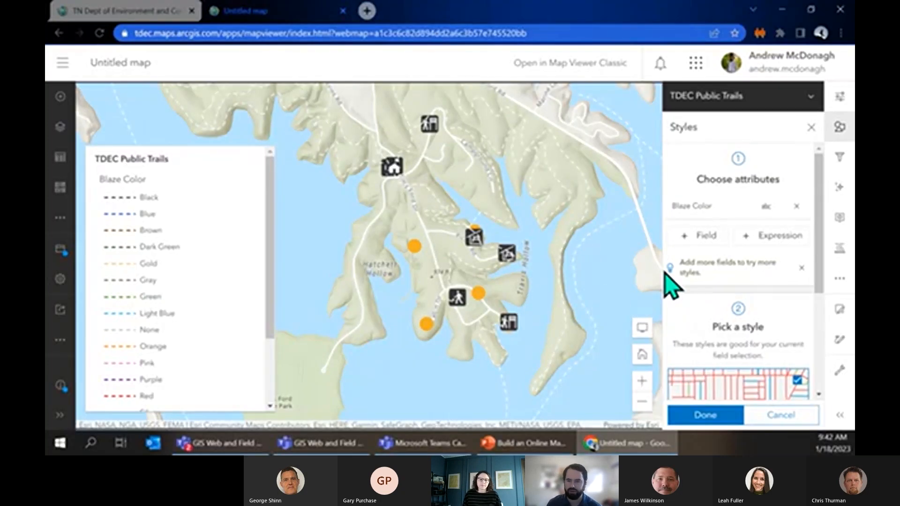
- Remove the Blaze Color attribute and change the trails' single symbol to the second vector symbol in the Dashed Line category
left_click(796, 207)
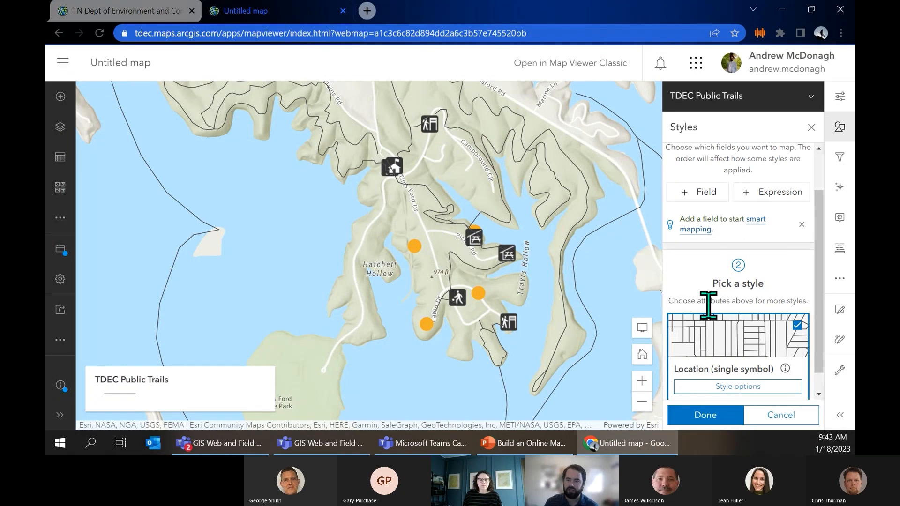
left_click(739, 387)
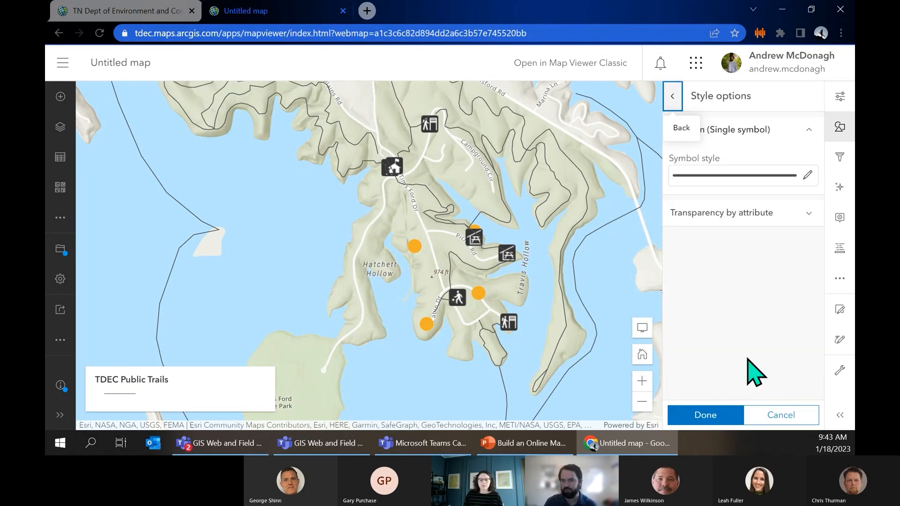
left_click(763, 177)
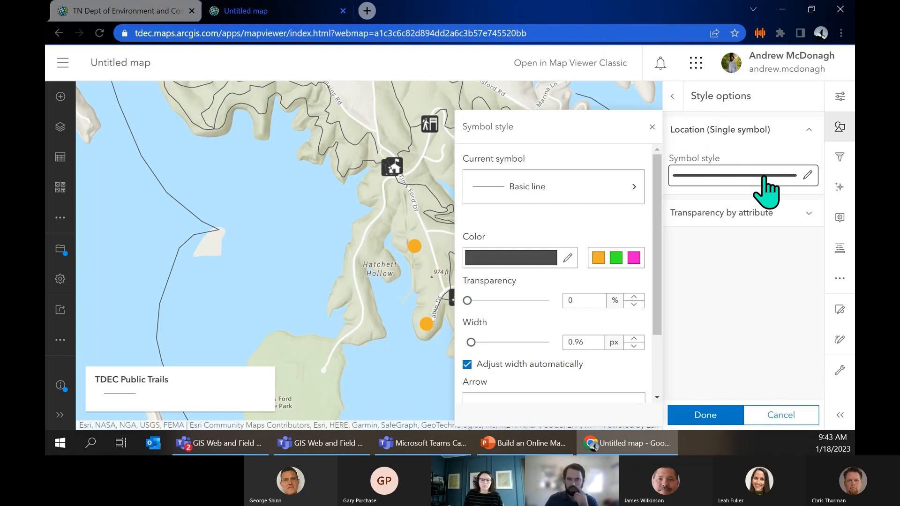
left_click(584, 185)
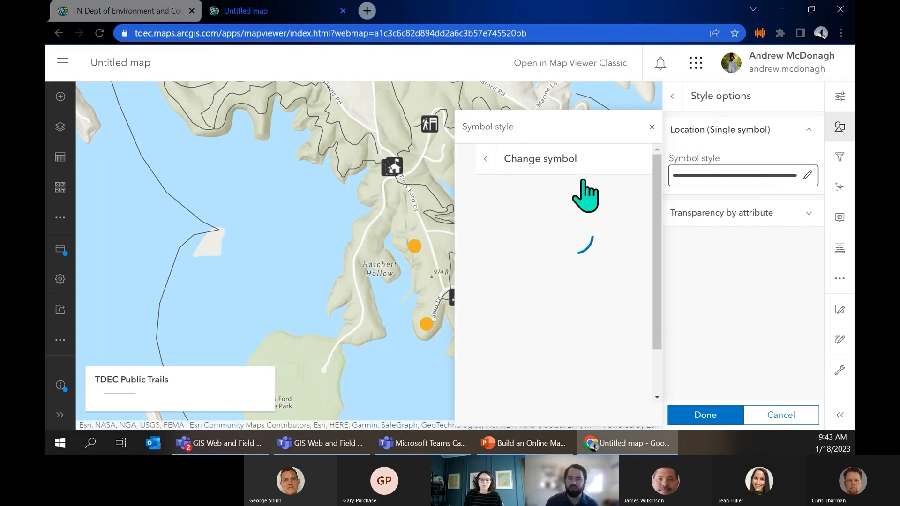
left_click(569, 211)
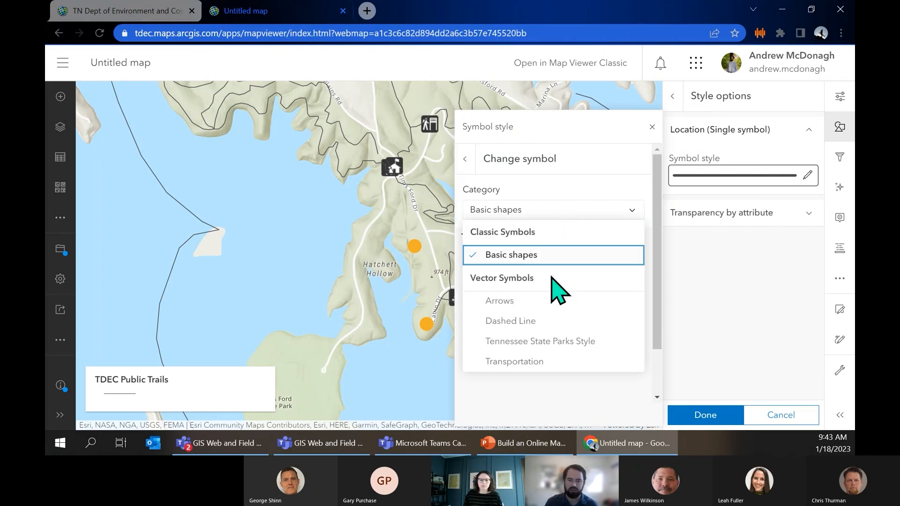
left_click(557, 321)
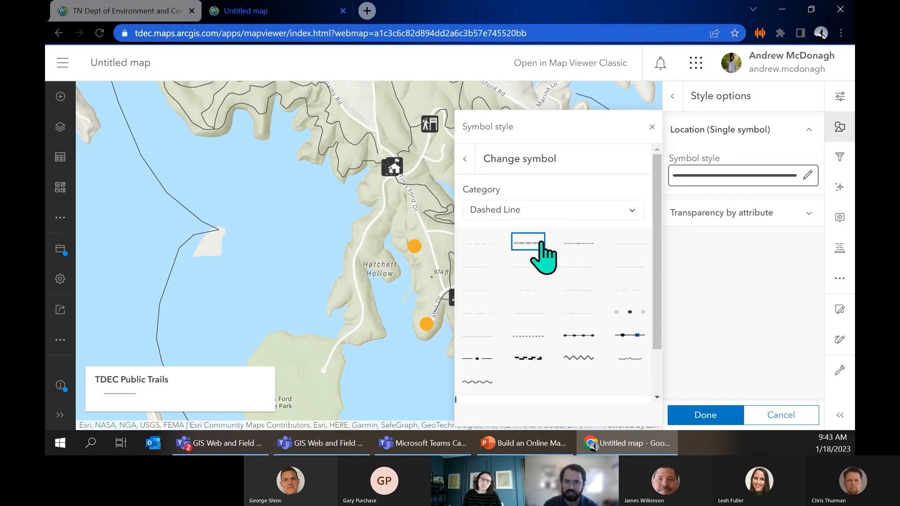
left_click(528, 242)
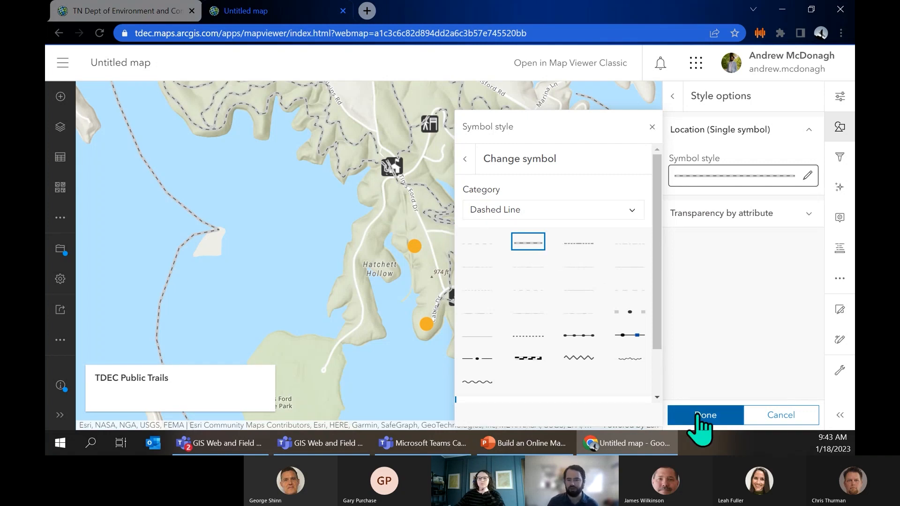
- Set the color of the trail symbol's light gray base stroke to mint green, hex a7fcd8
left_click(465, 159)
scroll(576, 295, "down", 2)
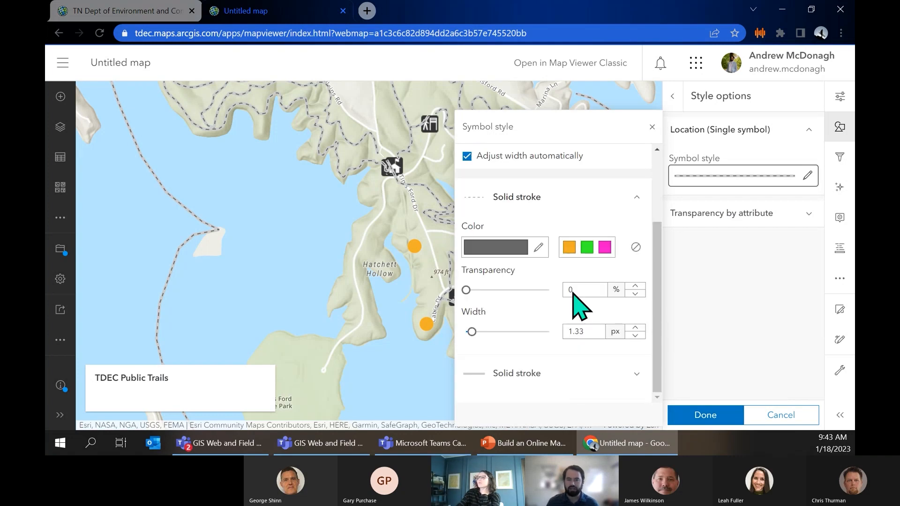
left_click(566, 379)
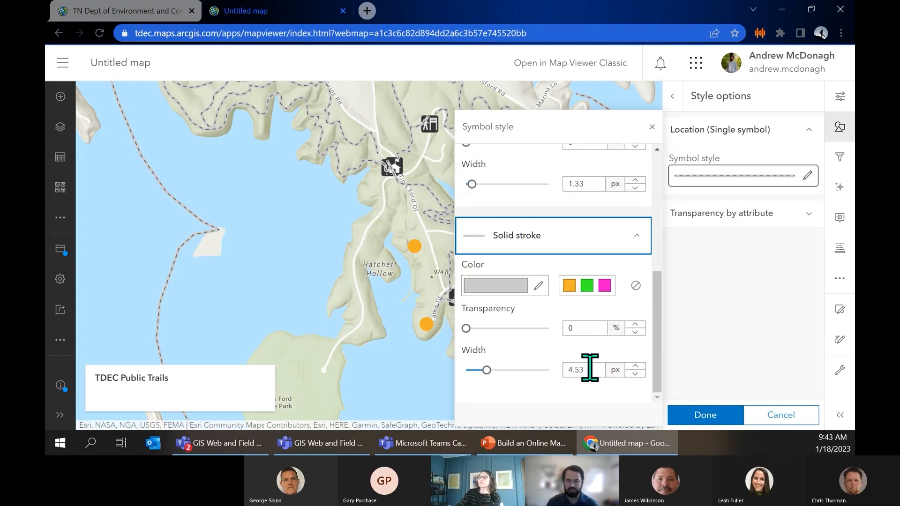
left_click(534, 293)
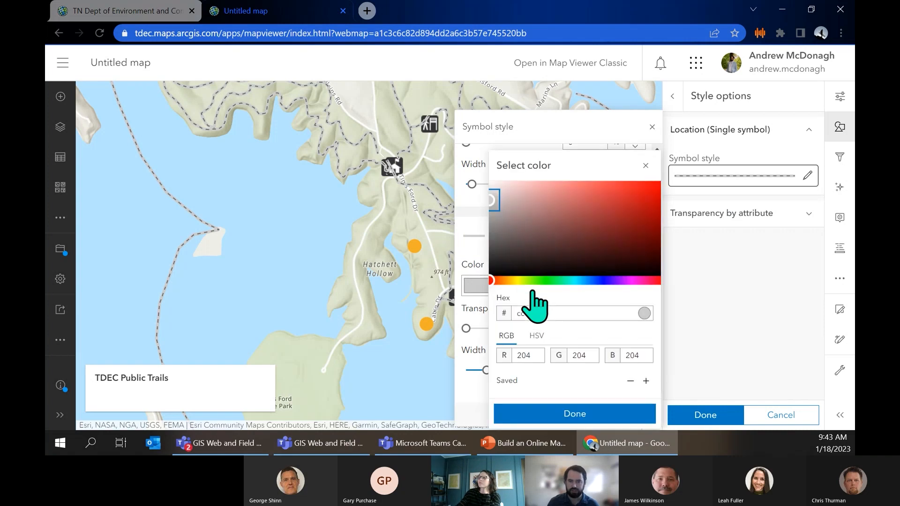
left_click(563, 280)
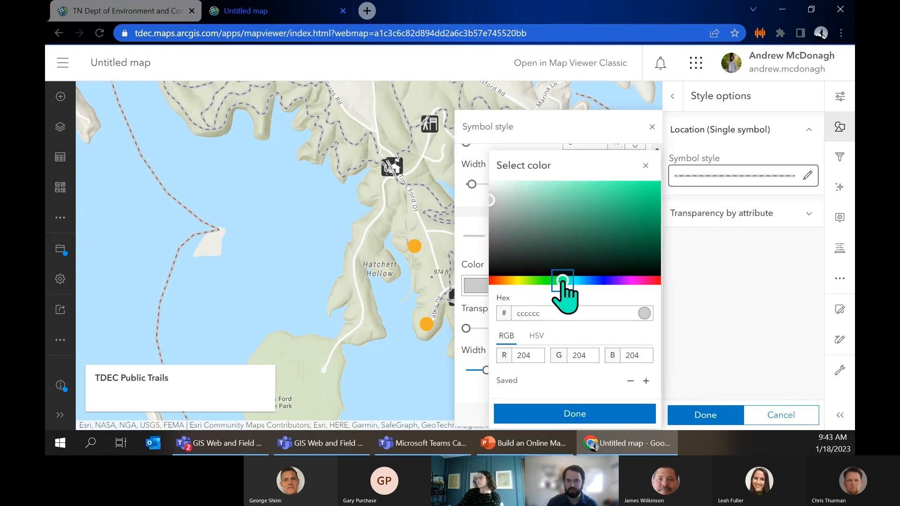
left_click(547, 184)
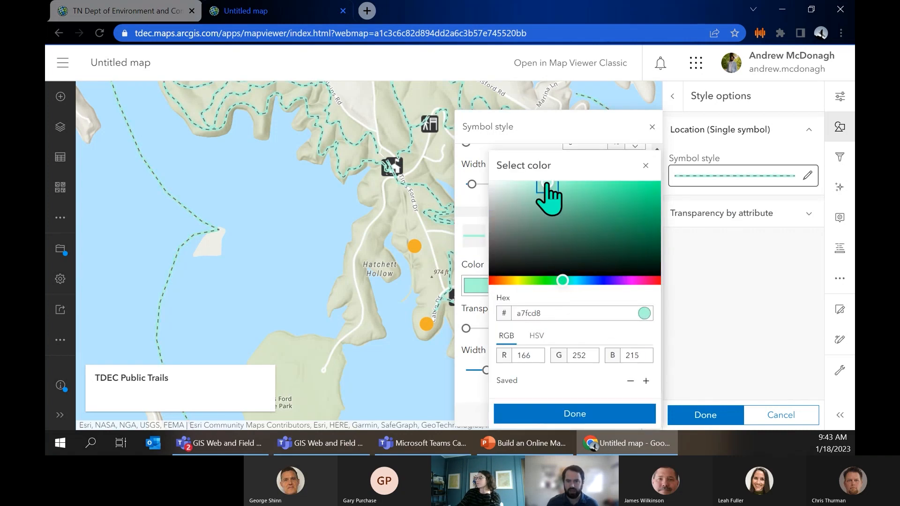
left_click(591, 417)
- Recolor the trail symbol's dashed gray stroke bright pink and set its width to 2.33 px
scroll(542, 288, "down", 4)
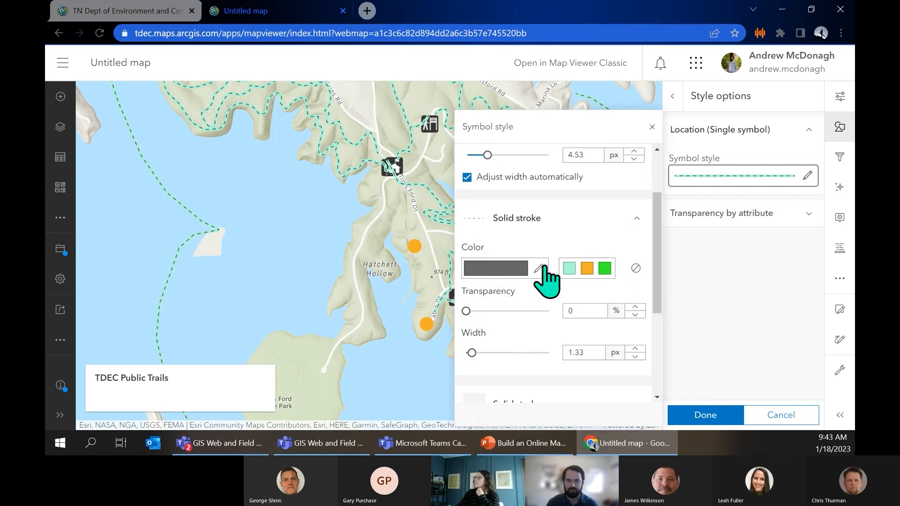
left_click(523, 269)
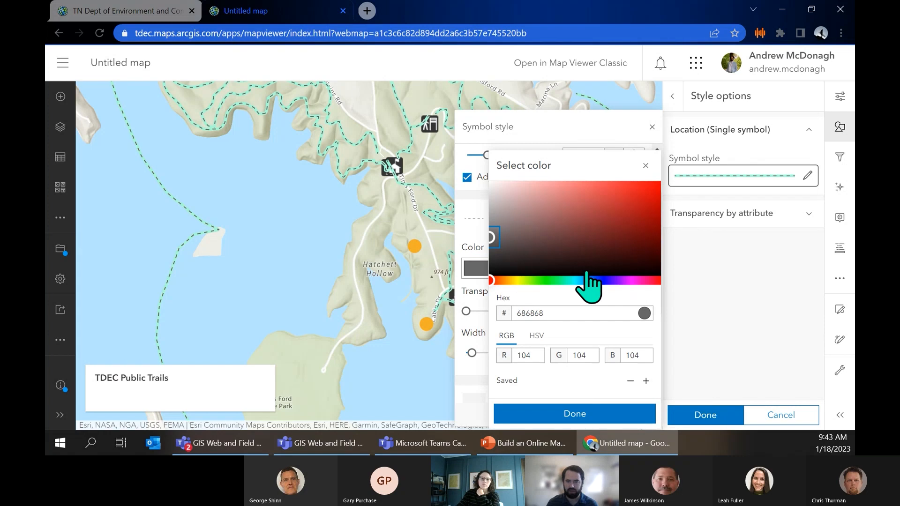
left_click(641, 281)
left_click(631, 184)
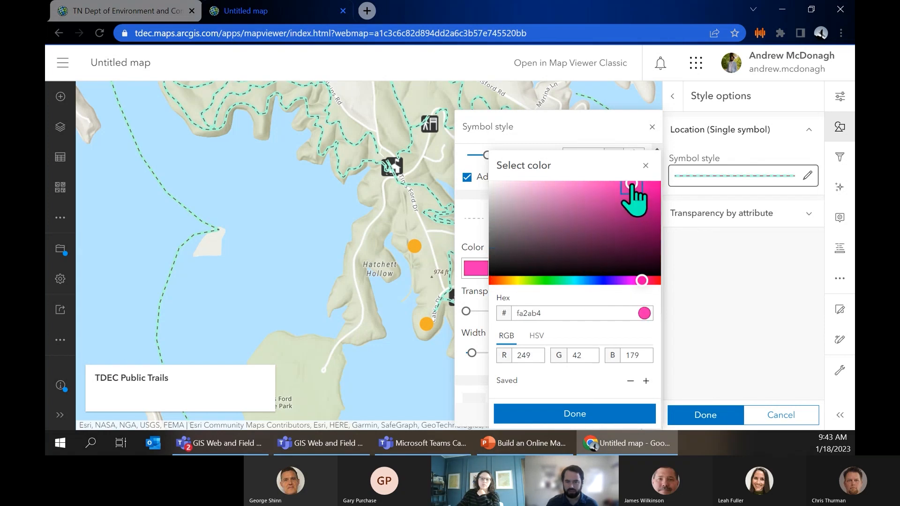
left_click_drag(631, 186, 621, 187)
left_click(574, 413)
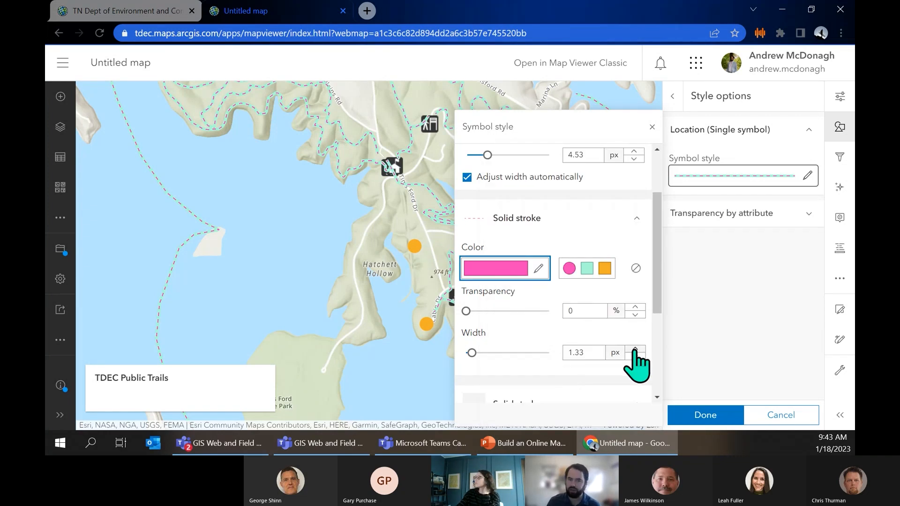
left_click(635, 349)
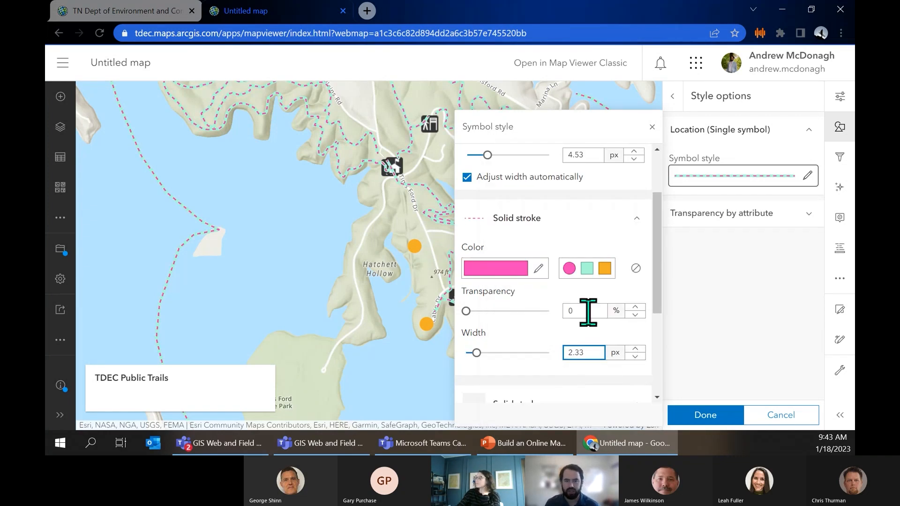
- Try several widths for the mint green base stroke and apply the trail symbol's style options
scroll(586, 309, "down", 3)
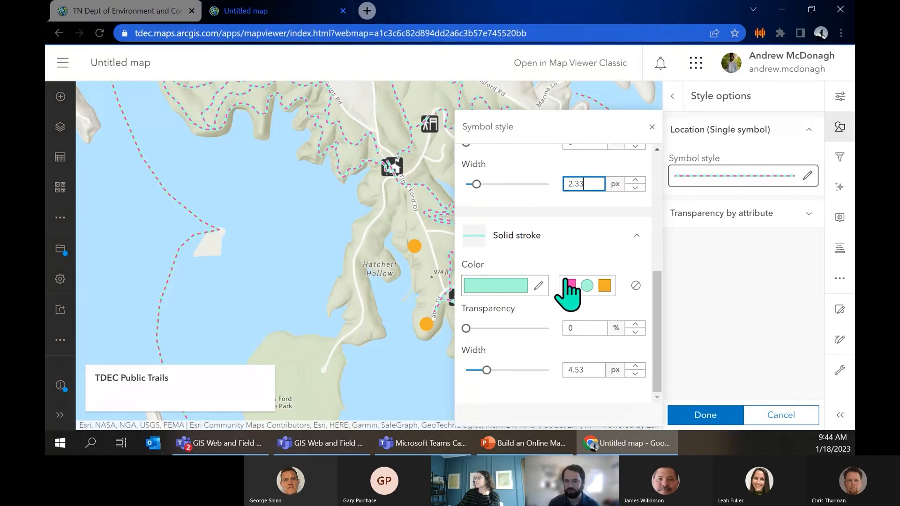
left_click(688, 417)
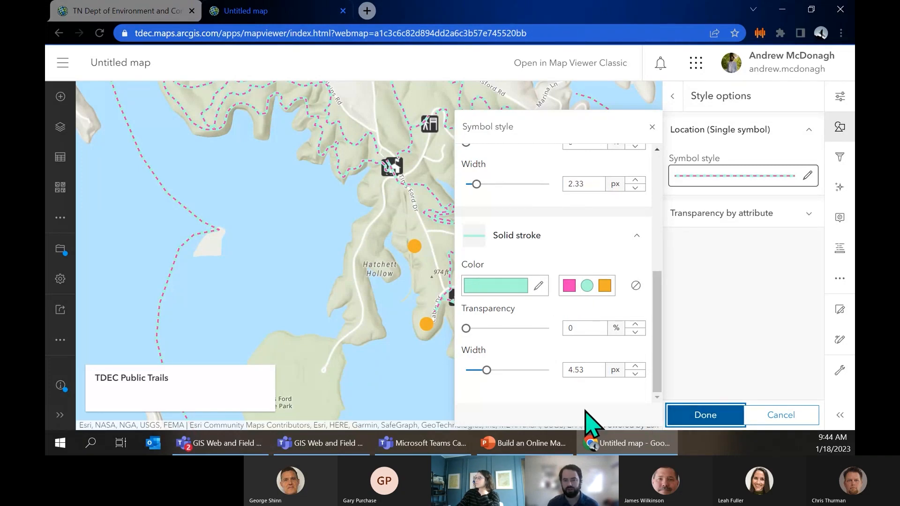
left_click(635, 367)
left_click(635, 367)
left_click(635, 366)
left_click(635, 366)
left_click(635, 374)
left_click(635, 374)
left_click(635, 374)
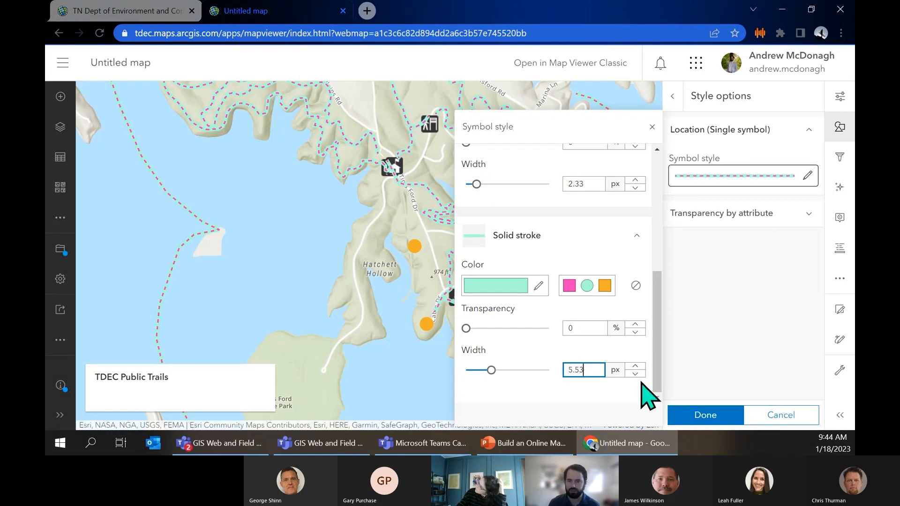
left_click(635, 374)
left_click(698, 415)
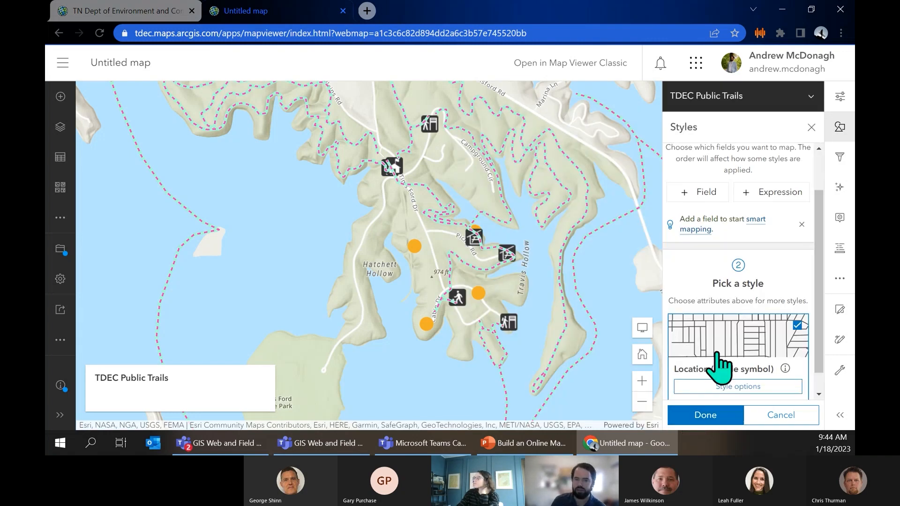
- Recolor the trail symbol's mint green base stroke a darker, muted green and apply the trail layer's style
left_click(731, 391)
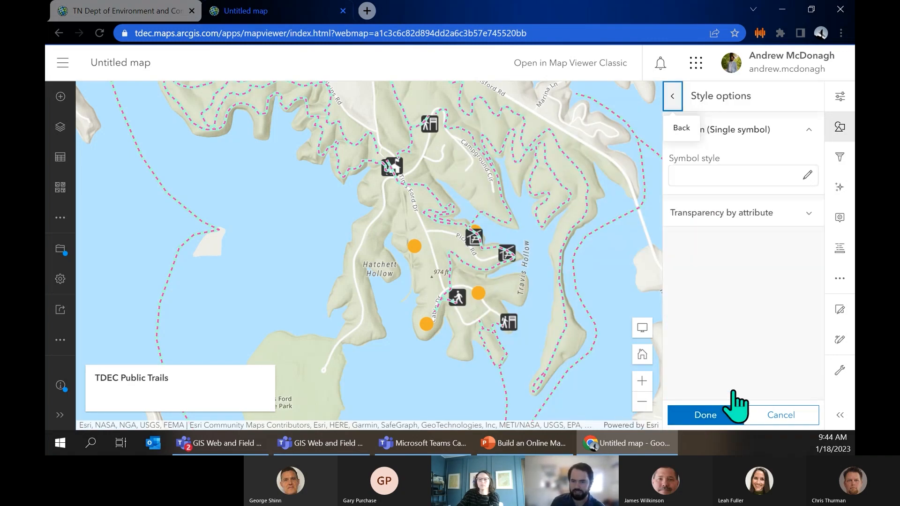
left_click(726, 184)
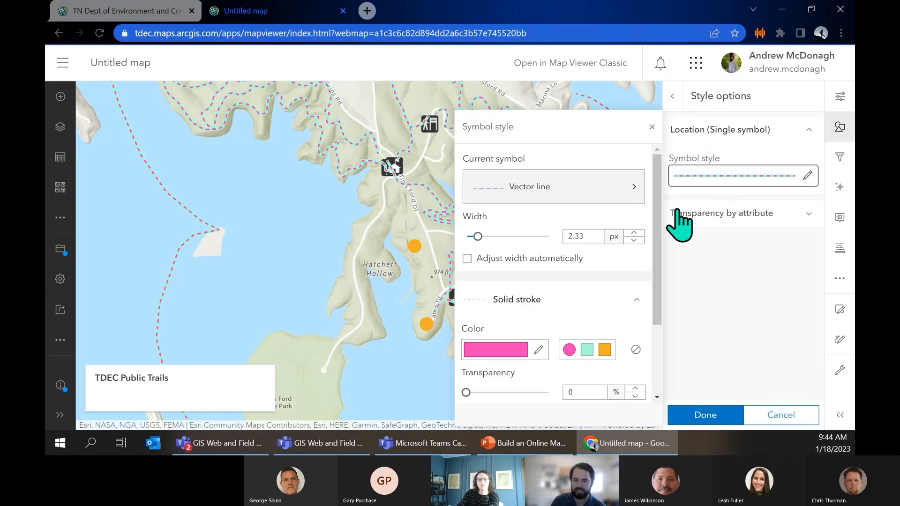
scroll(539, 382, "down", 3)
scroll(562, 365, "up", 2)
scroll(553, 347, "down", 5)
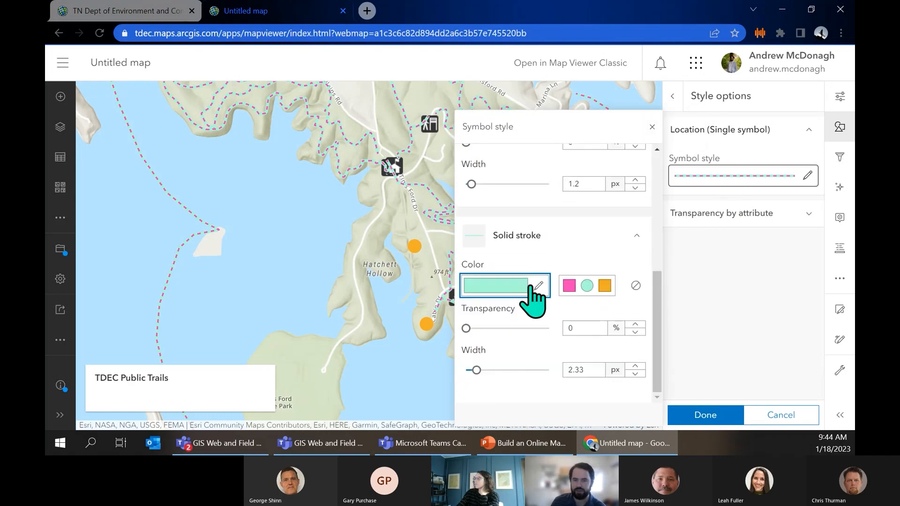
left_click(531, 287)
mouse_move(587, 207)
left_mouse_down()
mouse_move(550, 212)
mouse_move(601, 205)
left_mouse_up()
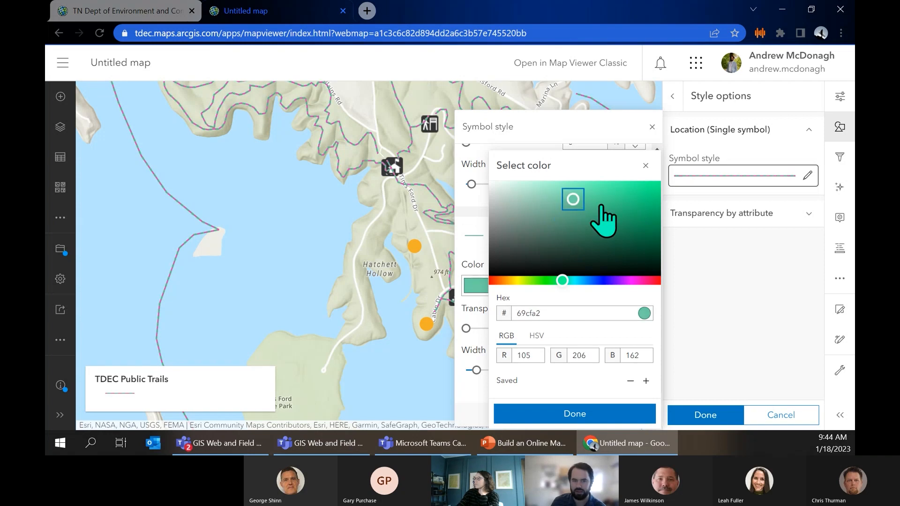
left_click(592, 215)
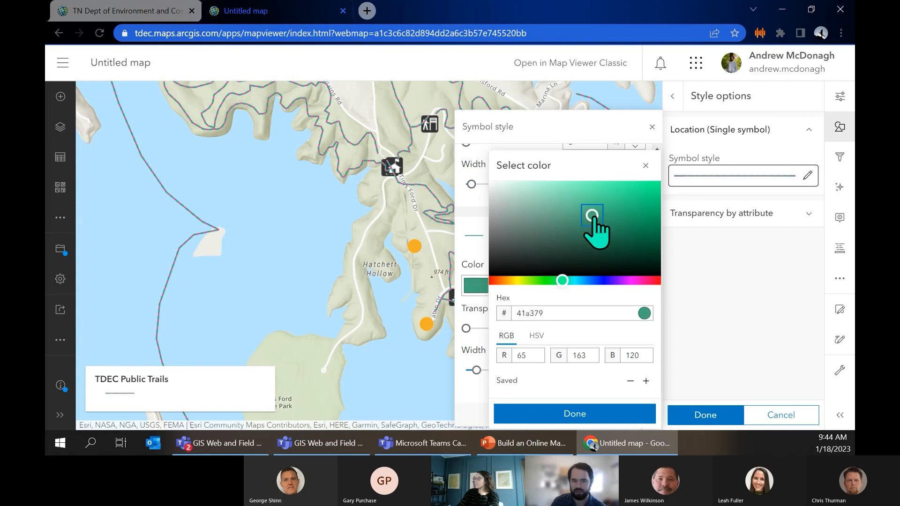
left_click(577, 204)
left_click(594, 413)
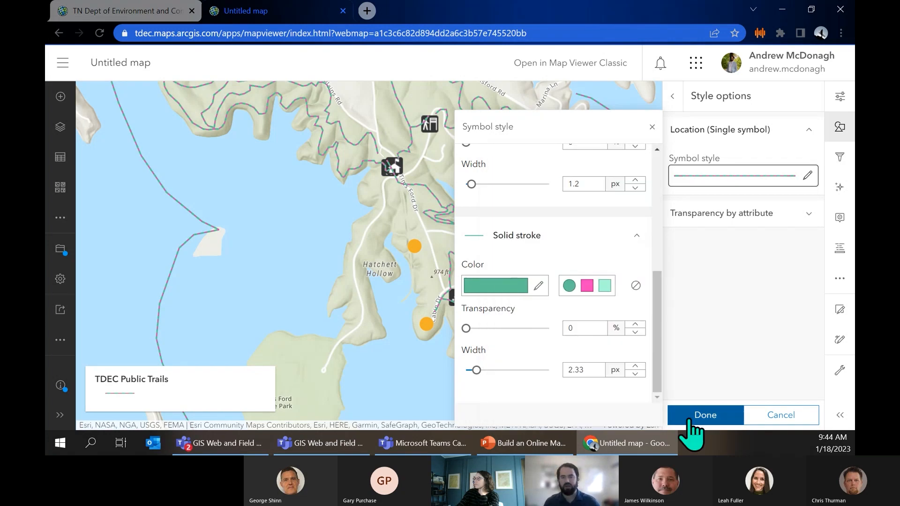
left_click(689, 417)
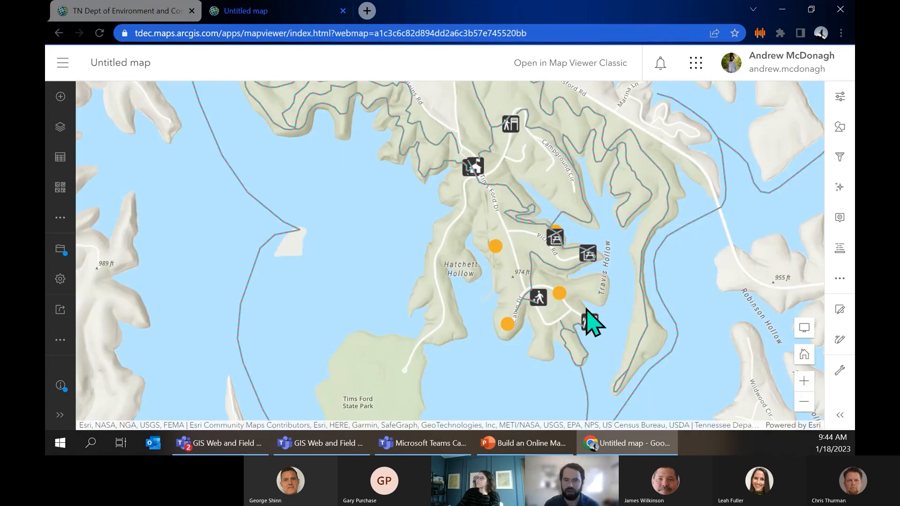
- Order the layers as Bird Observations, Park Assets, TDEC Public Trails and save the map as Tims Ford Bird Race 2023 2.0
scroll(576, 277, "up", 1)
left_click_drag(558, 261, 636, 292)
scroll(673, 235, "up", 1)
scroll(673, 235, "down", 1)
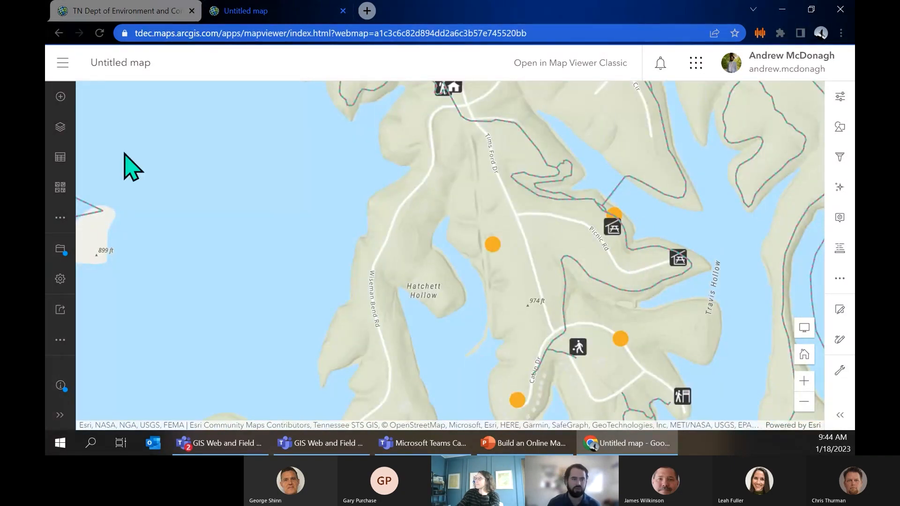
left_click(59, 132)
left_click_drag(150, 182, 151, 140)
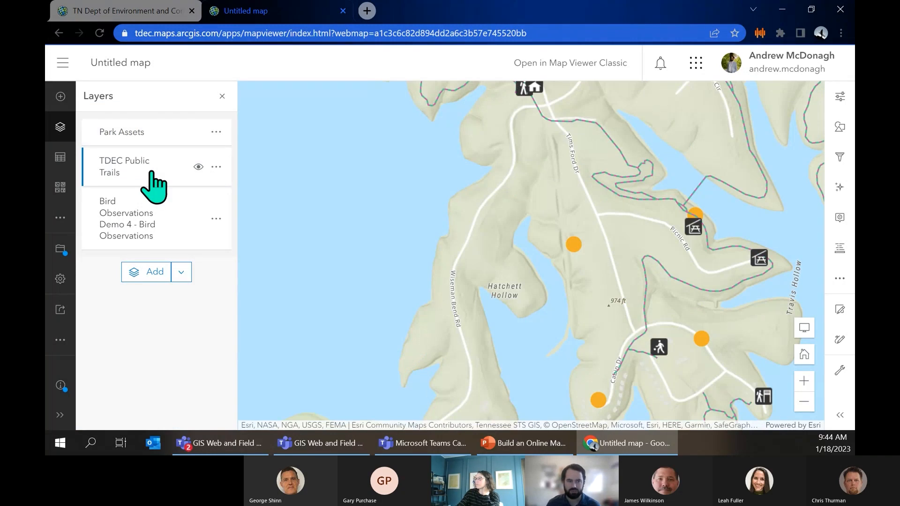
left_click_drag(150, 206, 150, 134)
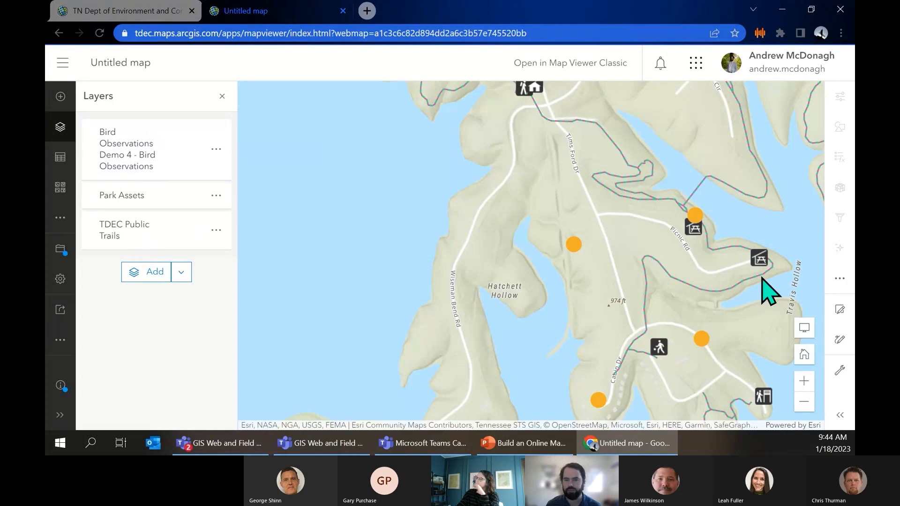
left_click_drag(684, 300, 510, 217)
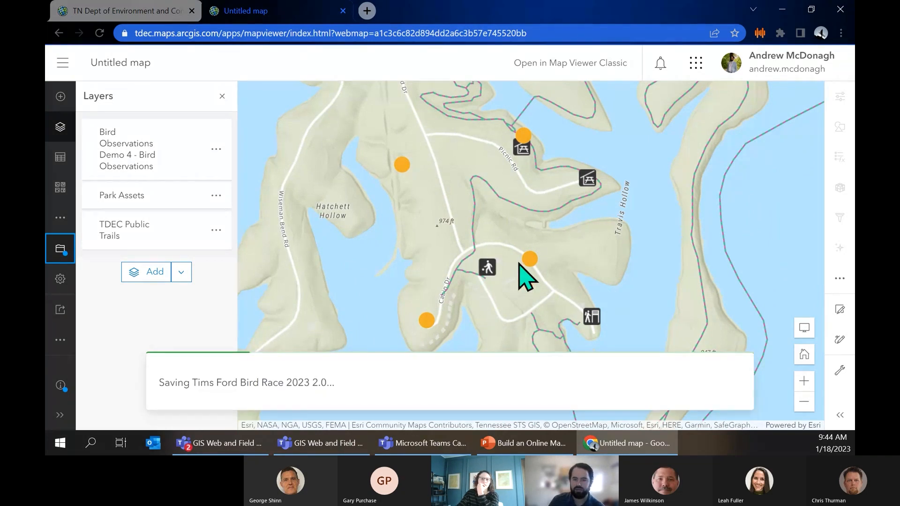
- Examine the pop-ups of the two southernmost bird observation points near Cabin Dr and look over the surrounding park
scroll(488, 222, "down", 2)
double_click(488, 223)
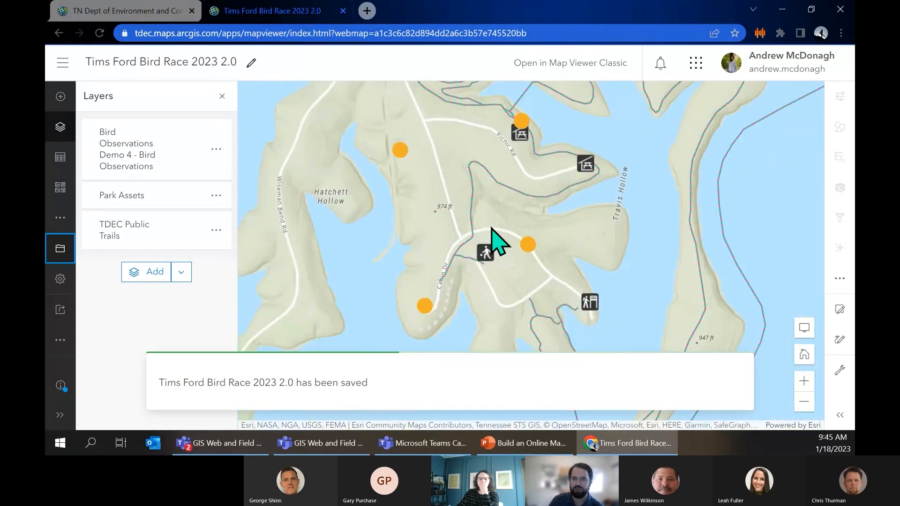
left_click(527, 244)
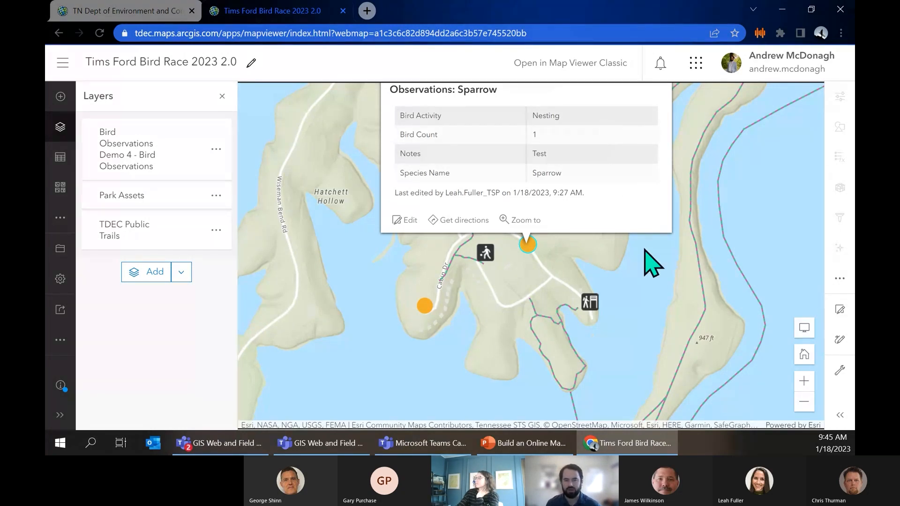
left_click(425, 306)
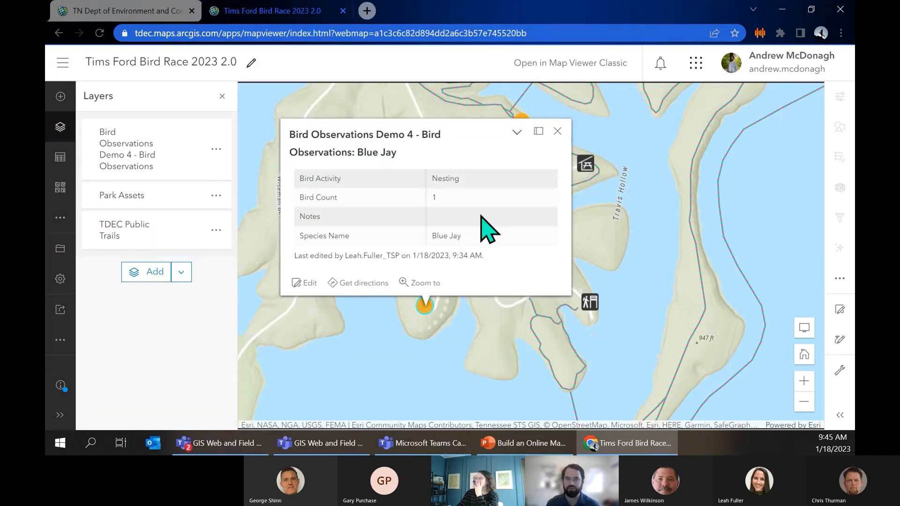
left_click(558, 131)
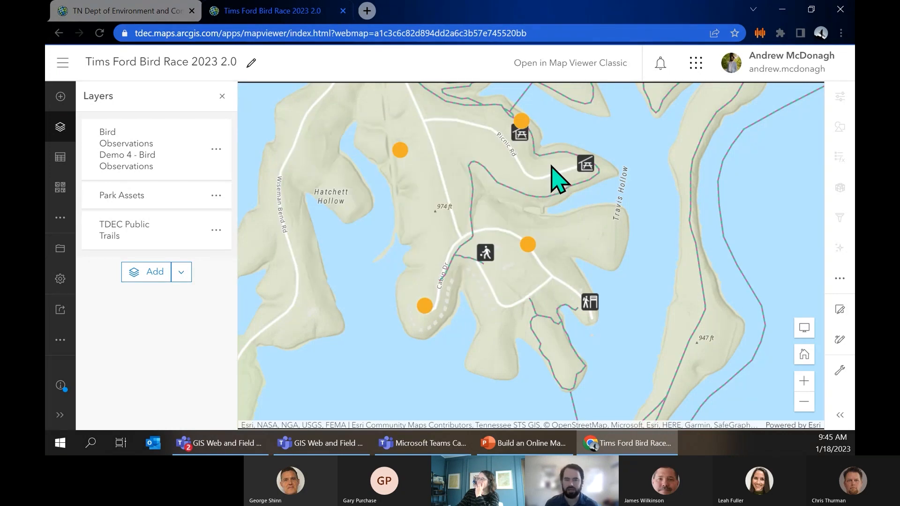
left_click_drag(551, 165, 575, 185)
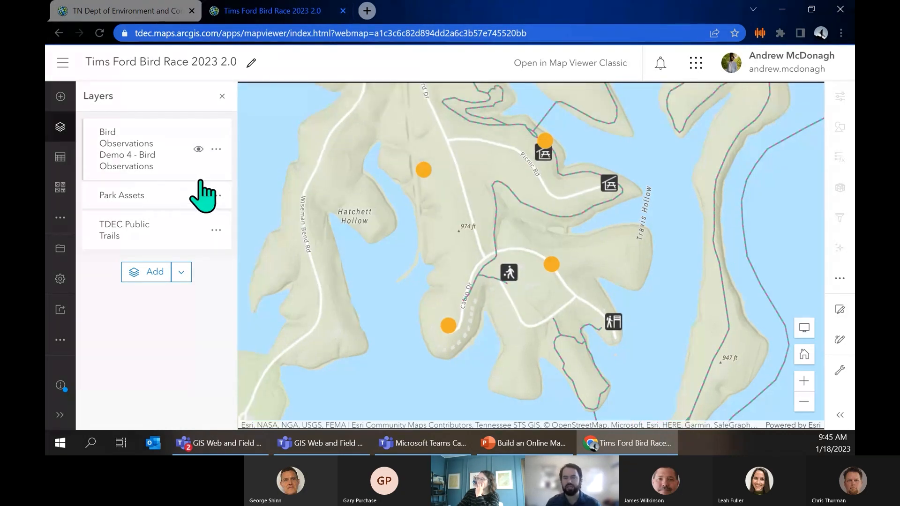
scroll(546, 296, "down", 1)
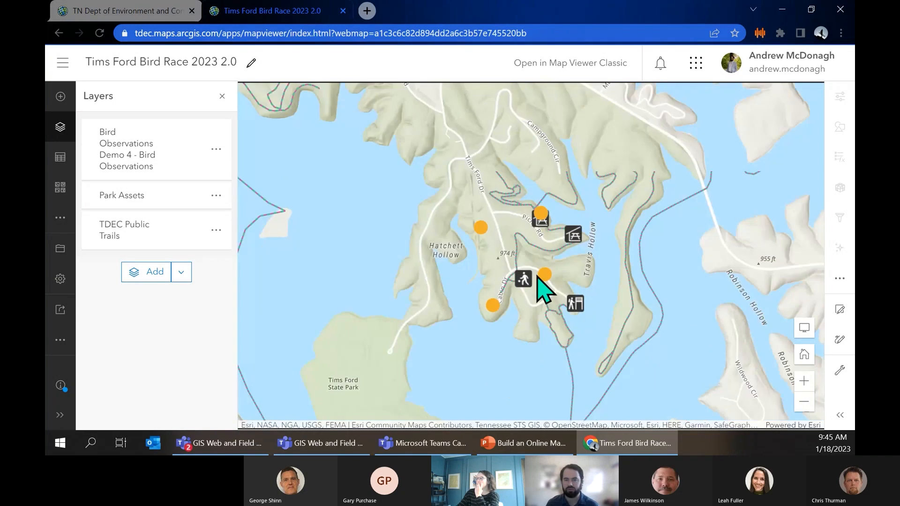
scroll(548, 276, "up", 1)
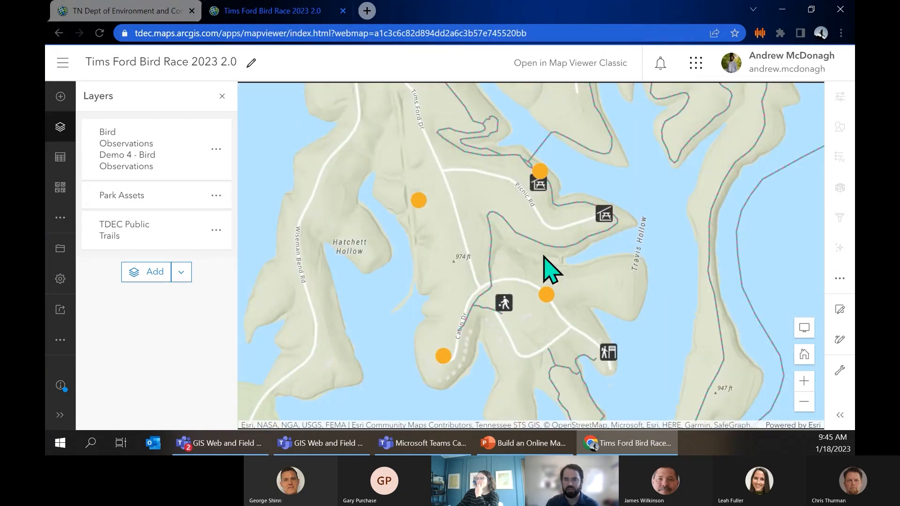
scroll(543, 257, "down", 1)
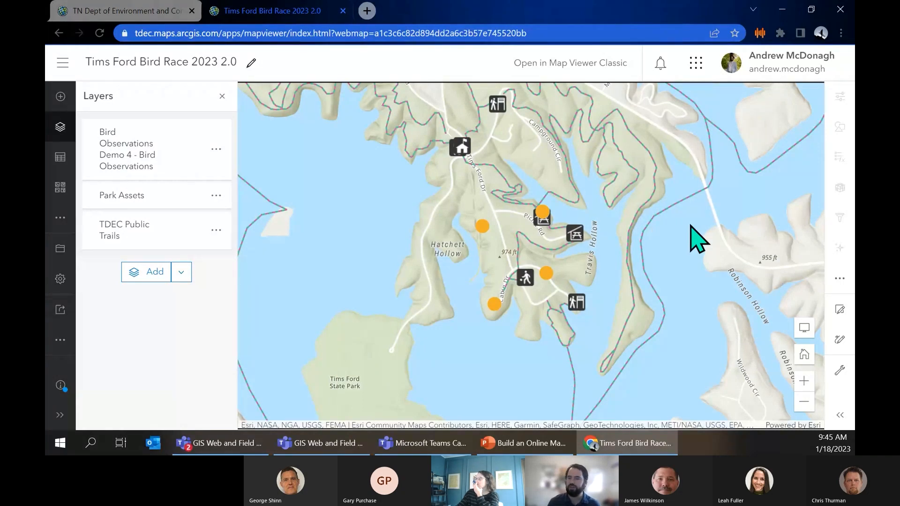
- Start a point sketch on the map and browse the Arrows category of point symbols, keeping the current pin symbol
left_click(839, 340)
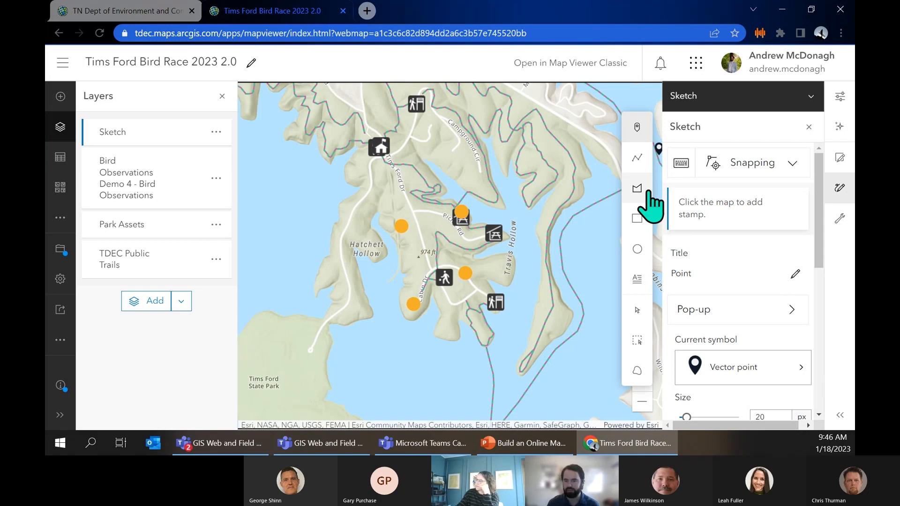
left_click(743, 359)
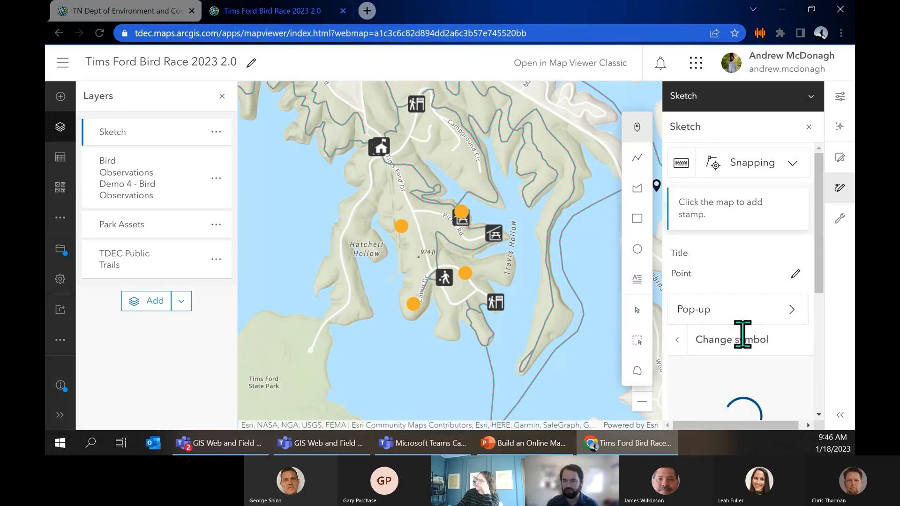
left_click(743, 222)
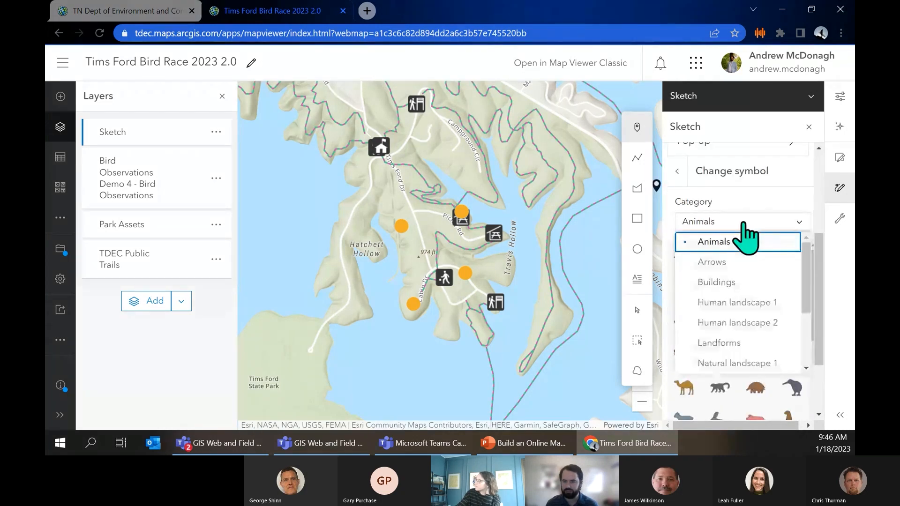
left_click(745, 261)
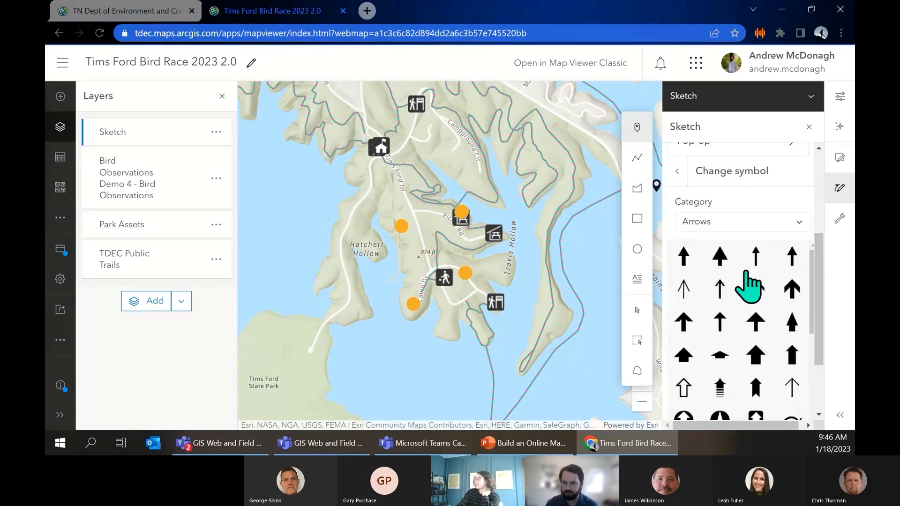
scroll(721, 271, "down", 3)
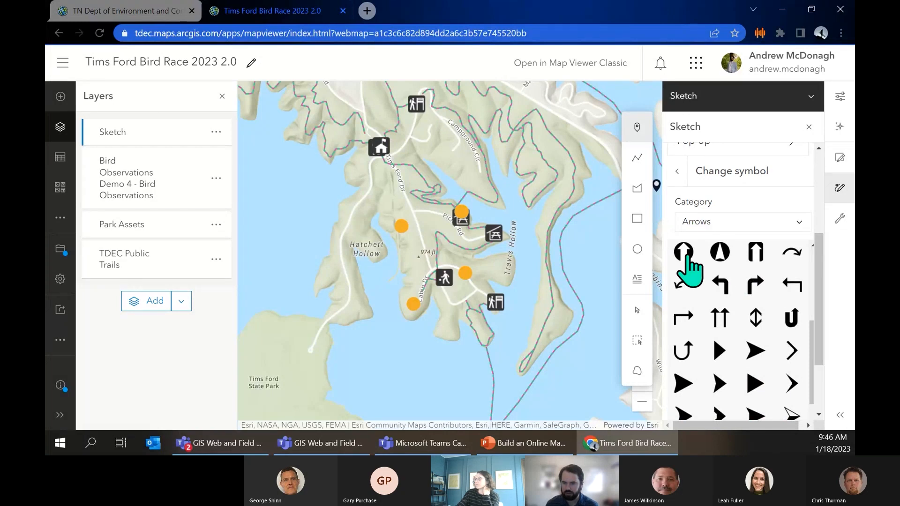
scroll(689, 270, "down", 2)
scroll(691, 272, "up", 1)
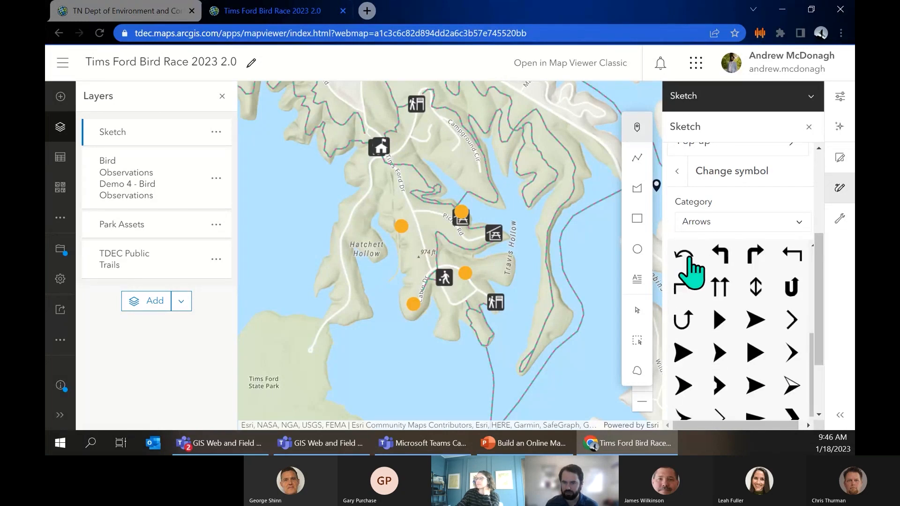
left_click(750, 222)
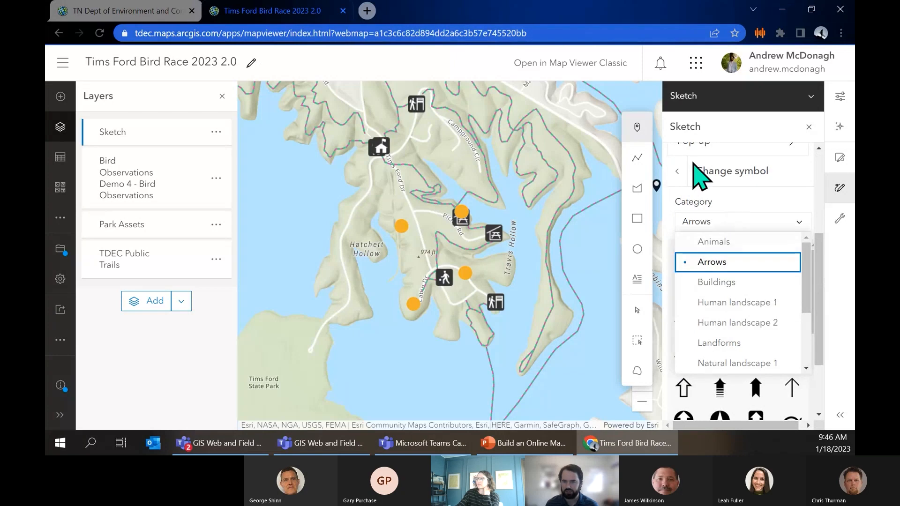
left_click(703, 135)
scroll(750, 222, "up", 4)
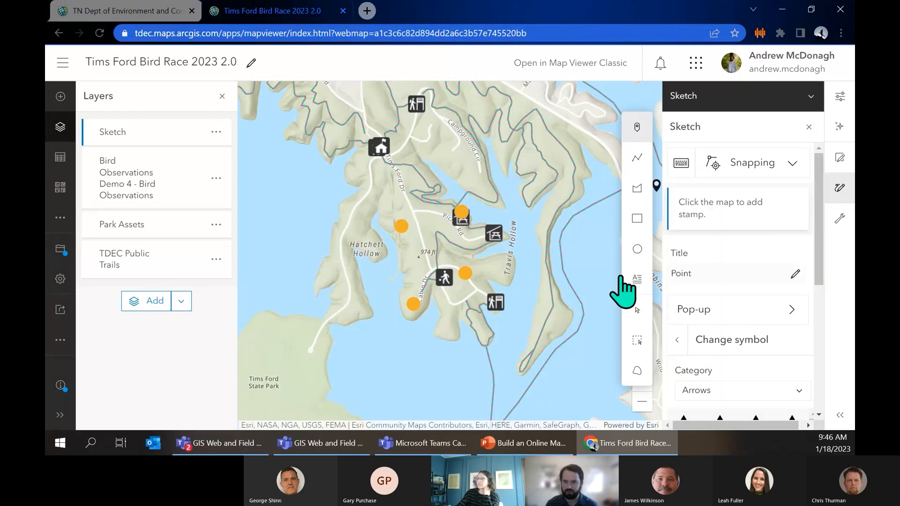
scroll(727, 305, "down", 3)
scroll(698, 241, "up", 3)
left_click(677, 339)
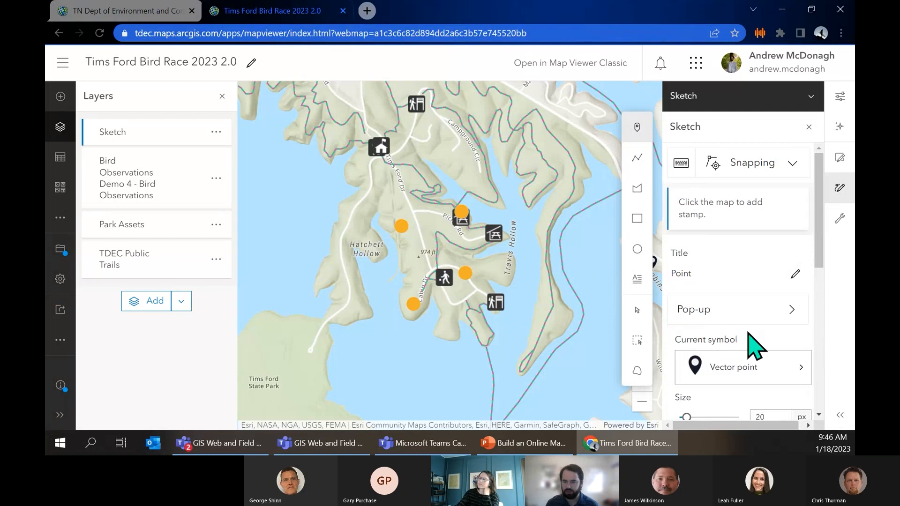
- Color the sketch pin's vector marker pink and place a pin beside Cabin Dr, just north of the southernmost bird observation
scroll(754, 347, "down", 3)
left_click(755, 386)
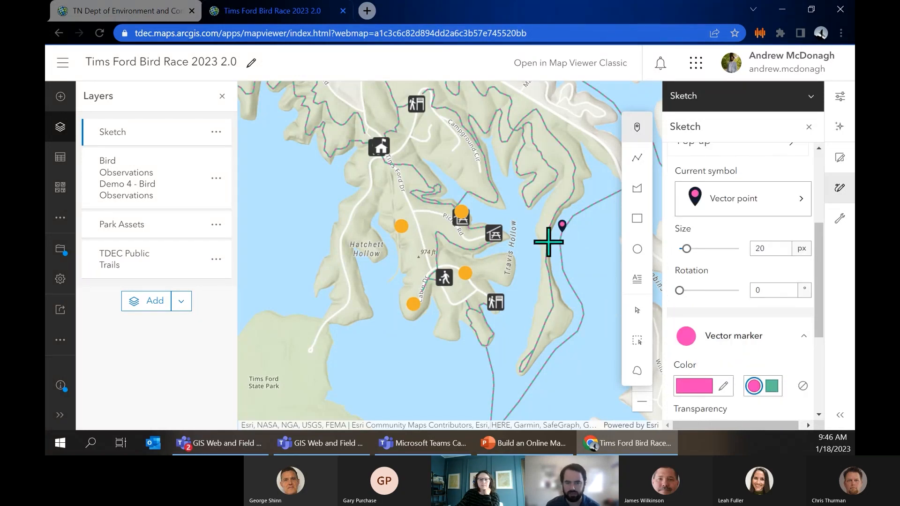
scroll(423, 296, "up", 2)
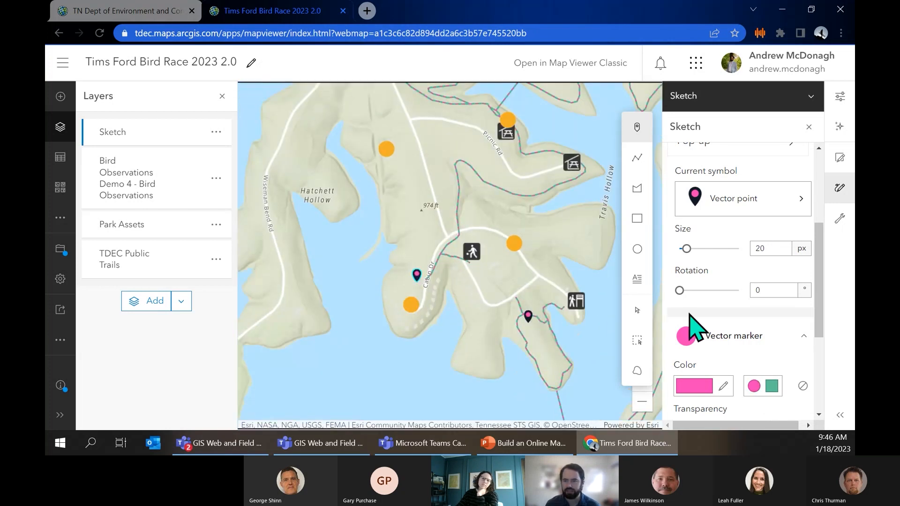
- Set the sketch pin's size to 44 px and place another pin at the north end of Tims Ford Dr
left_click_drag(685, 249, 696, 249)
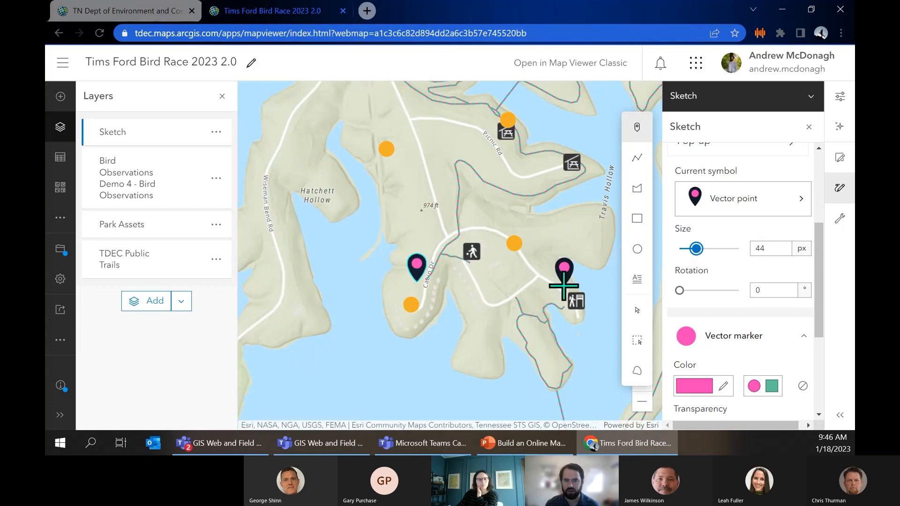
scroll(482, 227, "down", 2)
scroll(414, 145, "up", 2)
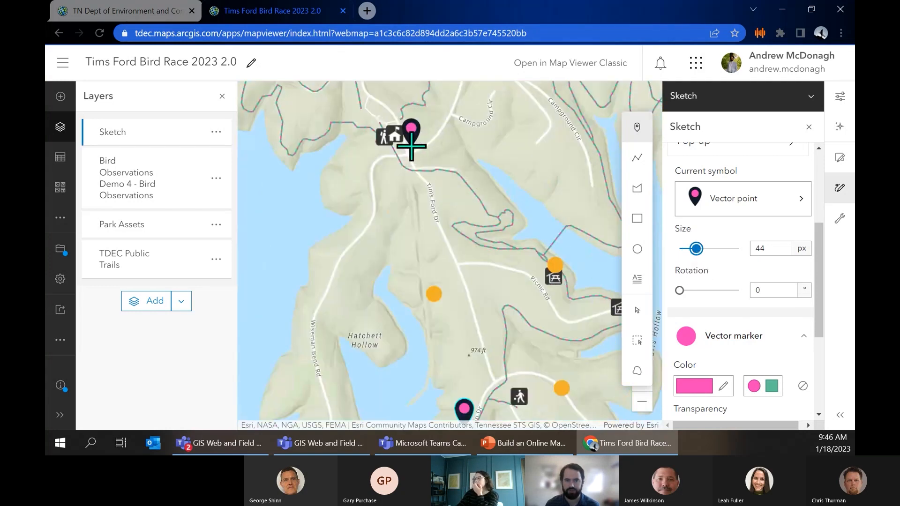
left_click(413, 147)
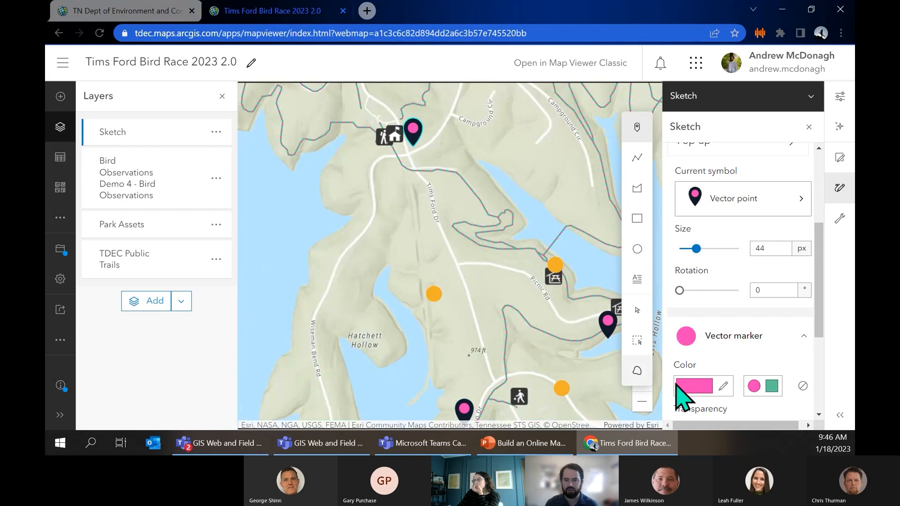
- Start a polygon sketch and set the polygon's fill color to yellow
scroll(376, 239, "down", 1)
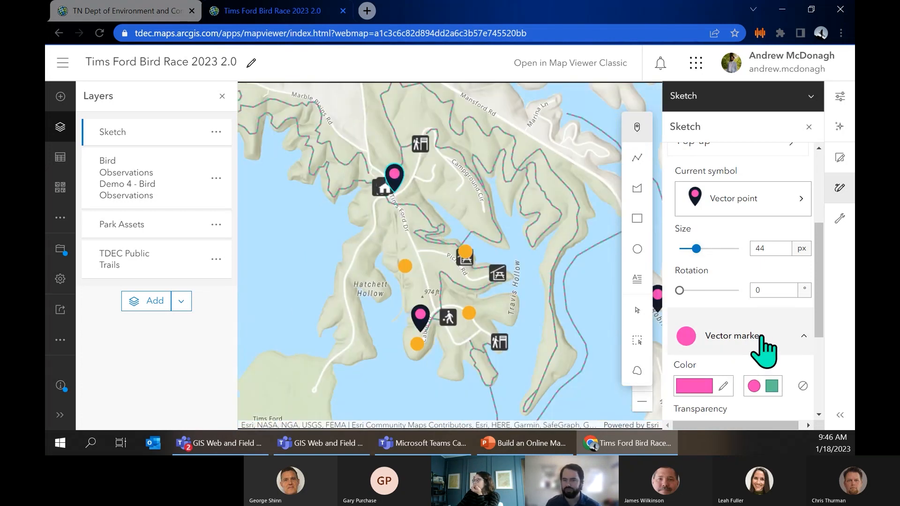
left_click(633, 192)
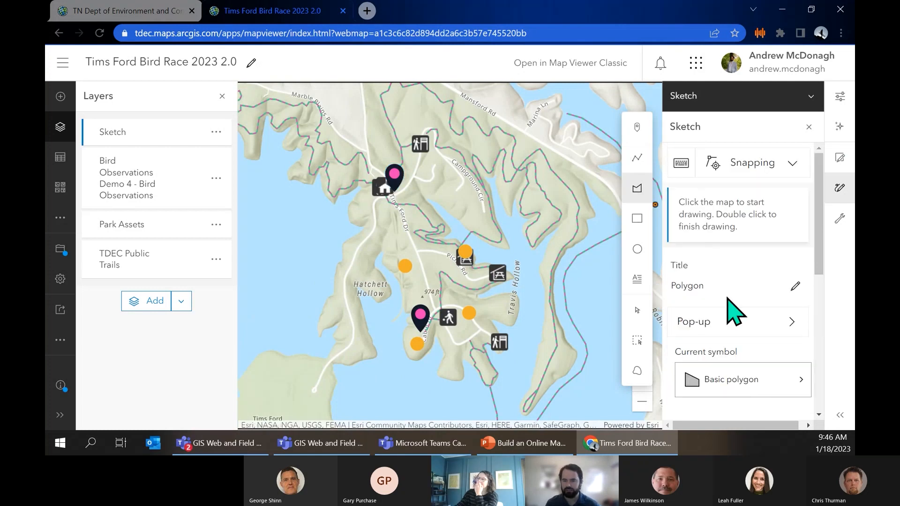
scroll(729, 311, "down", 3)
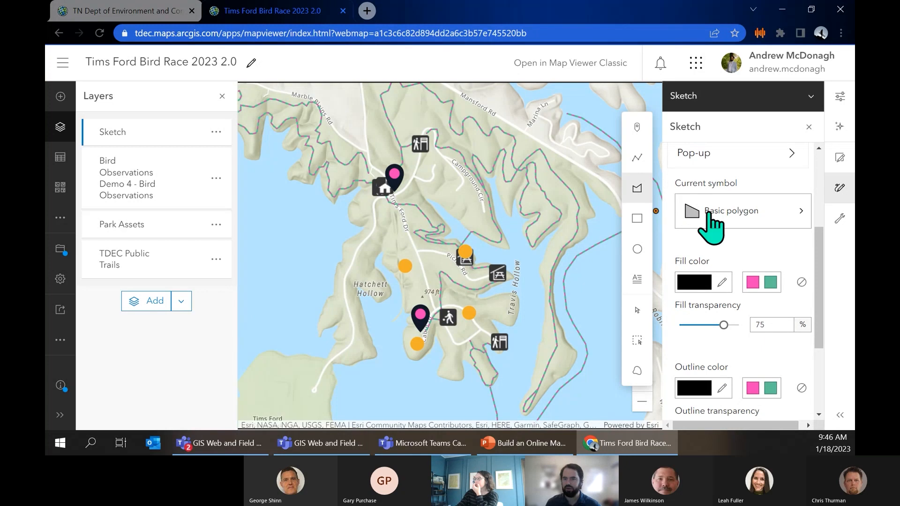
left_click(703, 281)
left_click(737, 233)
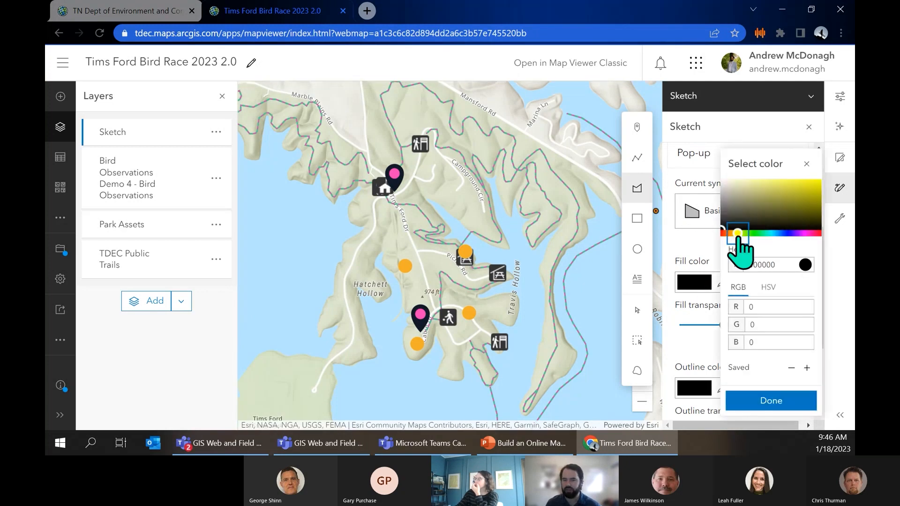
left_click(810, 183)
left_click(771, 400)
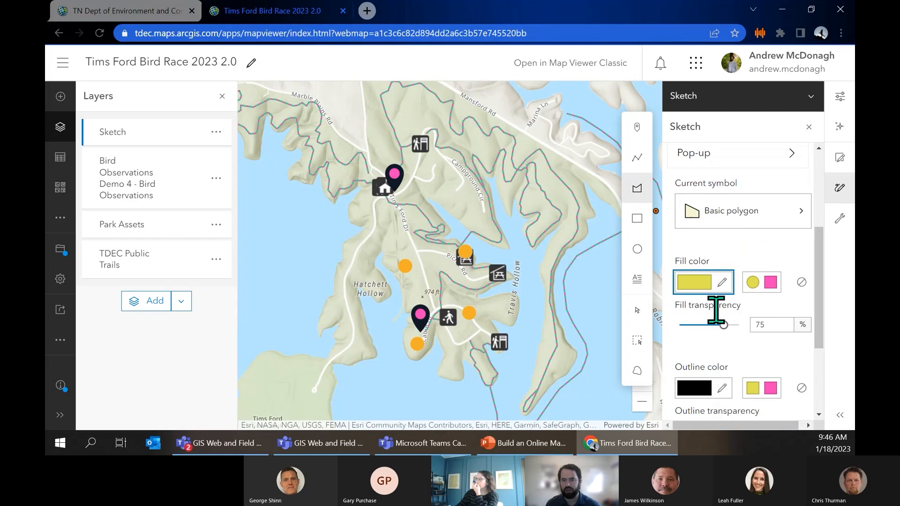
- Draw a polygon around the picnic shelter symbol at the east end of Picnic Rd
scroll(458, 266, "up", 3)
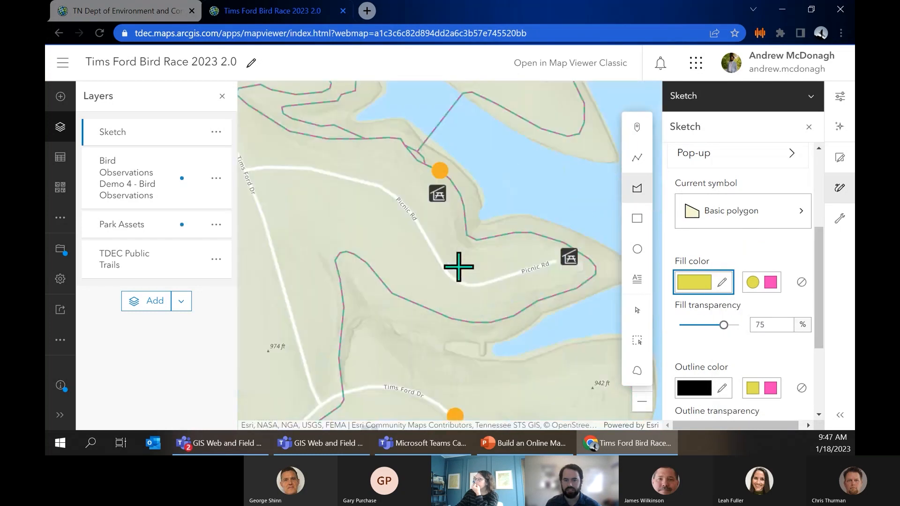
left_click(514, 242)
left_click(494, 251)
left_click(493, 272)
left_click(510, 281)
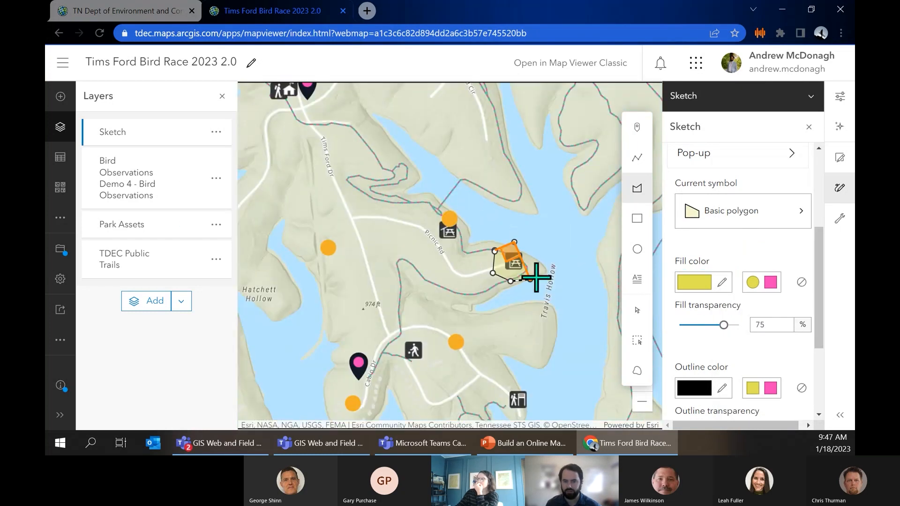
left_click(544, 275)
left_click(530, 243)
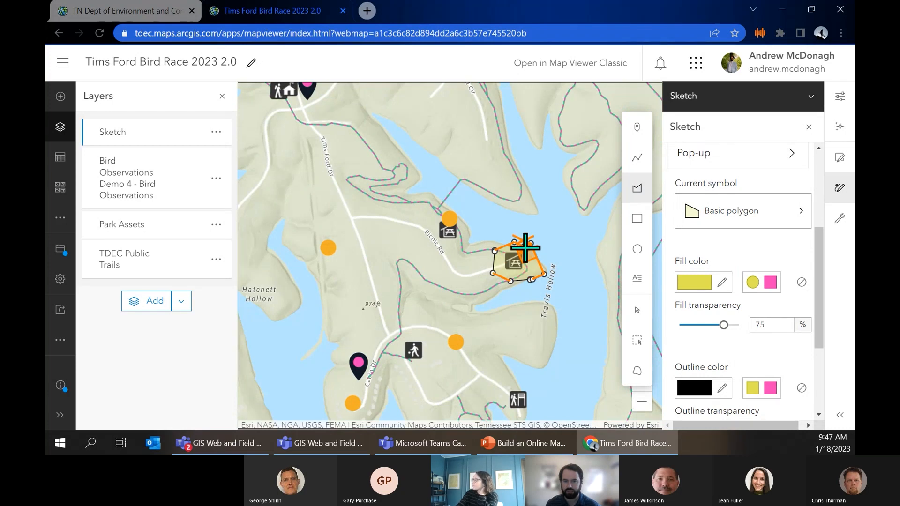
double_click(525, 247)
- Draw a second polygon around the park asset symbol at the road's end southeast of Tims Ford Dr
scroll(526, 237, "down", 2)
scroll(519, 296, "up", 2)
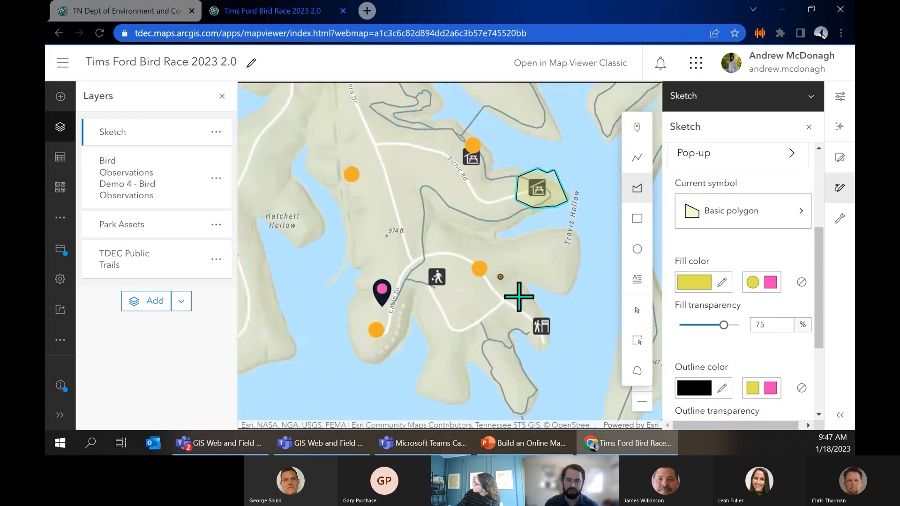
left_click(529, 306)
left_click(512, 322)
left_click(514, 326)
left_click(525, 350)
left_click(562, 350)
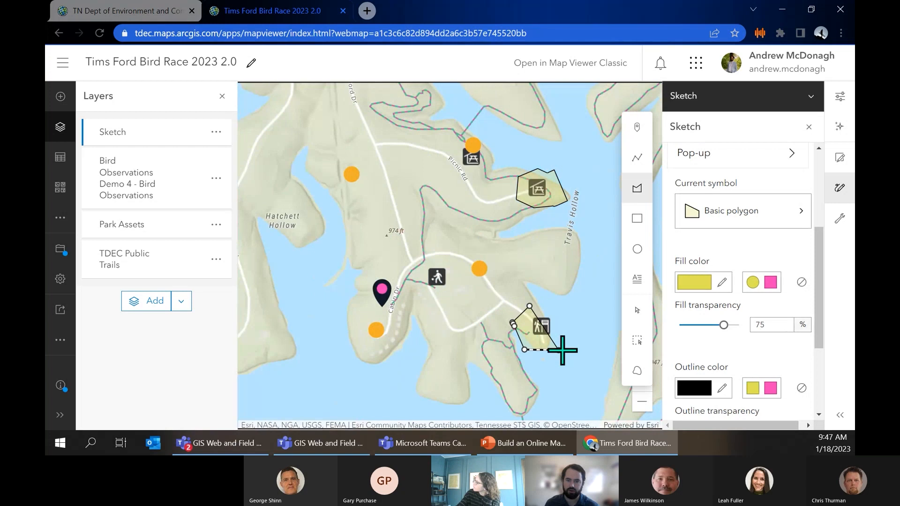
double_click(565, 311)
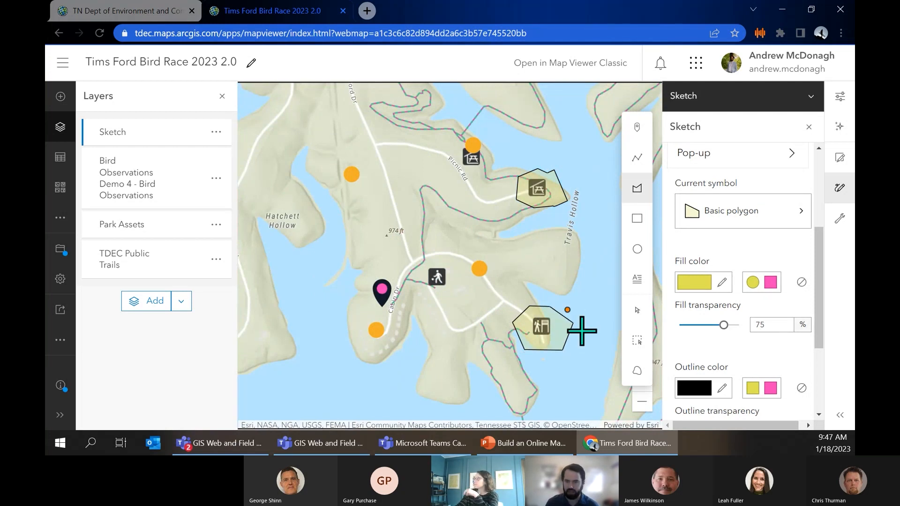
scroll(750, 369, "down", 3)
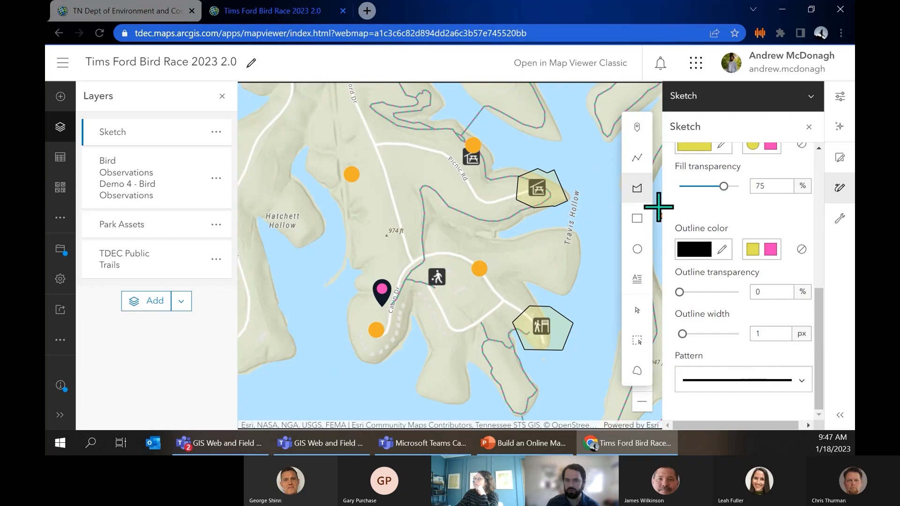
- Add a text label reading "First Aid 1" just above the polygon at the end of Picnic Rd
left_click(637, 278)
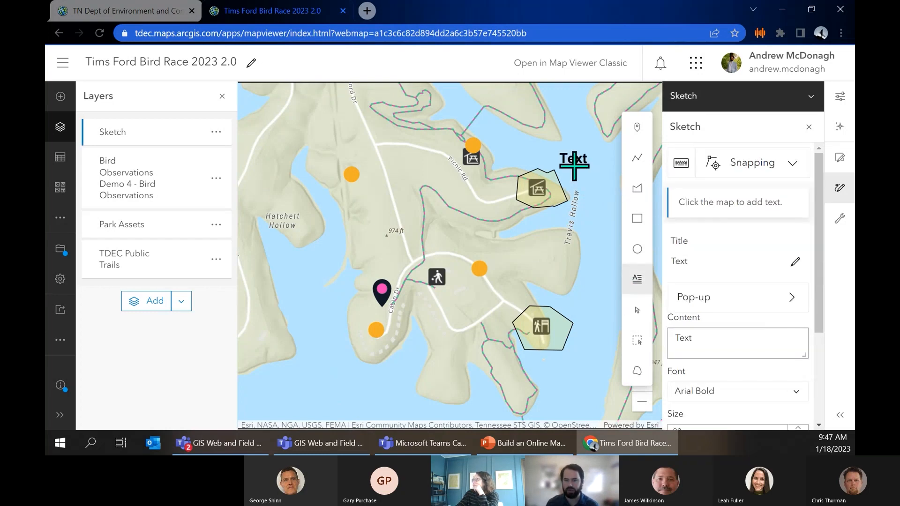
left_click(685, 331)
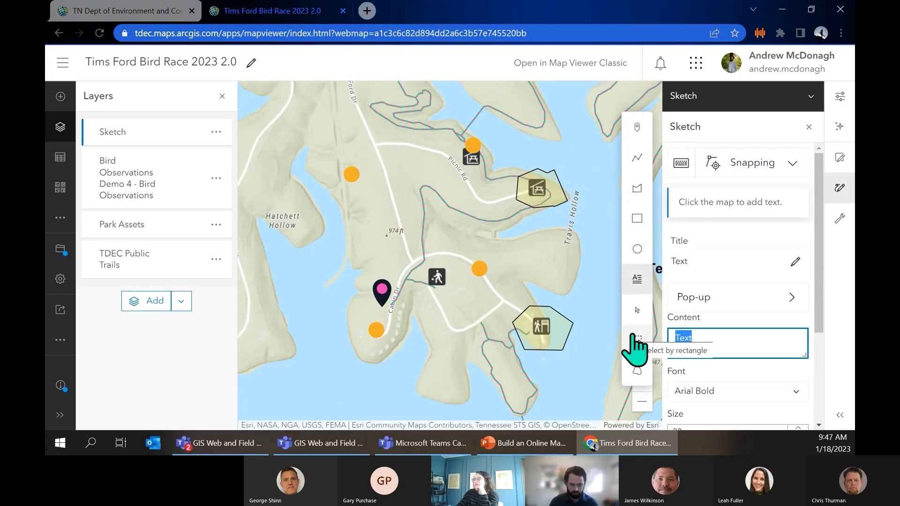
type("First Aid 1")
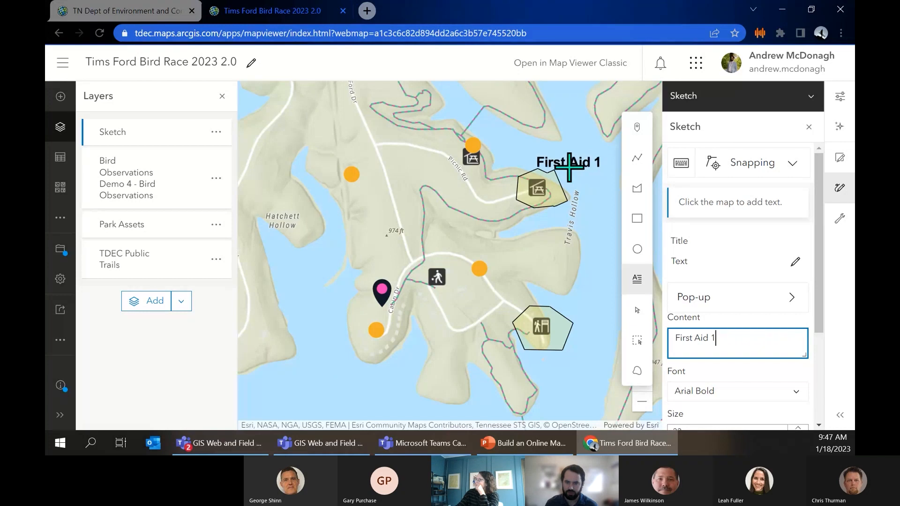
left_click(568, 167)
- Place another text label above the southern polygon and set its content to "First Aid 2"
left_click(585, 306)
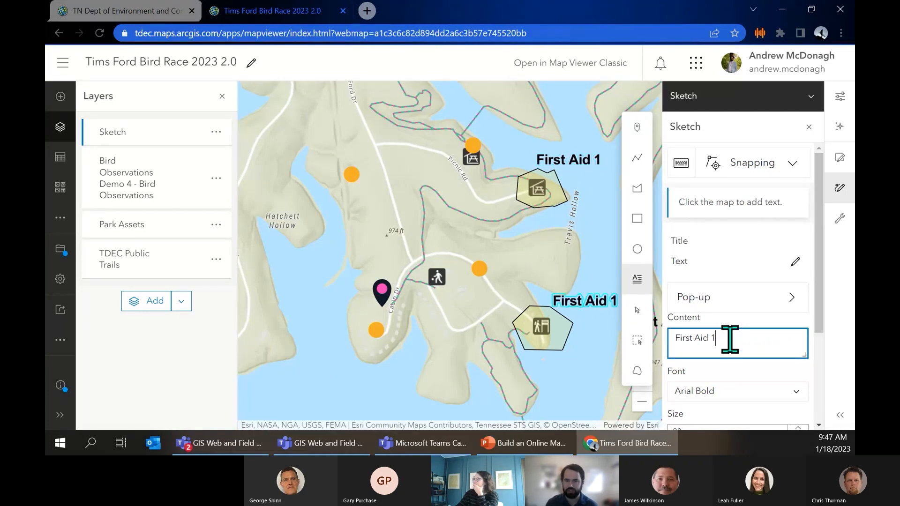
key("BackSpace")
type("2")
- Draw a route line from the northern pink pin past the First Aid 1 polygon to the southern pin near Cabin Dr
scroll(579, 184, "down", 2)
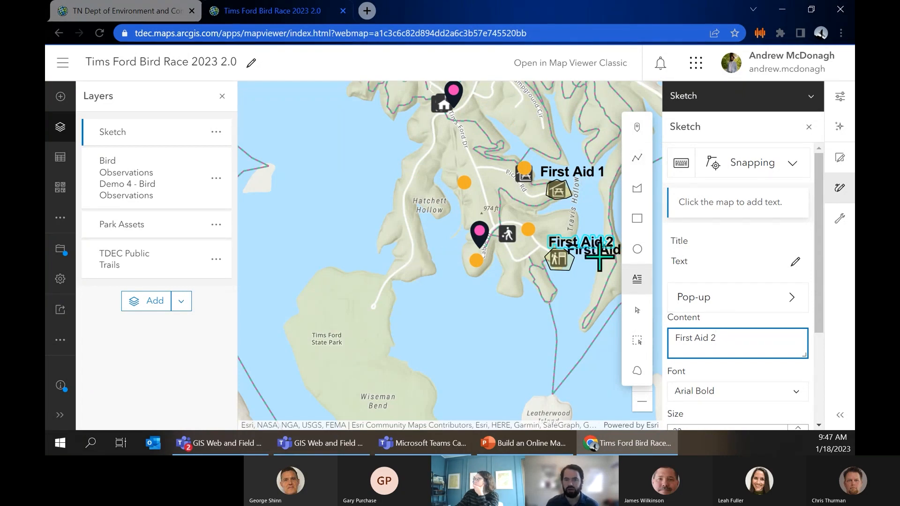
scroll(602, 255, "up", 2)
left_click(638, 159)
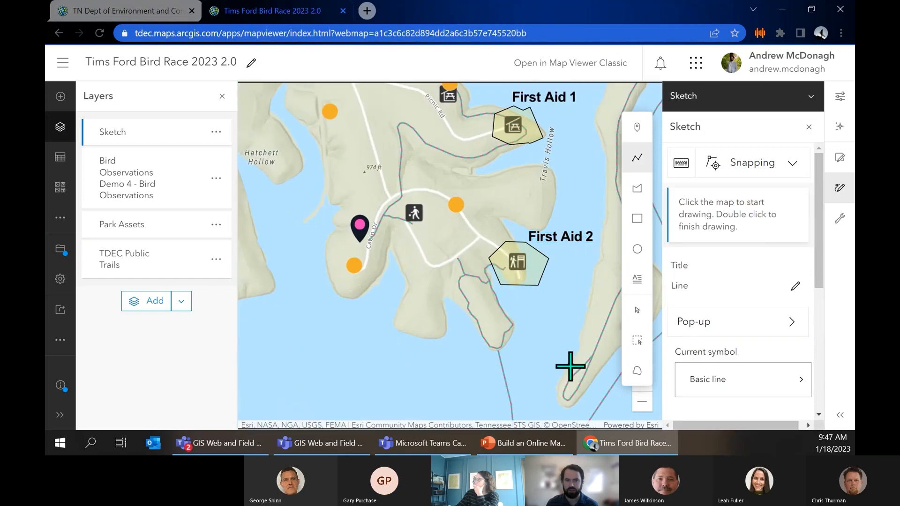
scroll(569, 366, "down", 2)
scroll(486, 164, "up", 2)
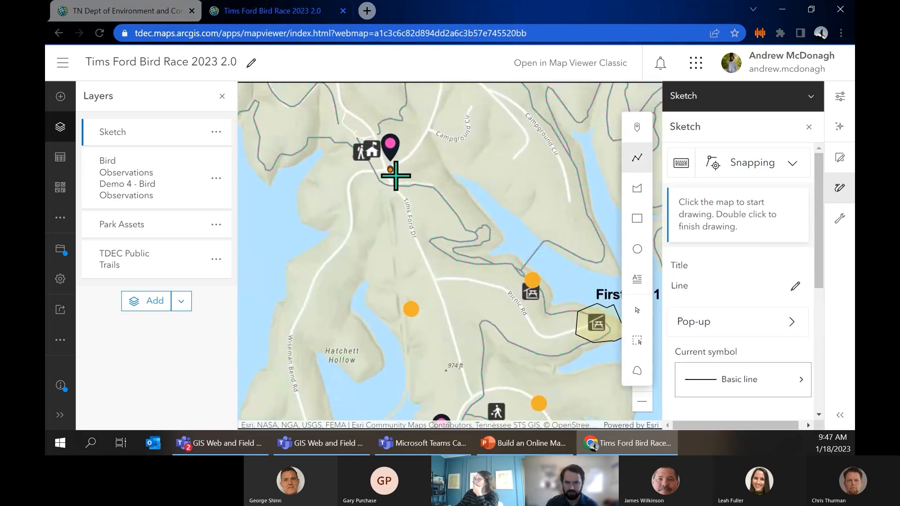
left_click(390, 168)
left_click(402, 179)
left_click(420, 180)
left_click(438, 189)
left_click(453, 196)
left_click(464, 215)
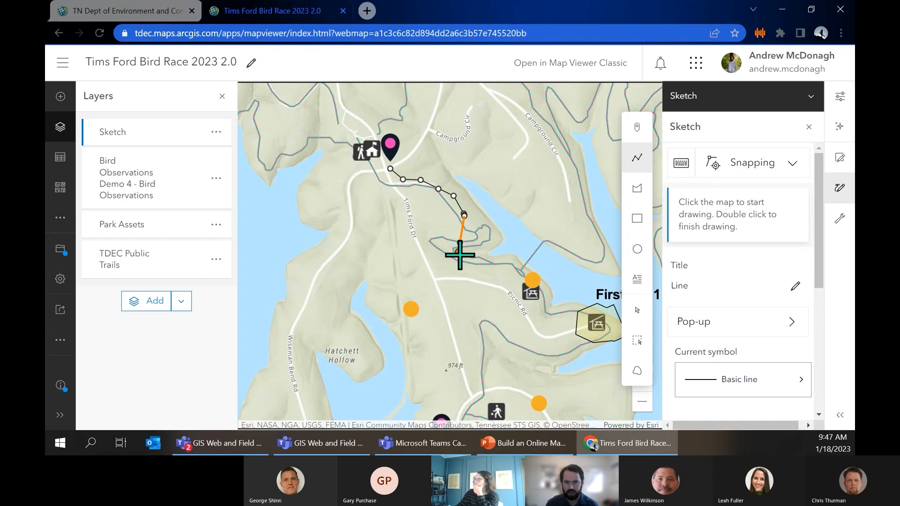
left_click(458, 255)
left_click(473, 263)
left_click(495, 272)
left_click(515, 283)
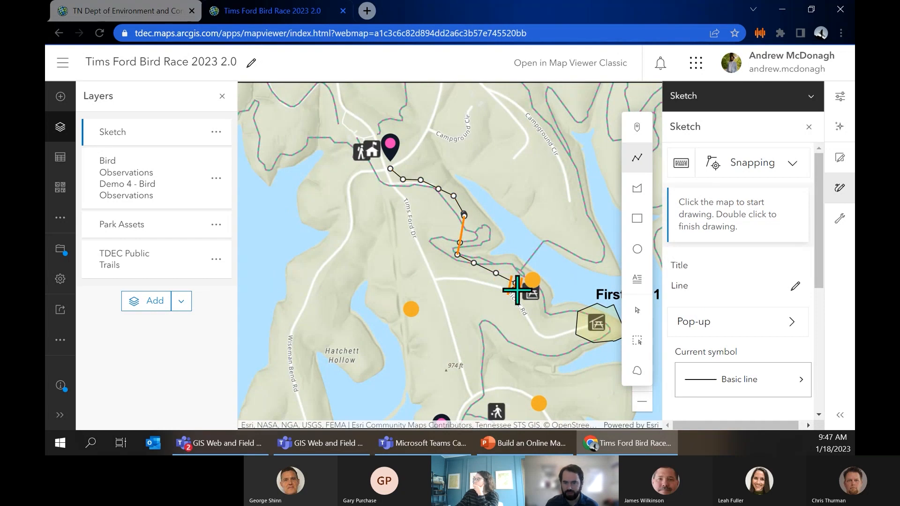
left_click(529, 304)
left_click(549, 322)
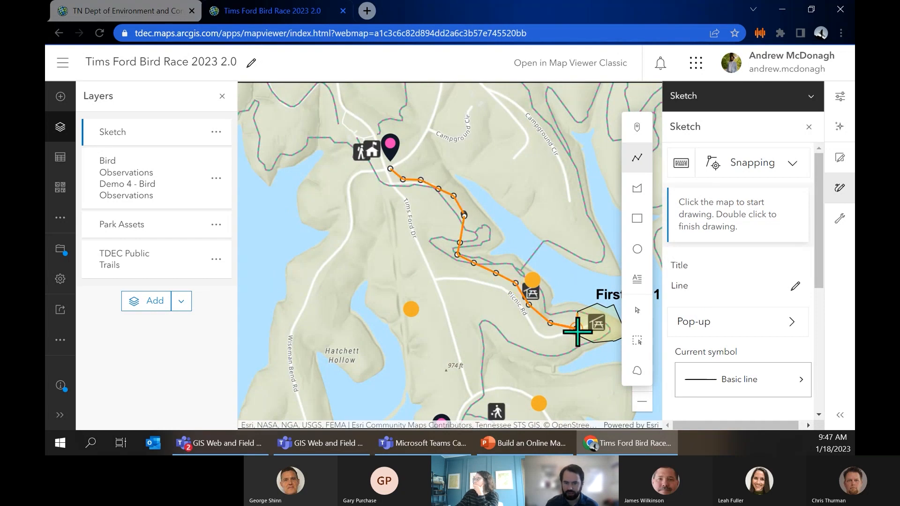
left_click(576, 329)
left_click(581, 337)
left_click(558, 341)
left_click(525, 334)
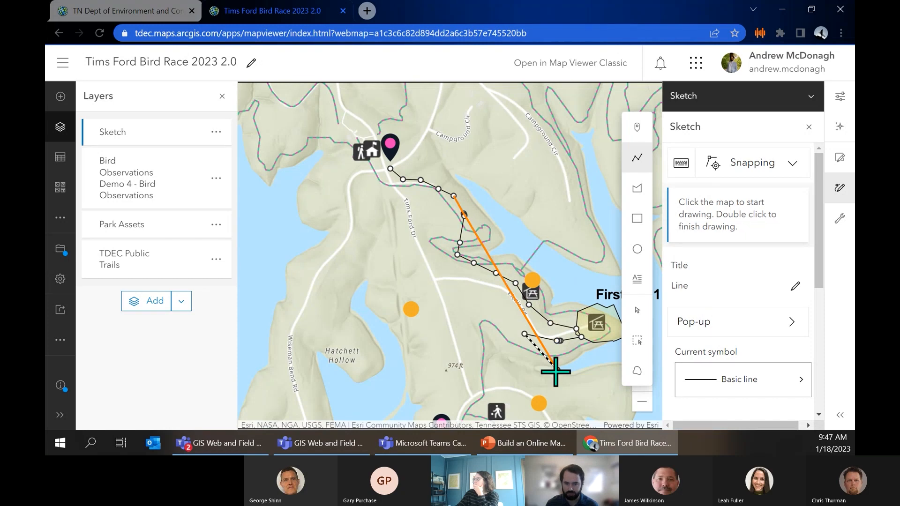
scroll(530, 387, "down", 2)
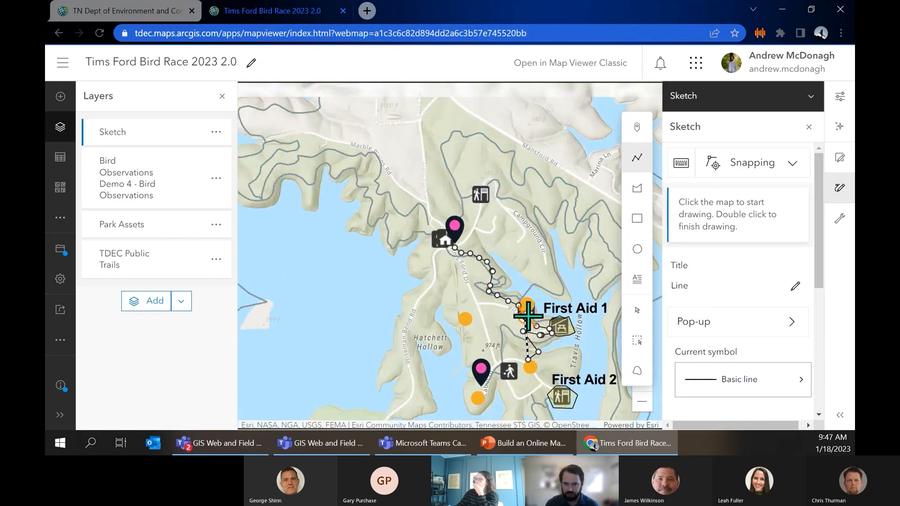
scroll(539, 353, "up", 2)
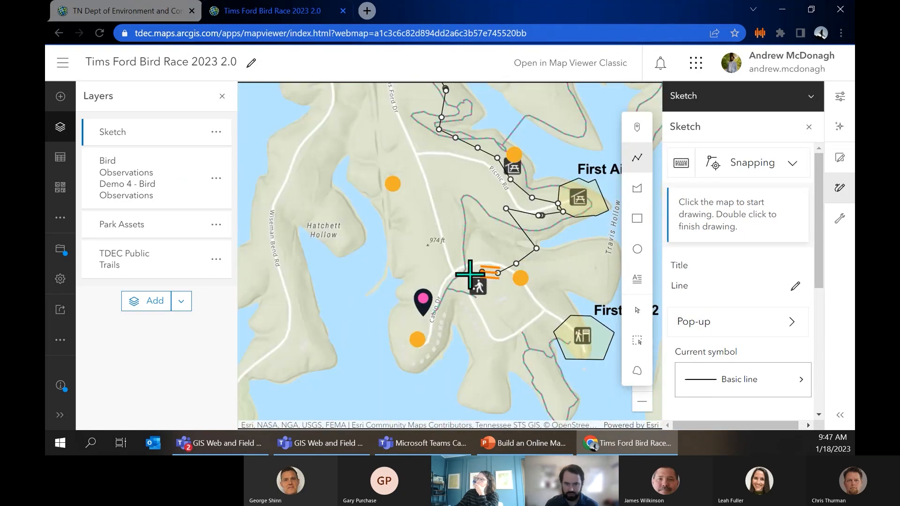
double_click(438, 311)
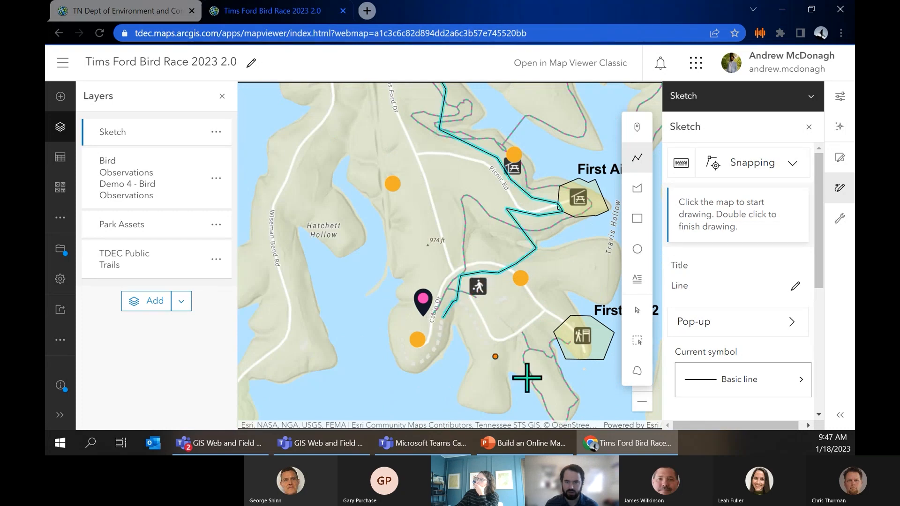
- Try dashed arrow styles from the Arrows category on the route line, and apply the thick dark line with small white arrowheads
scroll(519, 387, "down", 1)
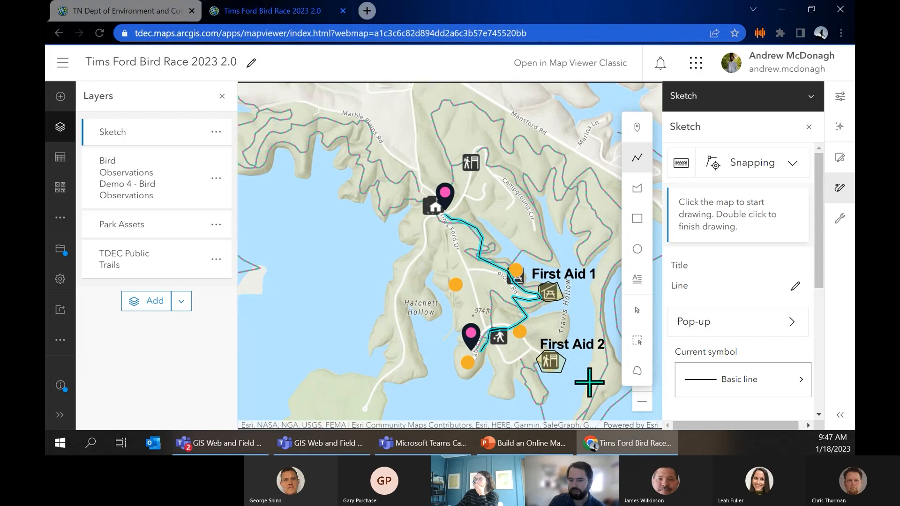
left_click(766, 383)
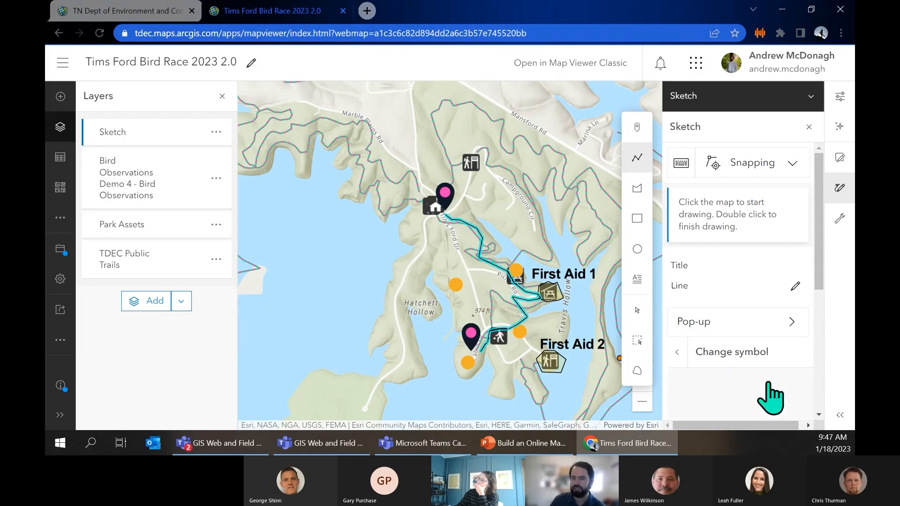
scroll(768, 383, "down", 3)
left_click(766, 233)
left_click(736, 326)
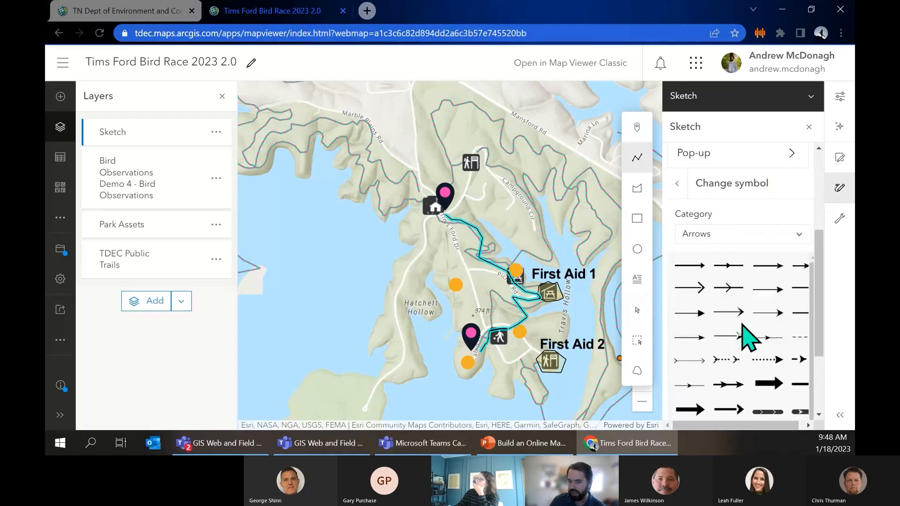
scroll(761, 346, "down", 1)
scroll(797, 402, "down", 1)
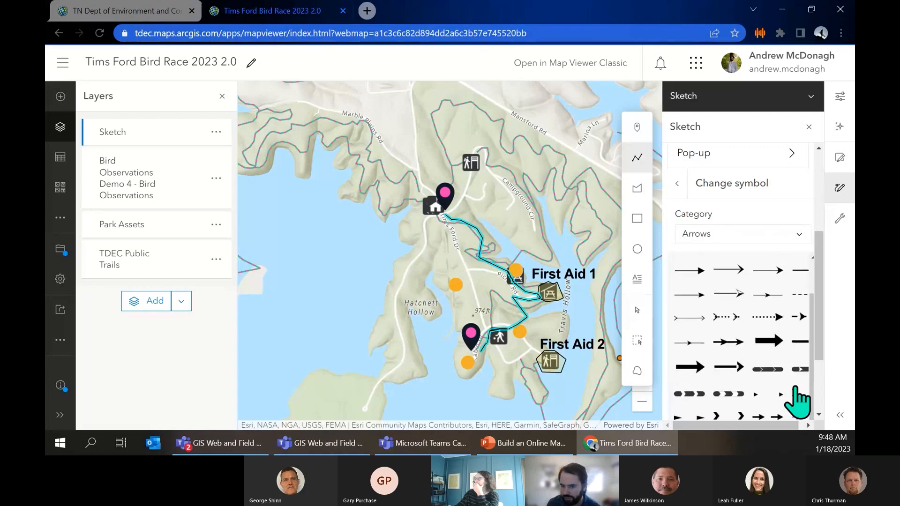
left_click(728, 397)
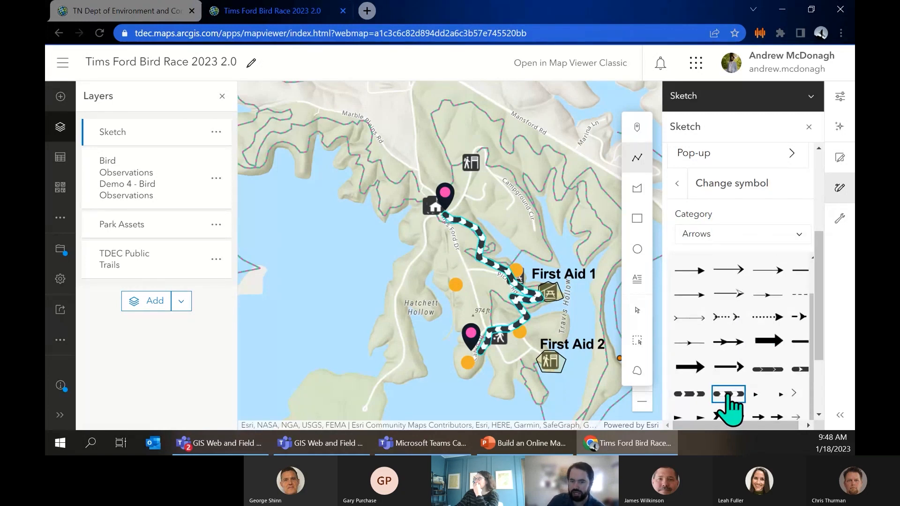
left_click(678, 393)
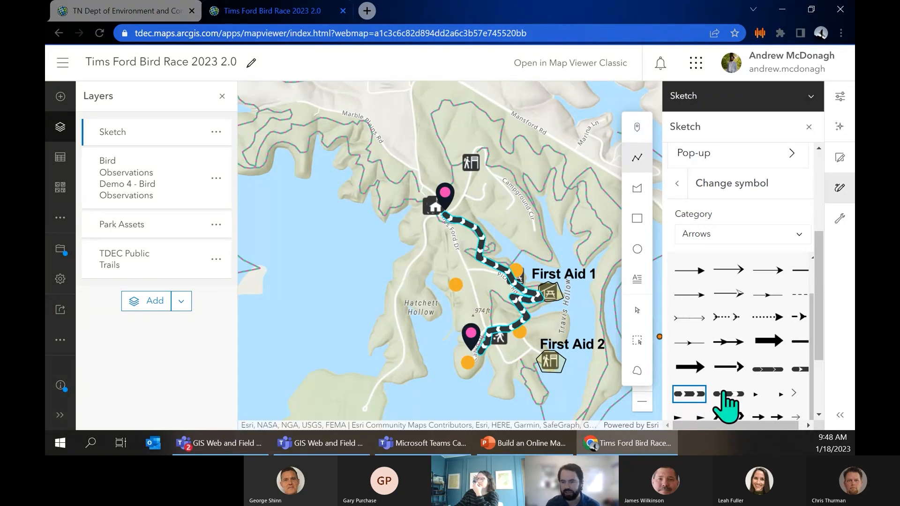
left_click(799, 370)
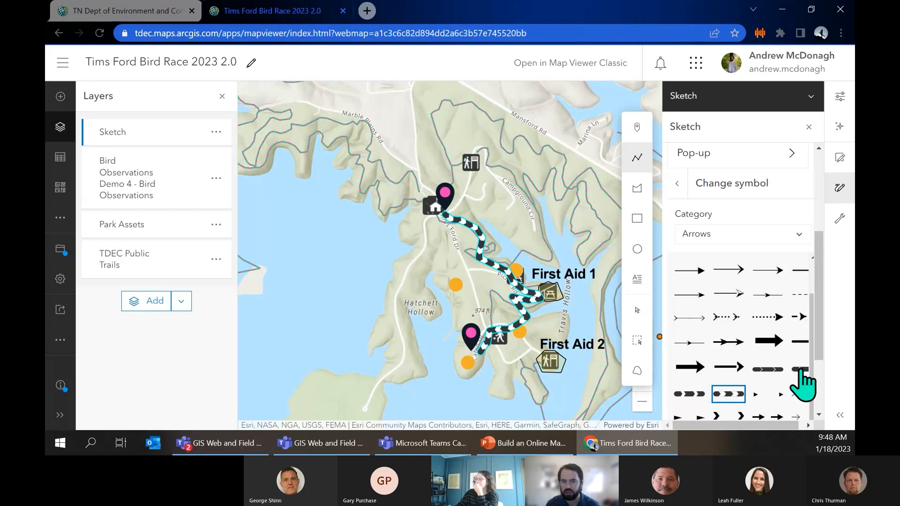
scroll(803, 381, "down", 3)
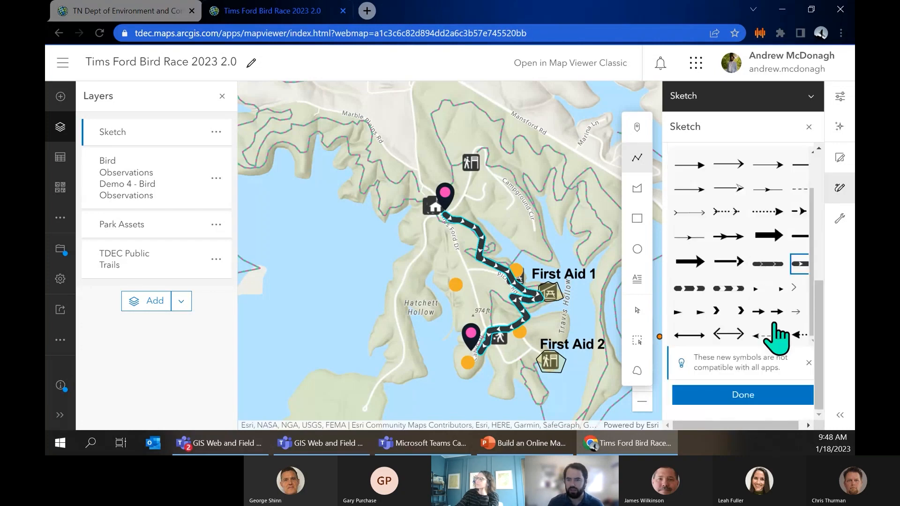
left_click(742, 395)
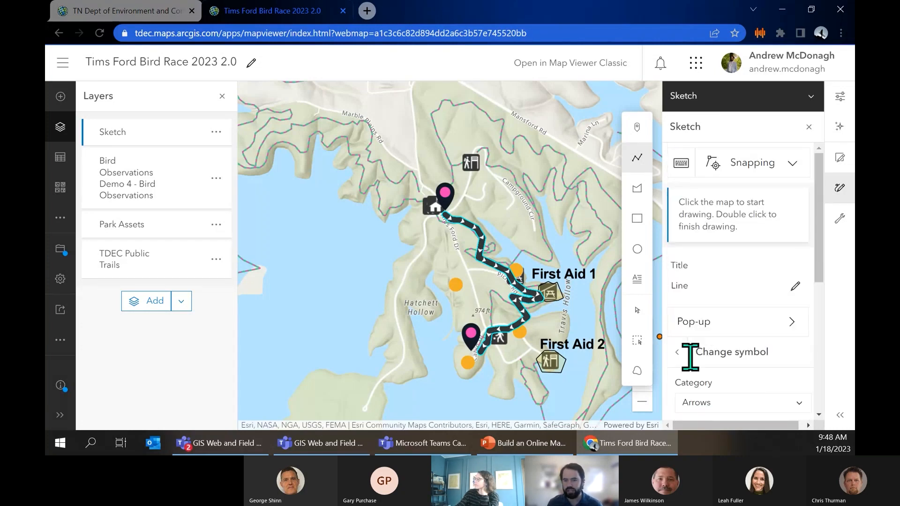
- Recolor the route line's solid stroke to green 44a127 and set its width to 4 px
scroll(739, 305, "down", 7)
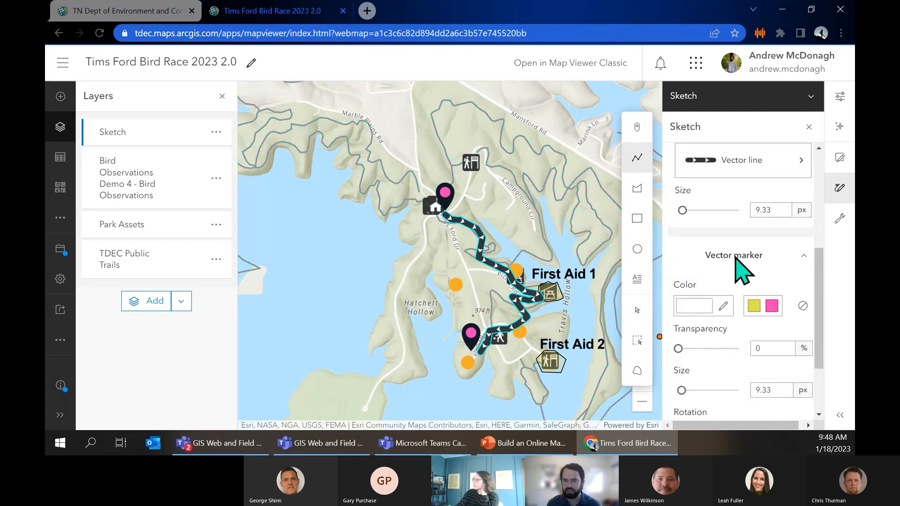
scroll(737, 370, "down", 3)
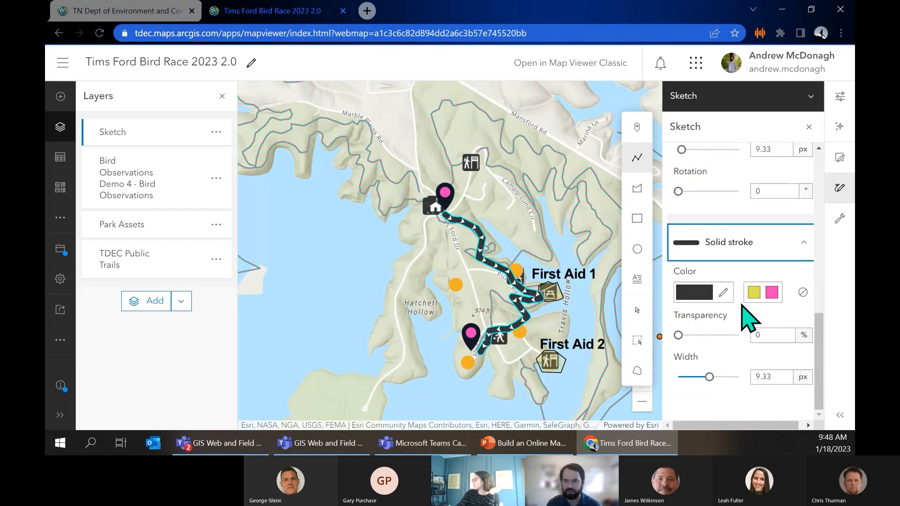
left_click(731, 299)
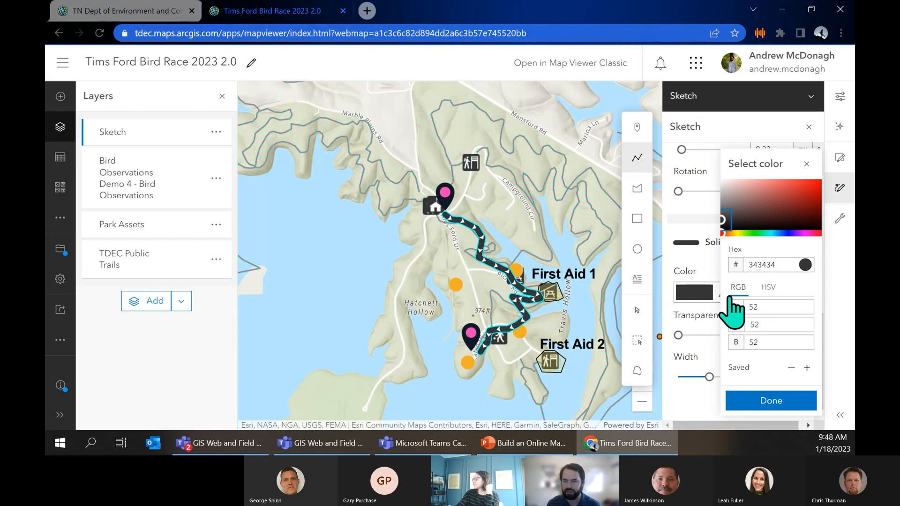
left_click(750, 233)
left_click(771, 183)
left_click_drag(774, 185, 797, 199)
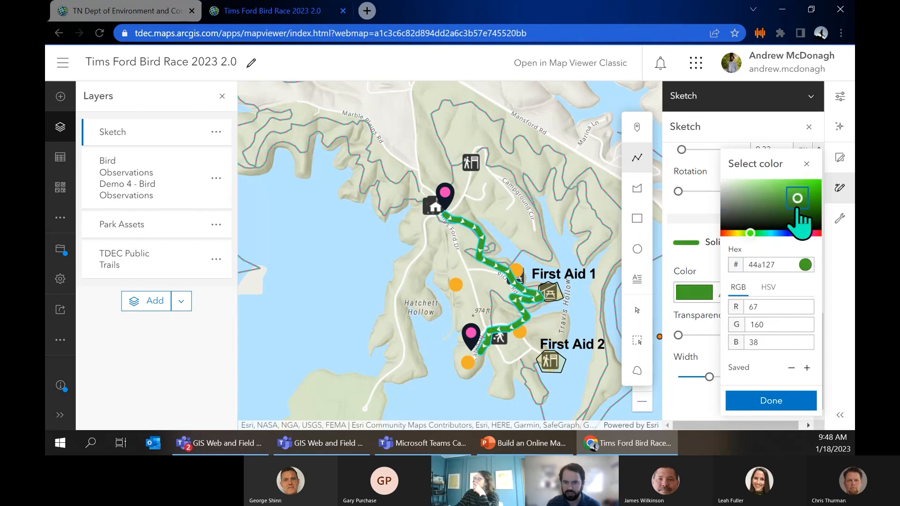
left_click(755, 400)
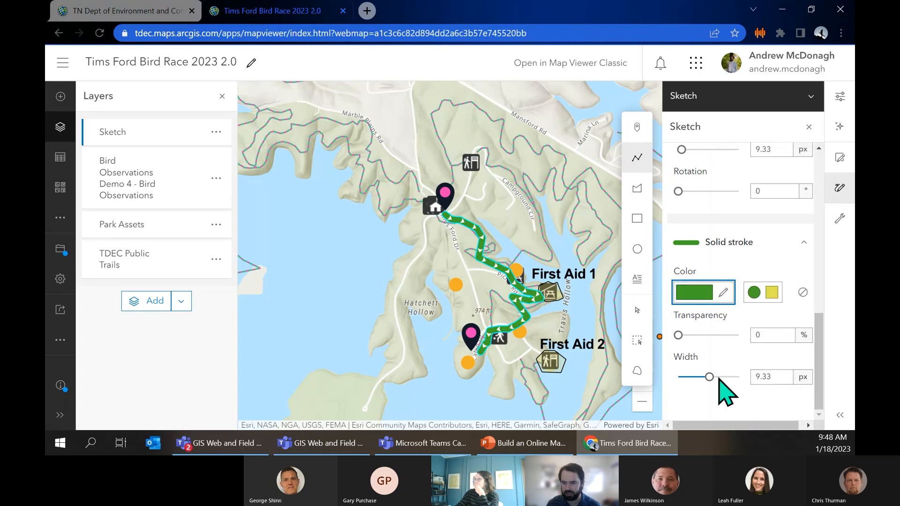
left_click_drag(709, 376, 691, 377)
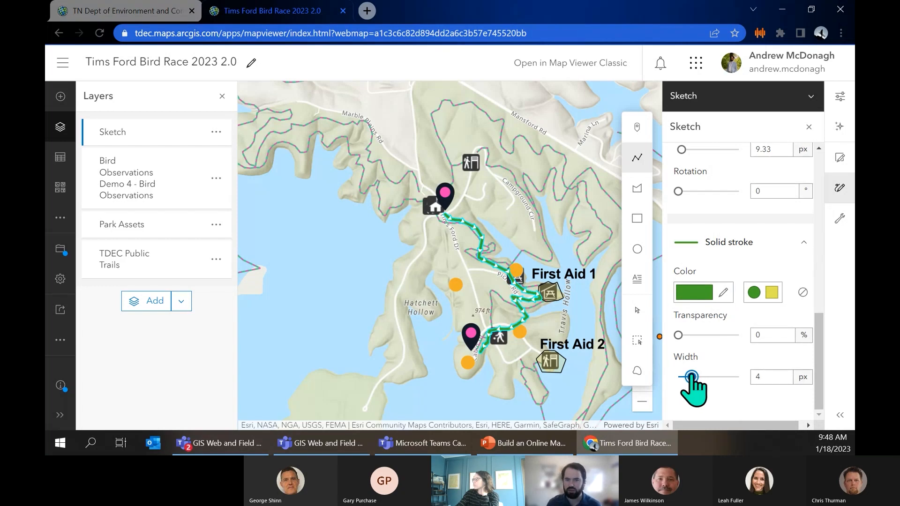
- Select the First Aid 2 polygon and shift it very slightly up and to the right
left_click(638, 310)
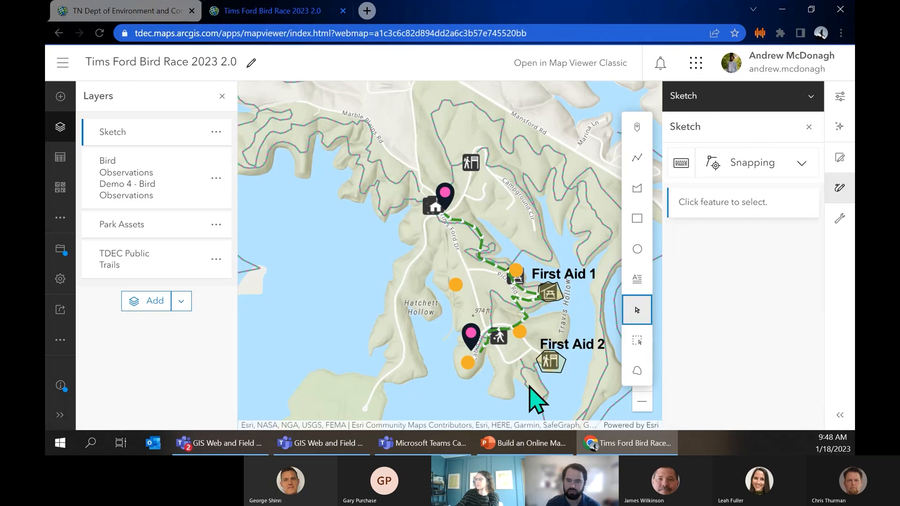
left_click(554, 371)
scroll(555, 372, "up", 2)
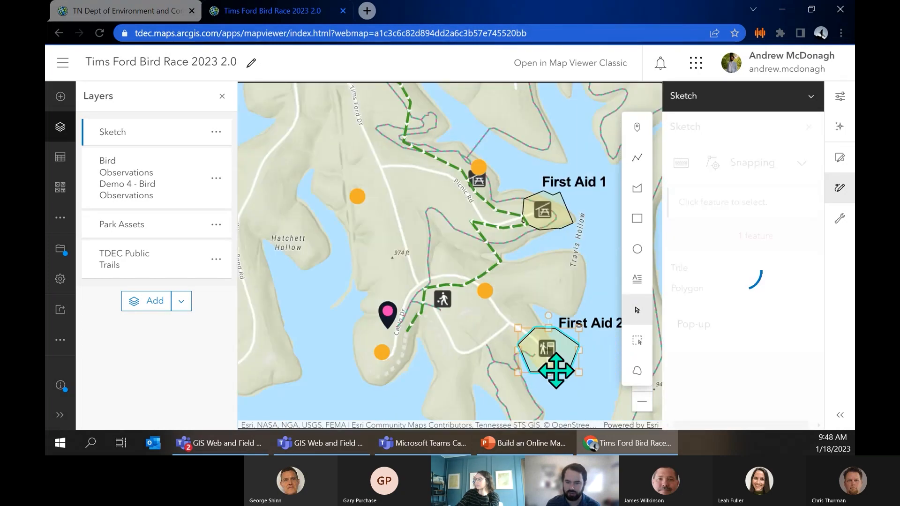
left_click_drag(557, 370, 557, 367)
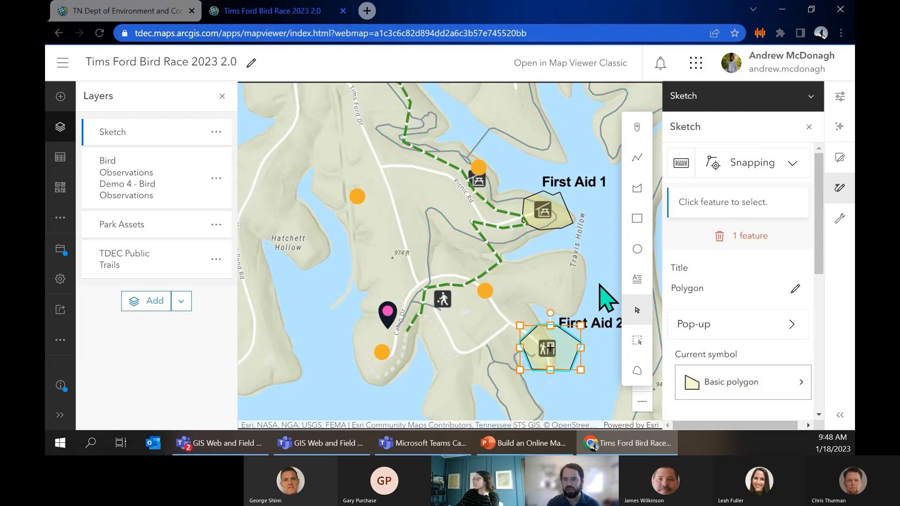
scroll(600, 284, "down", 1)
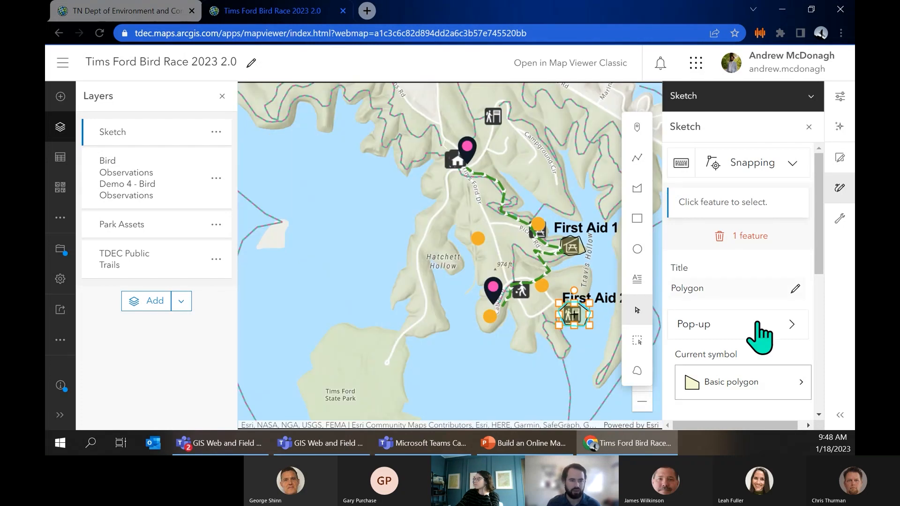
- Move the Sketch layer below TDEC Public Trails in the layer order and close the Park Assets properties
left_click(148, 227)
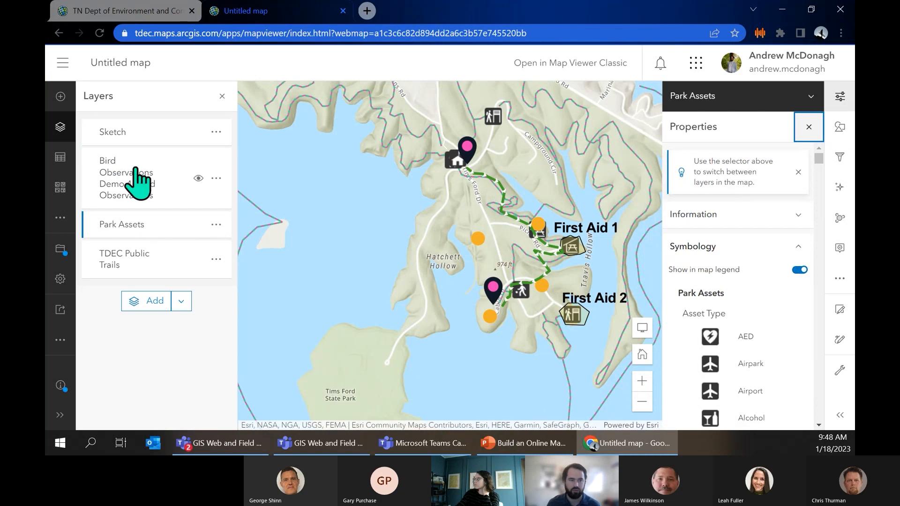
left_click_drag(136, 135, 140, 281)
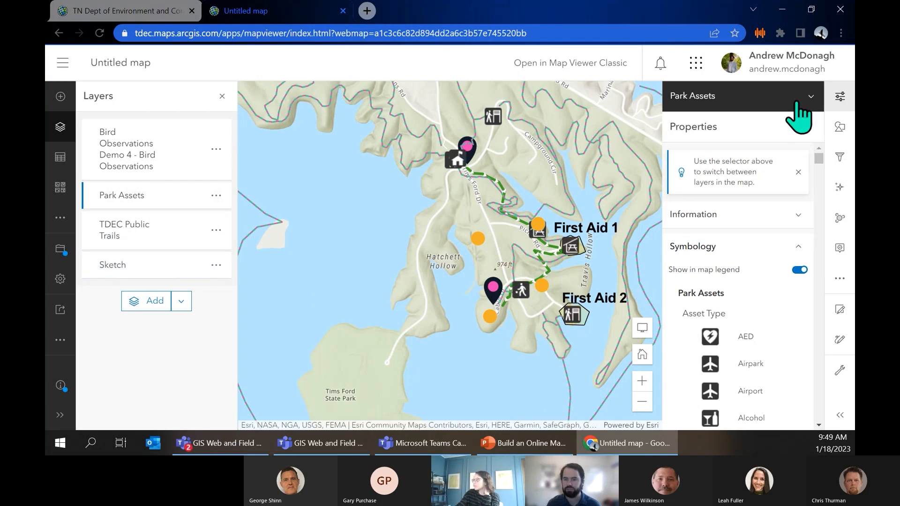
left_click(807, 126)
left_click_drag(747, 256, 758, 272)
scroll(641, 259, "up", 1)
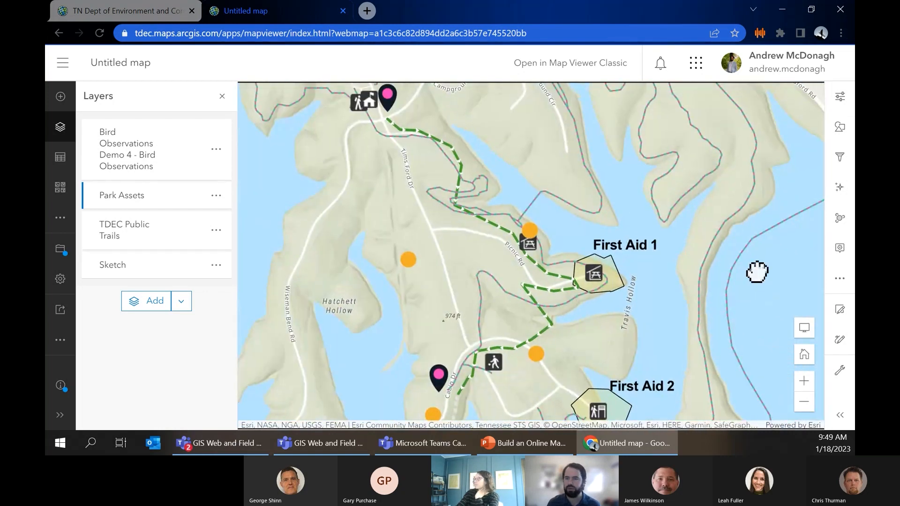
- Reduce the browser page zoom by one level below 100% and save the map
left_click(840, 33)
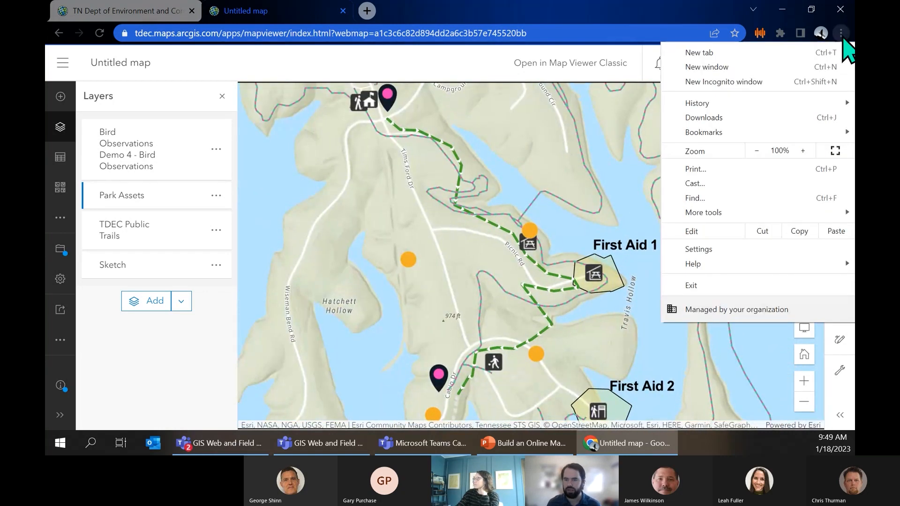
left_click(757, 151)
left_click(584, 162)
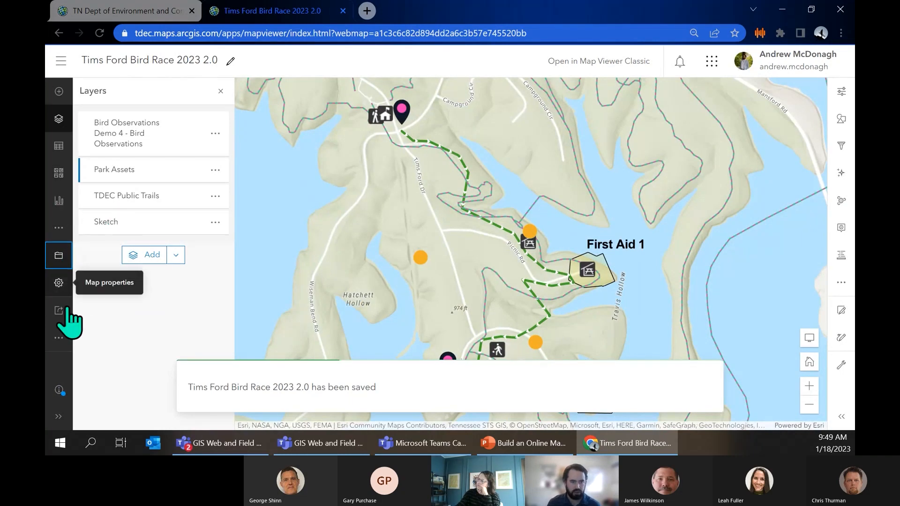
- Open the map's print settings and set the layout title to "Tims Ford Bird Race 2023 2.0 Overview"
left_click(58, 337)
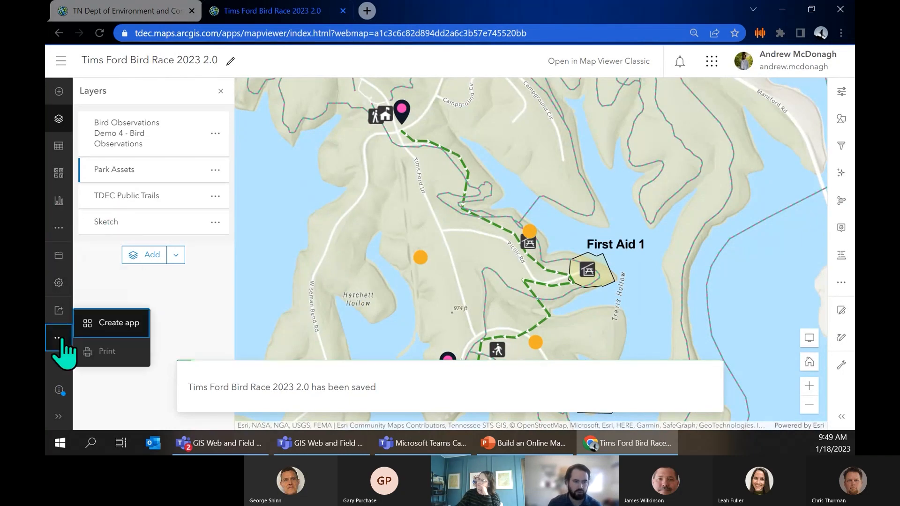
left_click(107, 352)
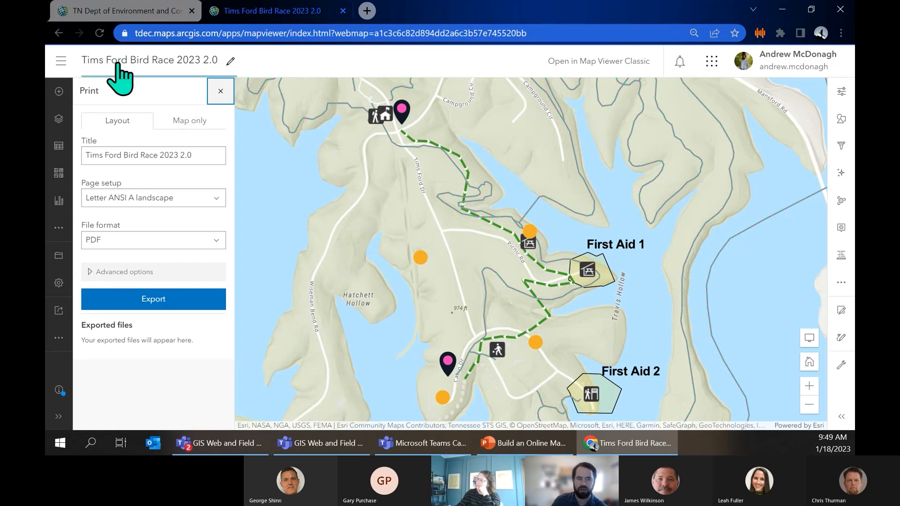
left_click(200, 156)
type("O")
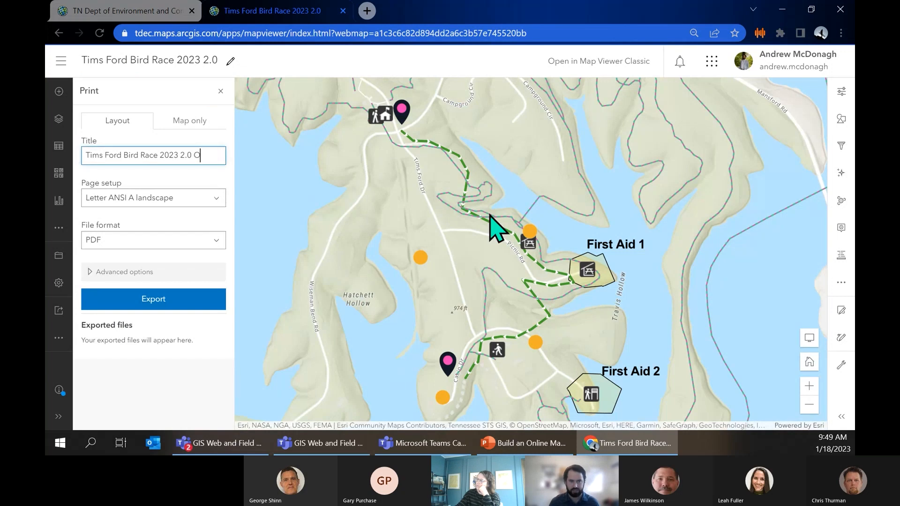
type("verview")
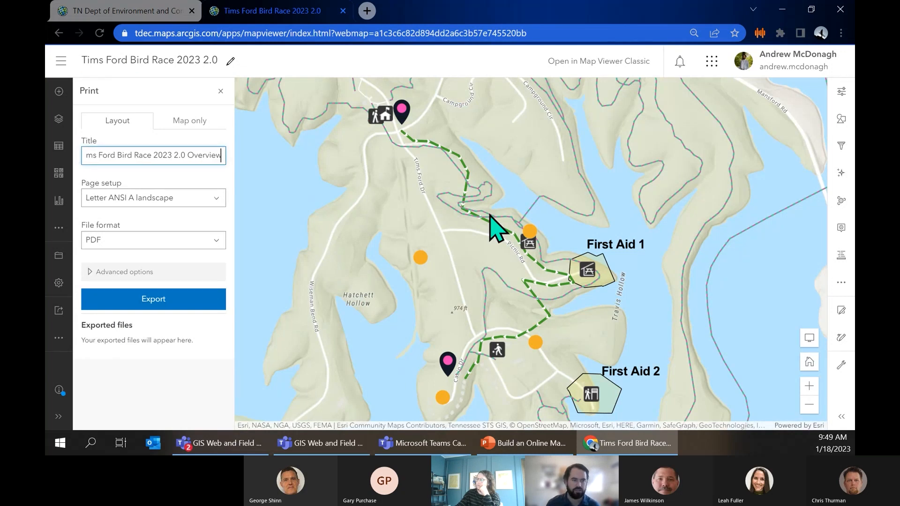
- Set the print format to PNG32, include the legend and north arrow, and export the layout
left_click(218, 240)
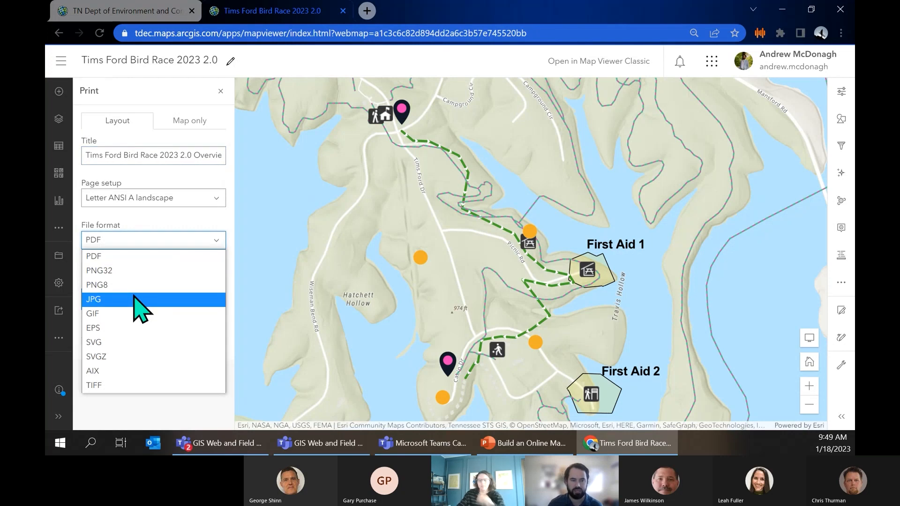
left_click(133, 271)
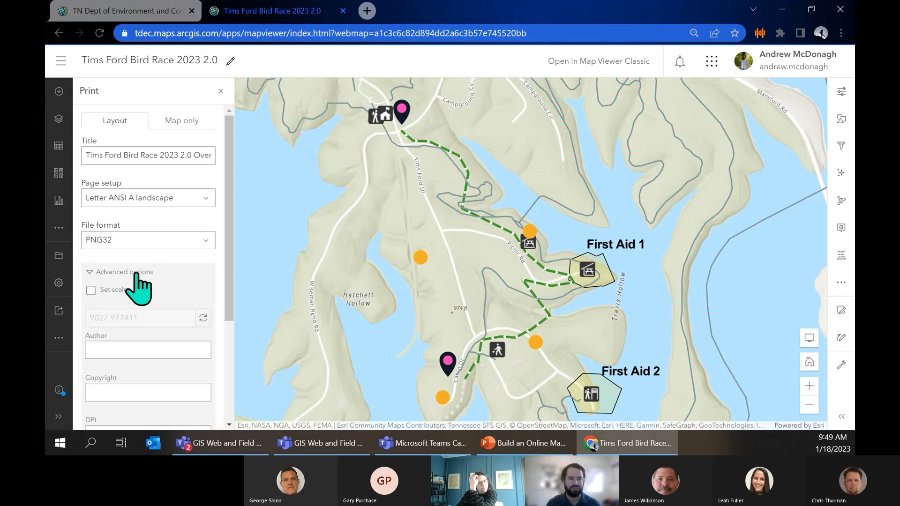
scroll(127, 316, "down", 3)
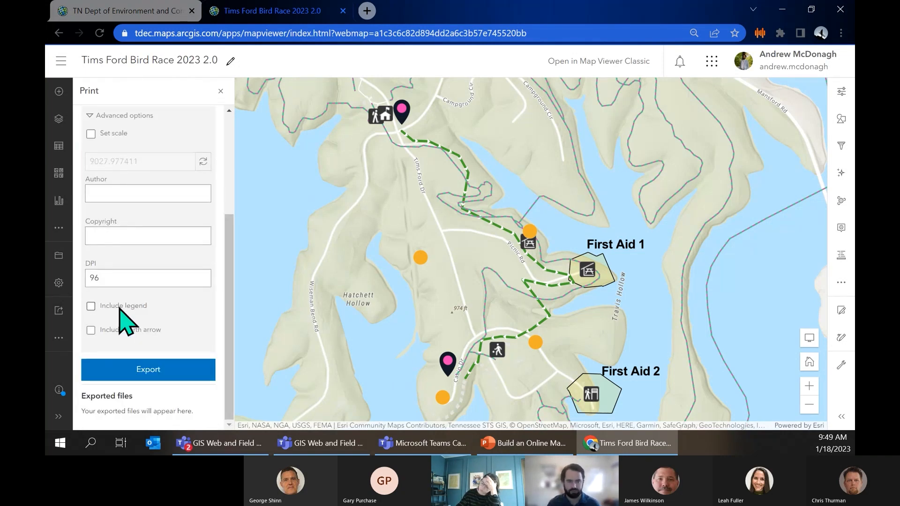
left_click(121, 307)
left_click(146, 331)
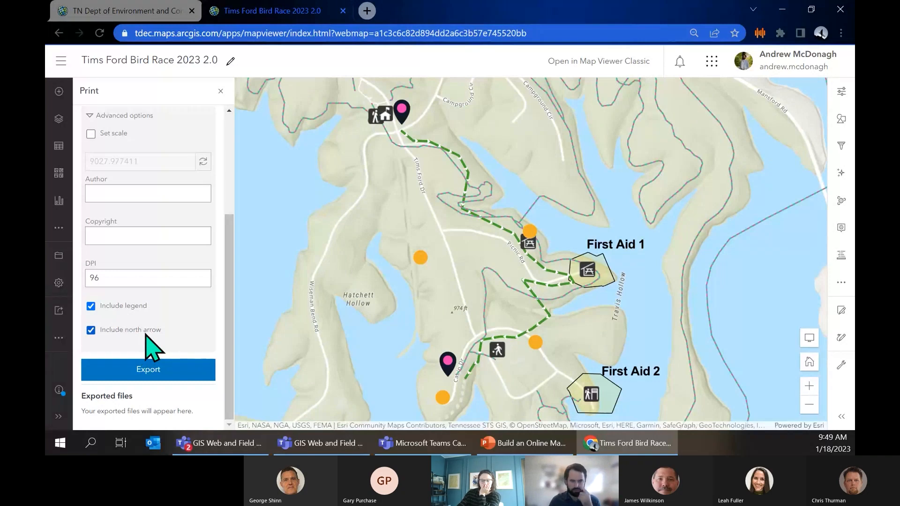
left_click(149, 368)
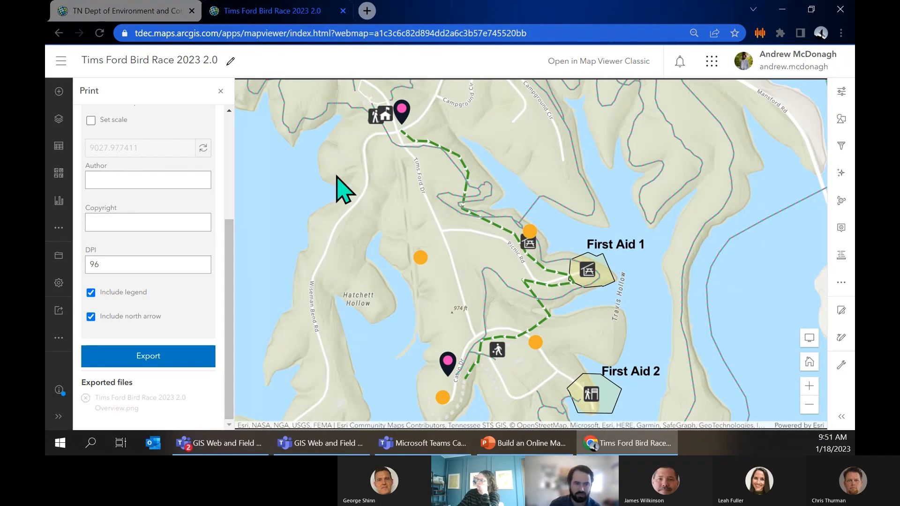
- Change the print file format to PDF and export the layout again
scroll(133, 184, "up", 4)
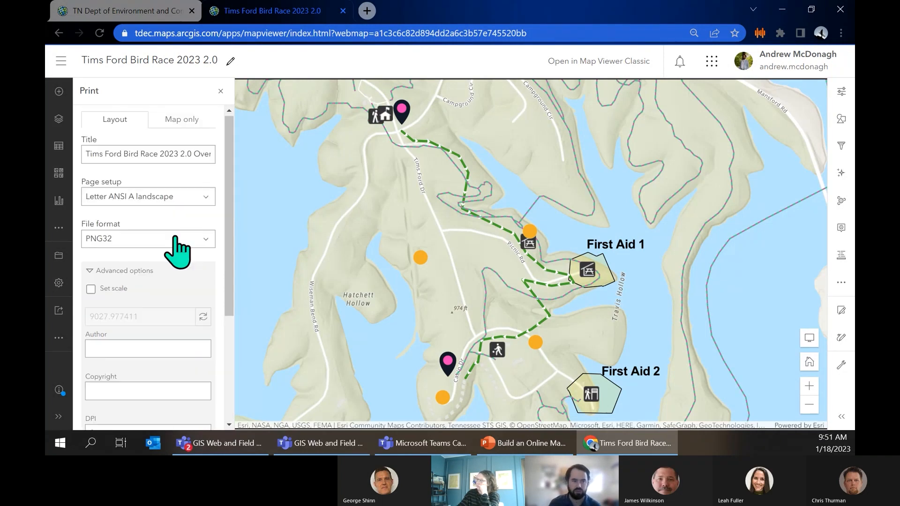
left_click(175, 237)
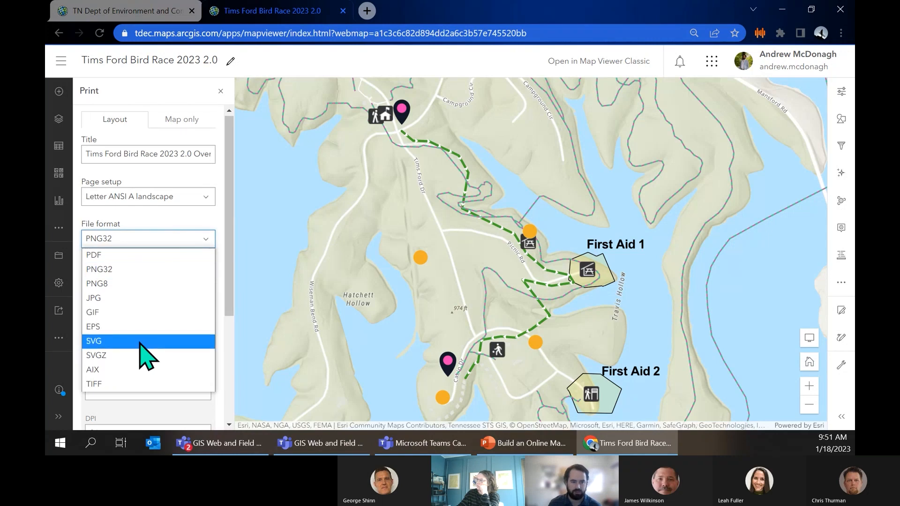
left_click(135, 255)
scroll(140, 272, "down", 3)
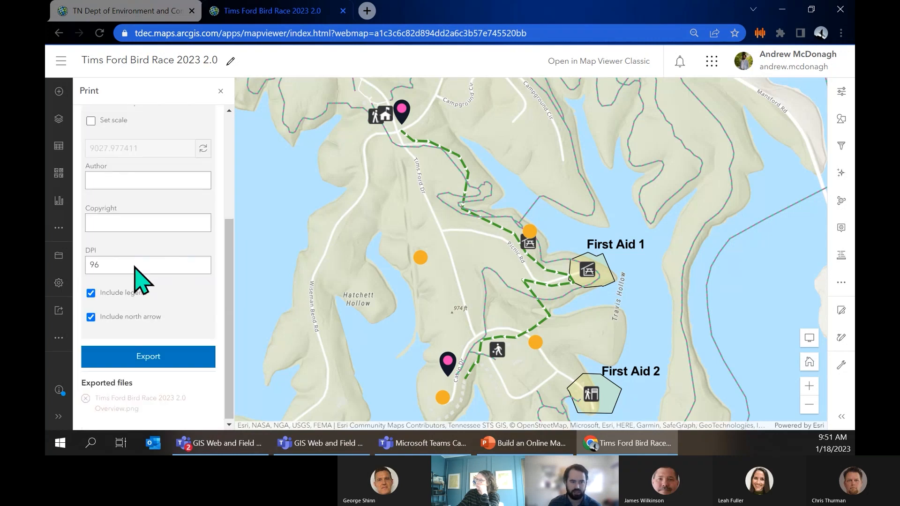
left_click(159, 357)
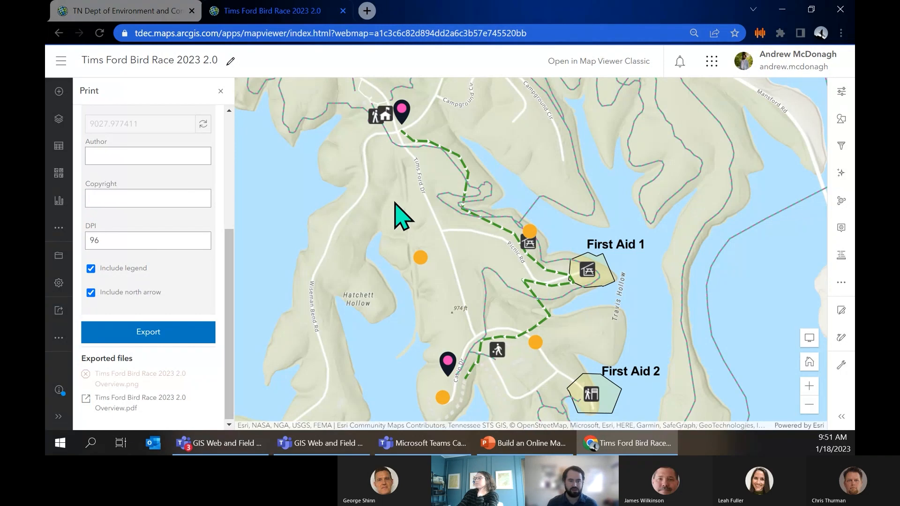
- Open the exported Overview PDF and zoom out to 67% to examine the full page layout and legend
left_click(118, 408)
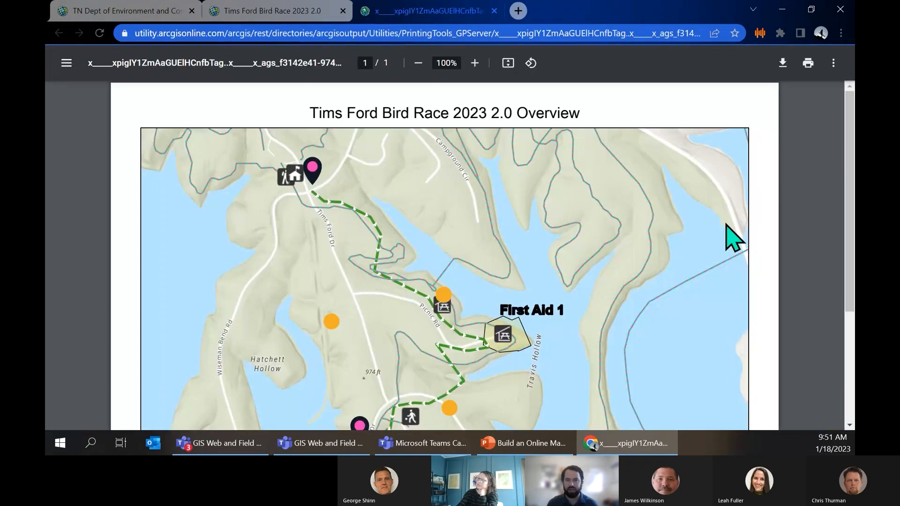
left_click(417, 63)
left_click(418, 63)
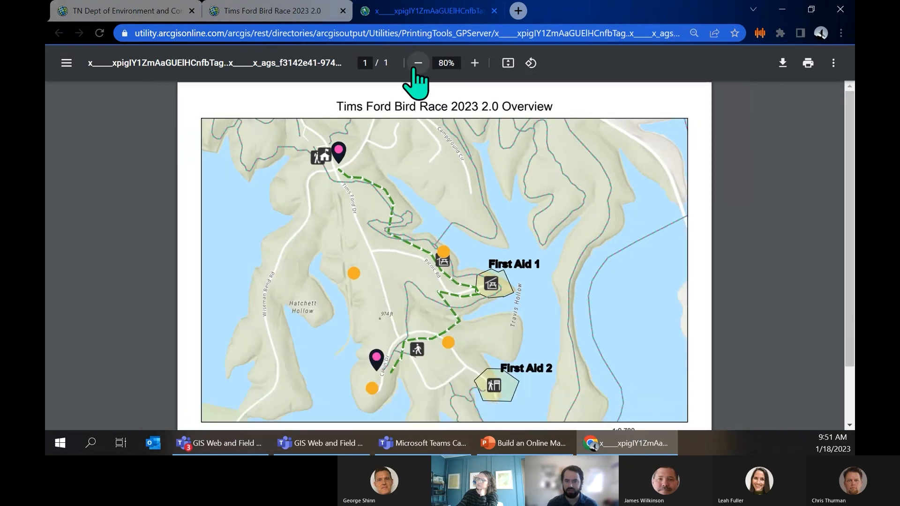
left_click(418, 66)
left_click(417, 63)
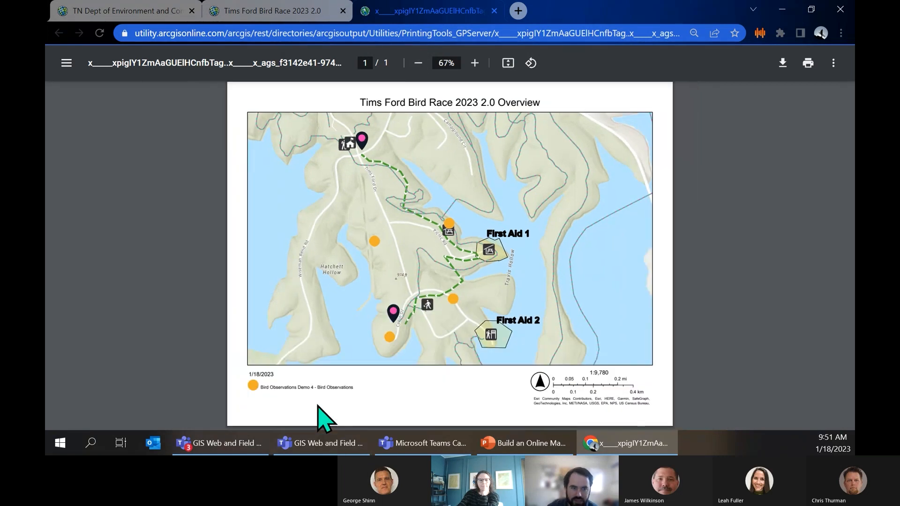
- Return to the Tims Ford Bird Race 2023 2.0 web map and close its print settings
left_click(289, 16)
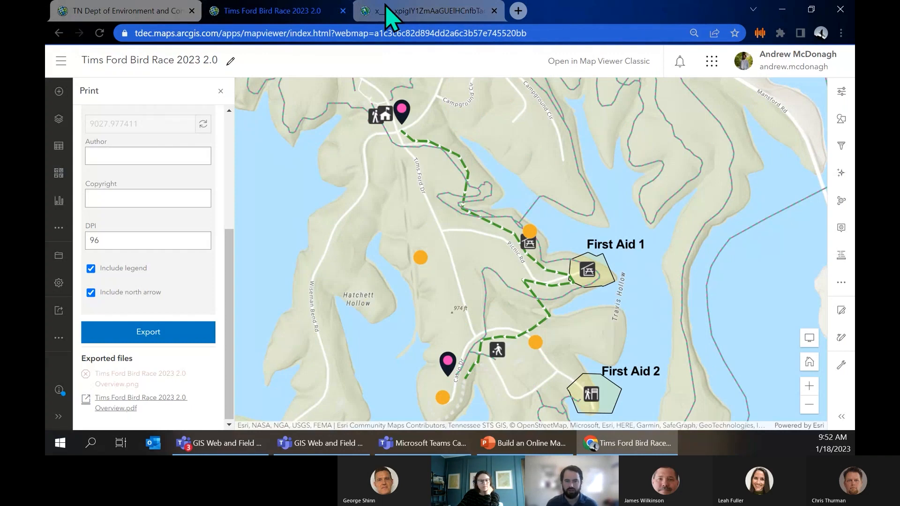
double_click(624, 256)
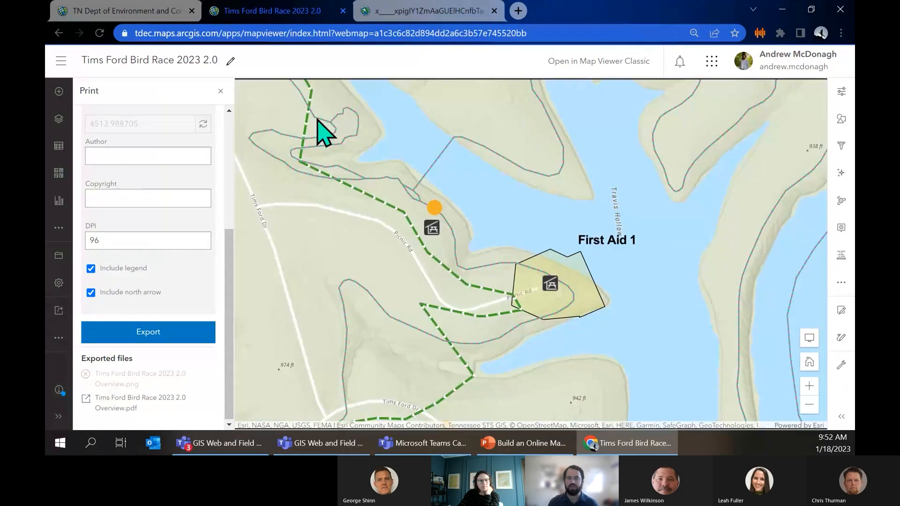
left_click(221, 91)
scroll(539, 272, "down", 1)
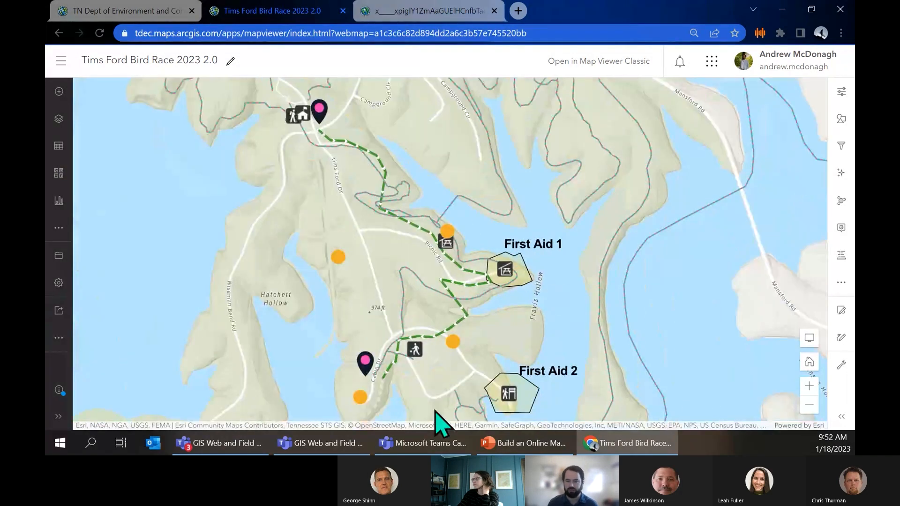
scroll(436, 411, "up", 2)
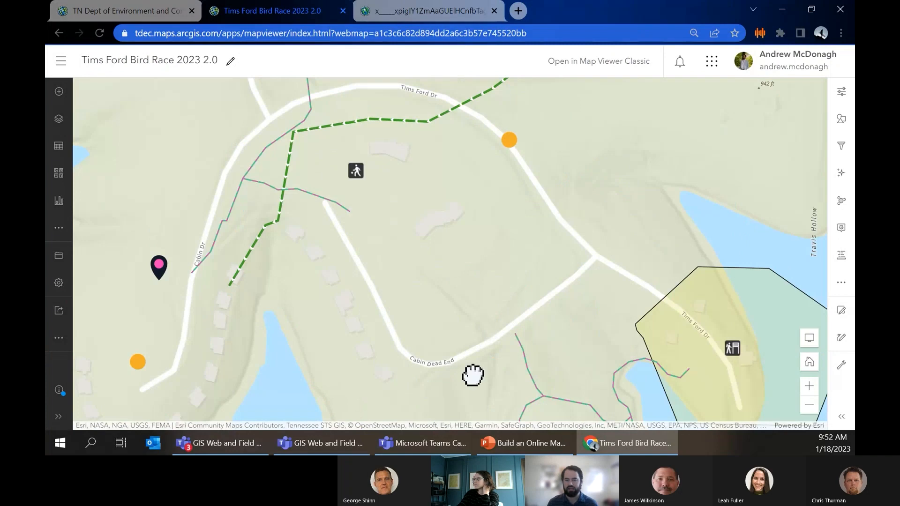
- Frame the map on the finish area around Cabin Dr and change the print title to Tims Ford Bird Race 2023 2.0 Finish Line
scroll(472, 372, "down", 1)
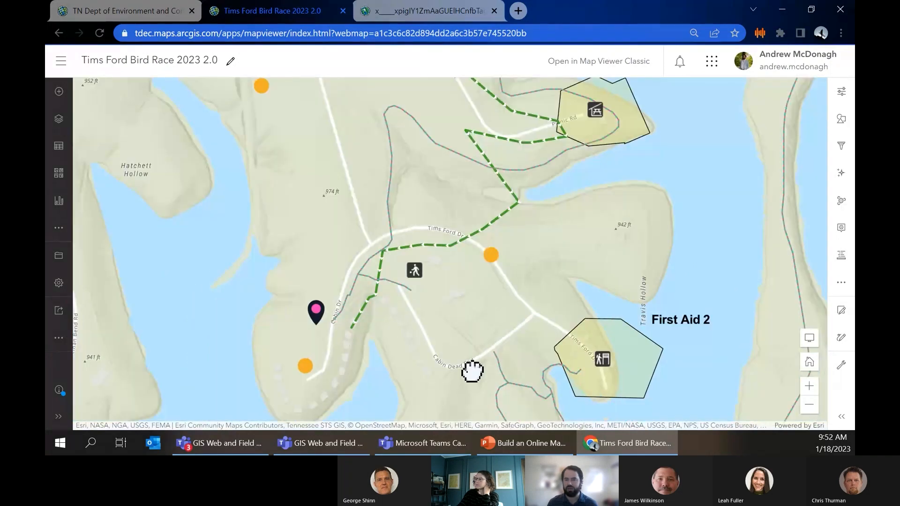
left_click_drag(472, 371, 464, 419)
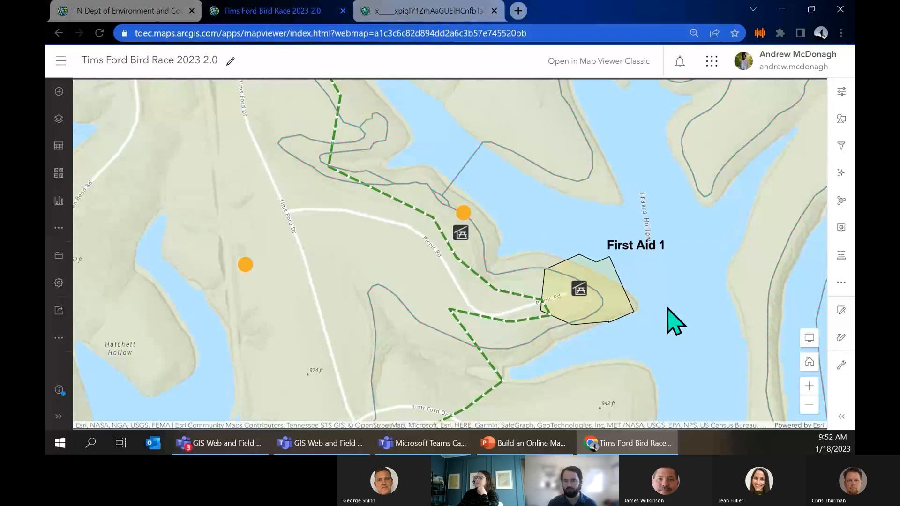
scroll(667, 311, "down", 2)
scroll(561, 342, "up", 1)
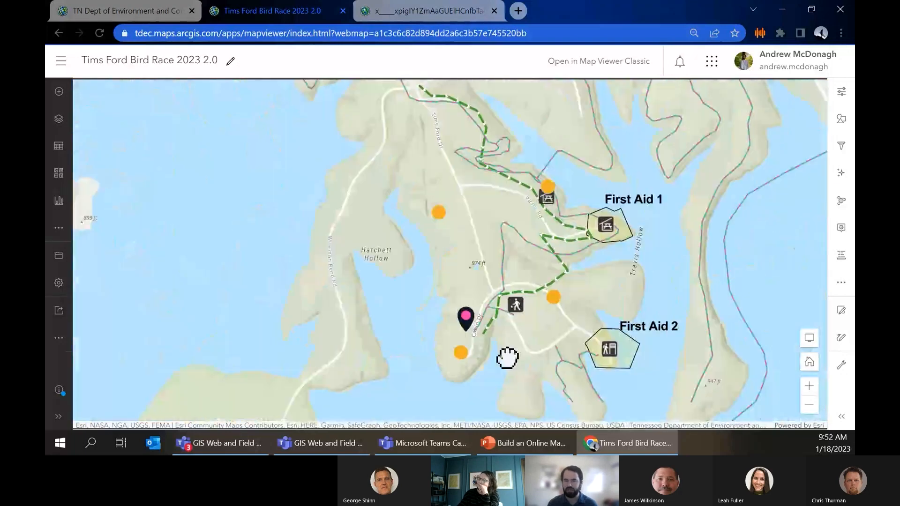
scroll(507, 358, "up", 3)
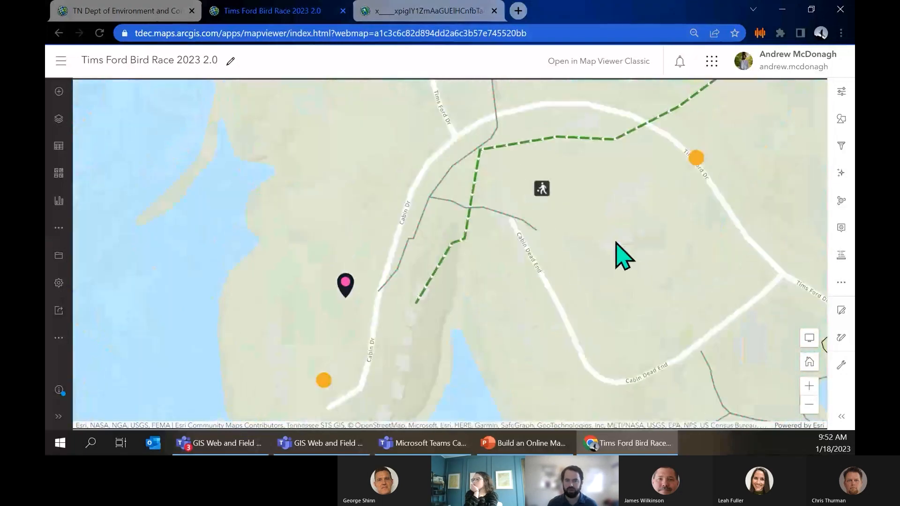
left_click_drag(616, 243, 649, 237)
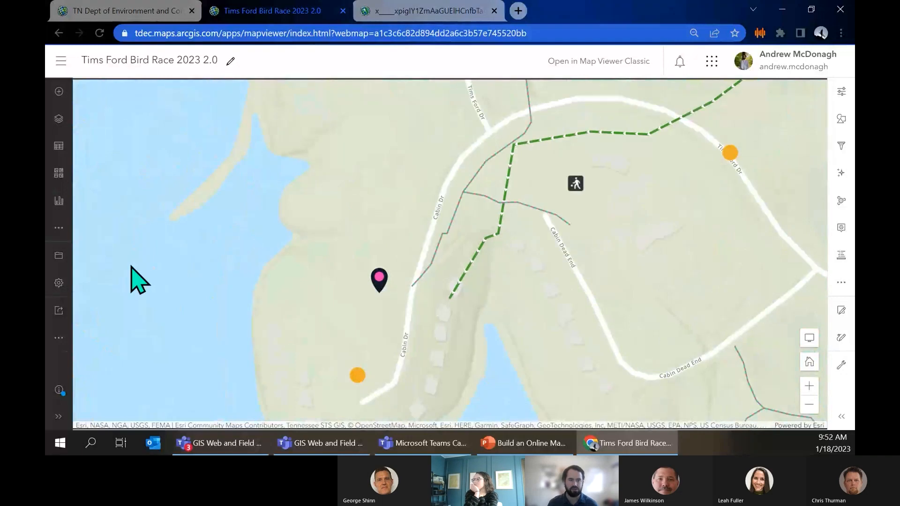
left_click(58, 337)
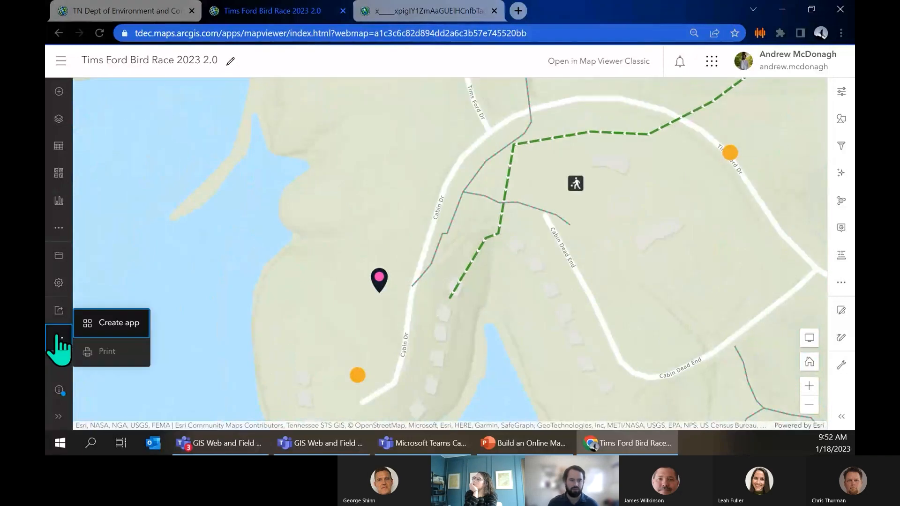
left_click(107, 353)
scroll(157, 297, "up", 5)
double_click(188, 155)
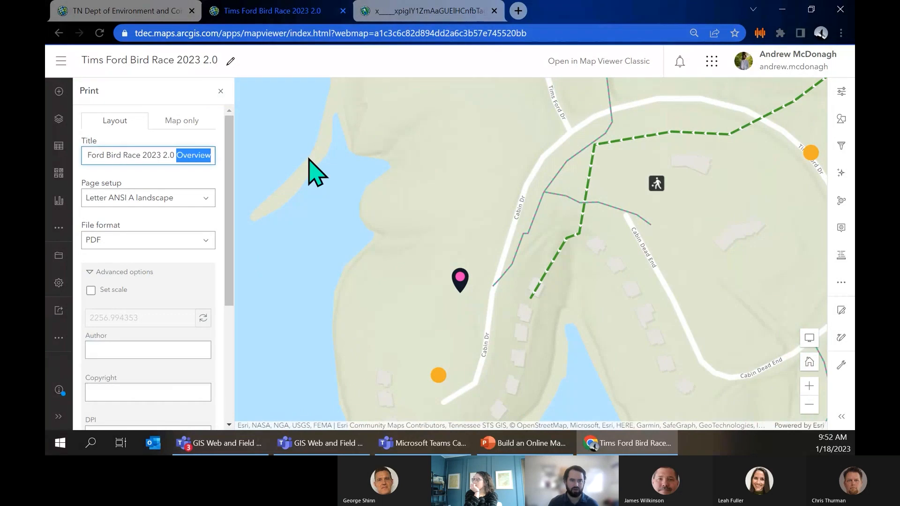
type("Finish Line")
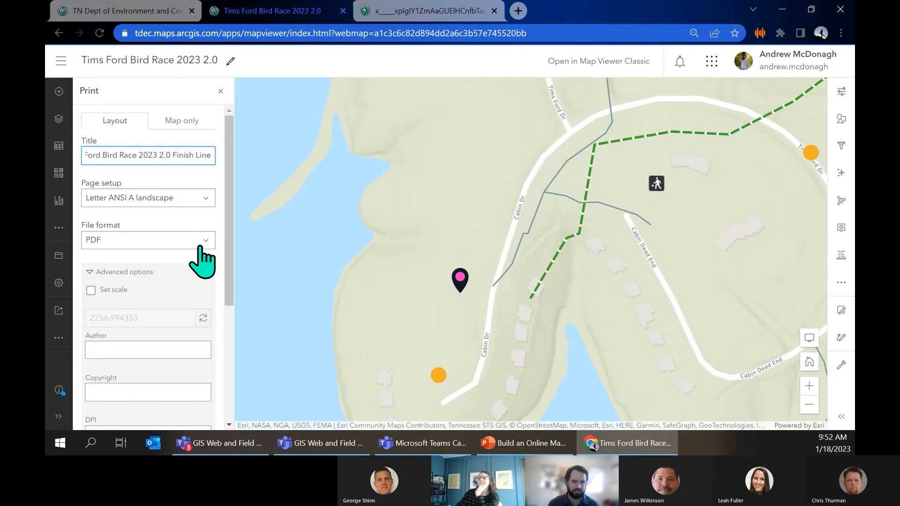
- Export the Finish Line layout as a JPG with the legend and north arrow included
scroll(153, 275, "down", 3)
left_click(137, 294)
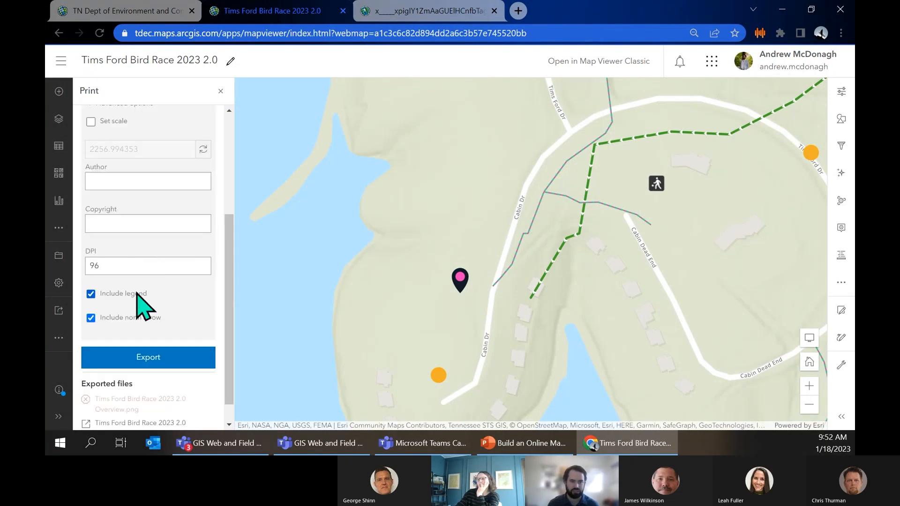
scroll(179, 281, "down", 1)
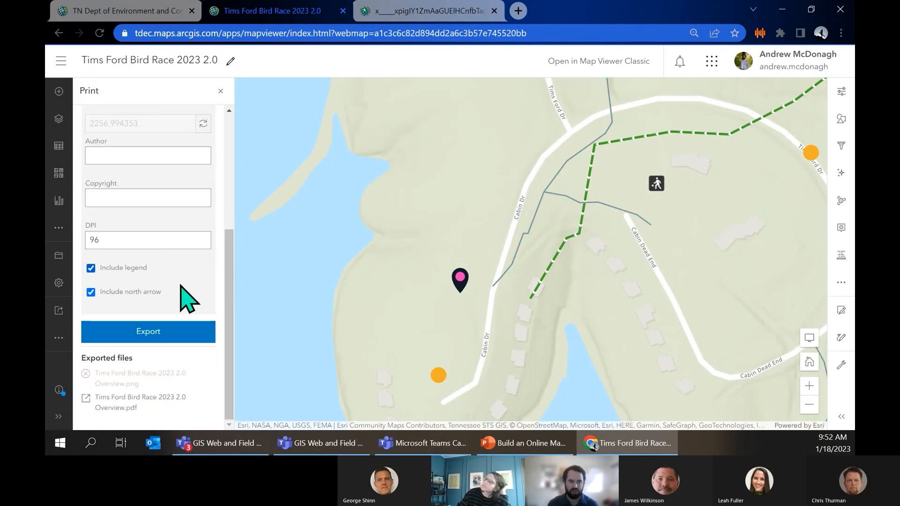
left_click(167, 330)
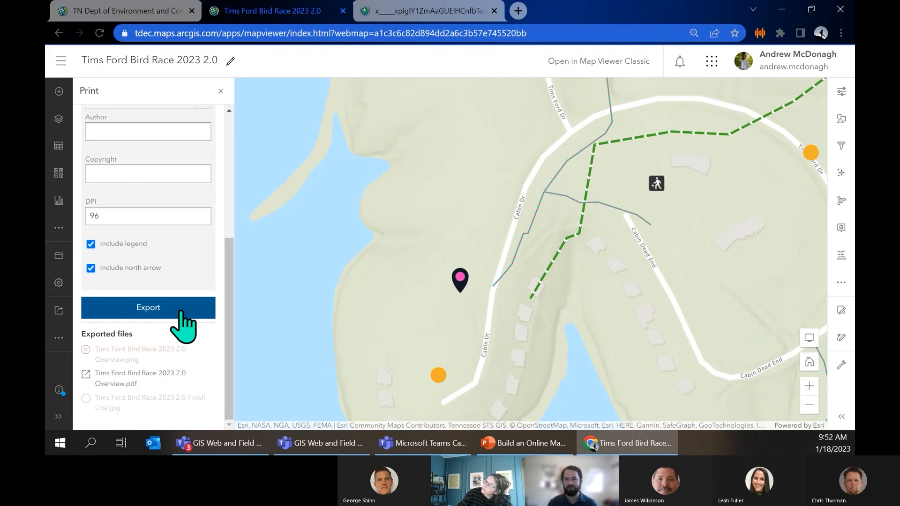
- Close the Overview export, open the exported Finish Line JPG and compare its legend with the map's layer list
left_click(493, 10)
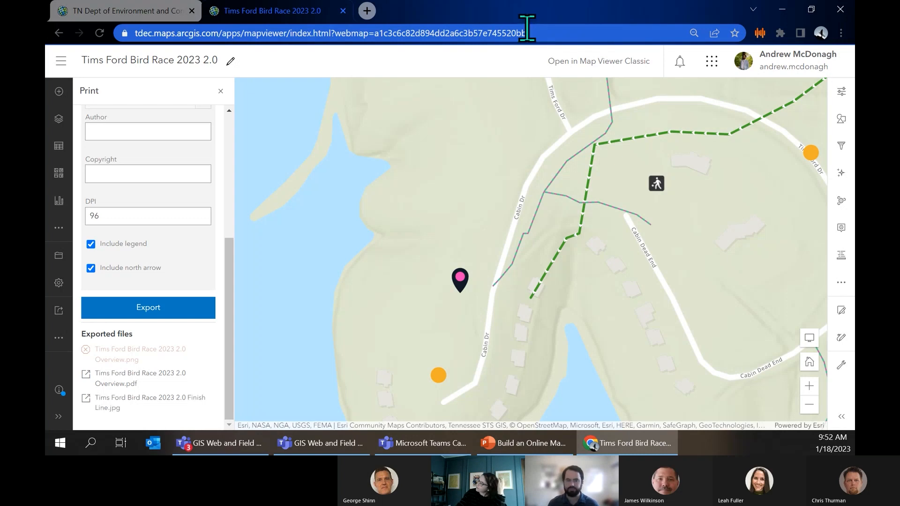
left_click(130, 405)
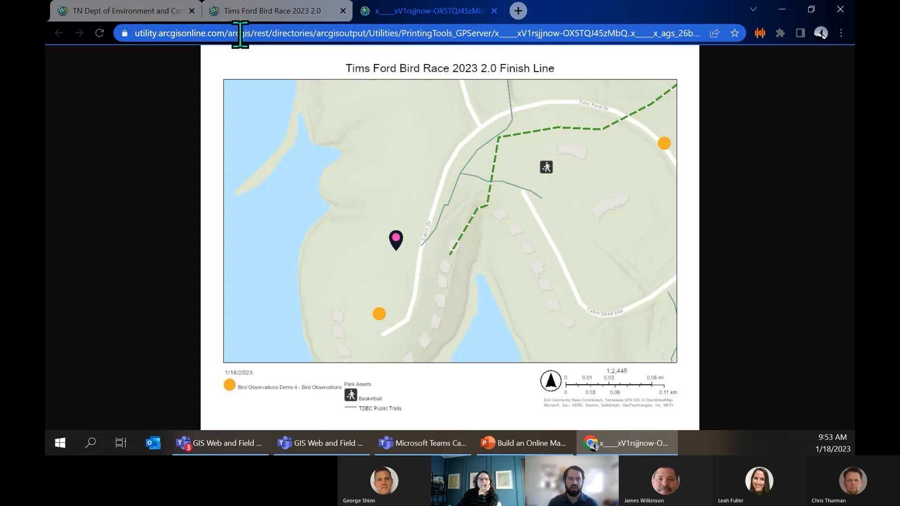
left_click(241, 11)
left_click(58, 119)
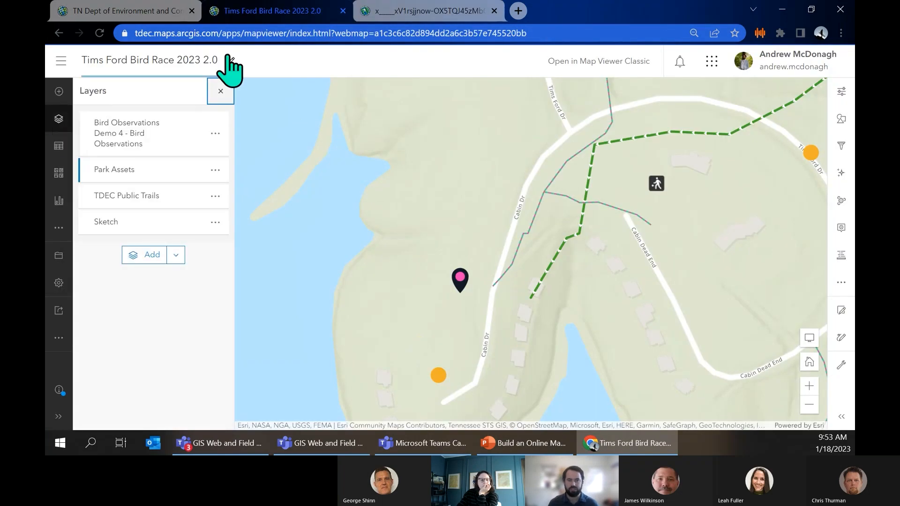
left_click(396, 11)
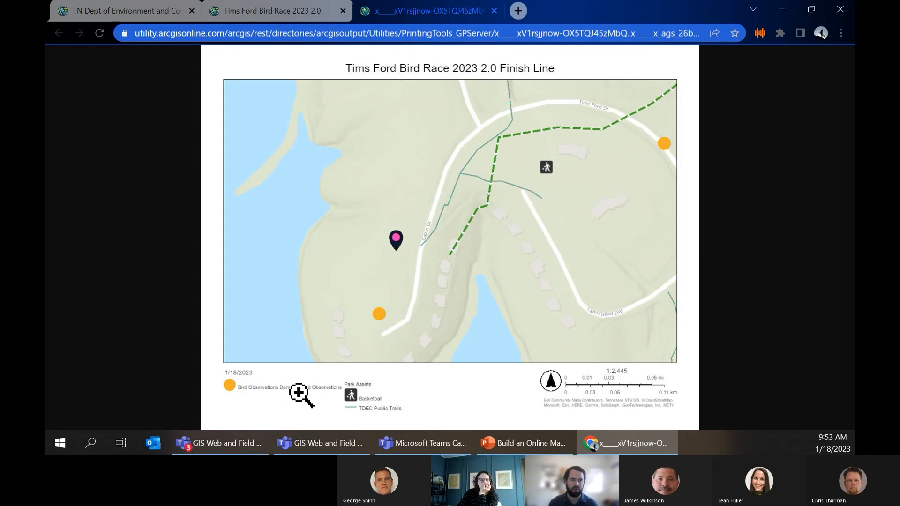
- Back in the web map, rename the Bird Observations Demo 4 - Bird Observations layer to Bird Points
key("ctrl+shift+Tab")
left_click(205, 133)
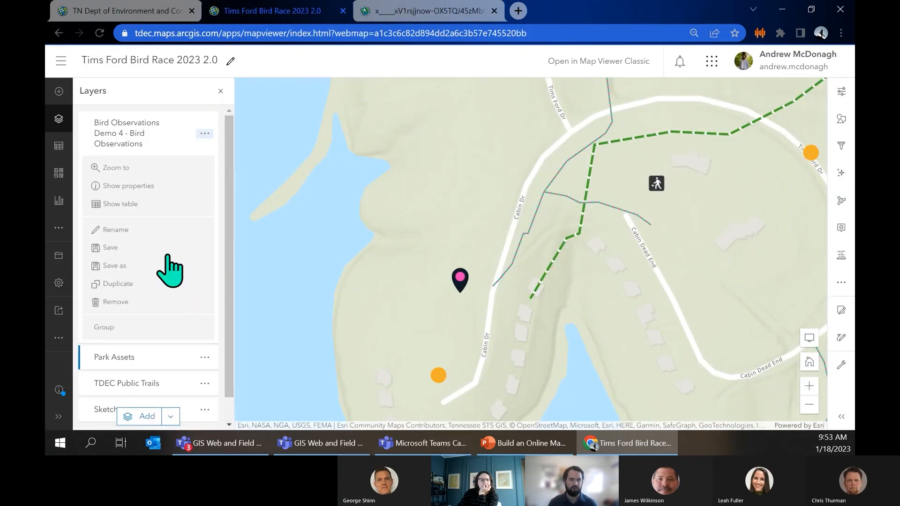
left_click(113, 230)
key("ctrl+a")
type("Bi")
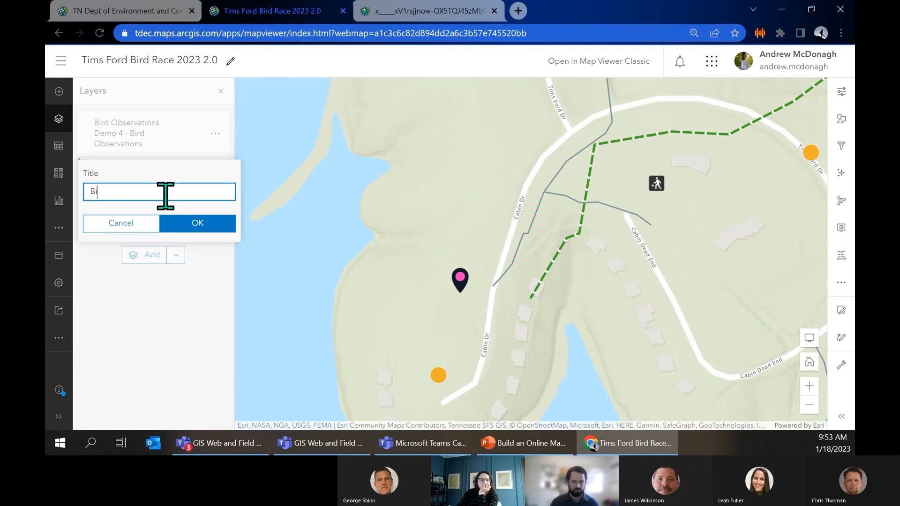
type("rd Points")
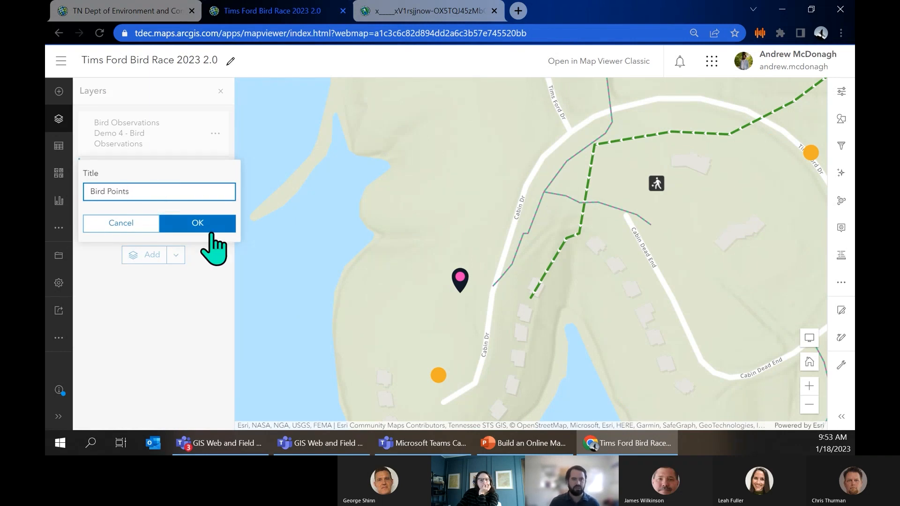
left_click(211, 234)
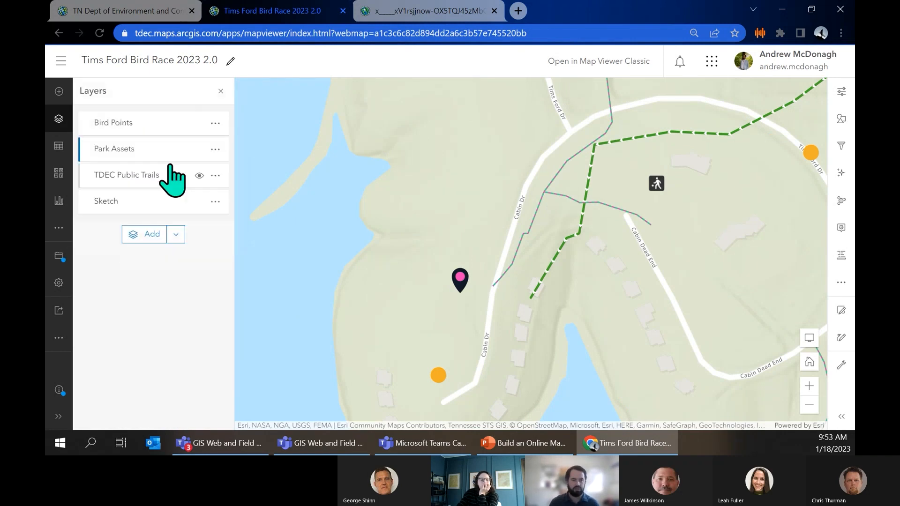
- Rename the TDEC Public Trails layer to Hiking Trails
left_click(214, 176)
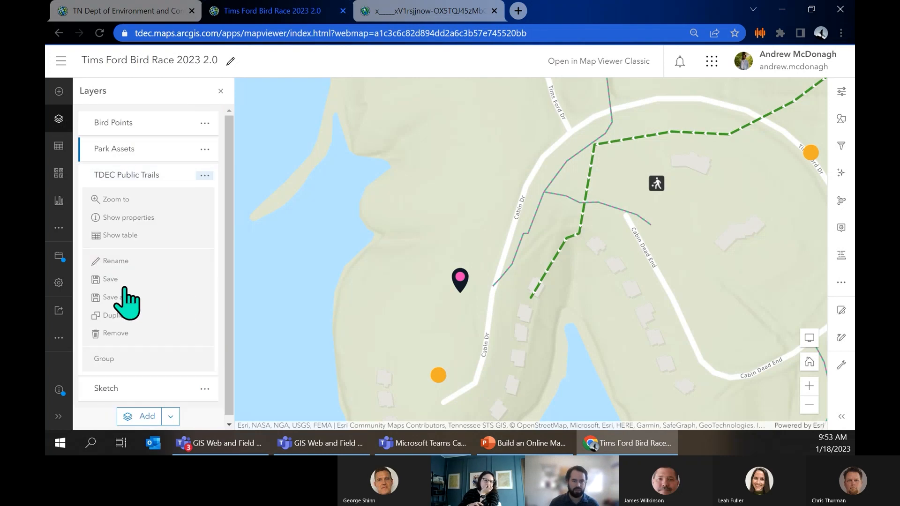
left_click(115, 260)
type("Trails")
key("ctrl+a")
type("Hi")
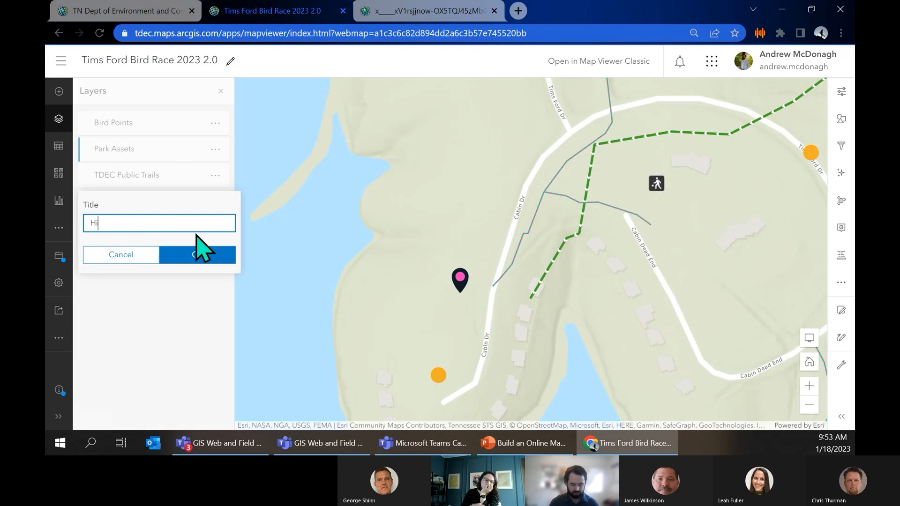
type("king Trails")
left_click(197, 253)
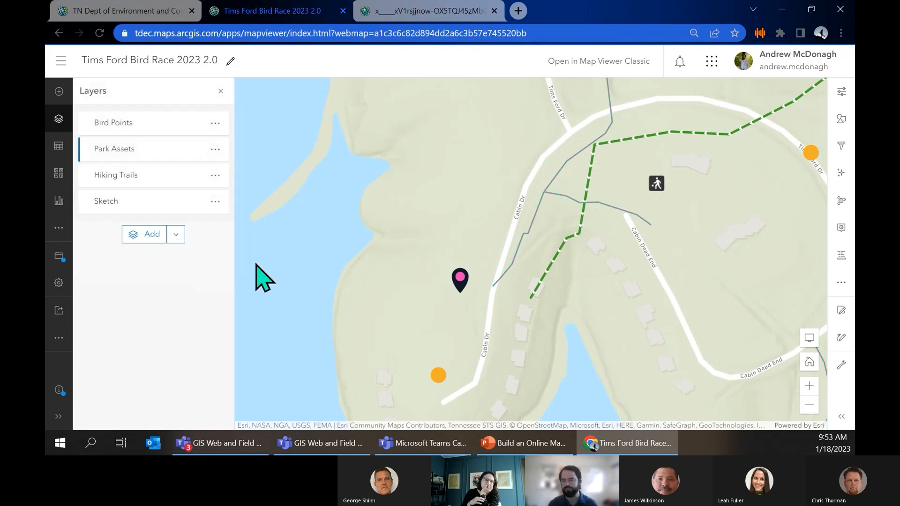
- Change the map's basemap to Imagery Hybrid and look over the other available basemaps
left_click(59, 174)
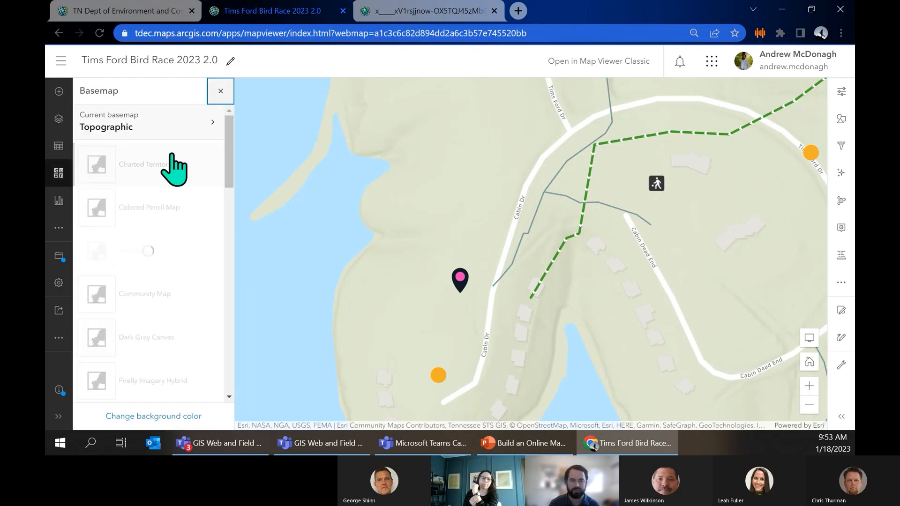
left_click_drag(226, 180, 227, 201)
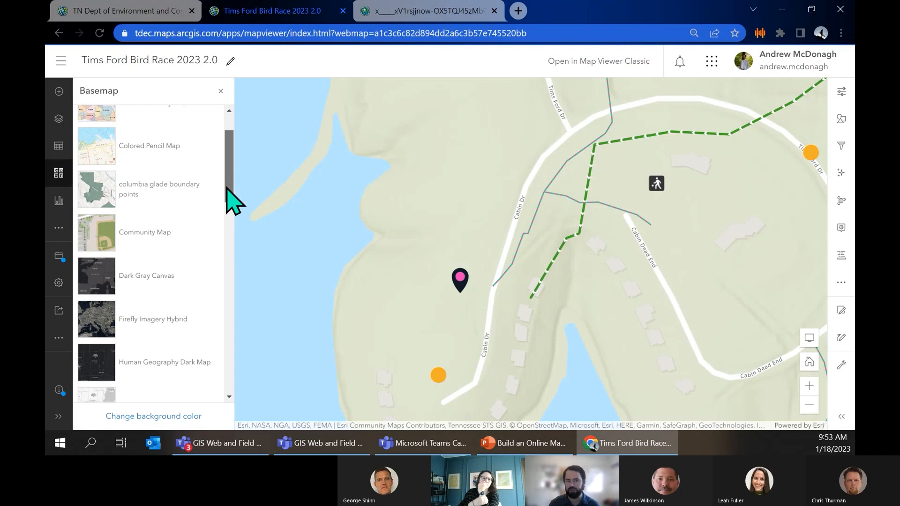
mouse_move(124, 251)
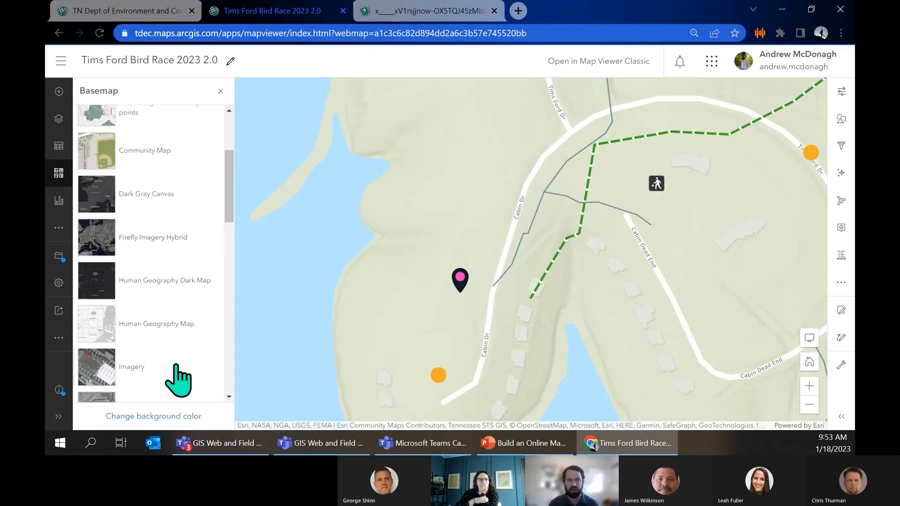
scroll(177, 378, "down", 4)
left_click(161, 245)
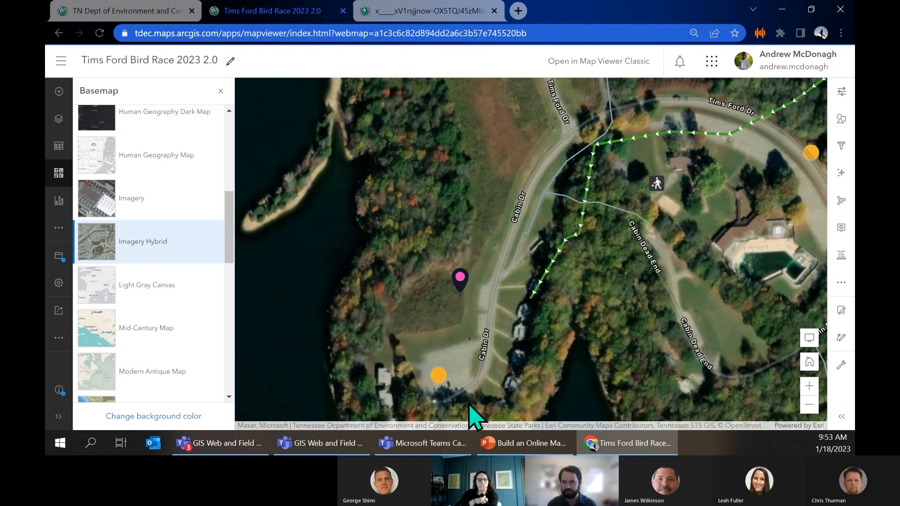
left_click_drag(592, 308, 590, 268)
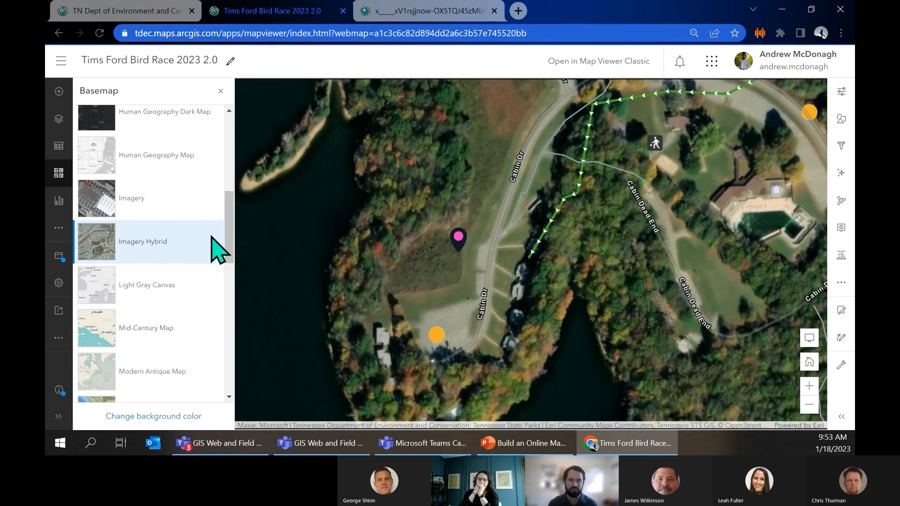
left_click_drag(230, 244, 235, 213)
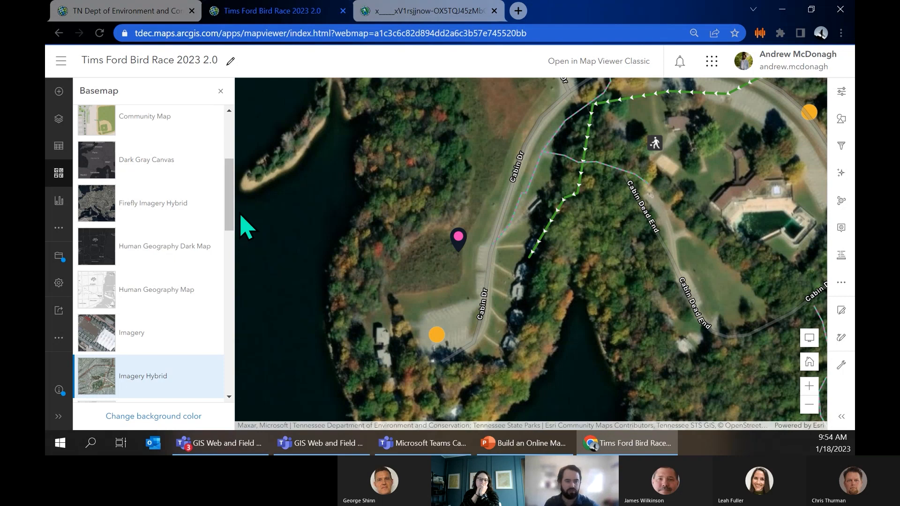
scroll(178, 262, "up", 5)
- Find and open the Living Atlas Layers of Interest document in Word and read its Species and Weather/Land layer lists
left_click(90, 443)
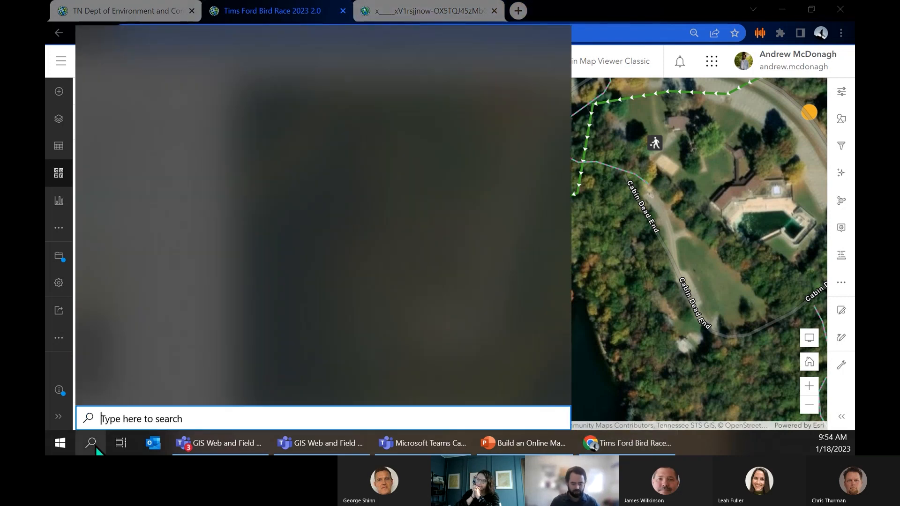
type("living")
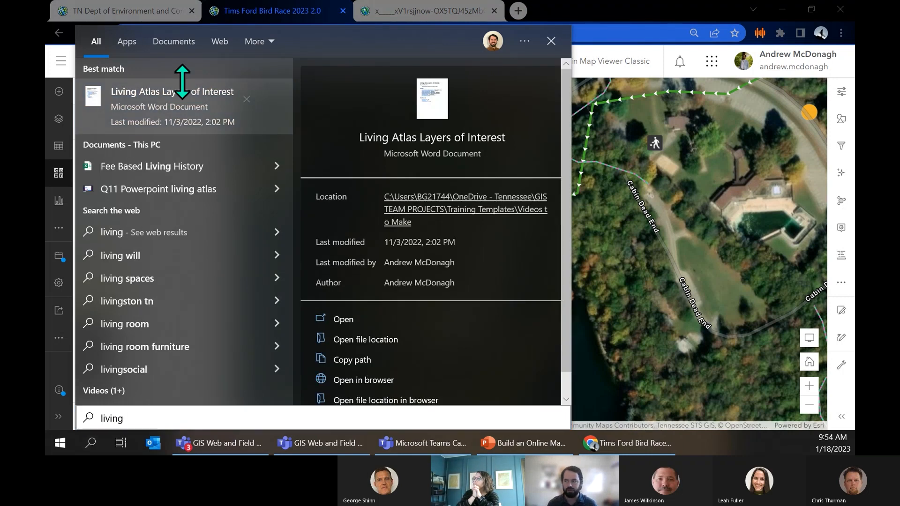
key("Escape")
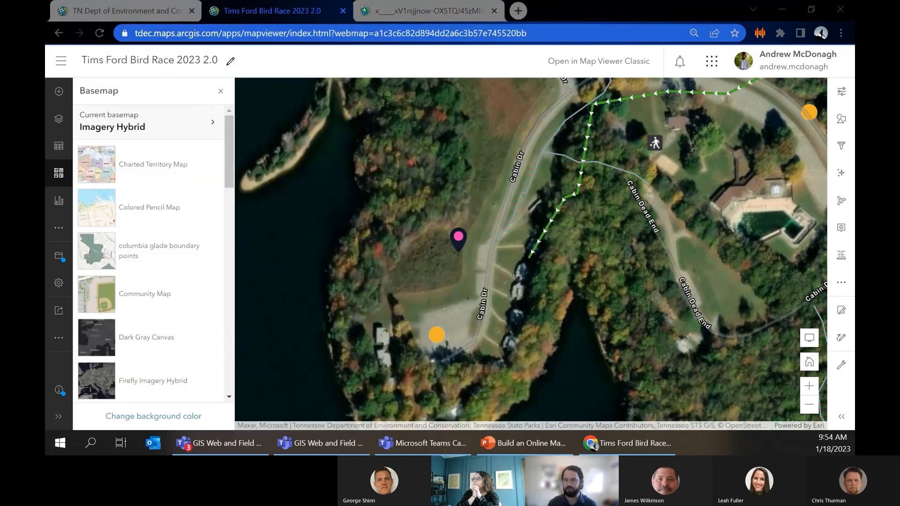
left_click_drag(899, 121, 581, 104)
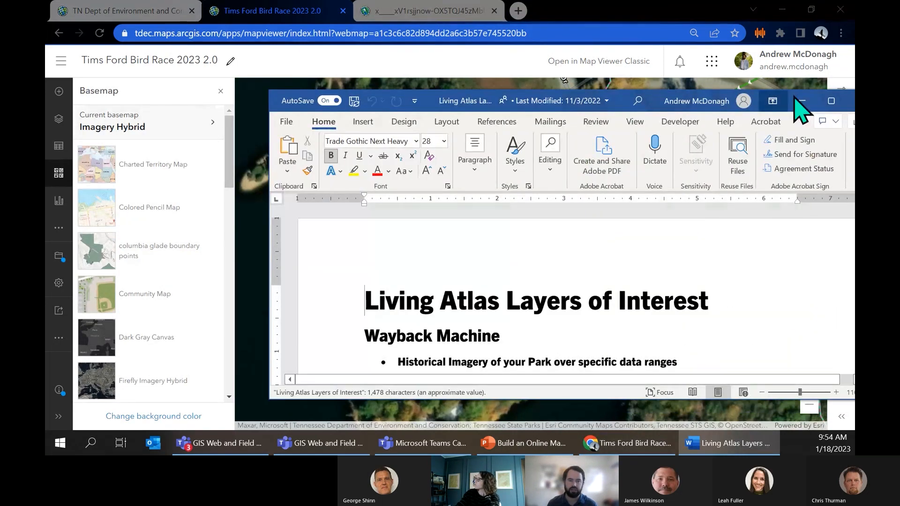
left_click(831, 101)
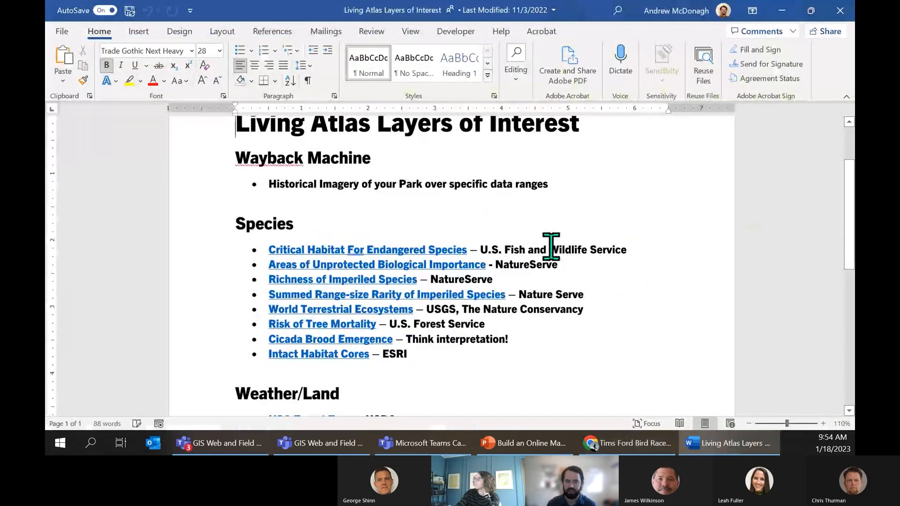
scroll(535, 266, "down", 6)
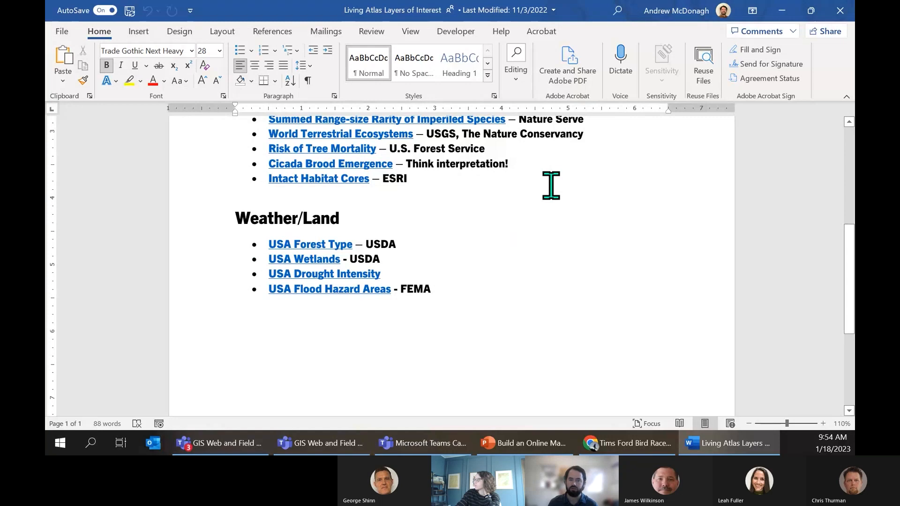
scroll(551, 185, "up", 3)
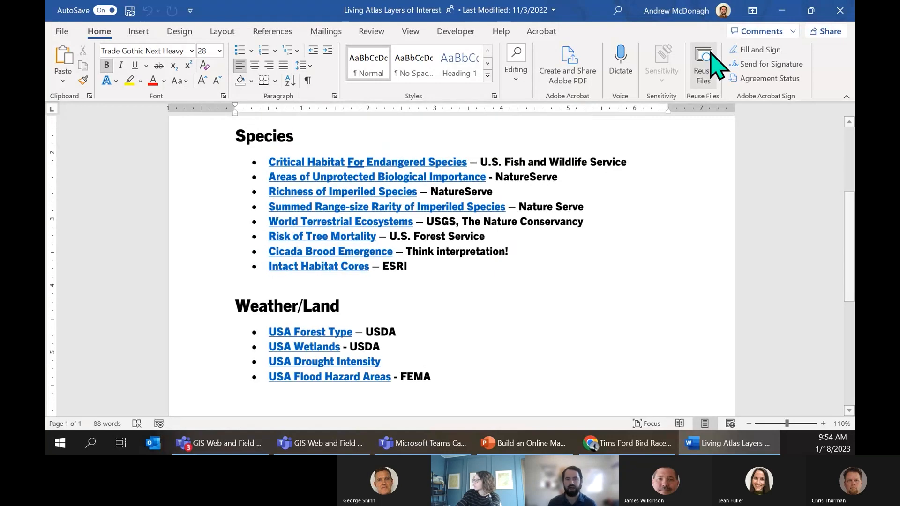
left_click(782, 15)
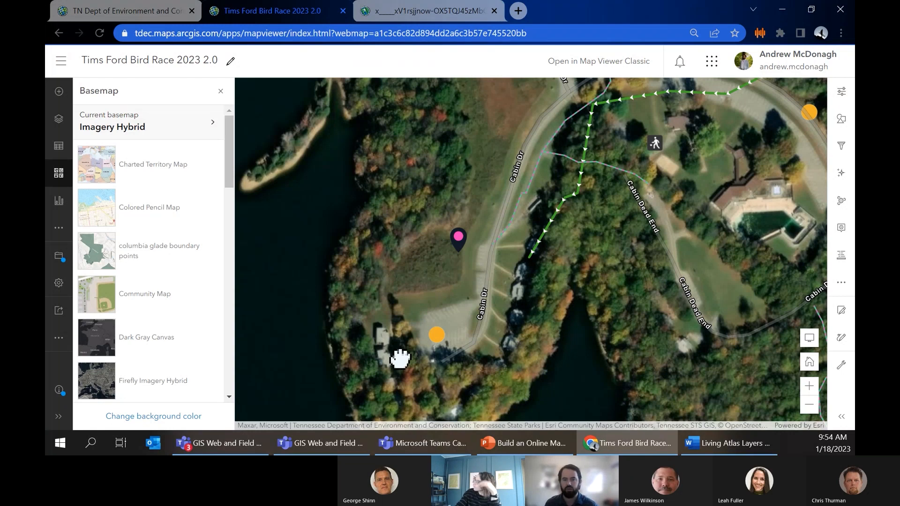
- Save the Tims Ford Bird Race 2023 2.0 map at the full race route extent and switch to the Build an Online Map Training presentation in PowerPoint
scroll(399, 359, "down", 2)
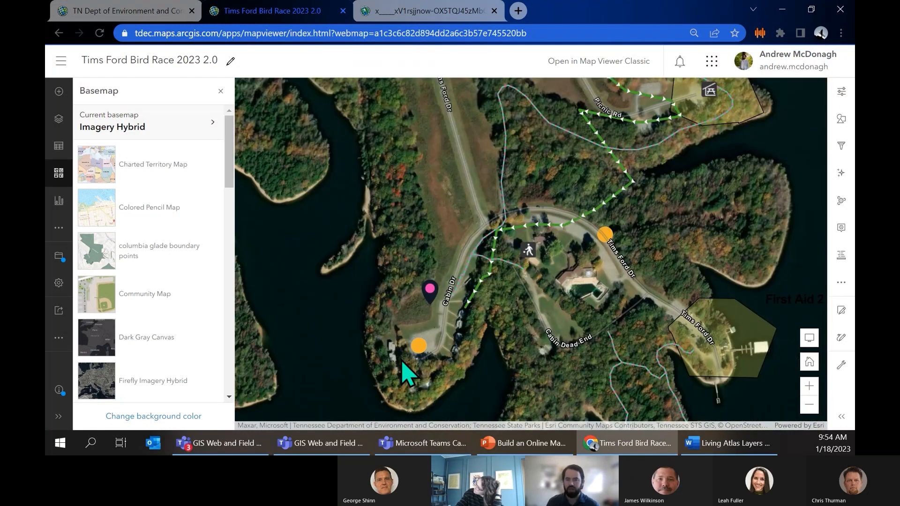
scroll(513, 388, "down", 1)
scroll(514, 379, "down", 2)
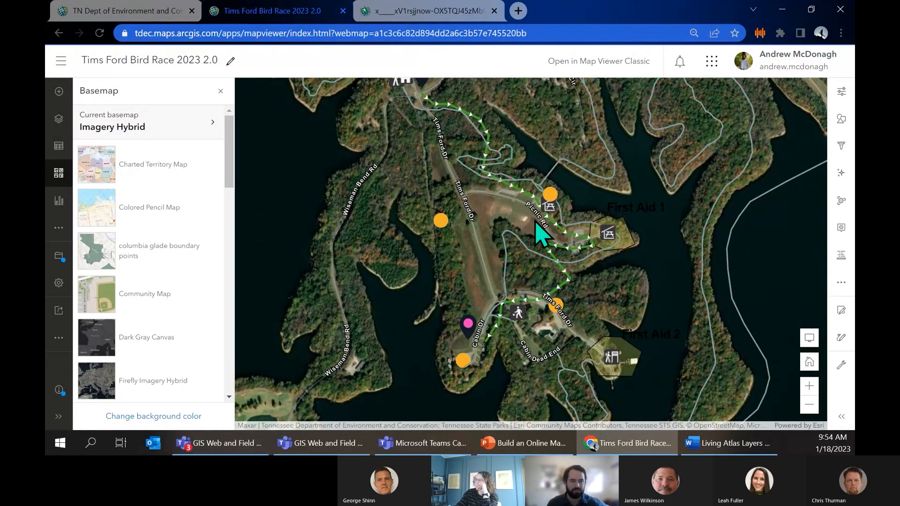
left_click(59, 255)
left_click(96, 277)
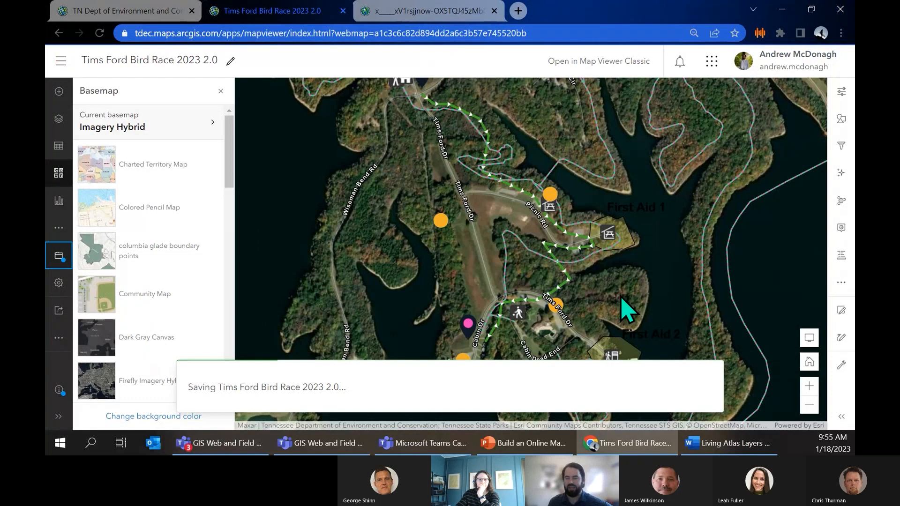
key("alt+Tab")
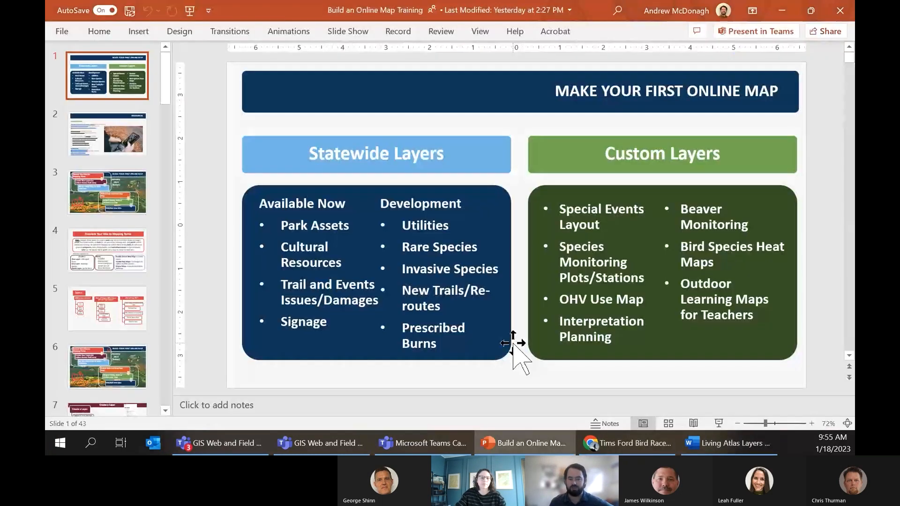